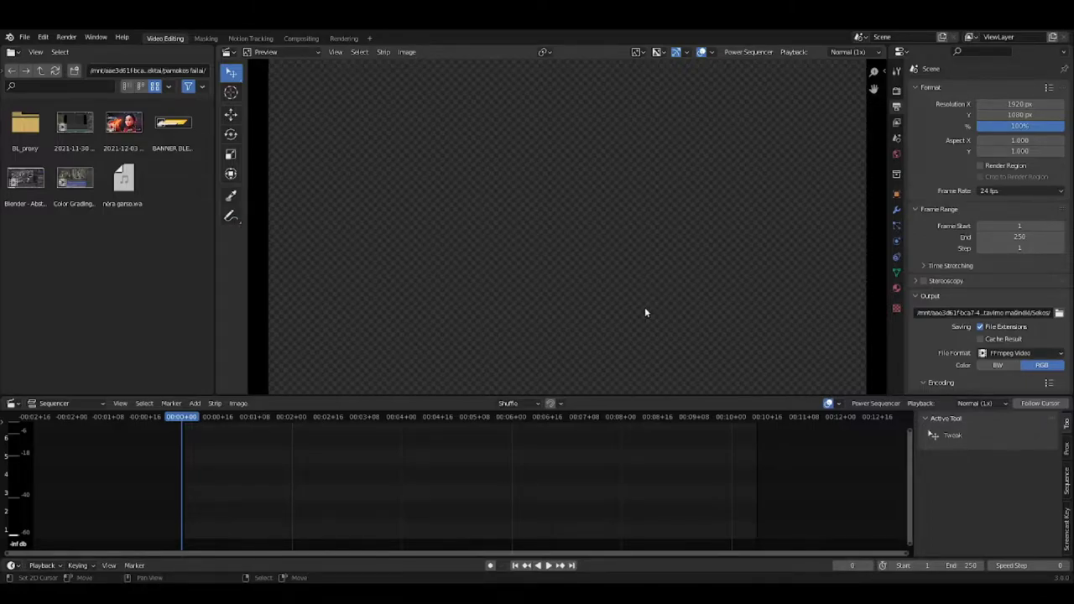
- Add the movie "Blender - Abstract Eevee animation in Blender 2.81.mp4" with its audio to the sequencer timeline, starting at frame 1
left_click(25, 178)
left_click(114, 71)
left_click(109, 243)
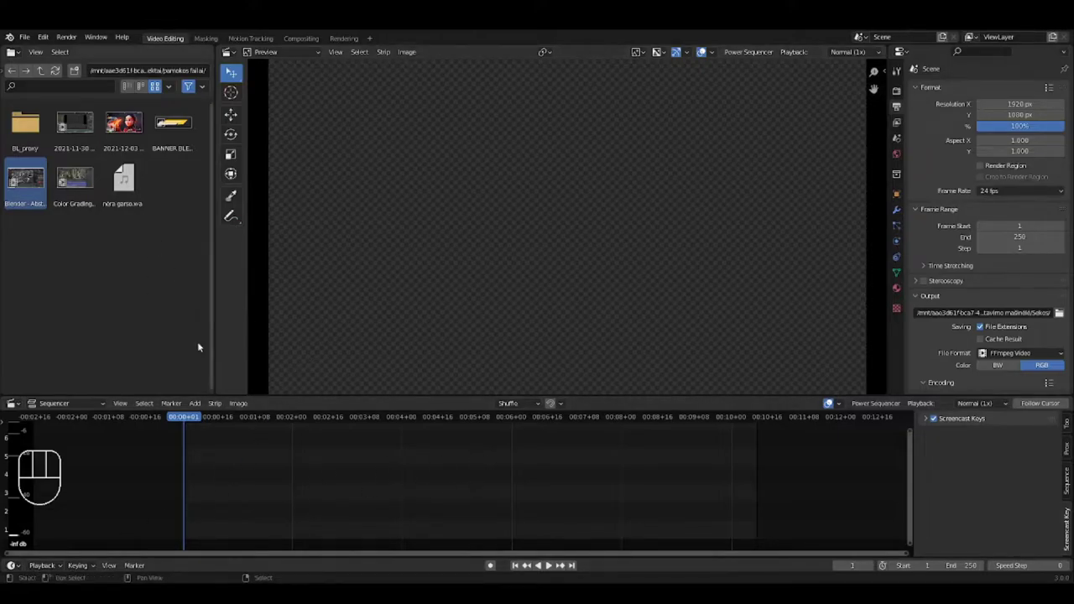
left_click_drag(27, 186, 179, 486)
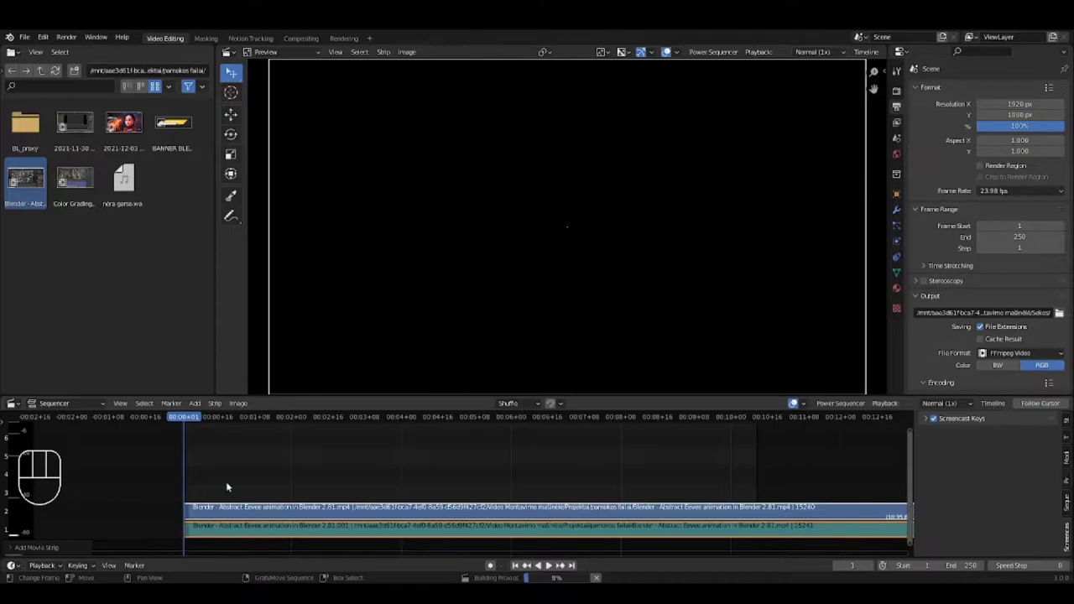
- Scrub the playhead through the first seconds of the clip to preview it, stopping at frame 130
left_click(252, 475)
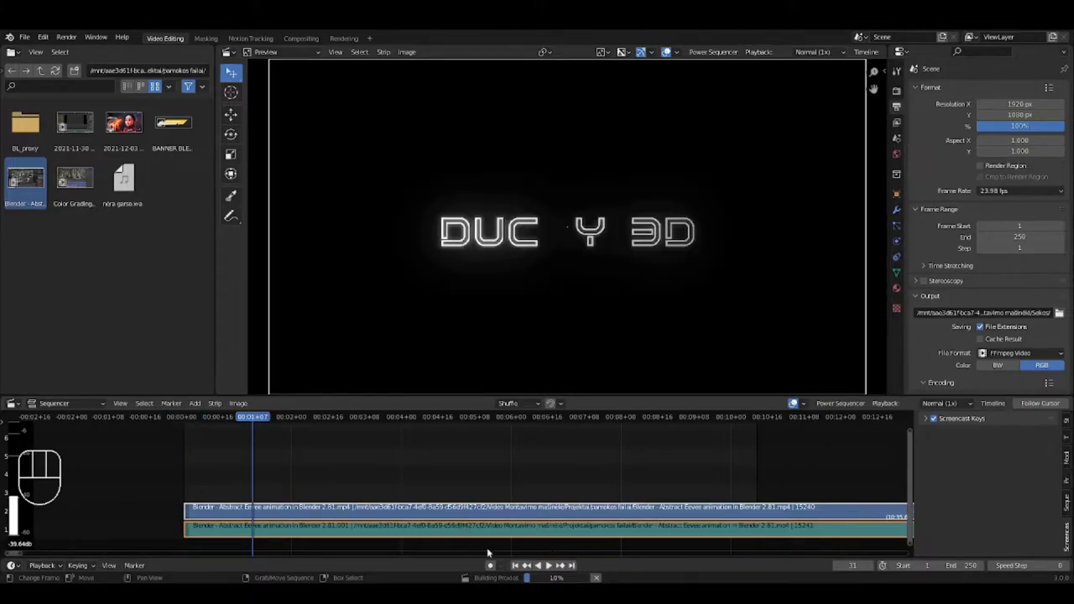
left_click(383, 467)
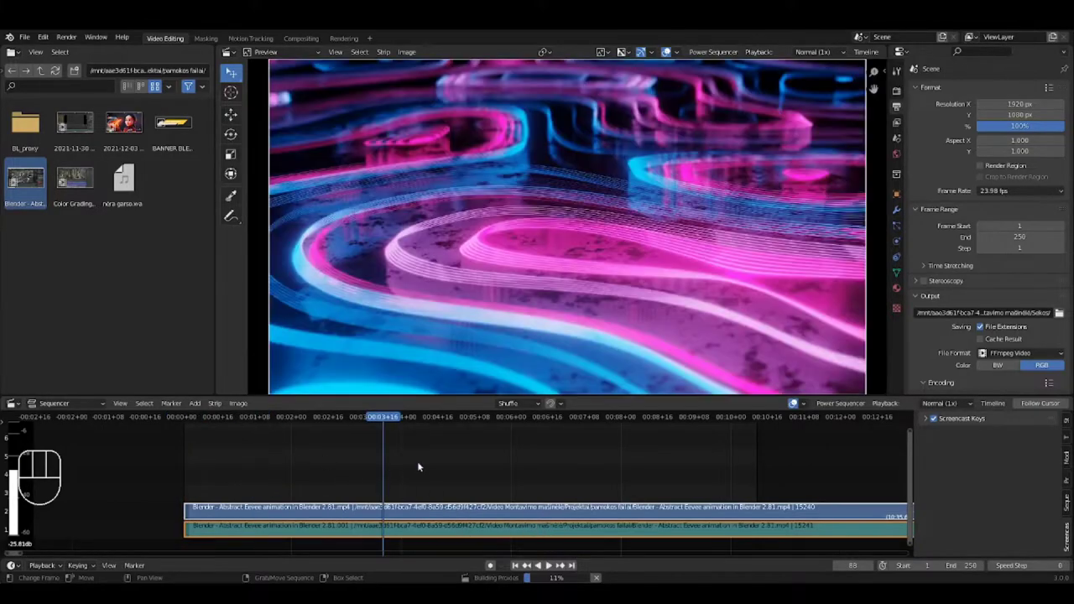
scroll(427, 467, "down", 1)
scroll(422, 466, "up", 1)
scroll(415, 467, "down", 2)
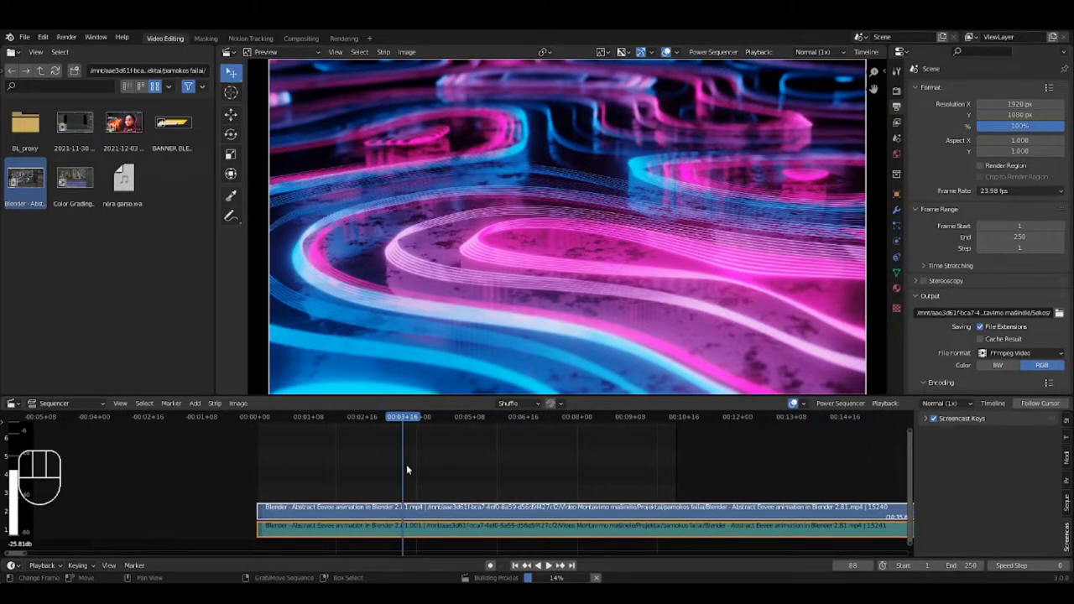
left_click(552, 468)
left_click(511, 474)
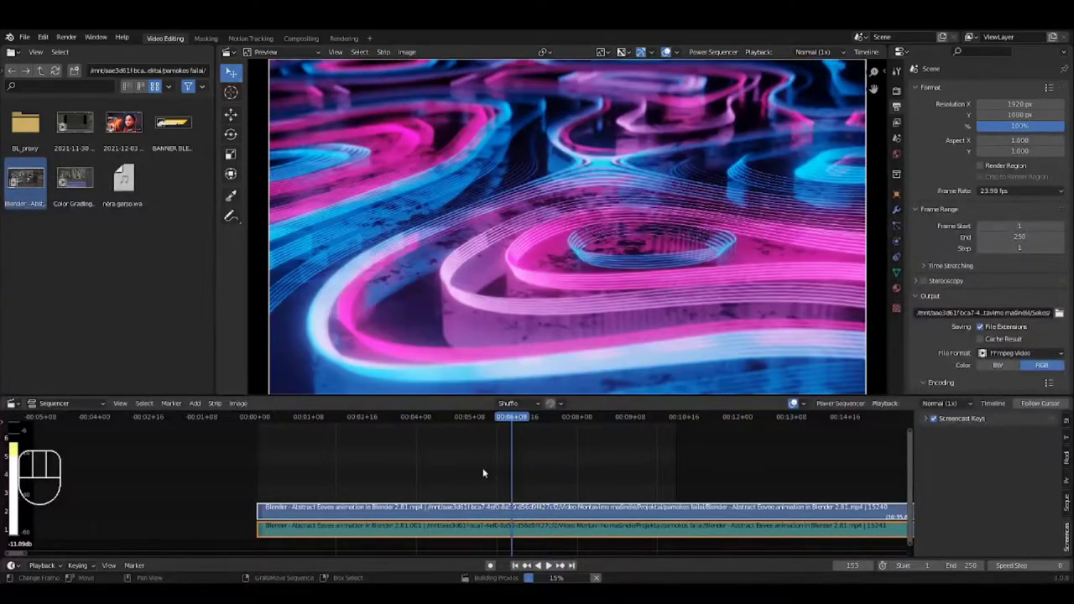
left_click(463, 467)
key("ctrl+shift+space")
key("space")
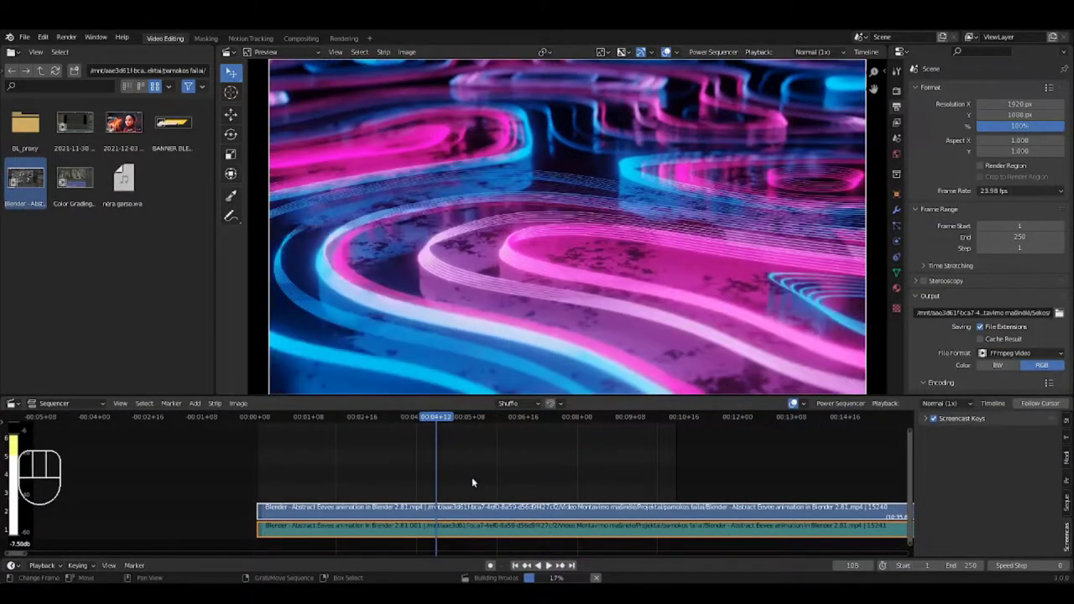
left_click(472, 478)
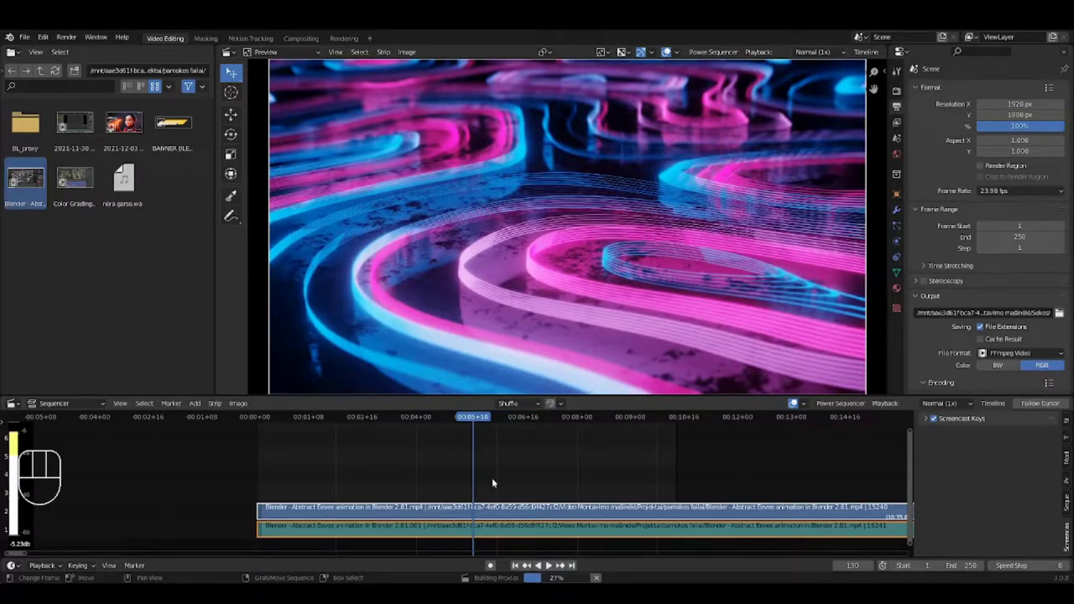
- Examine the full length of the video and audio strips in the timeline, from start to end
scroll(493, 484, "down", 5)
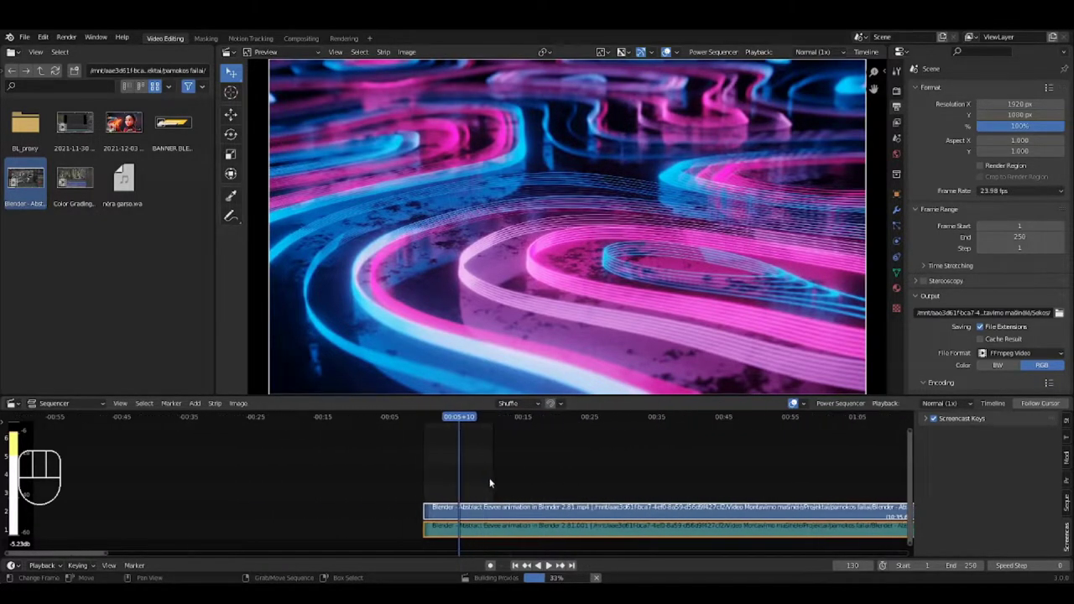
middle_click_drag(744, 448, 361, 483, "ctrl")
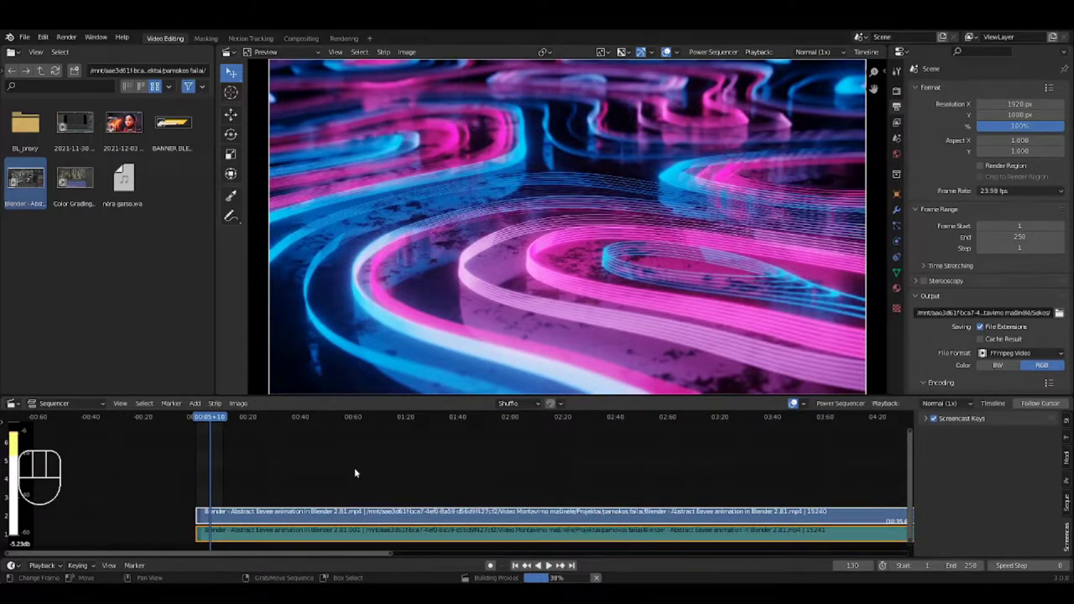
key("Home")
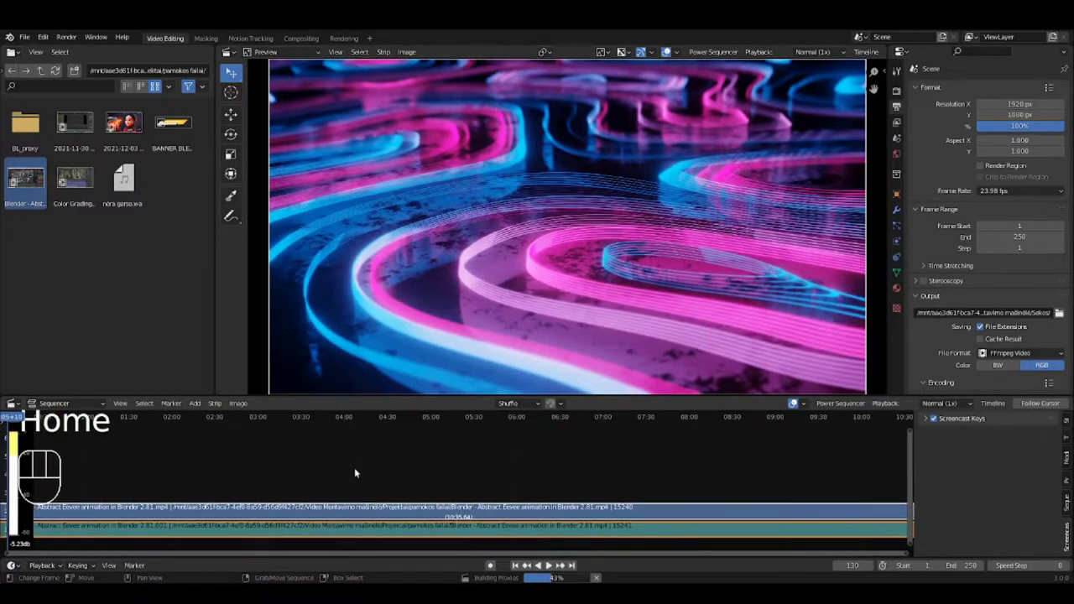
middle_click_drag(784, 486, 542, 485)
middle_click_drag(368, 470, 571, 456)
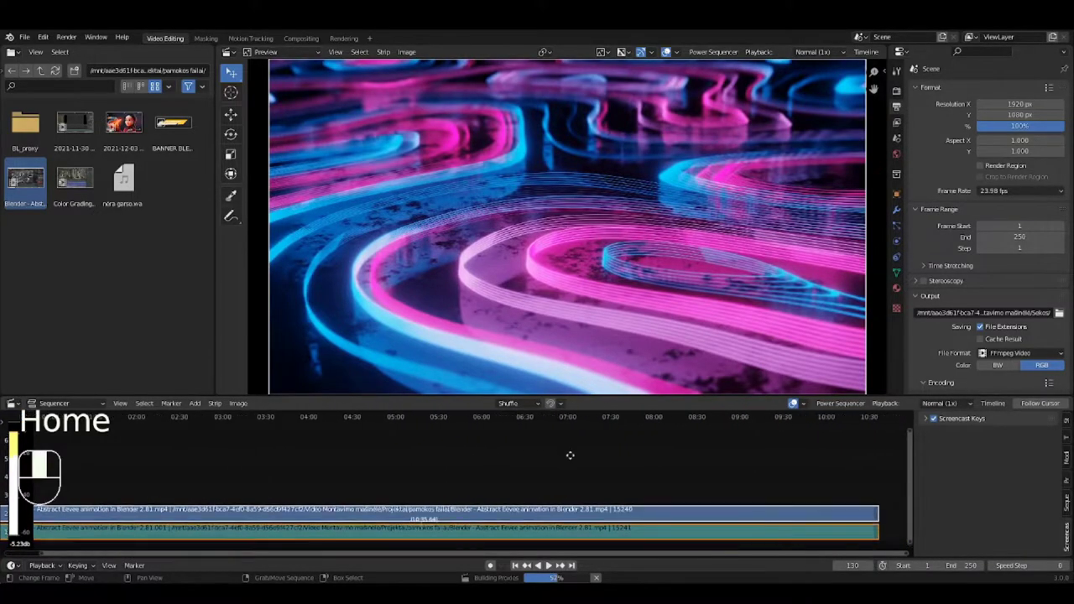
middle_click_drag(311, 456, 629, 465)
scroll(454, 468, "down", 2)
middle_click_drag(454, 468, 442, 458)
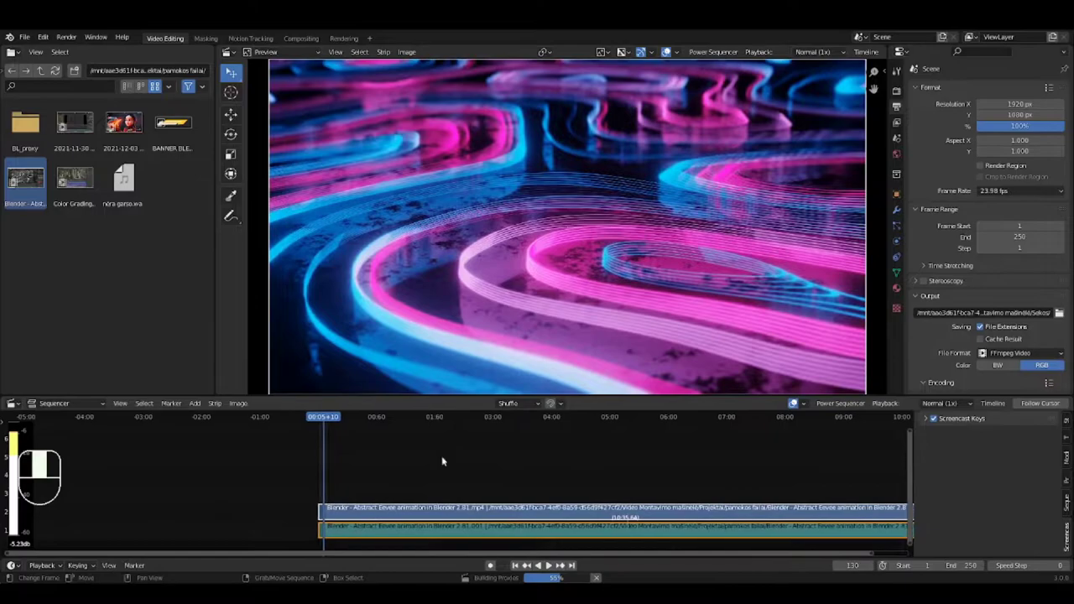
- Box-select the strips twice, then select only the audio strip
key("b")
left_click_drag(375, 454, 643, 514)
scroll(533, 496, "down", 1)
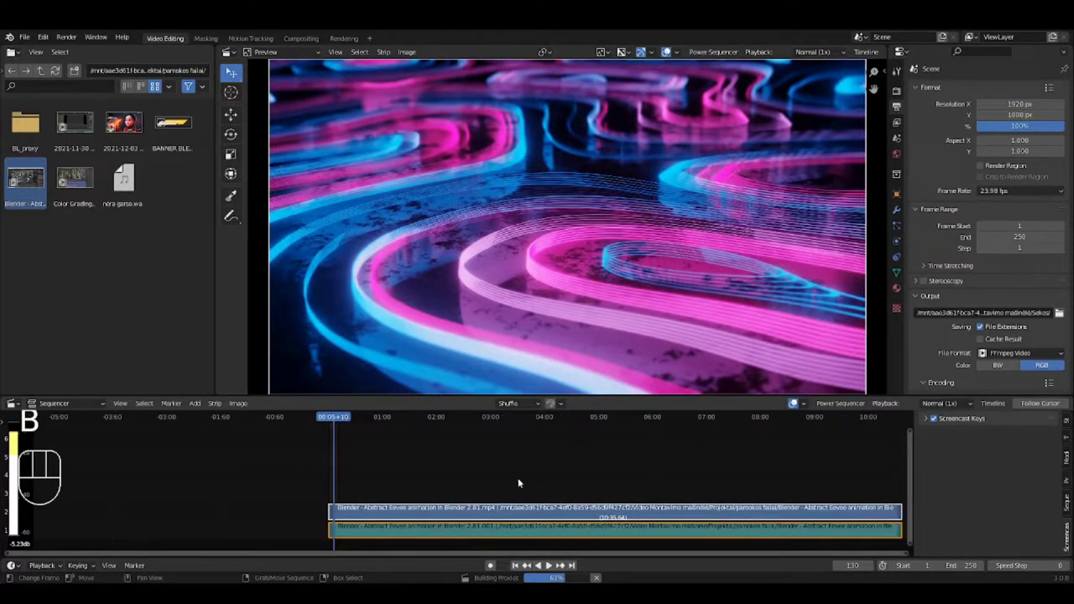
key("b")
left_click_drag(455, 468, 579, 506)
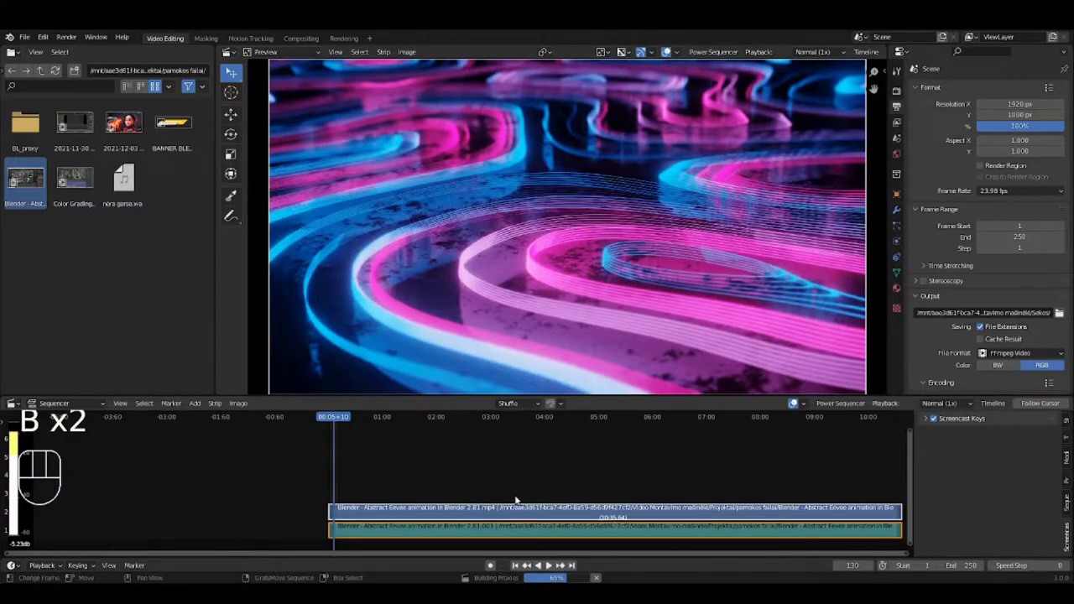
left_click(542, 529)
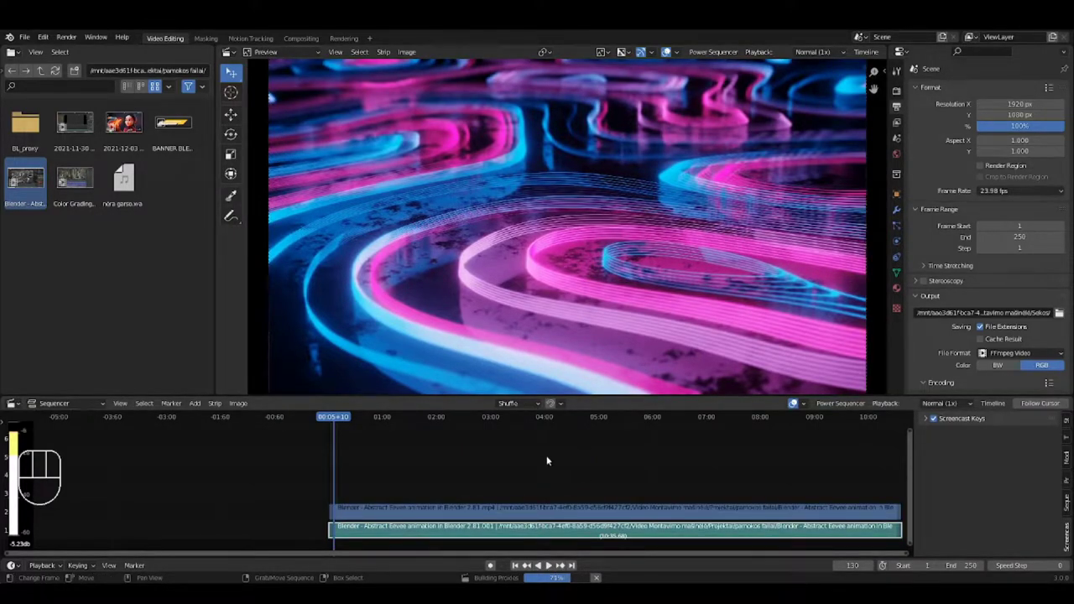
- Try the box-selection variants over the strips and move the playhead to 04:00+15
scroll(516, 469, "down", 3)
middle_click_drag(515, 470, 425, 475)
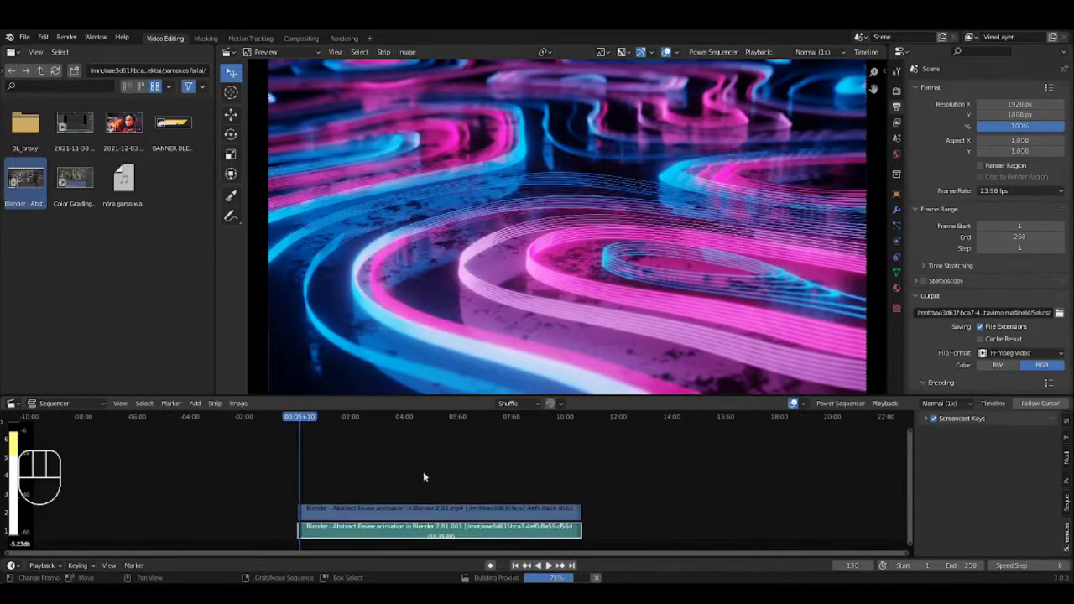
scroll(426, 480, "up", 2)
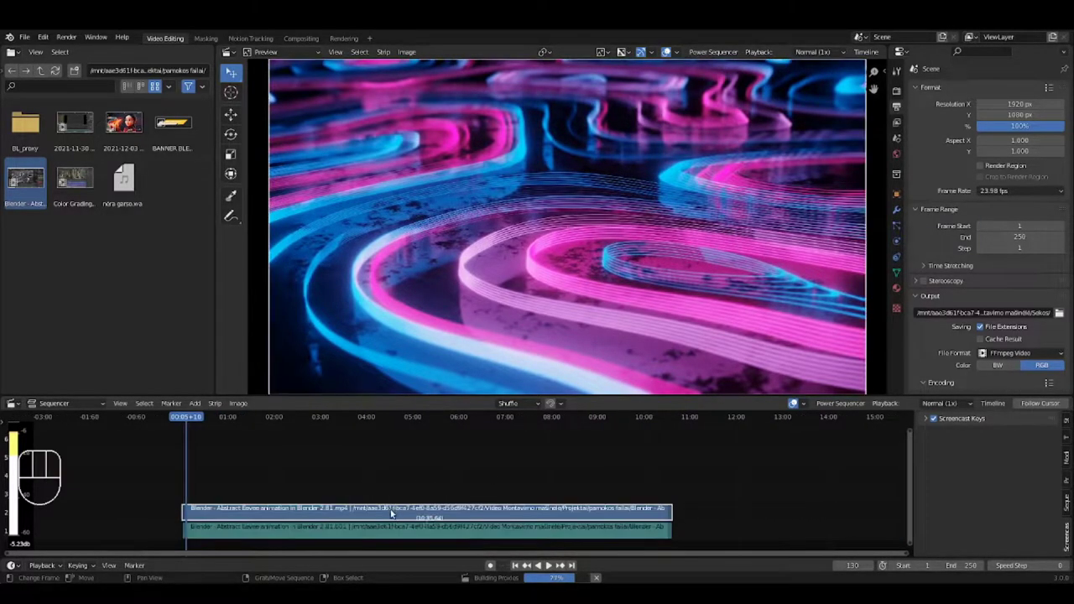
scroll(403, 504, "up", 2)
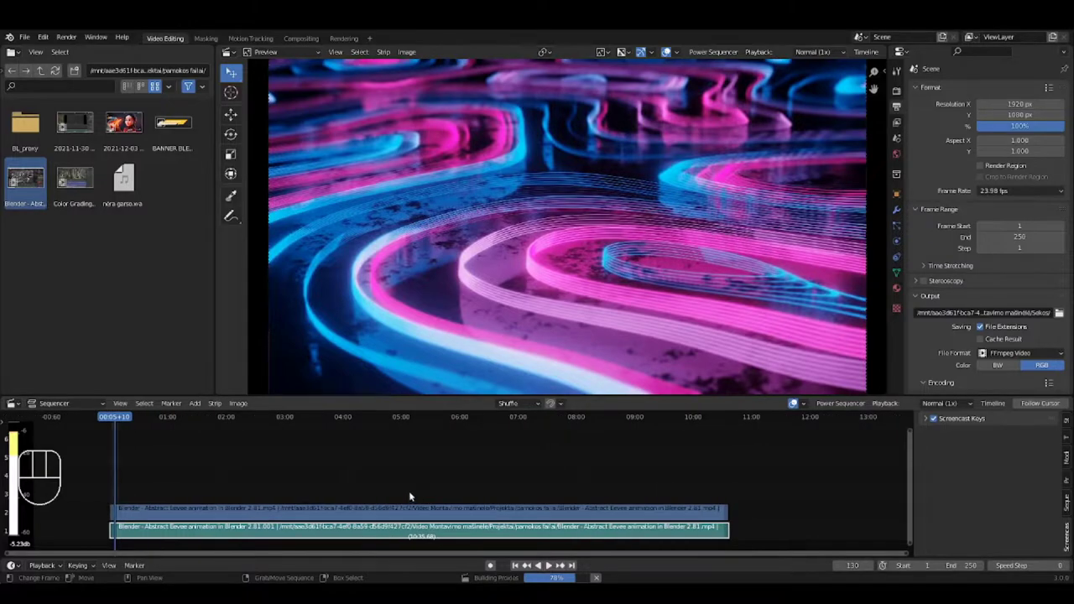
key("ctrl+b")
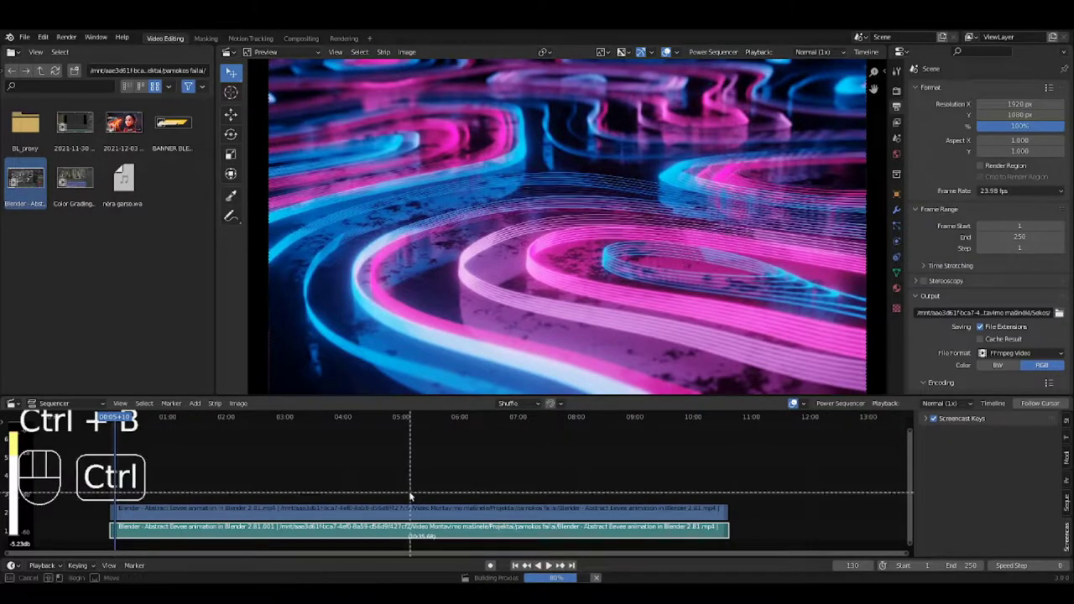
left_click_drag(260, 476, 366, 551)
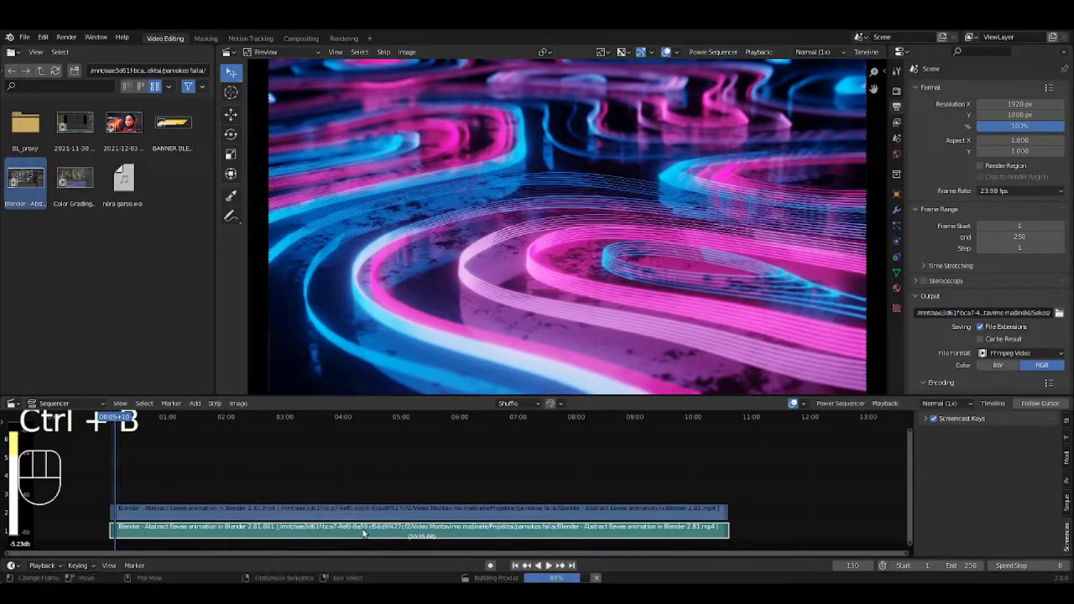
key("alt+b")
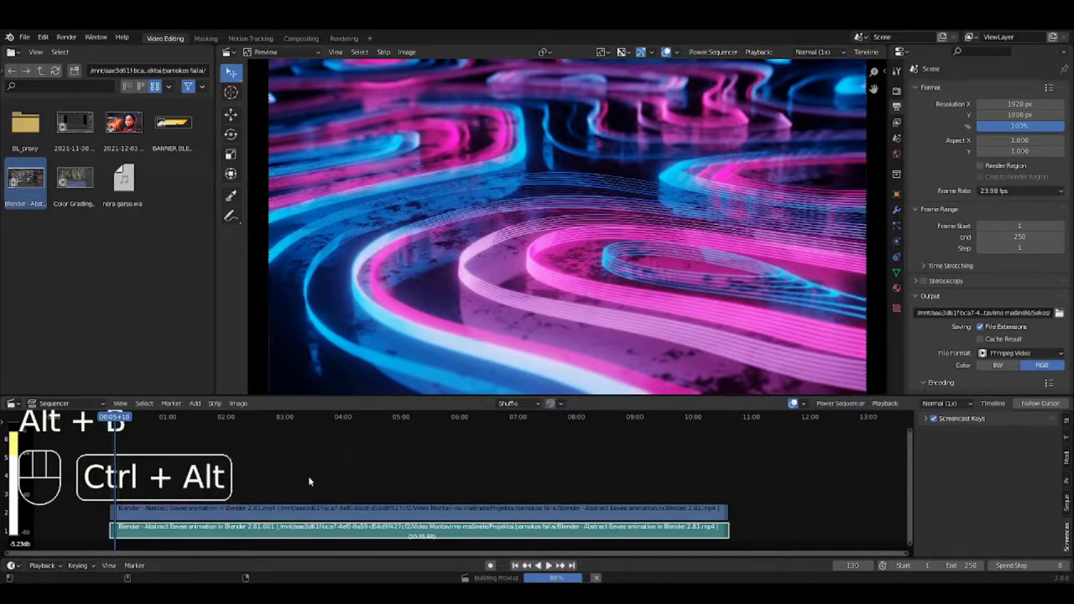
key("ctrl+alt+b")
left_click_drag(308, 478, 335, 472)
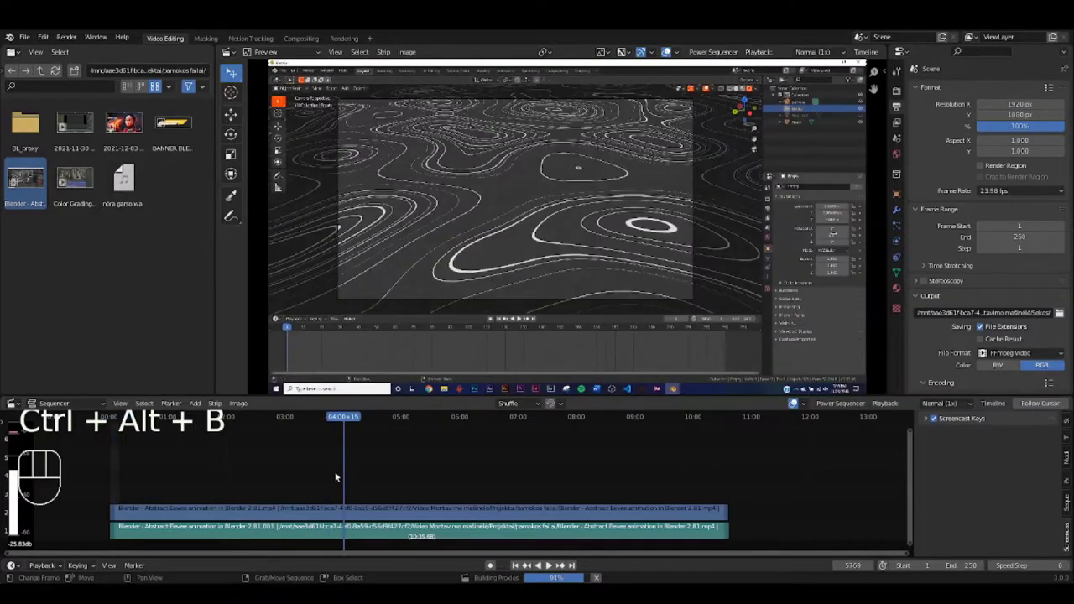
- Zoom the timeline into two boxed regions of the strips, then bring both whole strips back into view
key("shift+b")
left_click_drag(264, 462, 411, 563)
scroll(354, 525, "down", 10)
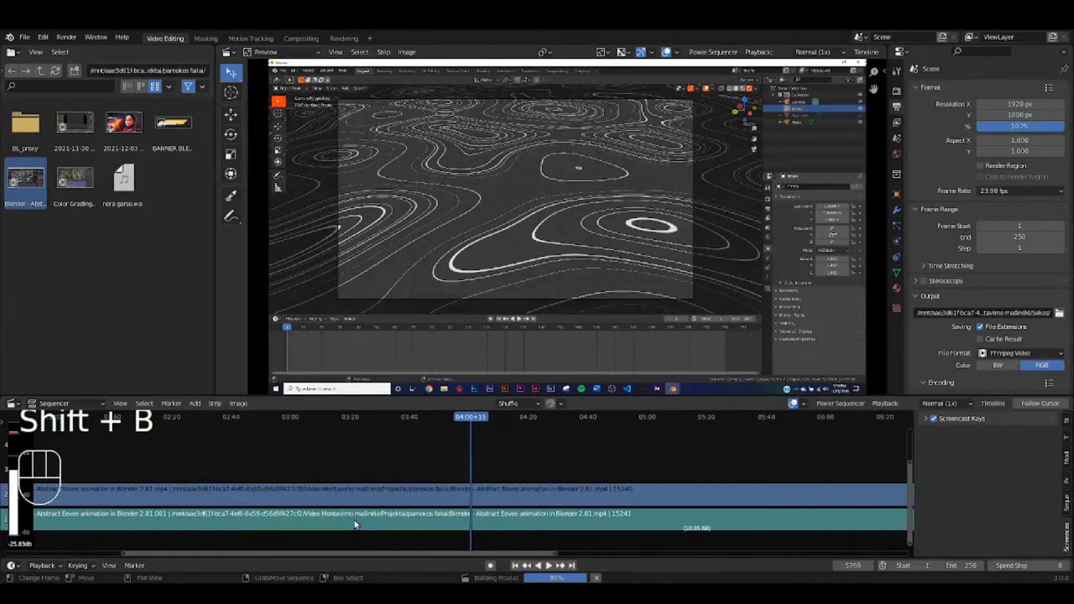
key("shift+b")
left_click_drag(349, 456, 489, 550)
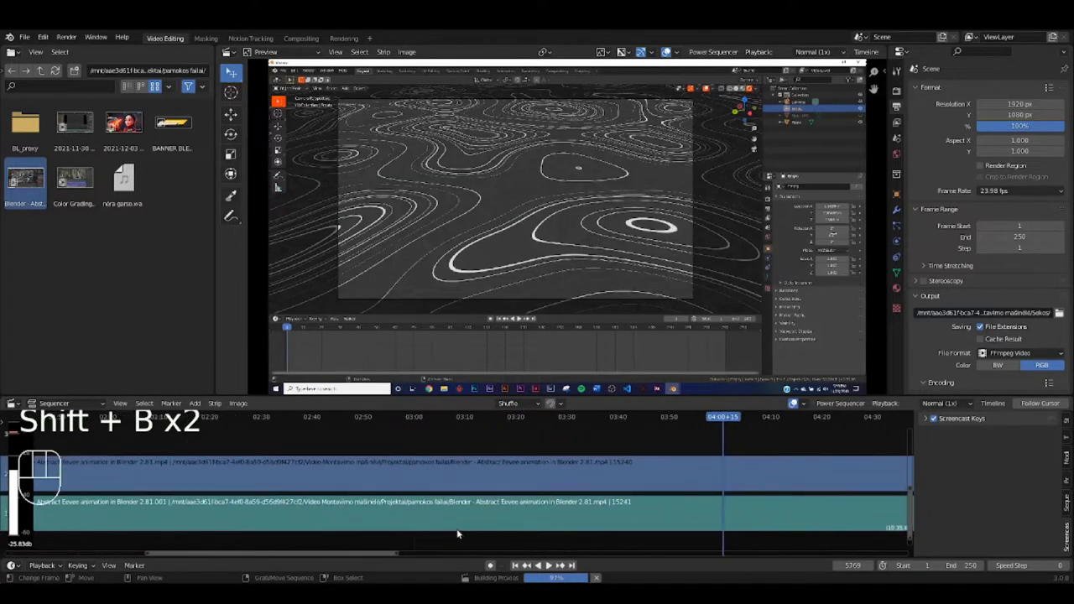
scroll(425, 524, "left", 2, "ctrl")
scroll(465, 527, "down", 6)
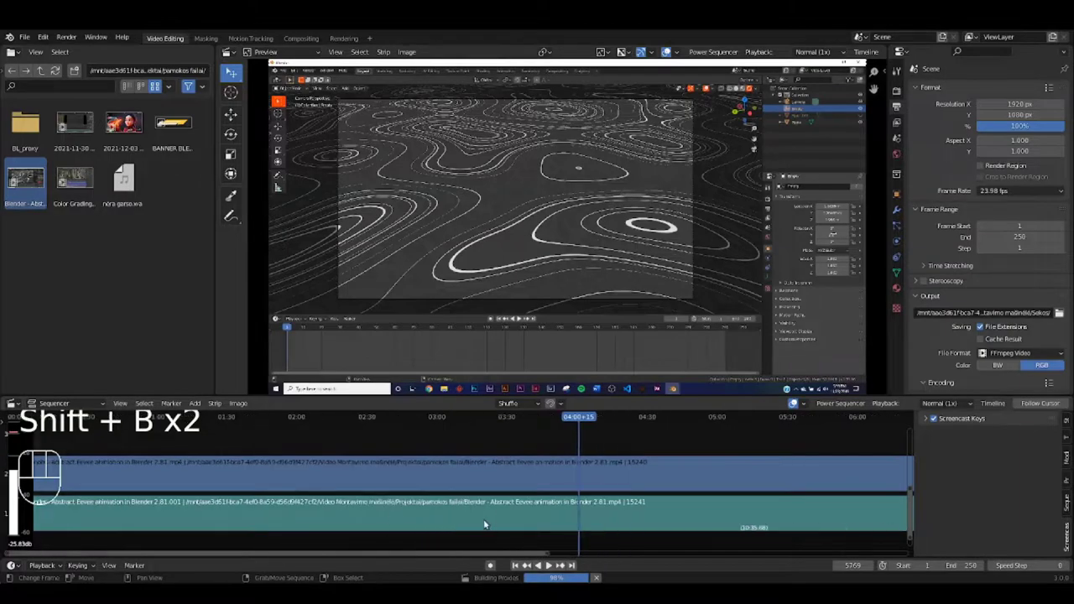
scroll(442, 495, "down", 1)
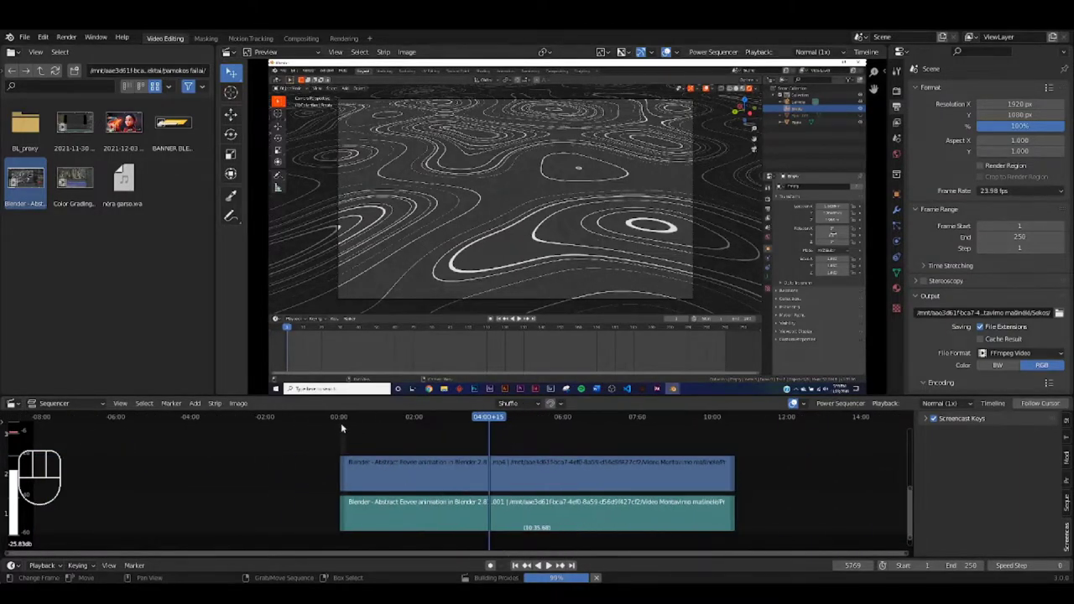
scroll(563, 475, "down", 1)
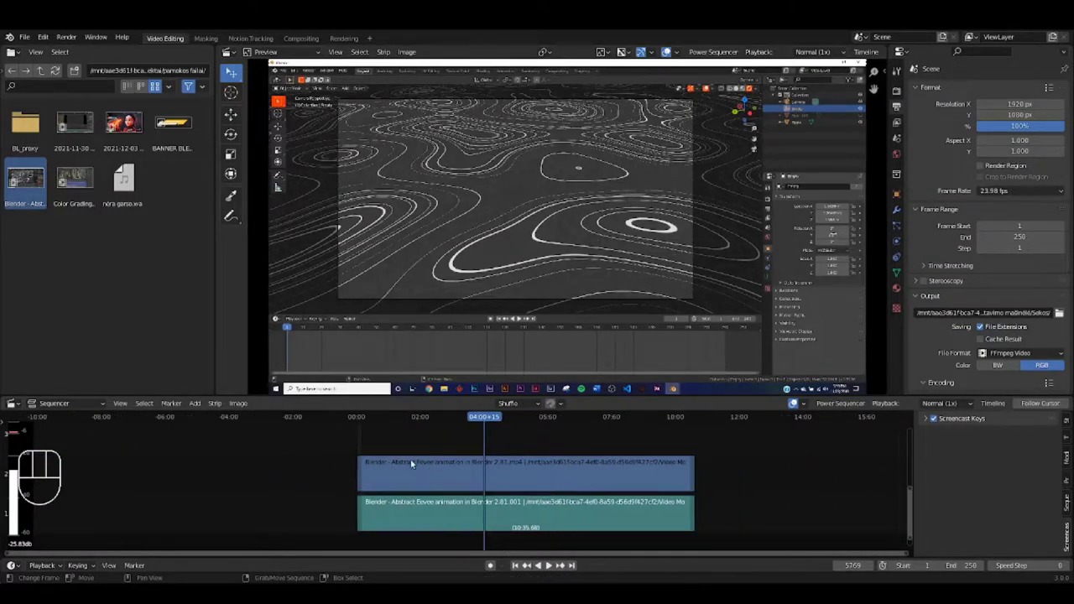
- Move the playhead to frame 0, just before the start of the strips
left_click(356, 442)
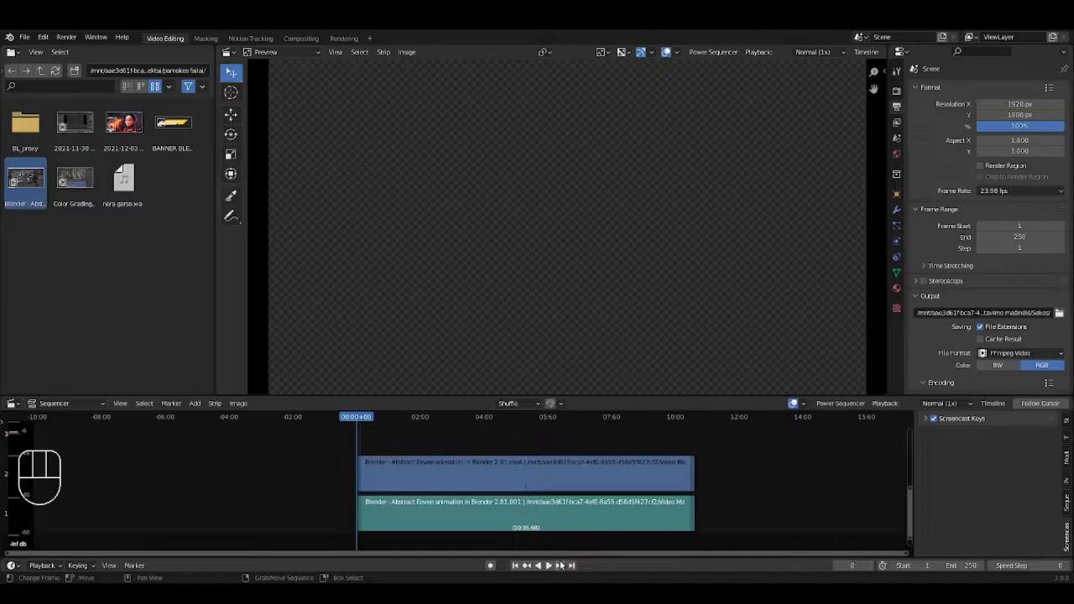
scroll(377, 480, "up", 2)
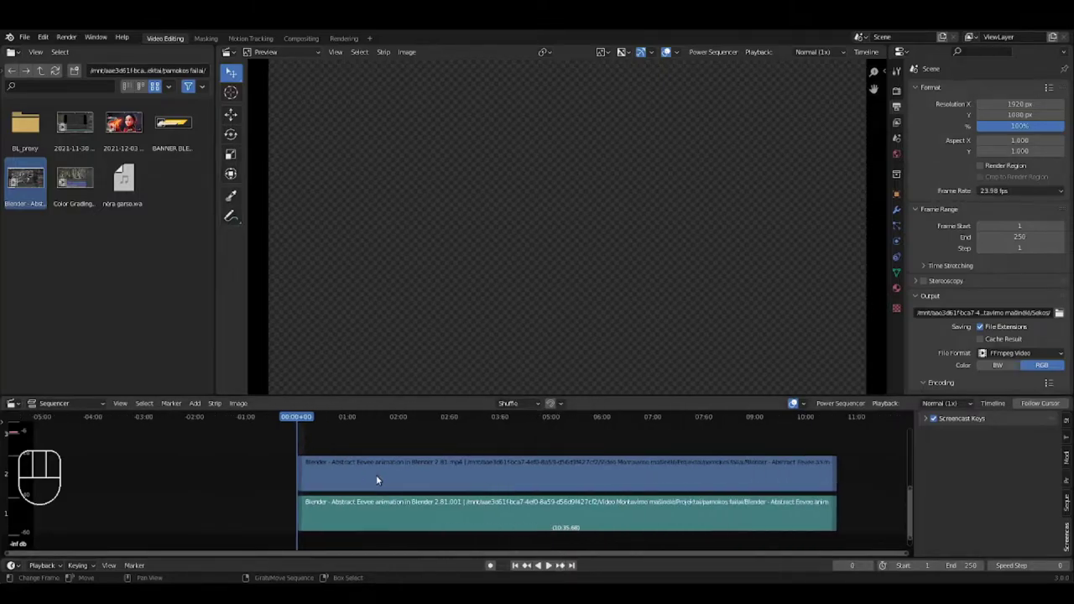
scroll(285, 445, "up", 2)
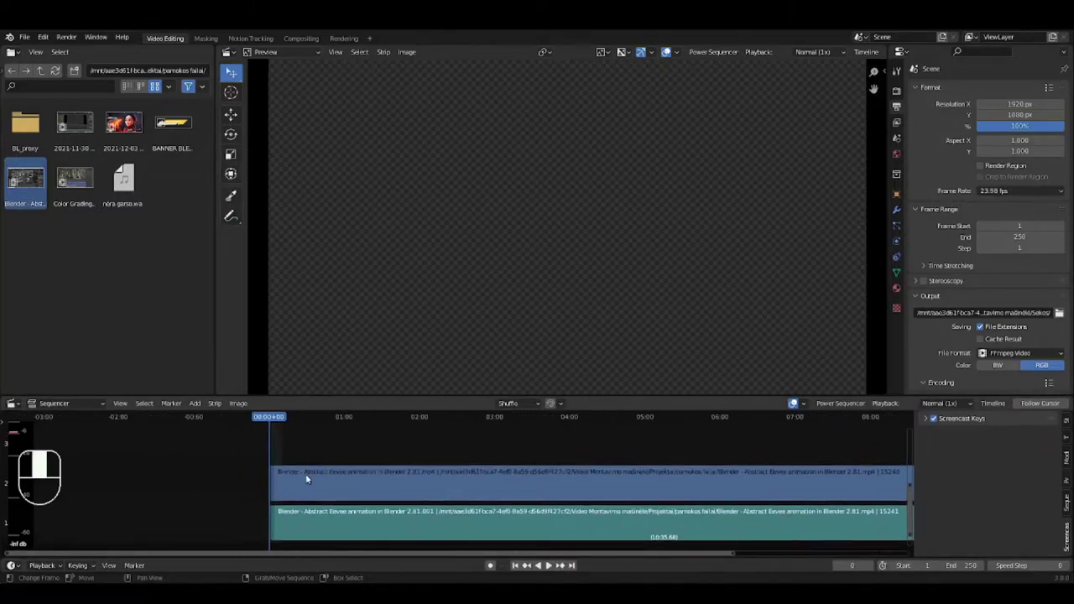
scroll(306, 474, "up", 2)
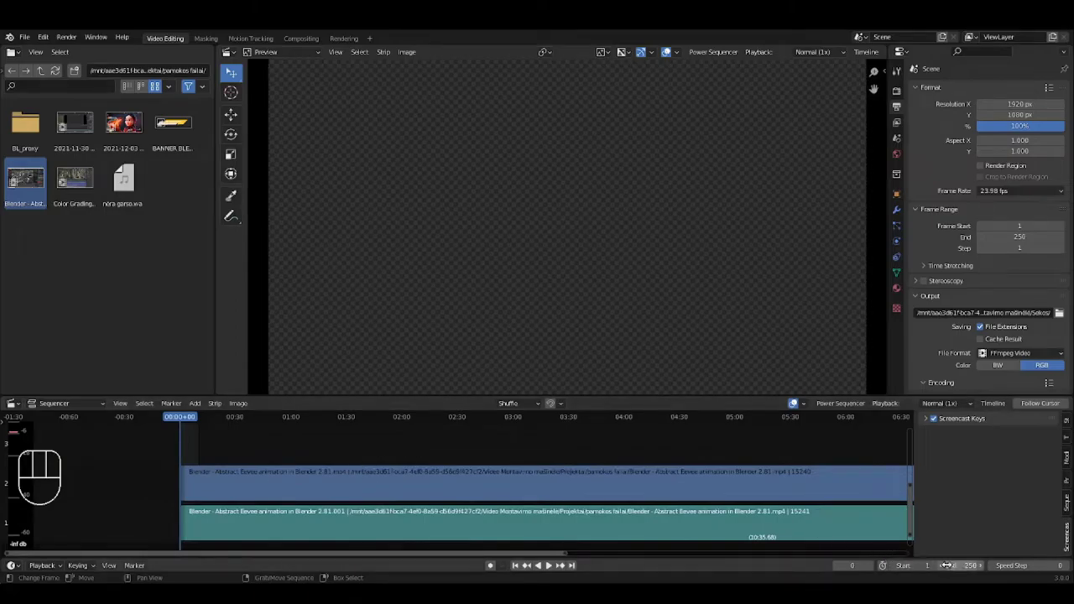
scroll(403, 514, "down", 3)
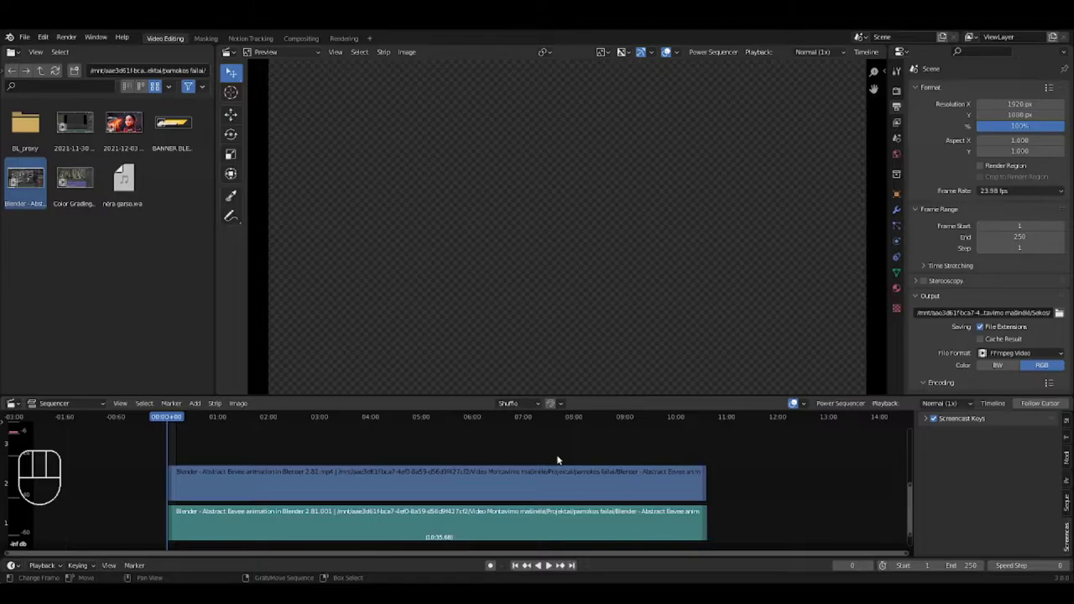
- Jump the playhead back and forth between the strips' start and end points, finishing at the end on frame 15241
key("Page_Up")
key("Page_Down")
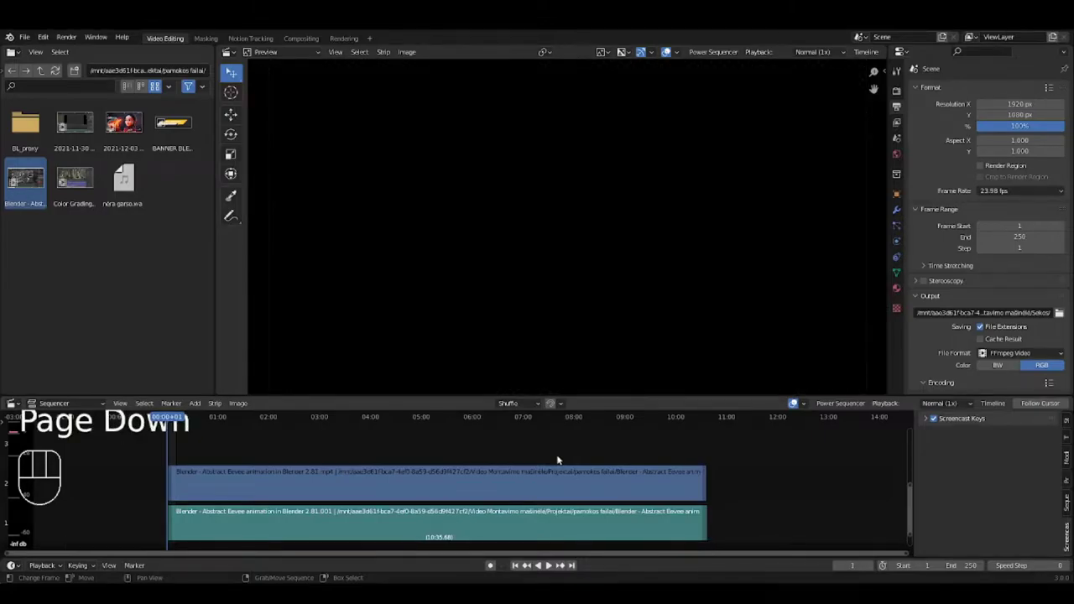
key("Page_Up")
key("Page_Down")
key("Page_Up")
key("Page_Down")
key("Page_Up")
key("Page_Down")
key("Page_Up")
key("Page_Down")
key("Page_Up")
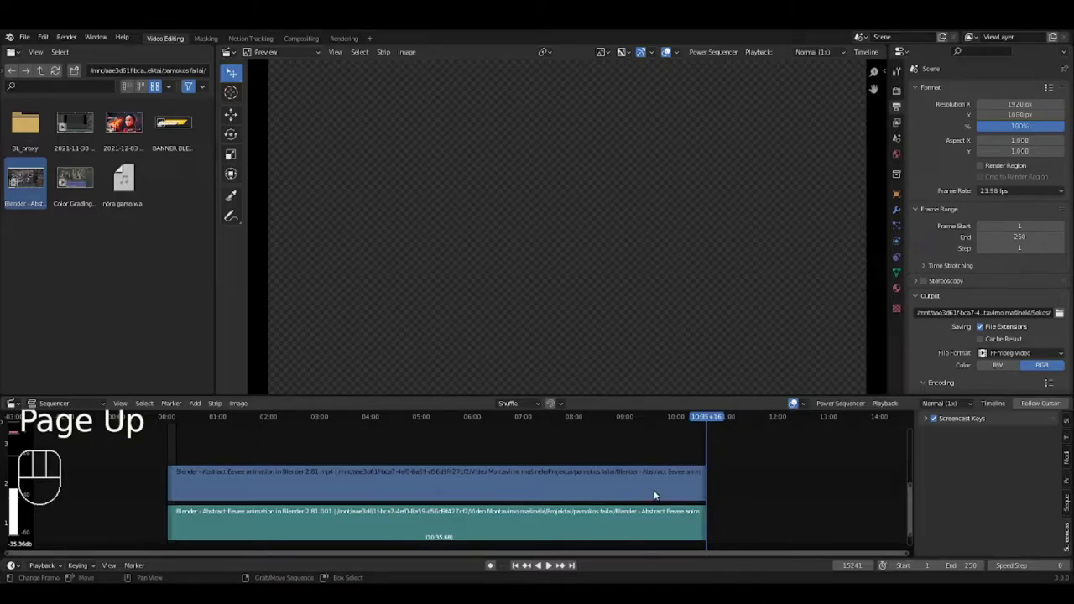
- Set the scene's end frame to the strips' end at frame 15241
scroll(655, 497, "down", 2)
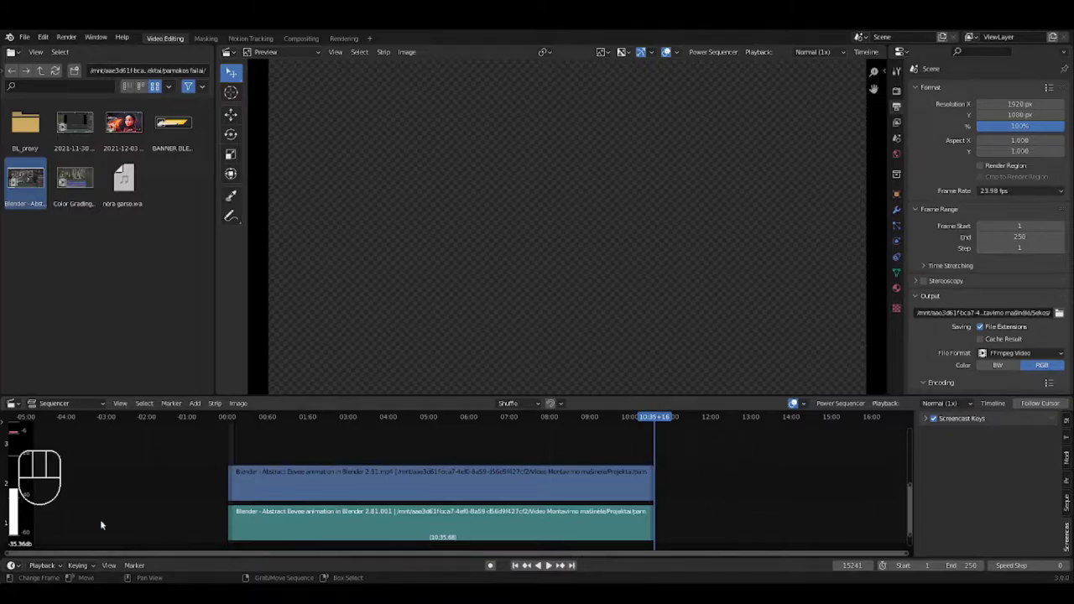
left_click(42, 565)
left_click(103, 544)
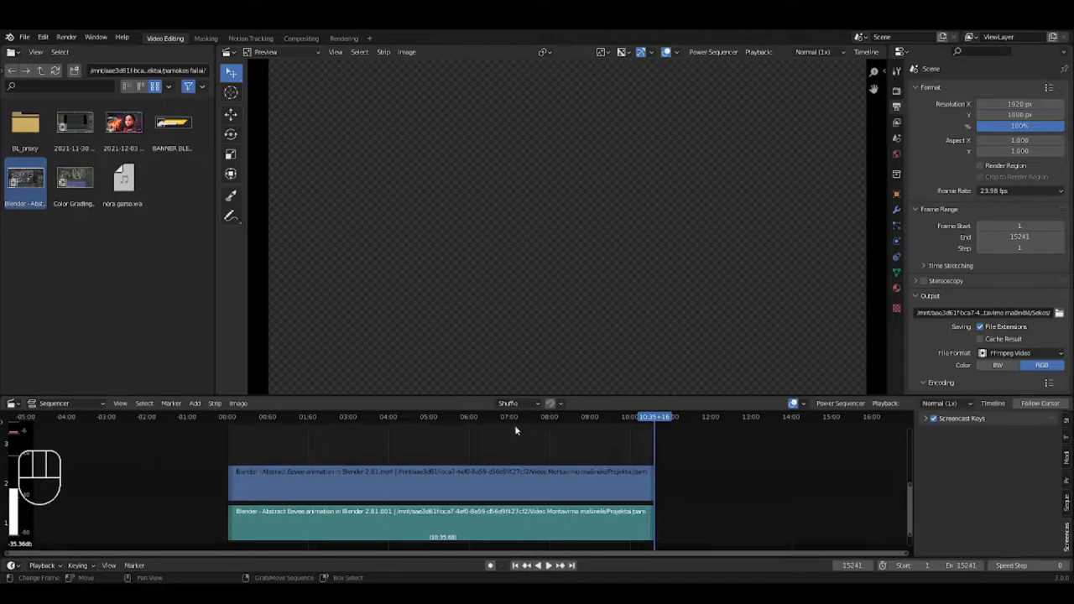
- Scrub the playhead through the first minutes of the clip to preview its opening content
scroll(457, 462, "up", 2)
middle_click_drag(403, 470, 503, 454)
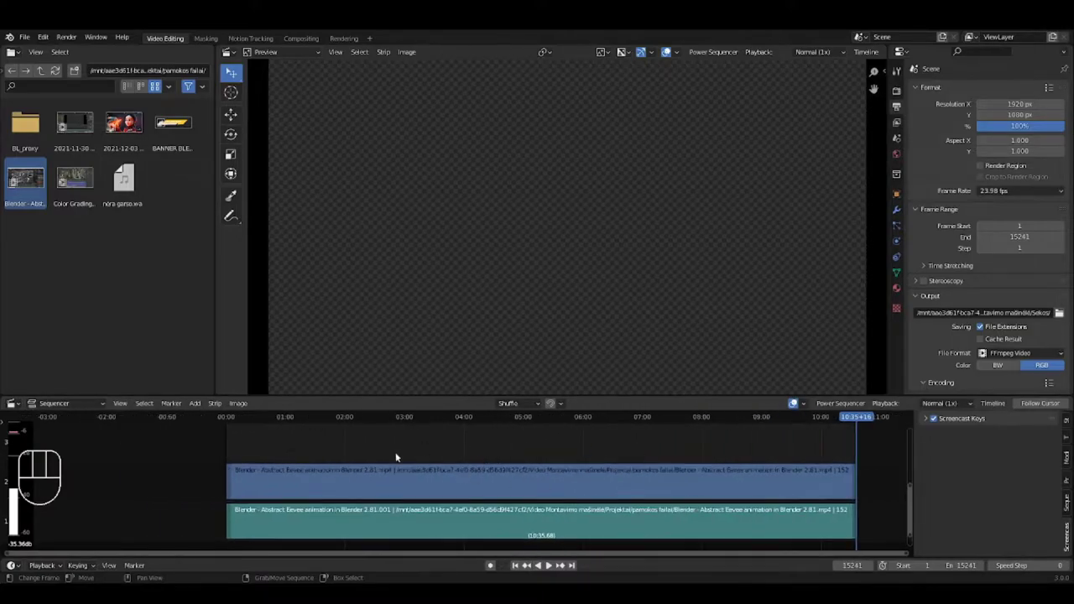
scroll(390, 458, "up", 2)
left_click_drag(209, 443, 297, 442)
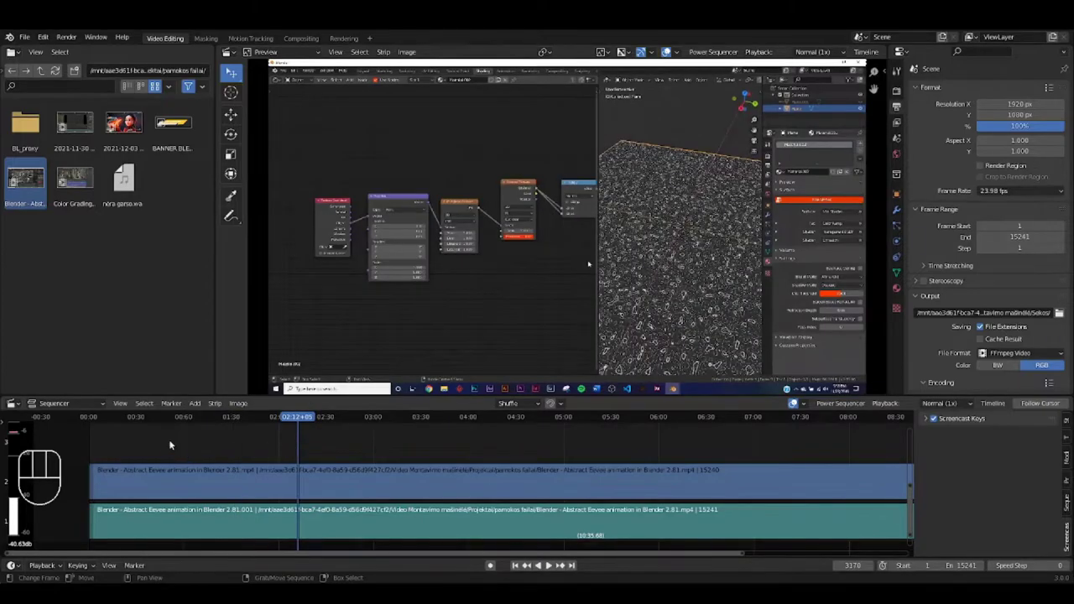
left_click(152, 442)
middle_click_drag(152, 442, 285, 442)
left_click(259, 445)
left_click(290, 449)
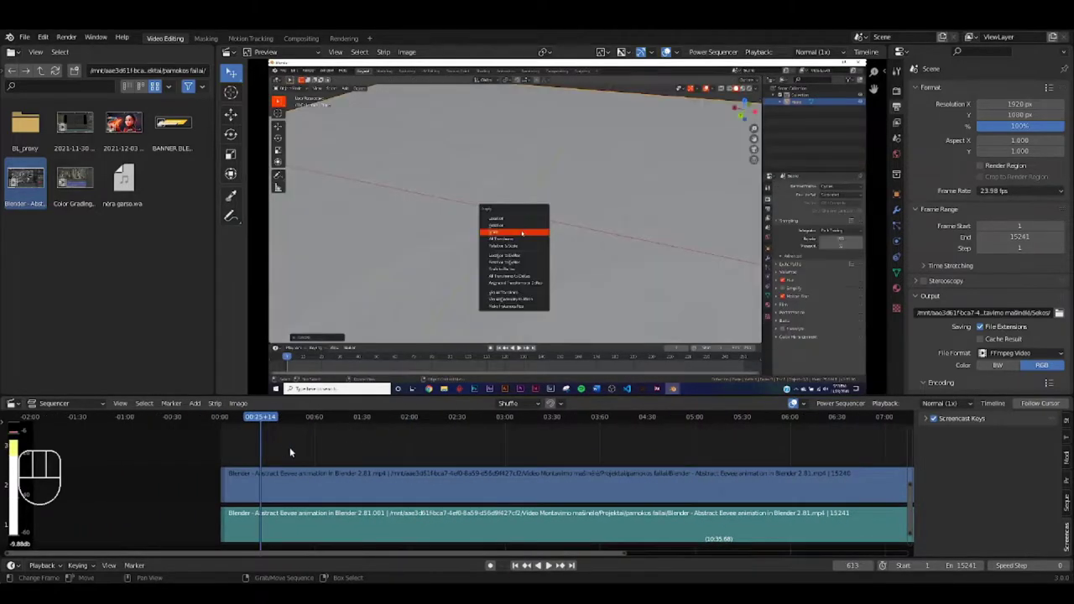
left_click(236, 446)
scroll(329, 468, "up", 1)
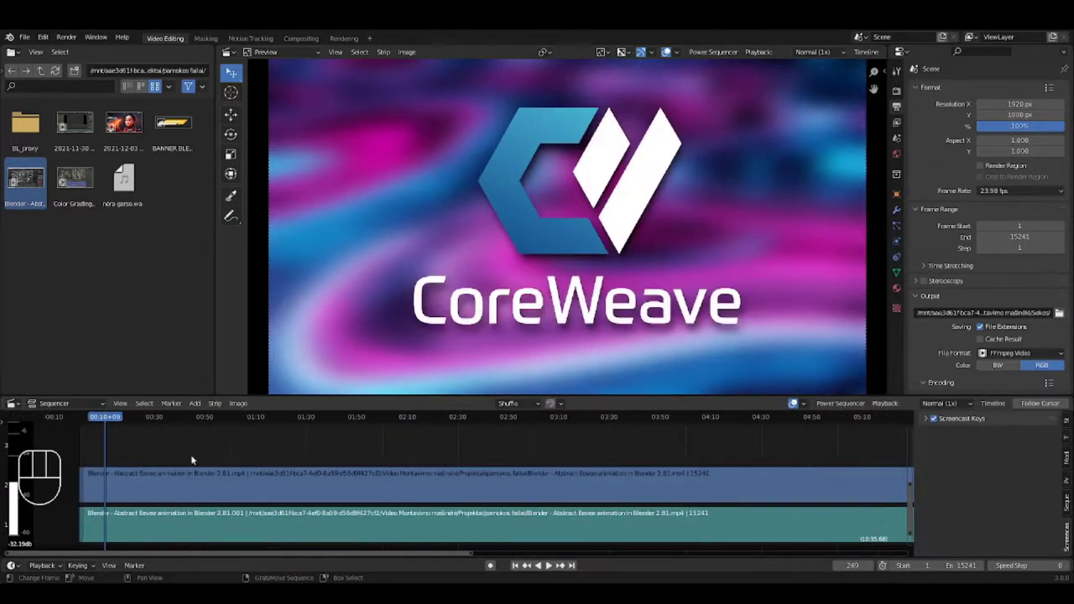
left_click(158, 446)
left_click(204, 439)
left_click_drag(213, 437, 264, 451)
scroll(256, 451, "down", 2)
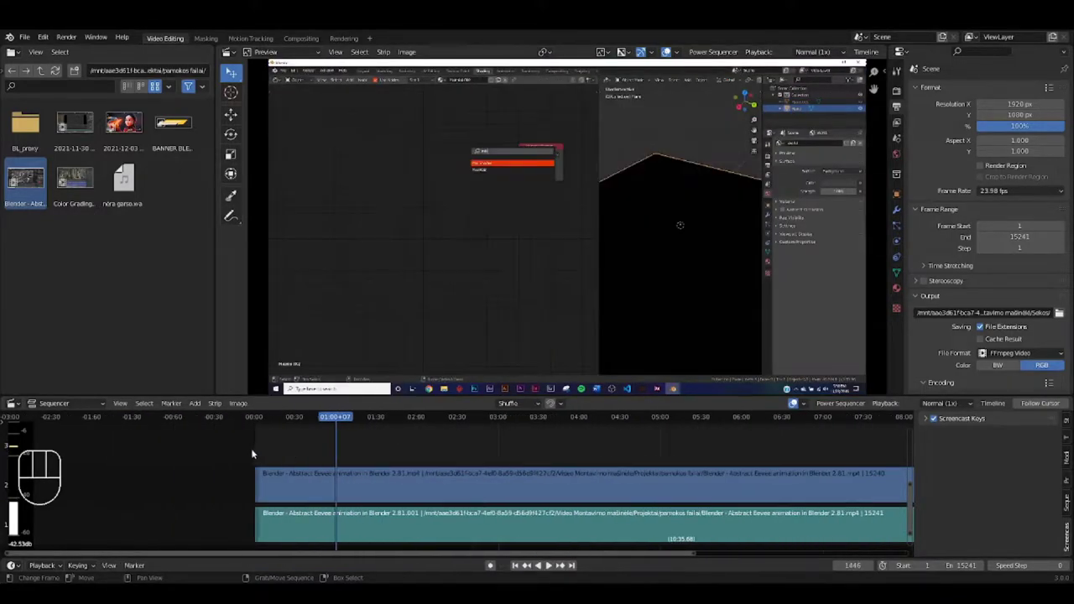
- Split both the video and audio strips at 00:07+23
left_click(255, 437)
scroll(313, 451, "up", 5)
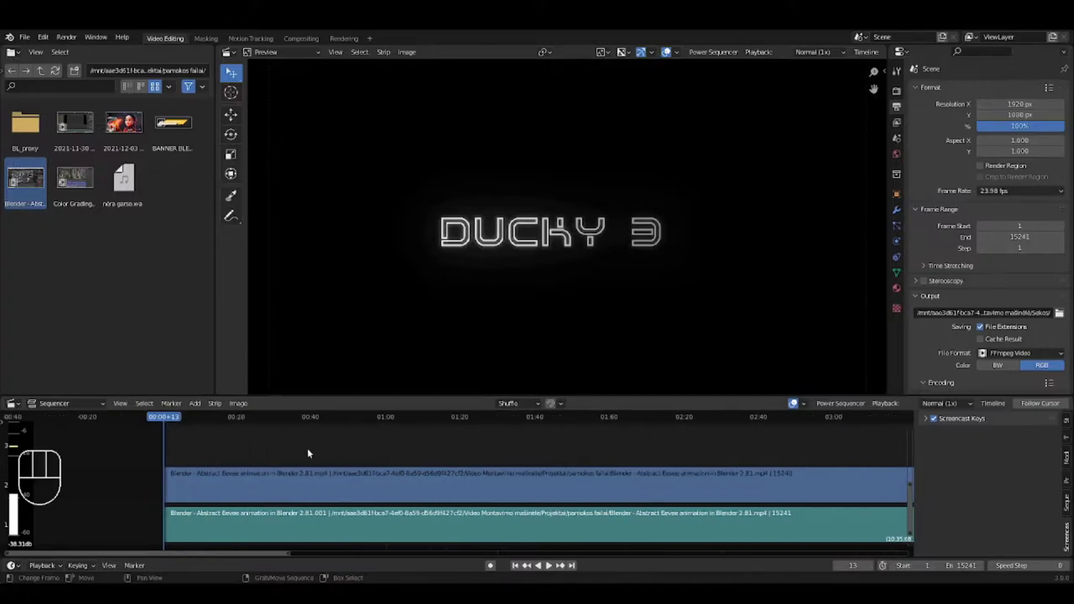
middle_click_drag(144, 453, 493, 446)
left_click(447, 442)
scroll(448, 445, "up", 1)
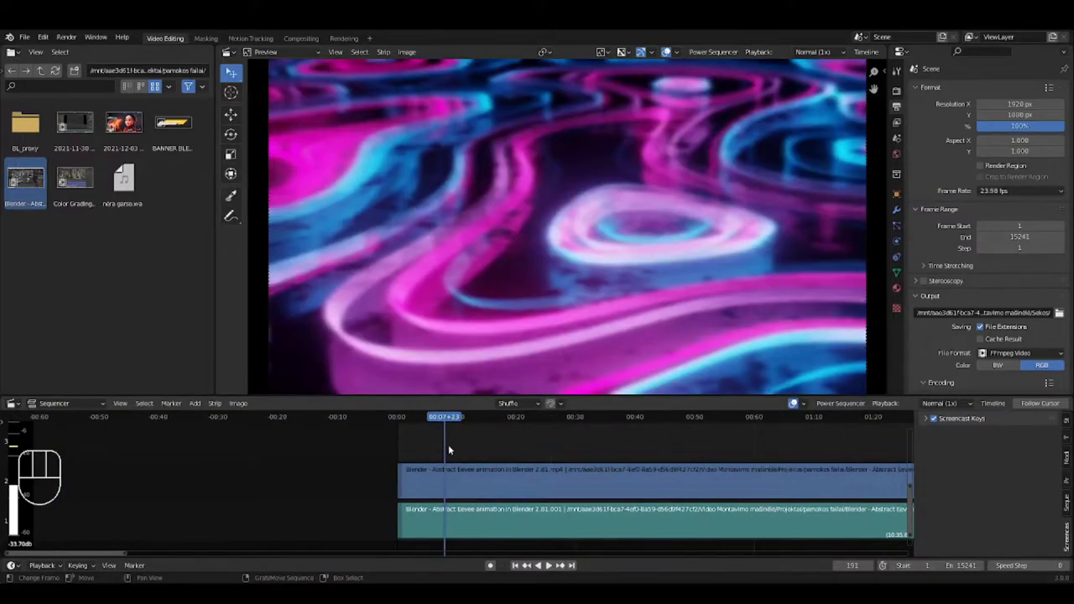
left_click(459, 497, "shift")
scroll(458, 497, "up", 4)
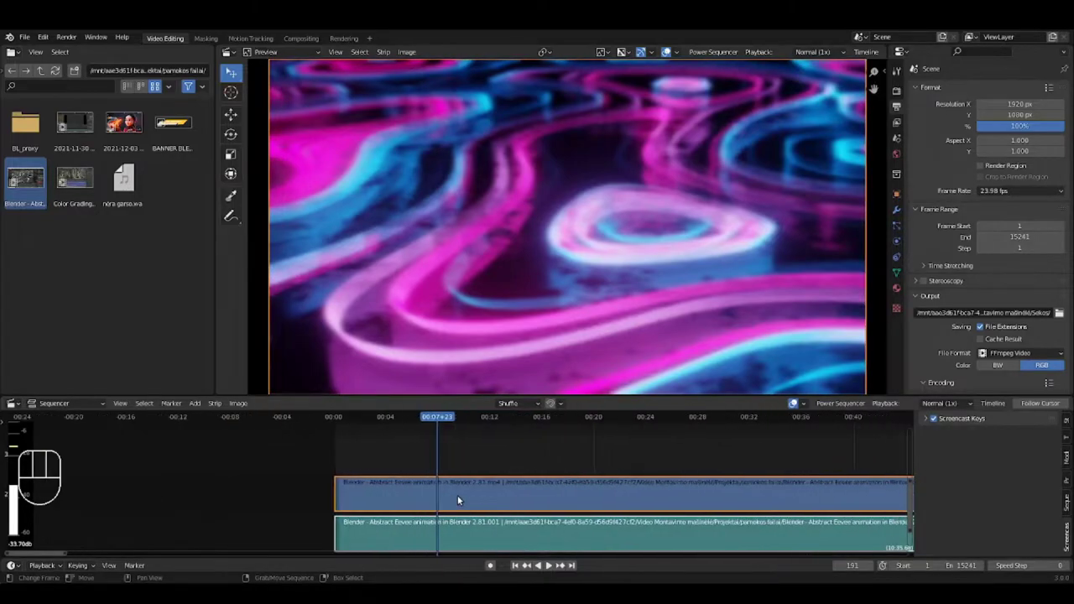
key("k")
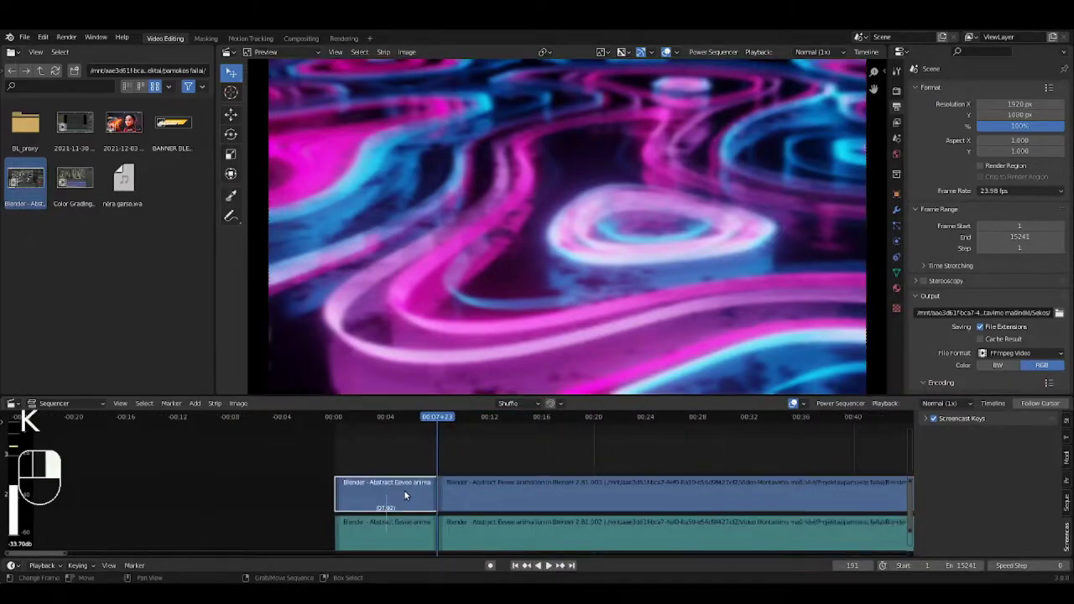
- Delete the opening video and audio pieces before the cut at 00:07+23
left_click(411, 534, "shift")
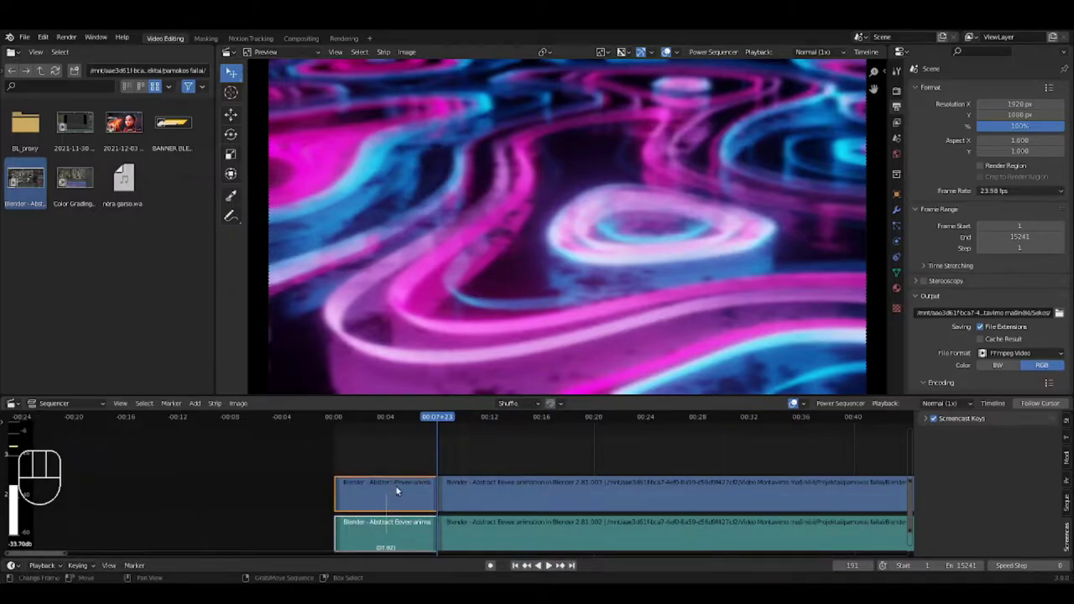
key("x")
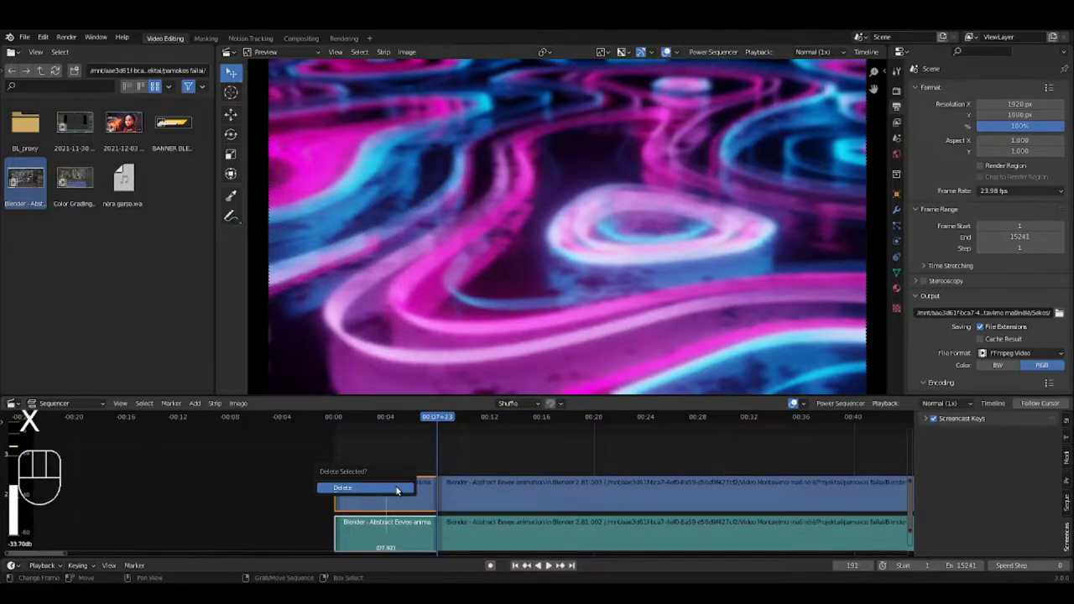
left_click(398, 490)
- Slide the remaining video and audio strips together back to start at 00:00
left_click(500, 491)
left_click(495, 538, "shift")
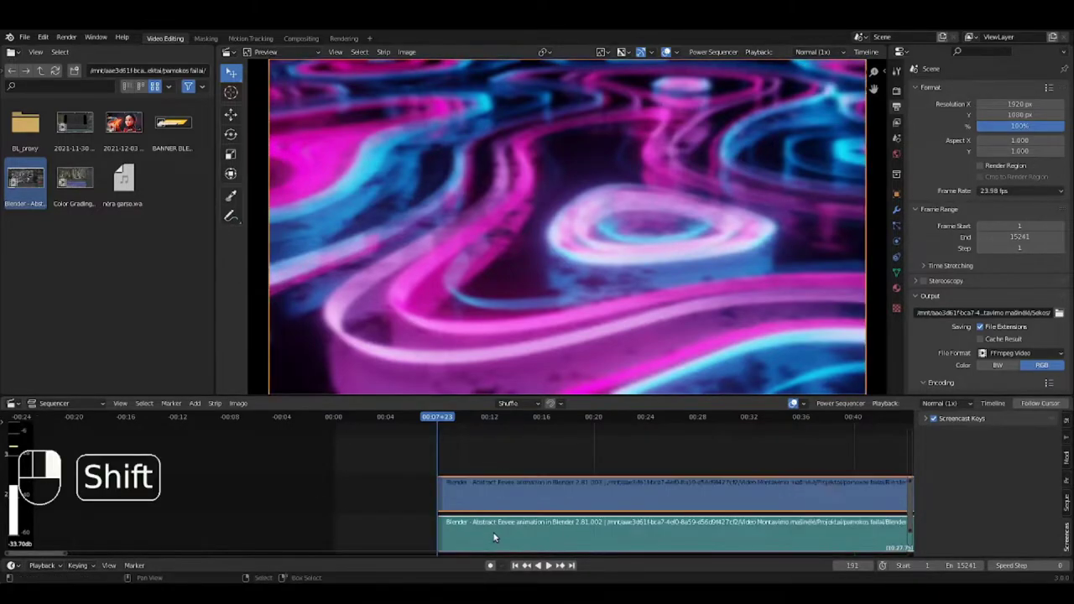
scroll(503, 529, "down", 4)
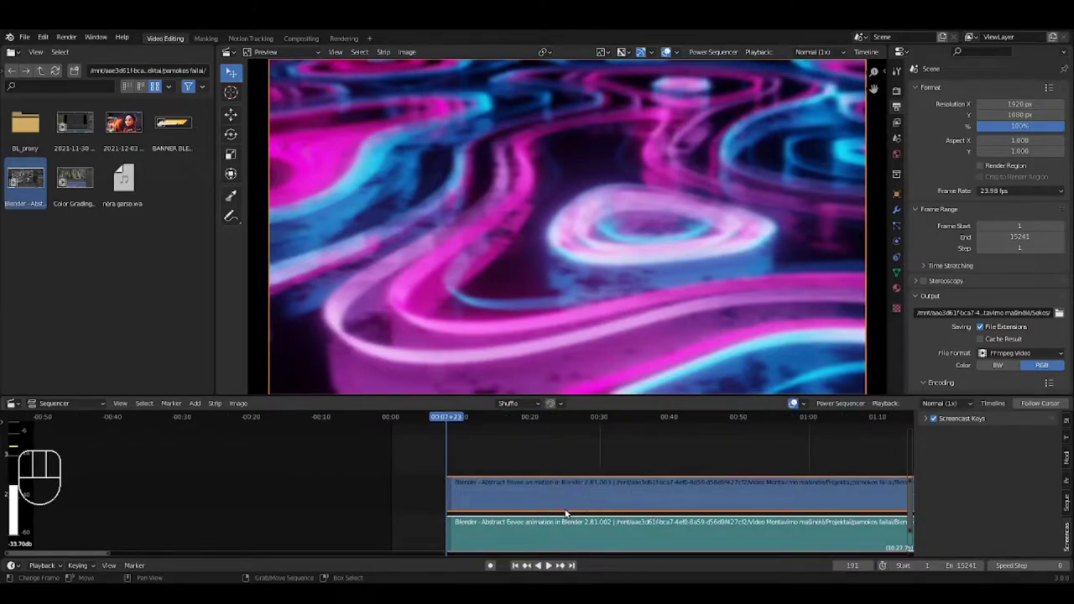
key("g")
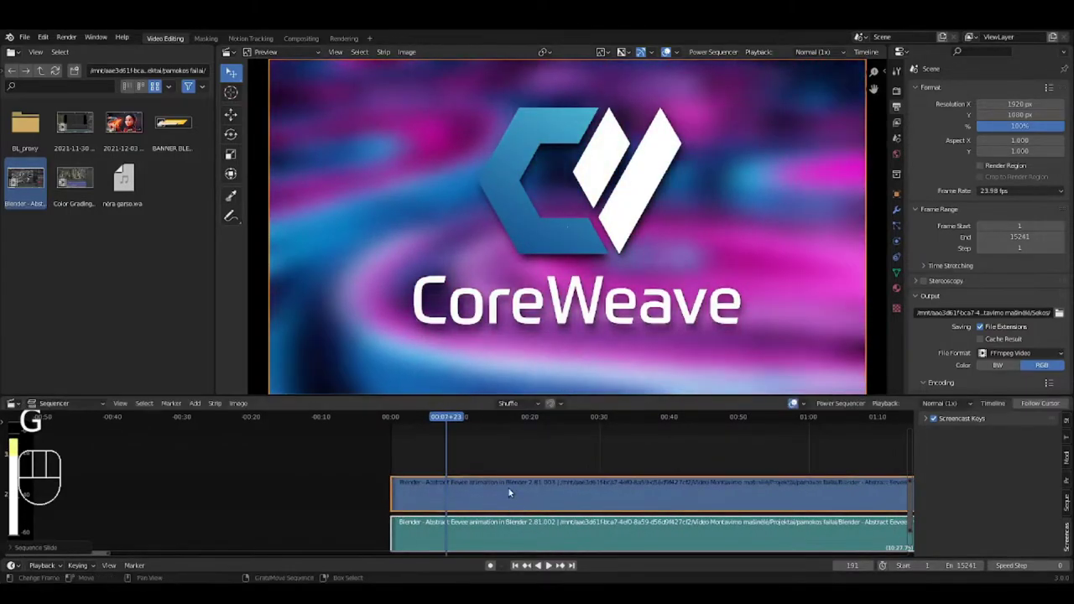
left_click(535, 461)
- Scrub the playhead to 00:09+09 and nudge both strips slightly earlier on the timeline
left_click_drag(499, 473, 480, 467)
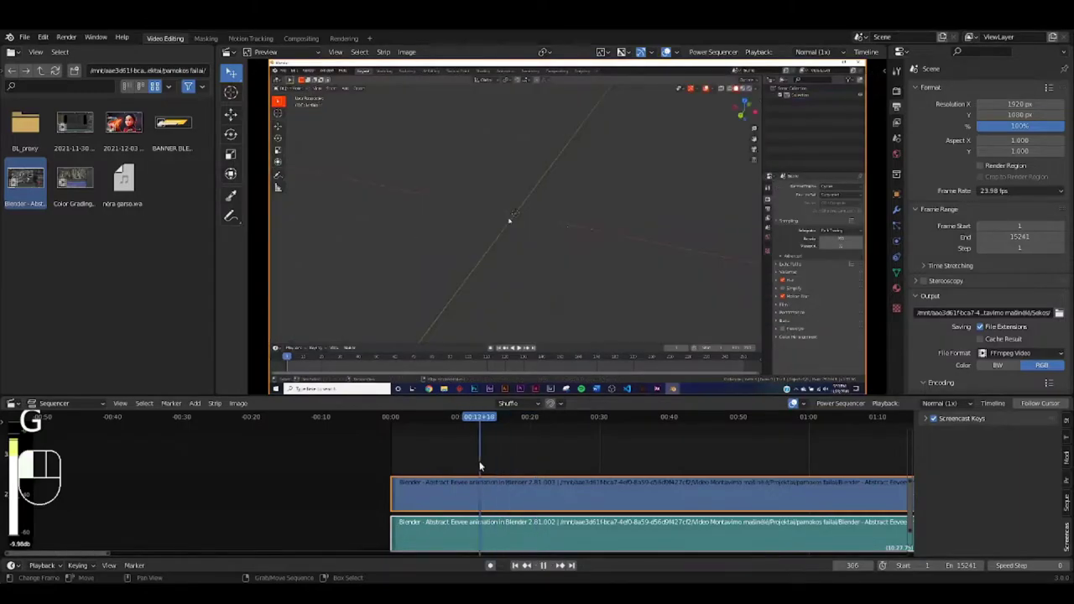
left_click(458, 470)
key("g")
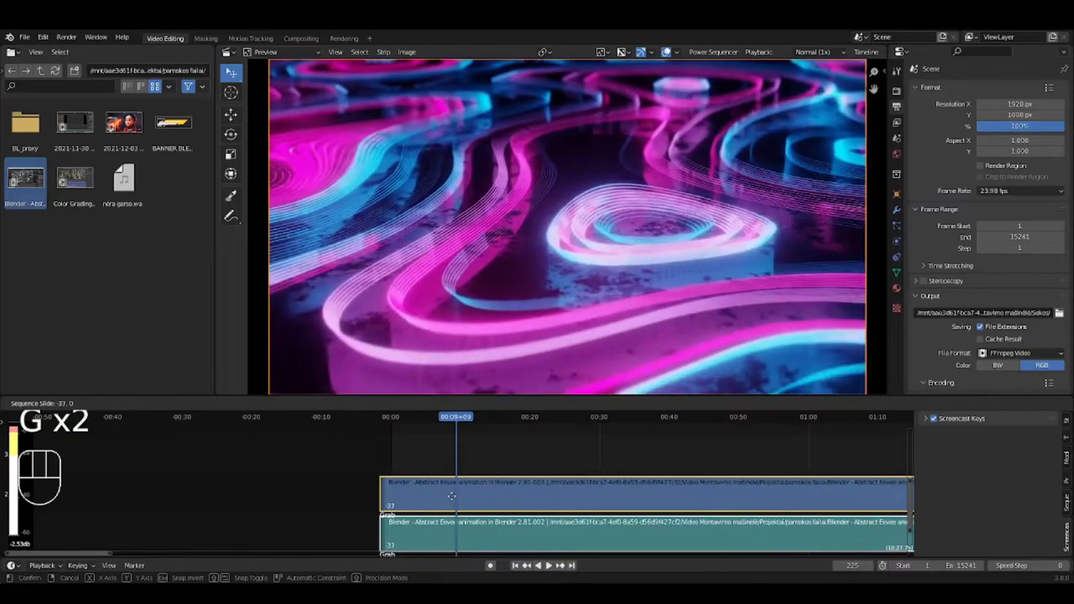
left_click(458, 496)
- Return the playhead to frame 0 and play the trimmed opening, stopping at 00:02+06
left_click(412, 458)
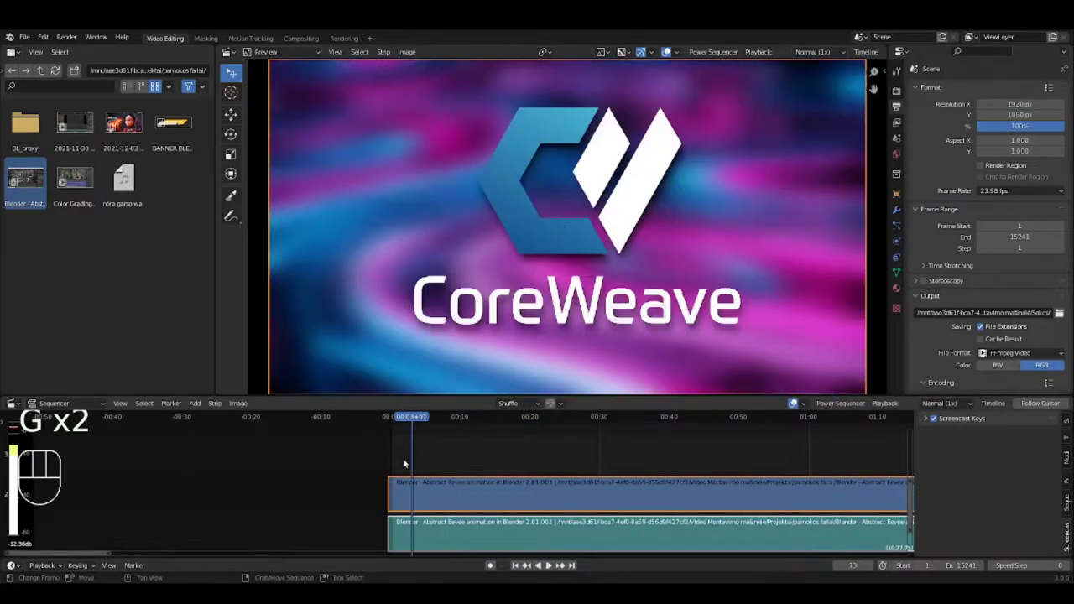
key("shift+Left")
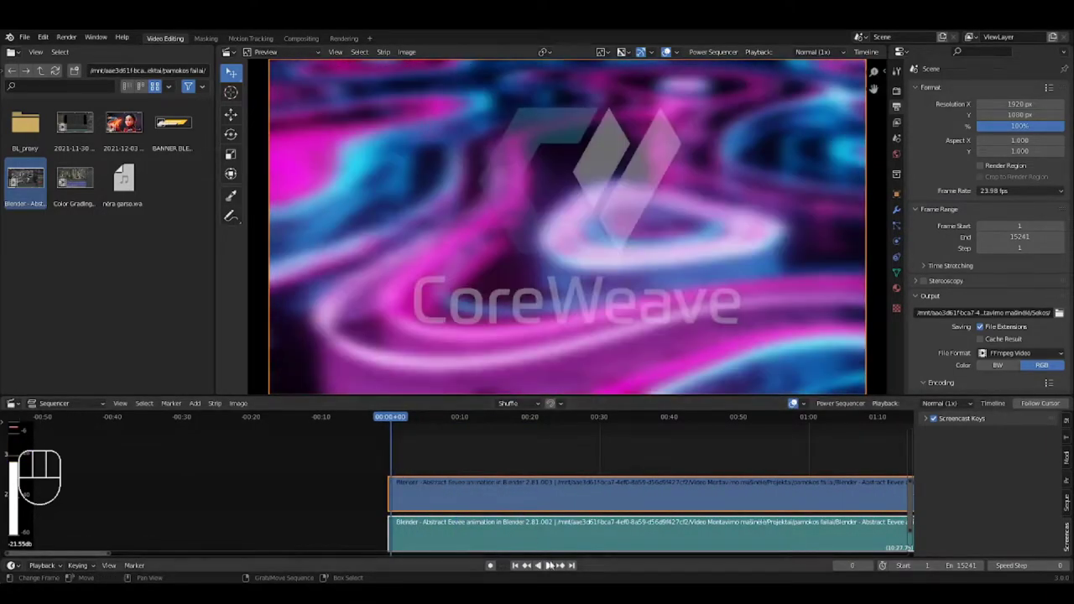
left_click(549, 566)
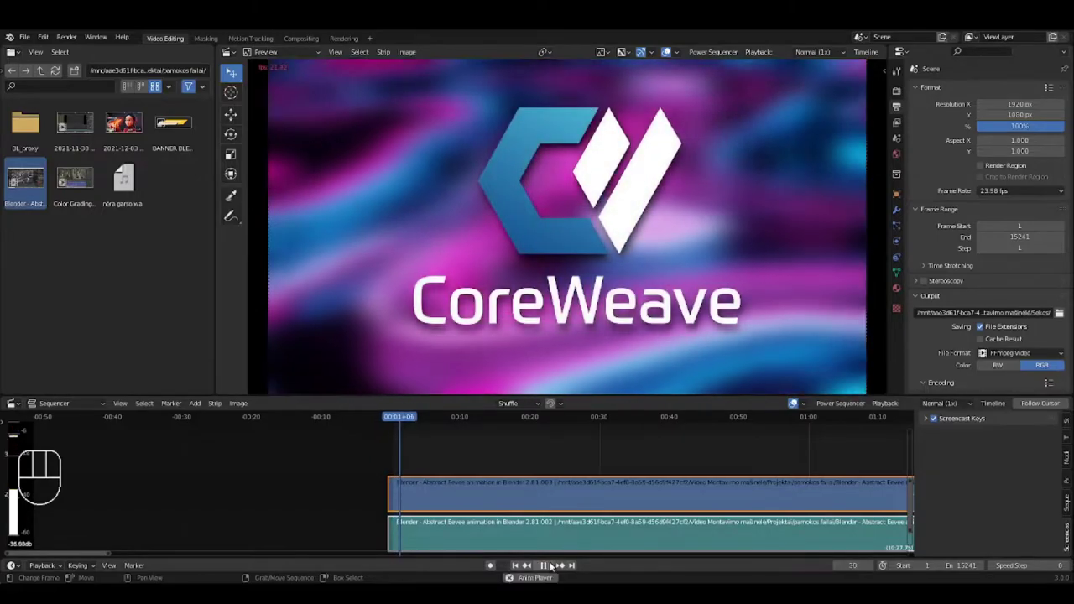
key("space")
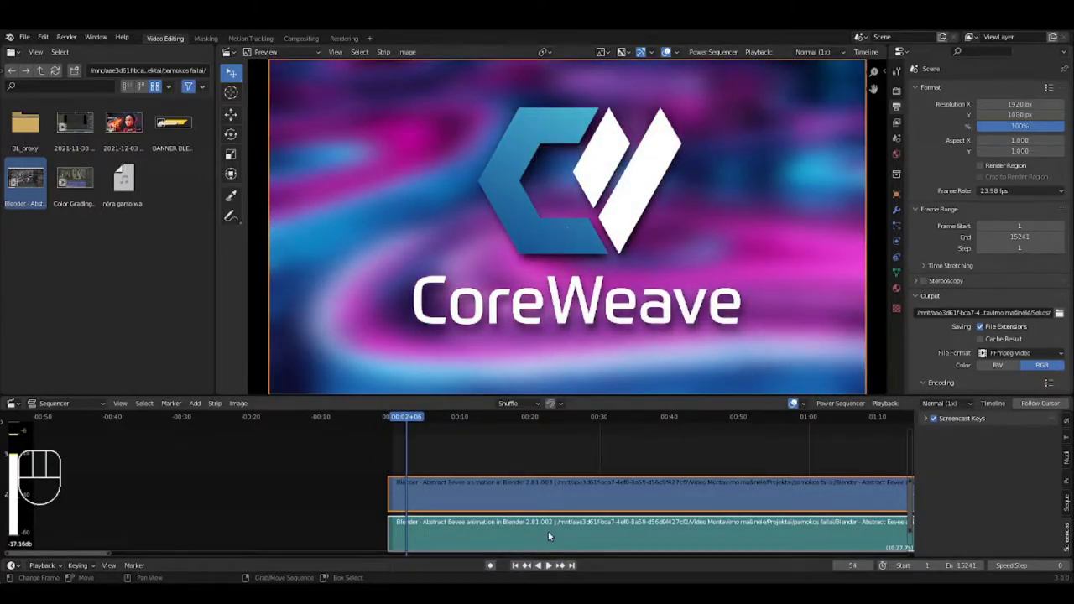
- Turn on the waveform display for the audio strip
left_click(567, 524)
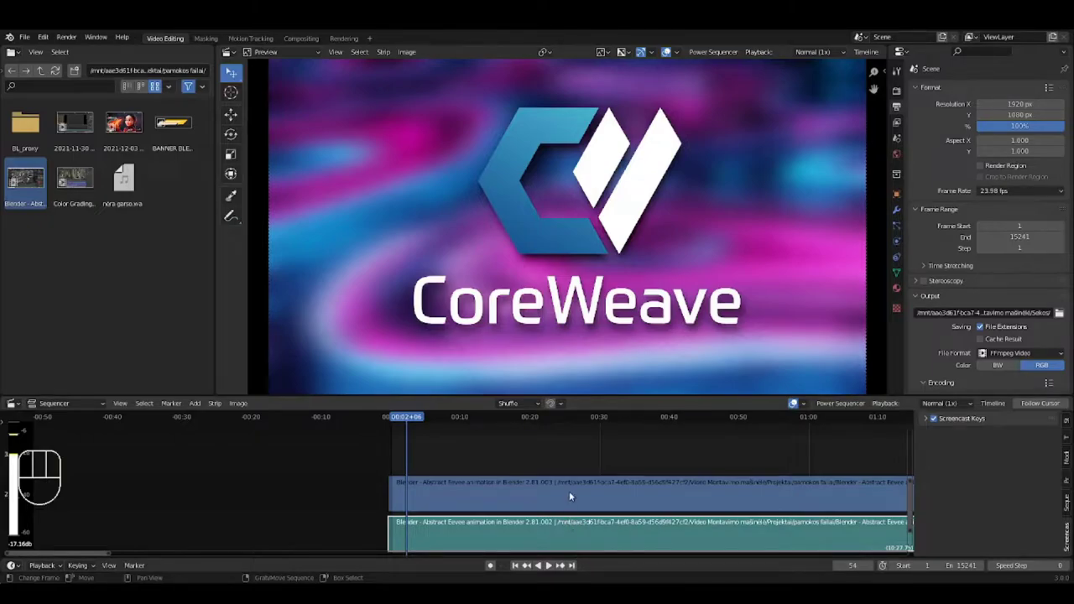
left_click(569, 496)
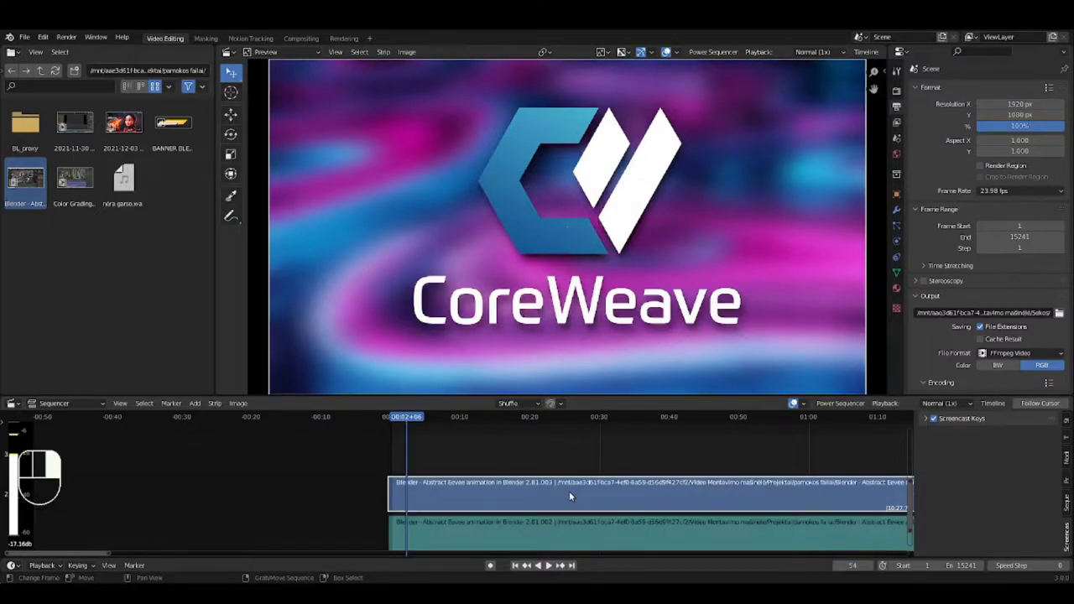
left_click(565, 535)
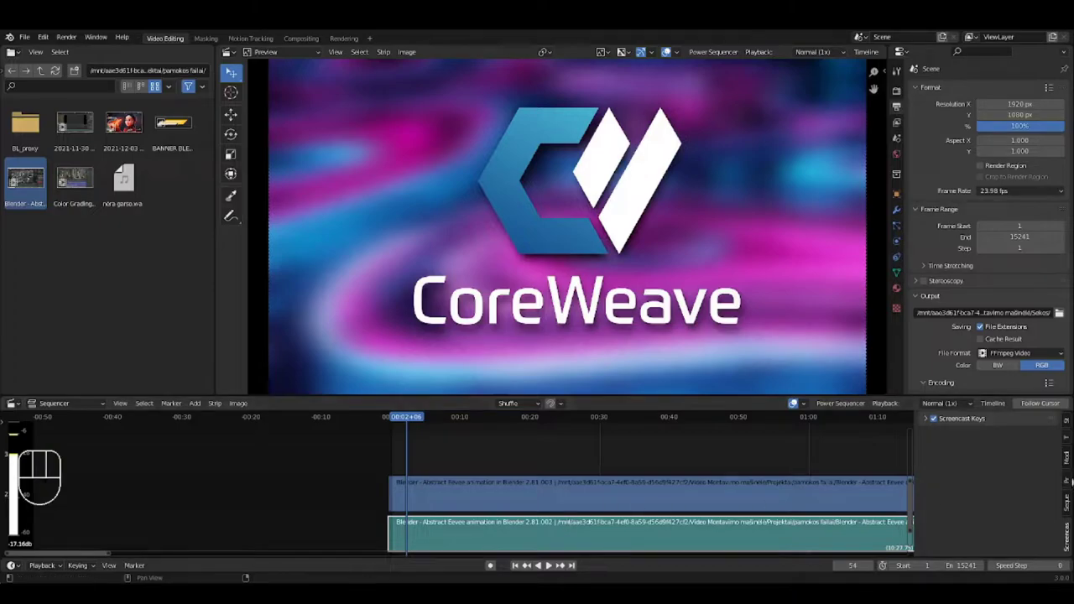
left_click(1066, 426)
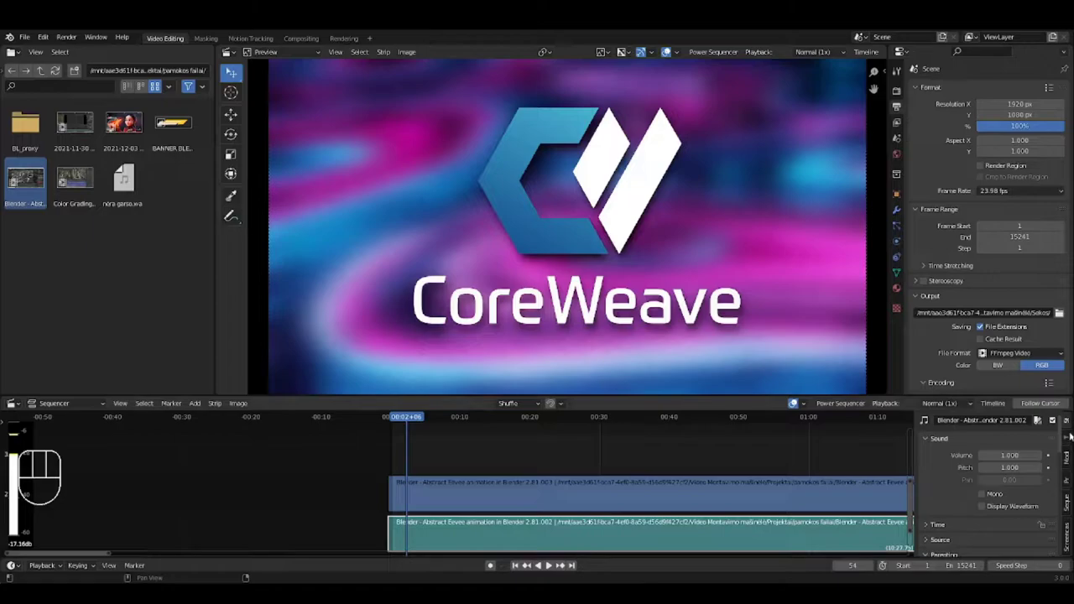
left_click(982, 507)
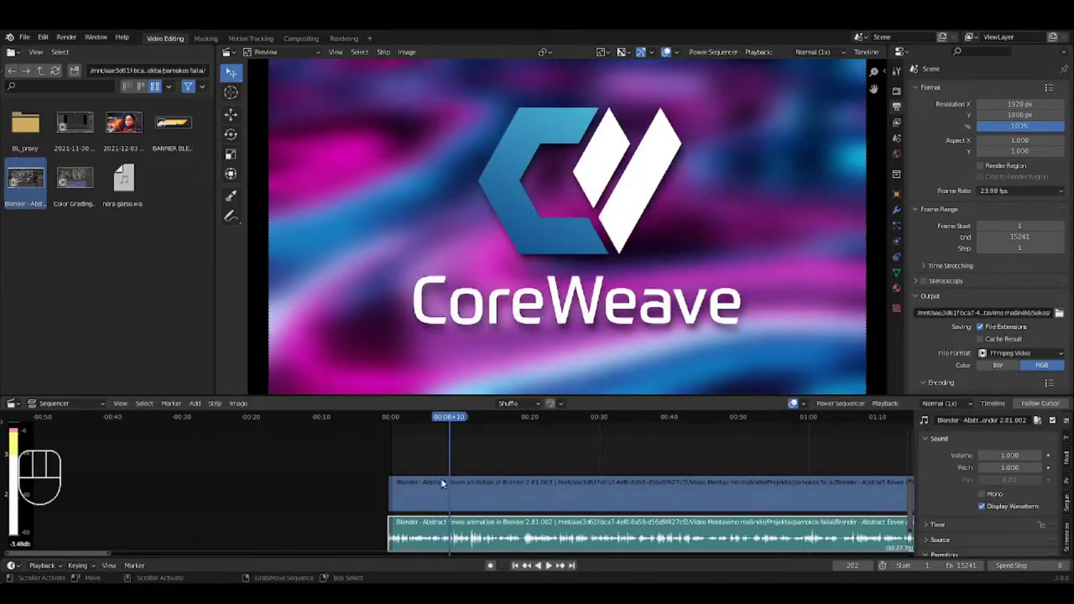
- Cut the video and audio strips together at 00:09+06
left_click_drag(443, 460, 454, 463)
right_click(454, 463)
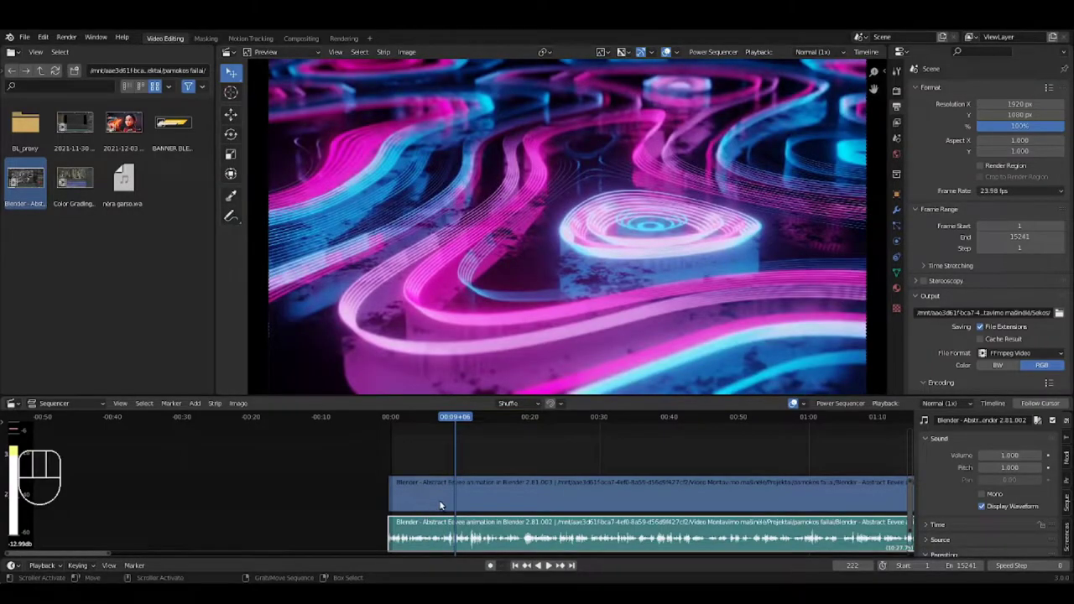
left_click(456, 488, "shift")
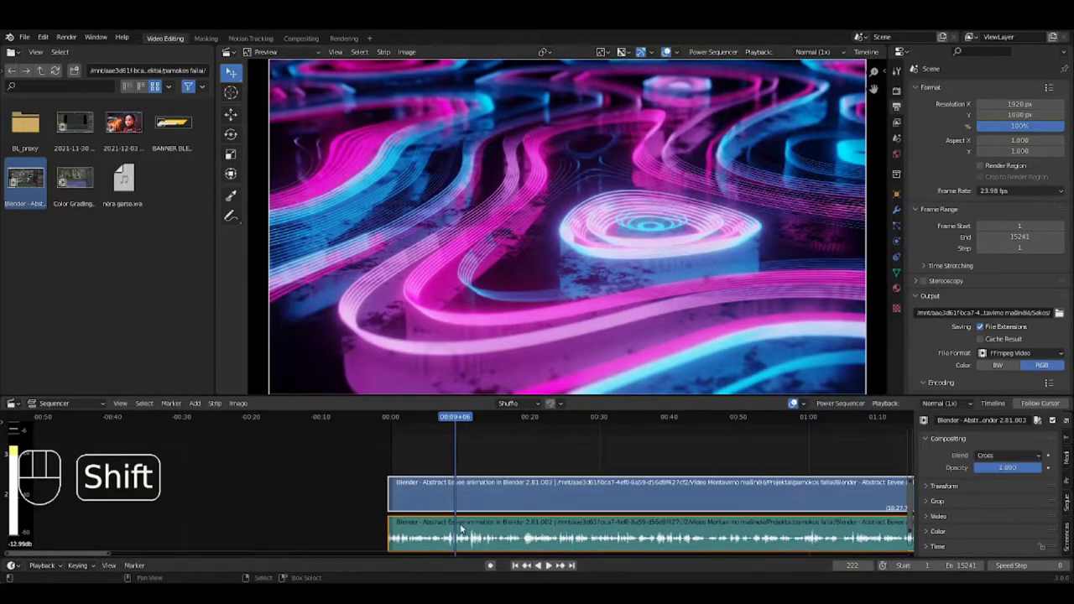
key("k")
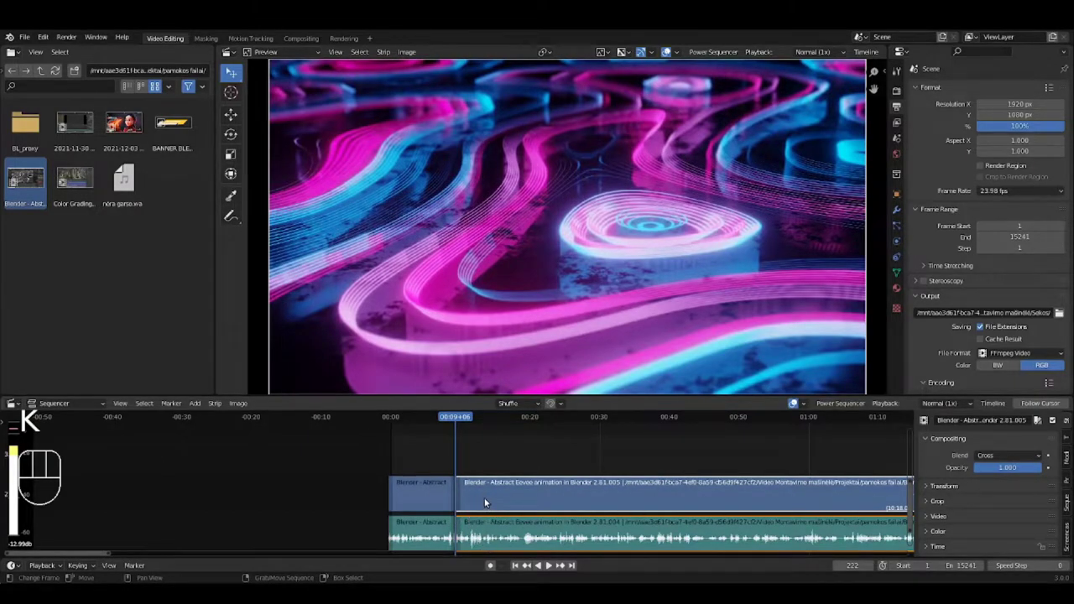
- Split the short first video and audio segments at 00:04+08
left_click(420, 454)
key("space")
left_click(424, 492)
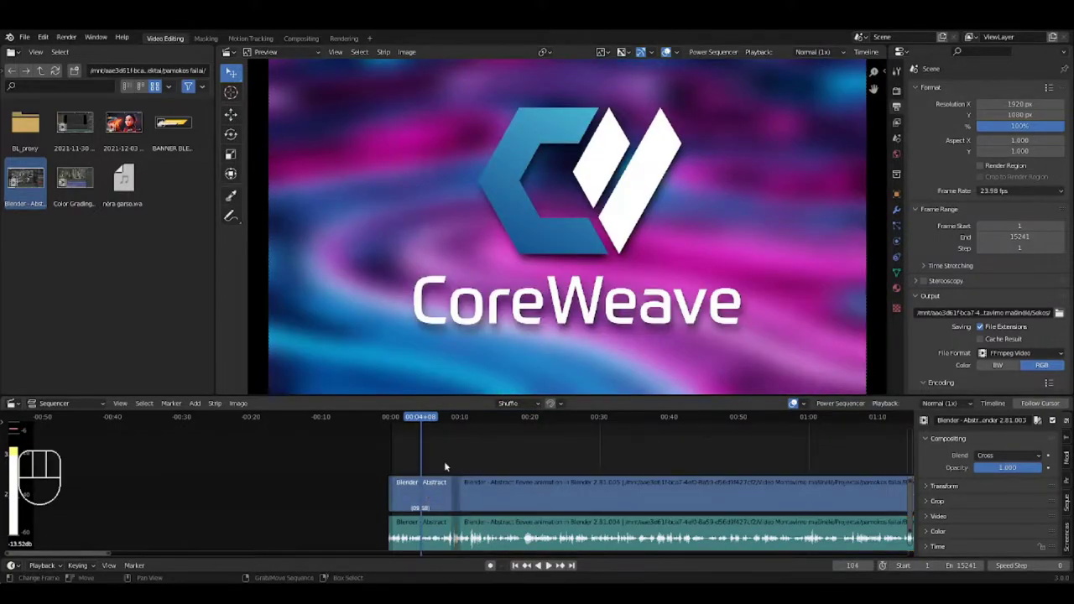
left_click(427, 496)
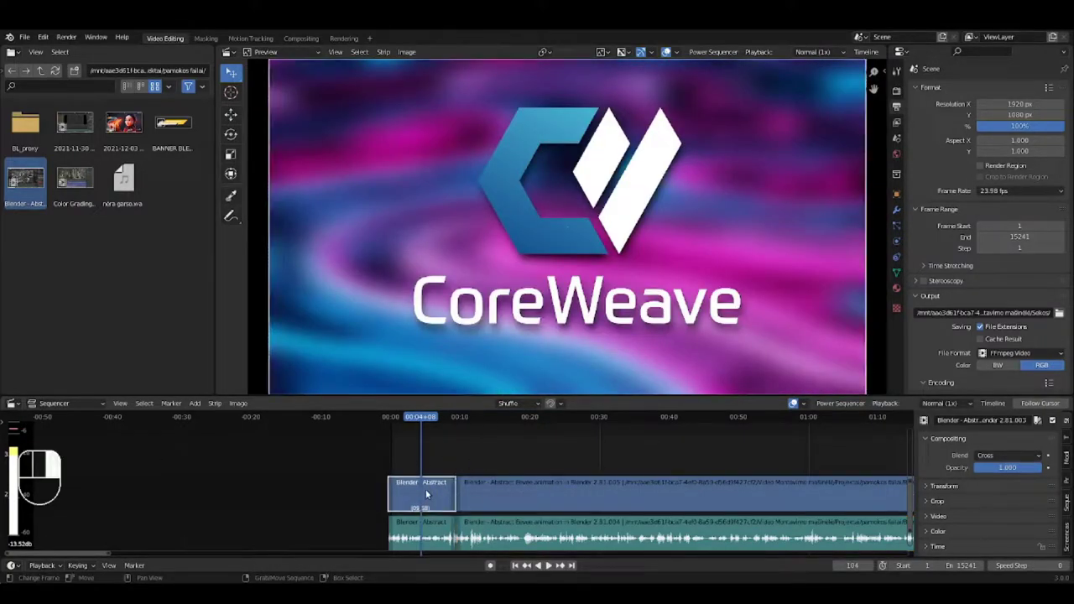
key("k")
- Cut the first audio segment again near 00:02
left_click(434, 537)
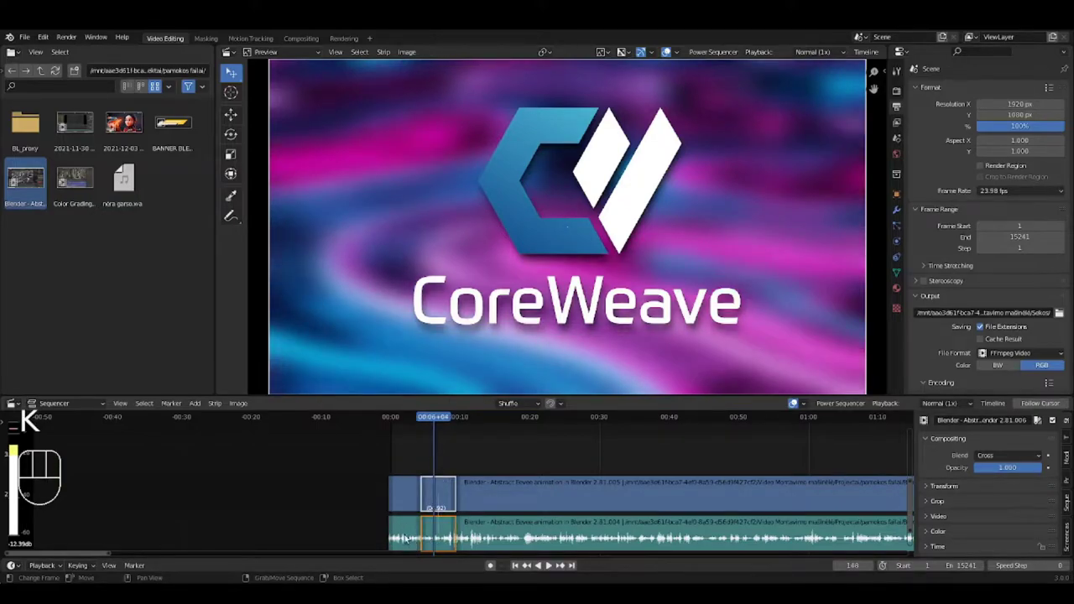
left_click(403, 453)
left_click(408, 538)
key("k")
- Split the second video and audio segments, between 00:04+08 and 00:09+06, at 00:07+05
left_click(442, 460)
left_click(437, 495)
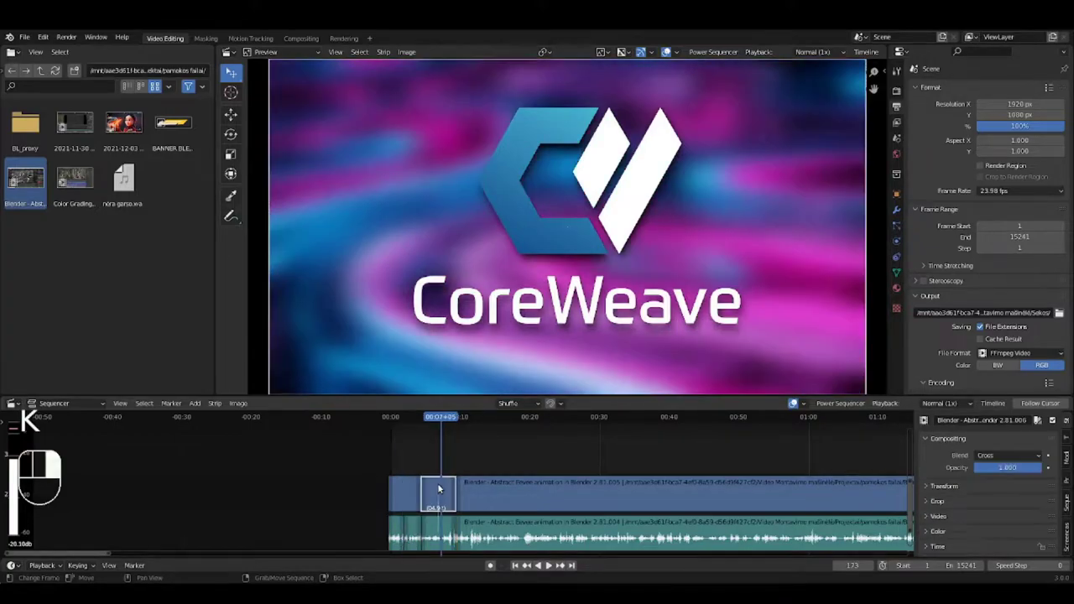
key("k")
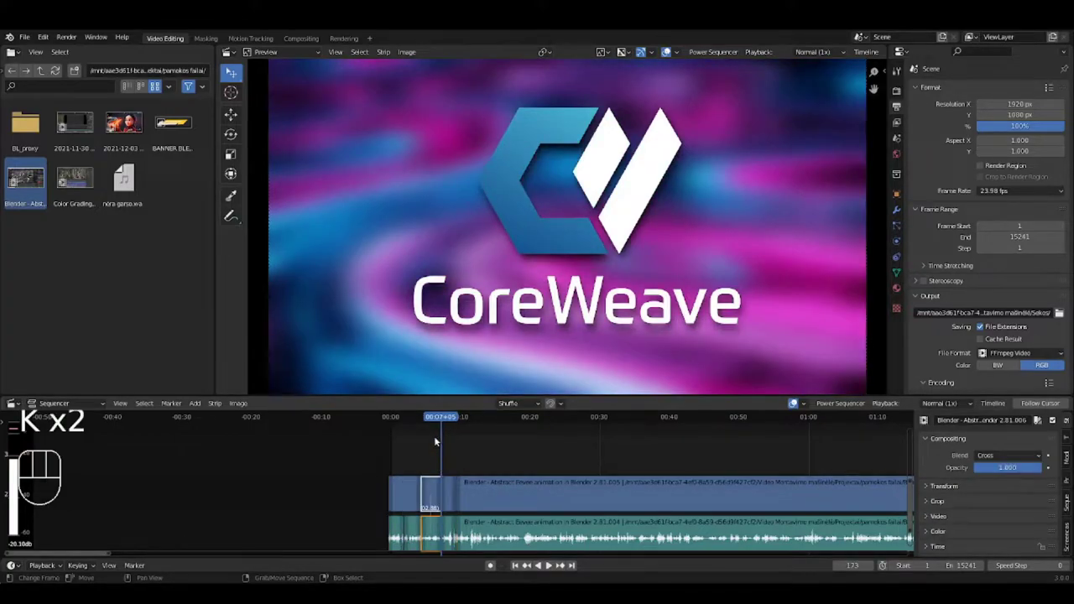
- Delete all the short video and audio segments that lie before 00:09+06
left_click(400, 490)
left_click(403, 535, "shift")
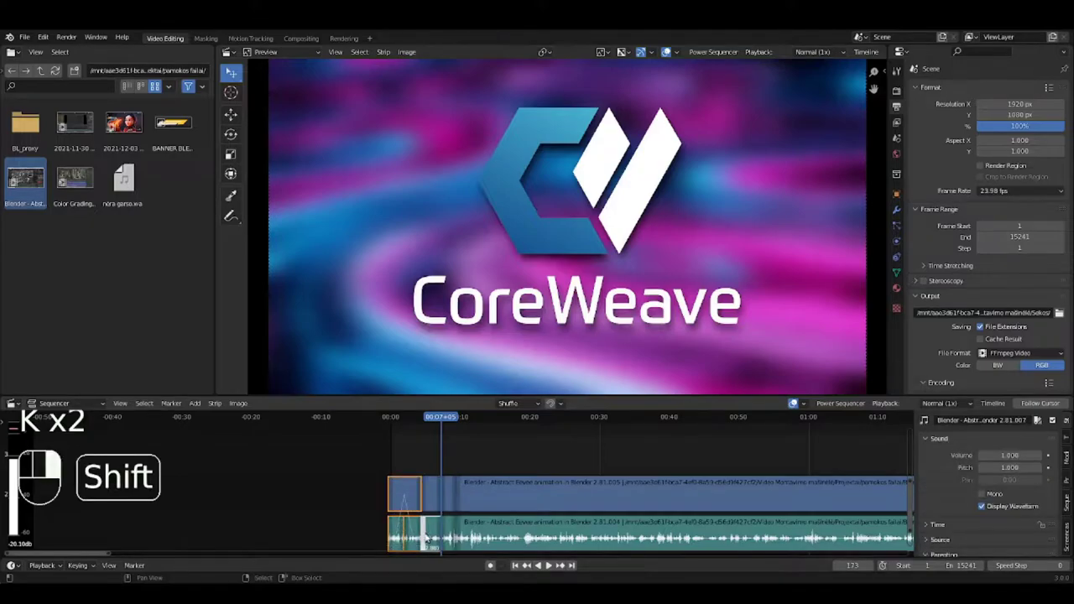
left_click(444, 531, "shift")
left_click(445, 494, "shift")
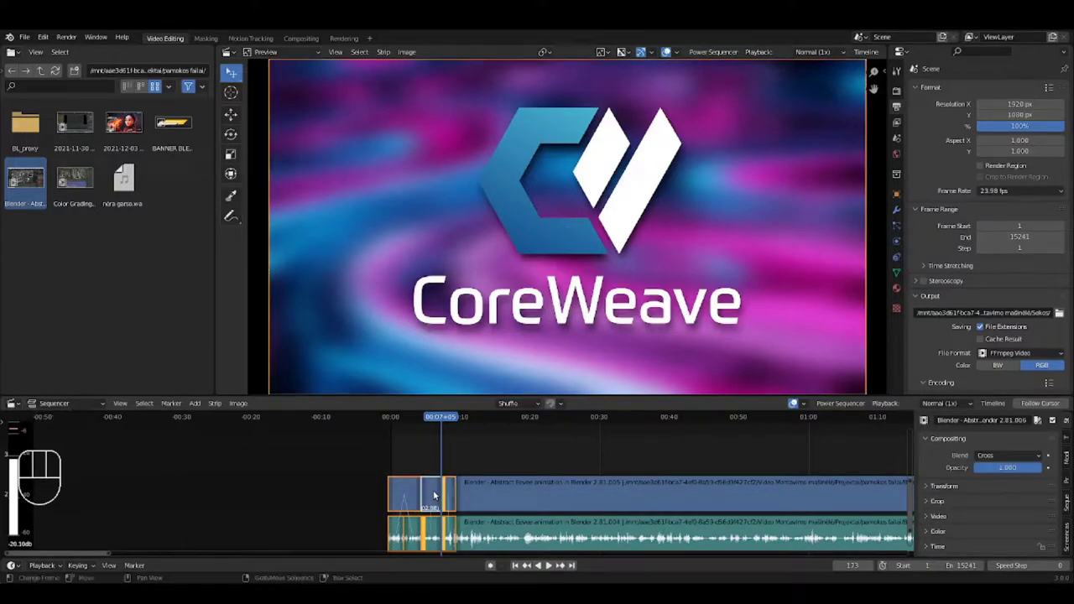
key("x")
left_click(433, 490)
- Move the remaining long video and audio strips together back to about the start of the timeline
left_click(502, 493, "shift")
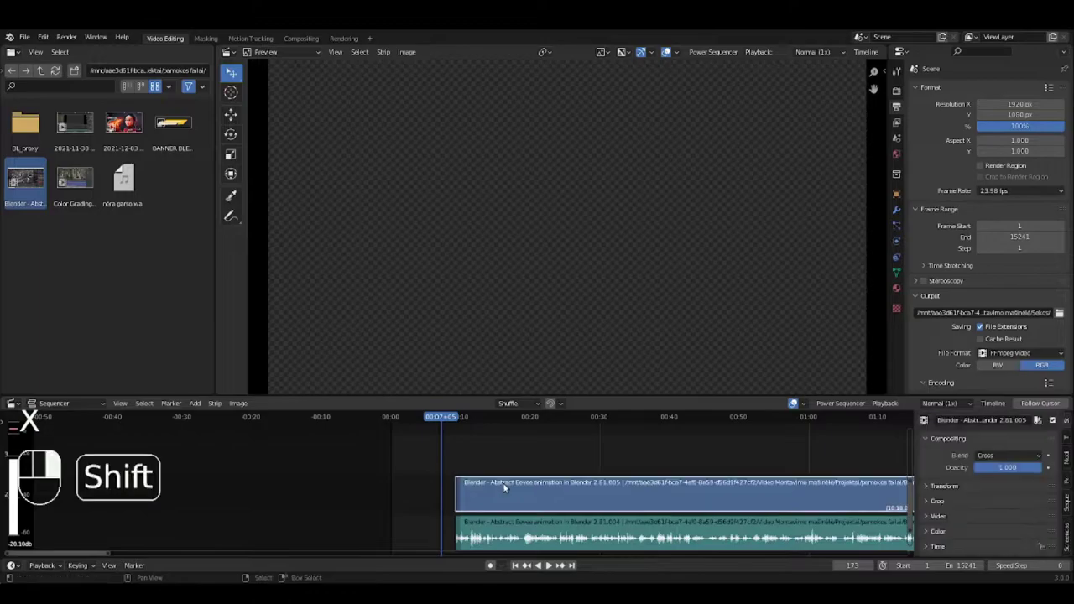
left_click(512, 525, "shift")
key("g")
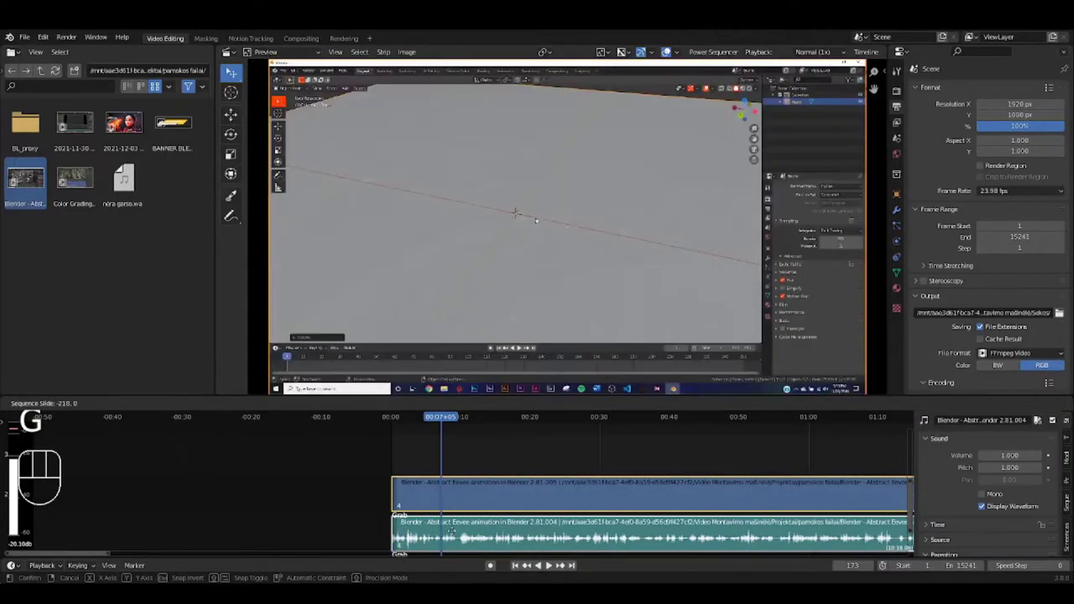
left_click(408, 455)
- Play back the first seconds of the moved strips briefly to check them
left_click(402, 456)
key("space")
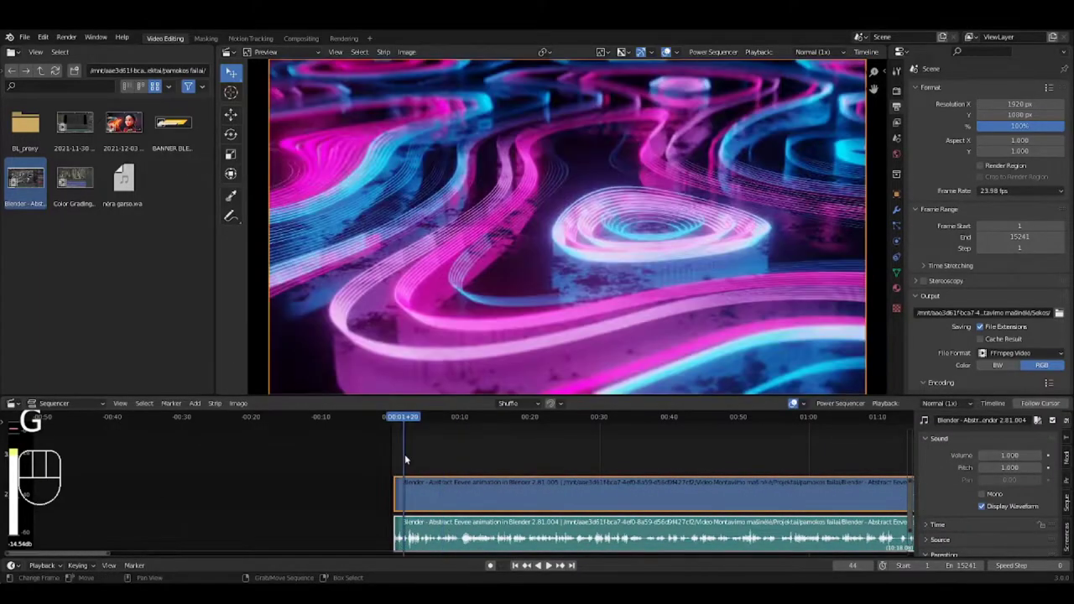
key("space")
left_click(400, 459)
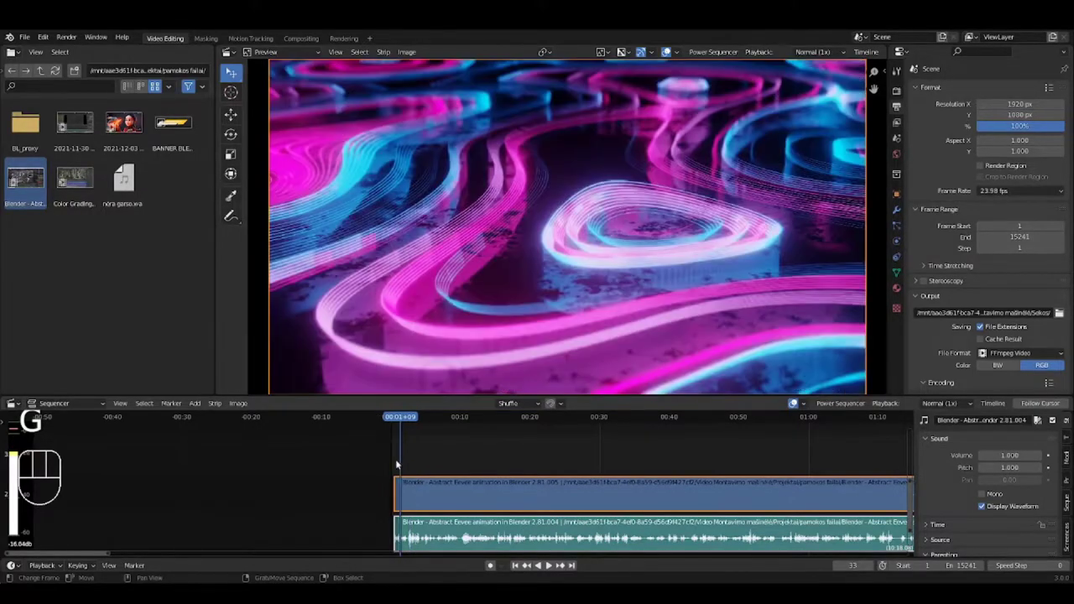
- Slide the video and audio strips so that both begin exactly at 00:00+00, aligned with the playhead
left_click(413, 503)
key("g")
left_click(413, 502)
scroll(397, 451, "up", 2)
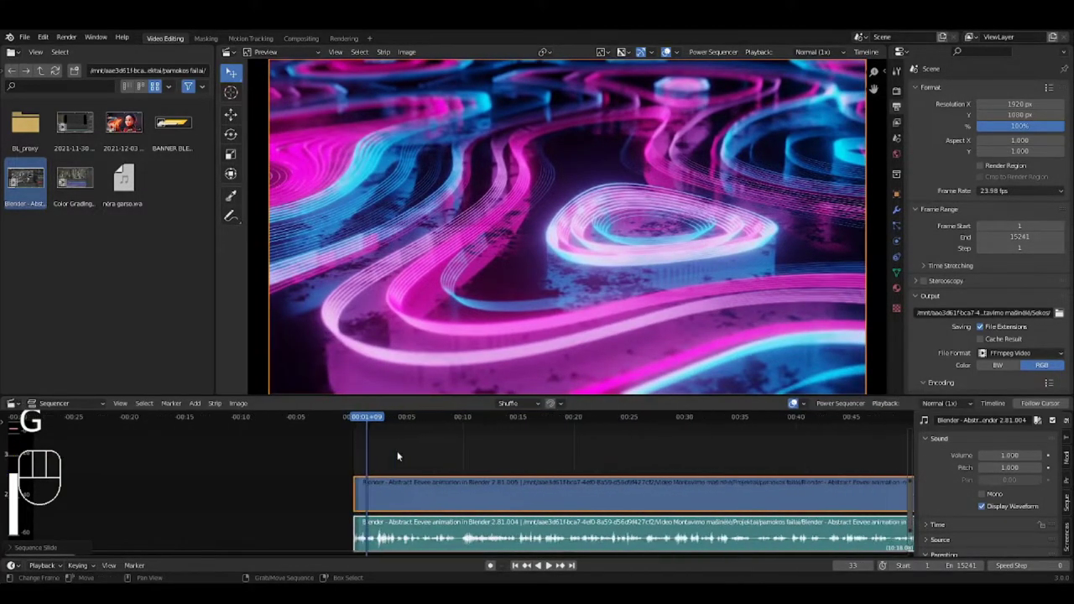
left_click(355, 458)
scroll(353, 462, "down", 3)
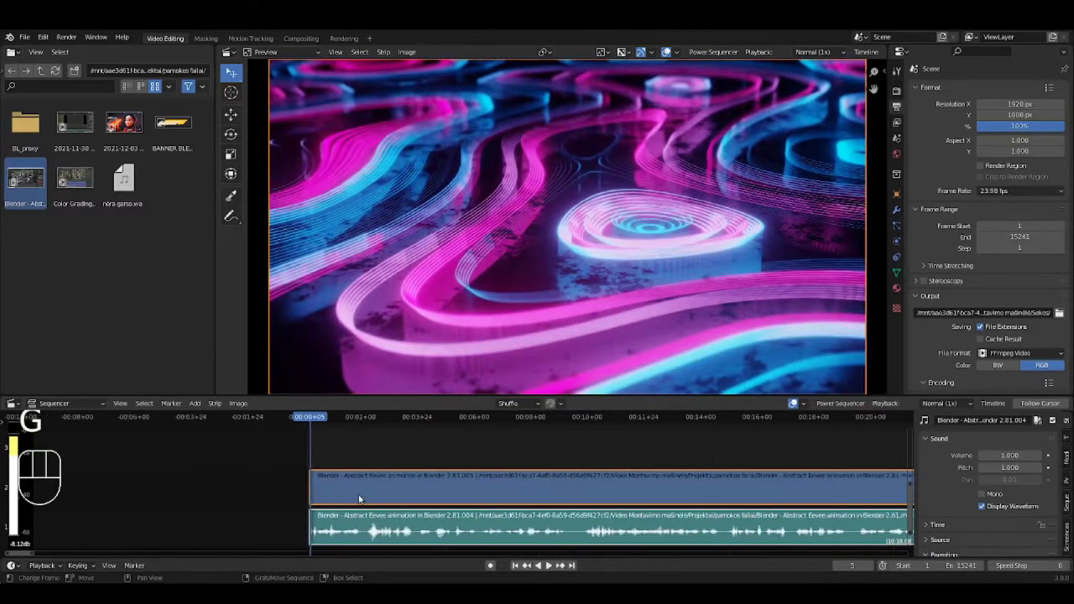
left_click(290, 450)
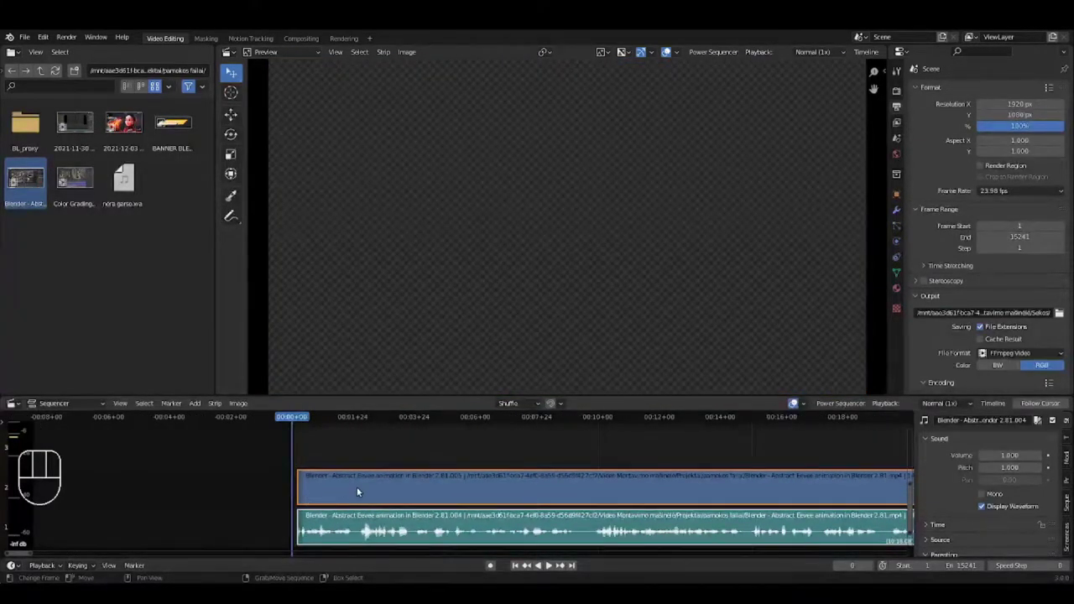
key("g")
left_click(308, 453)
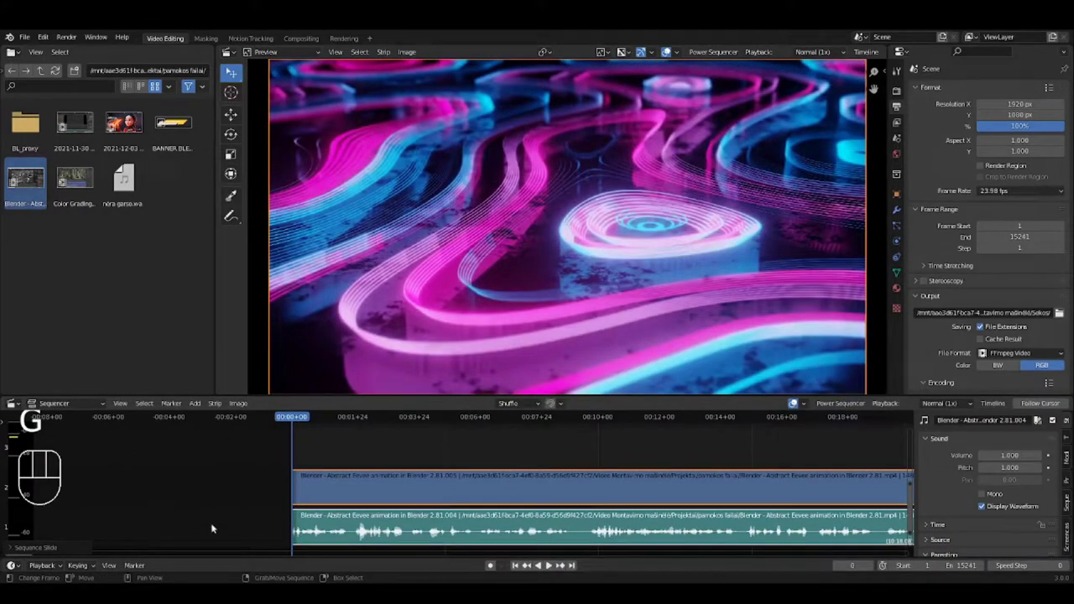
scroll(250, 487, "down", 3)
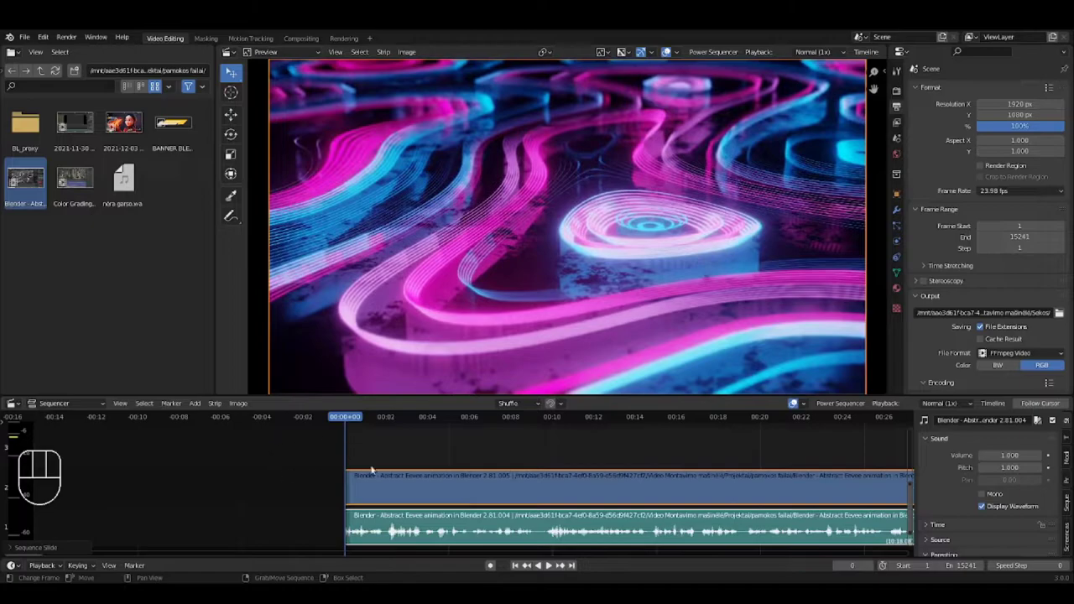
- Step the playhead forward and backward frame by frame through the first second of the video
middle_click_drag(361, 463, 350, 438, "ctrl")
key("Right")
key("Right")
key("Right")
key("Right")
key("Right")
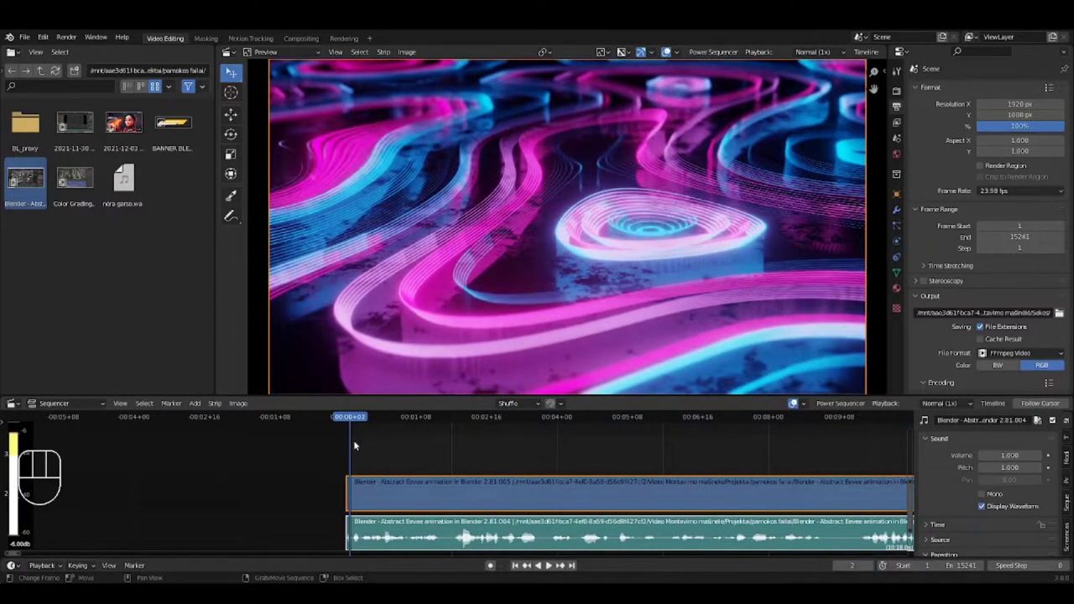
key("Right")
key("Right")
key("Right")
key("Right")
key("Right")
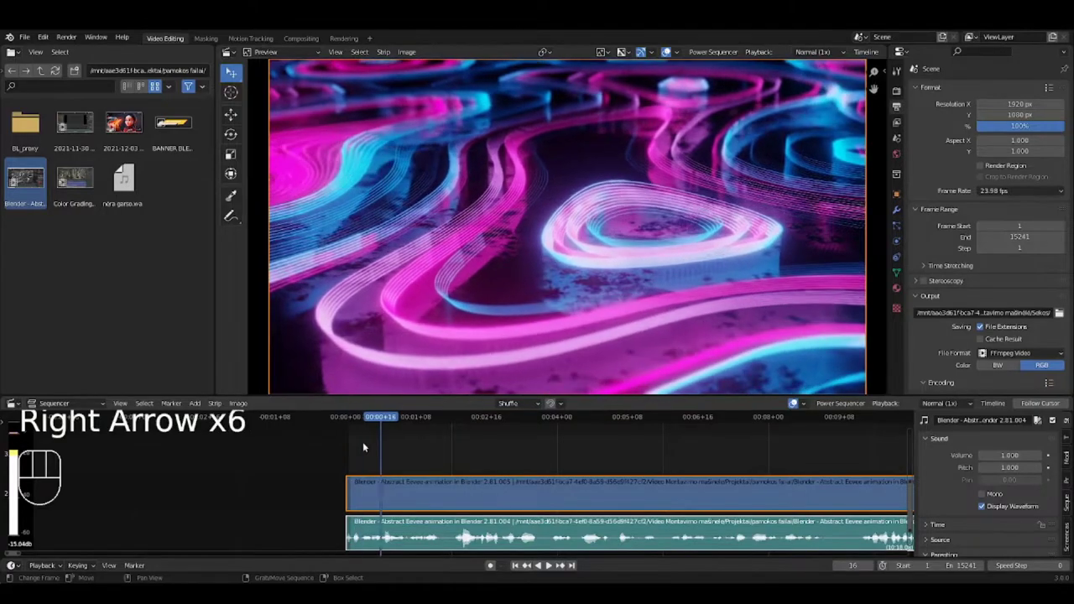
key("Left")
key("Left")
key("Right")
key("Right")
key("Right")
key("Right")
key("Right")
key("Right")
key("Right")
key("Right")
key("Right")
key("Right")
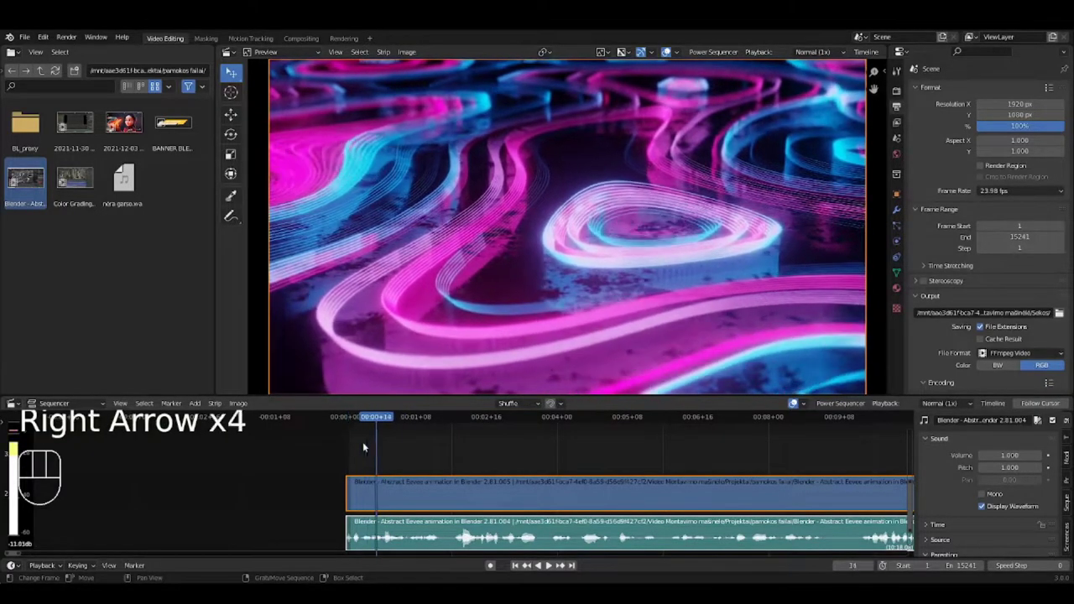
key("Left")
key("Left")
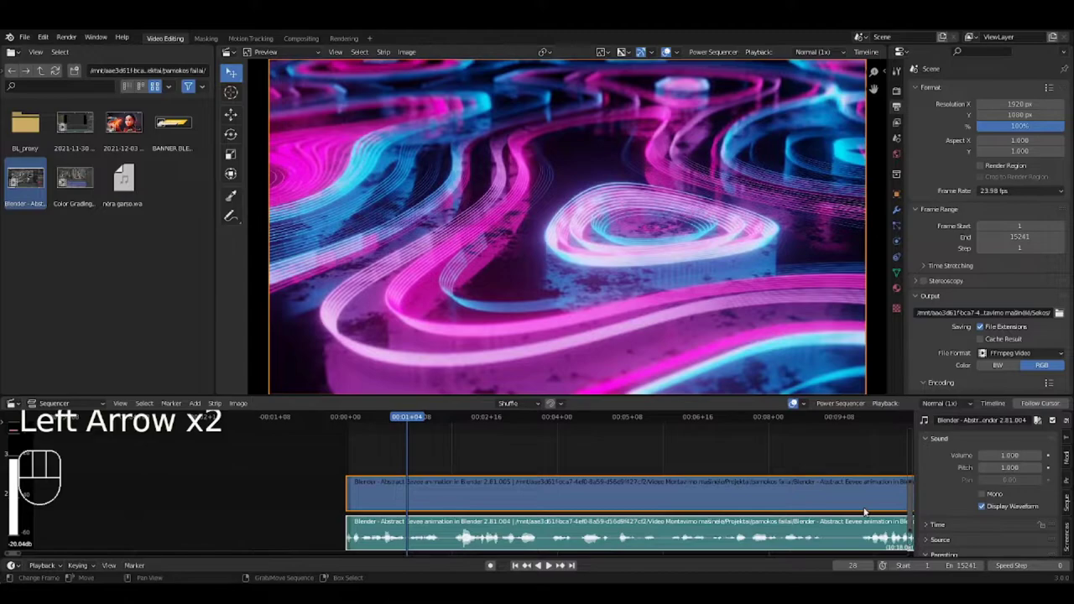
- Raise the end frame of the scene's frame range to 15253
left_click(982, 567)
left_click(982, 568)
left_click(982, 568)
left_click(982, 567)
left_click(982, 567)
left_click(982, 567)
left_click(982, 567)
left_click(982, 567)
- Split the video and audio strips together at 00:01+16
key("space")
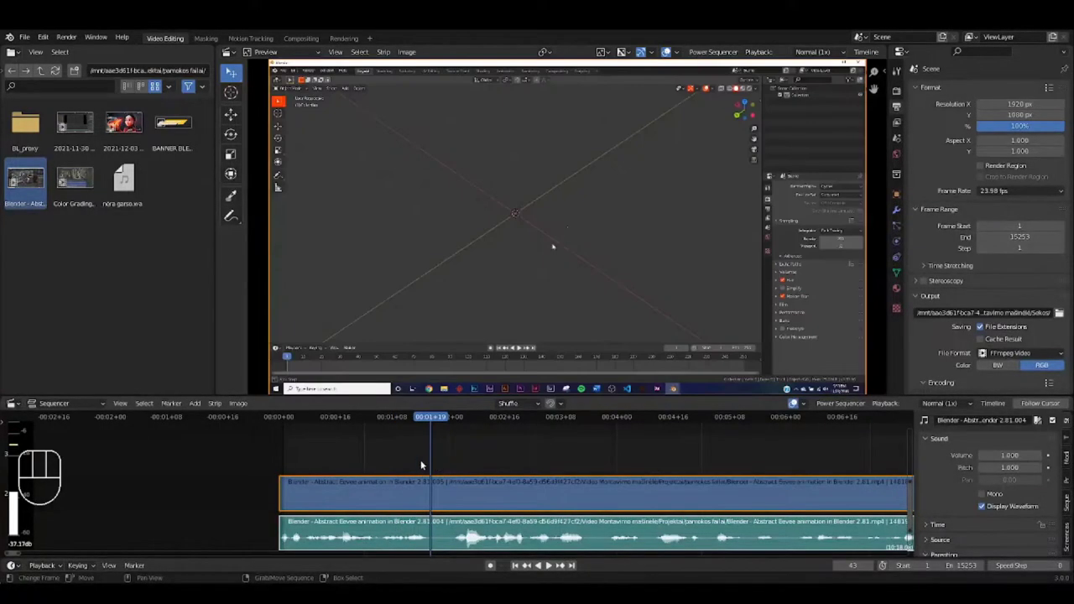
left_click(417, 461)
scroll(409, 460, "down", 3)
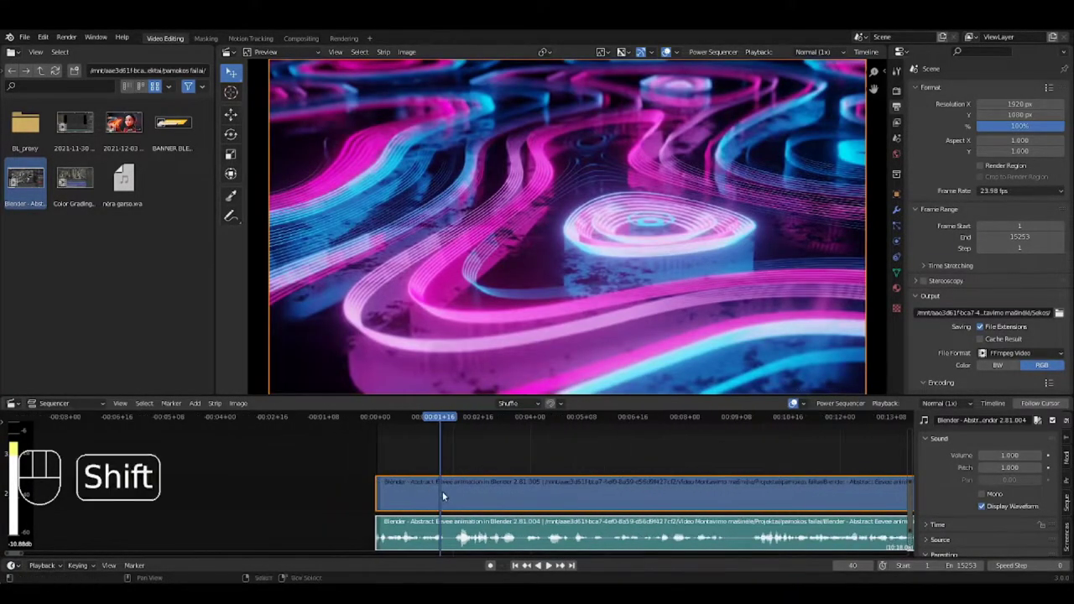
left_click(471, 526, "shift")
key("k")
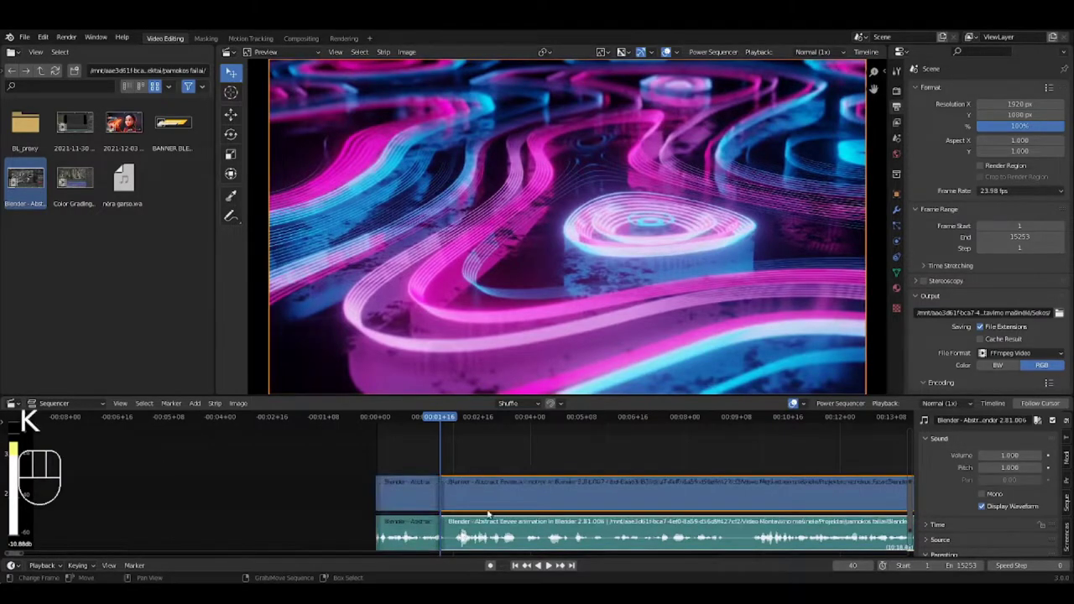
- Delete the long video and audio segments that follow 00:01+16
left_click(518, 538, "shift")
left_click(518, 538, "shift")
key("Delete")
left_click(524, 485)
scroll(436, 478, "up", 1)
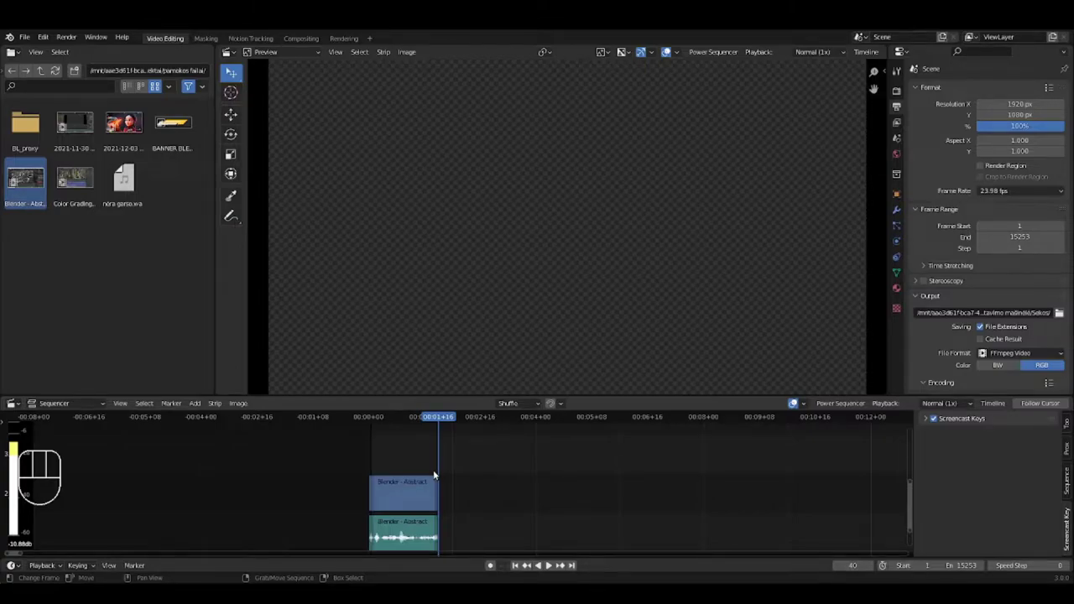
- Add the BANNER BLENDER LIETUVA.png image on the channel above the short video strip and align it with the video's start
scroll(434, 476, "up", 1)
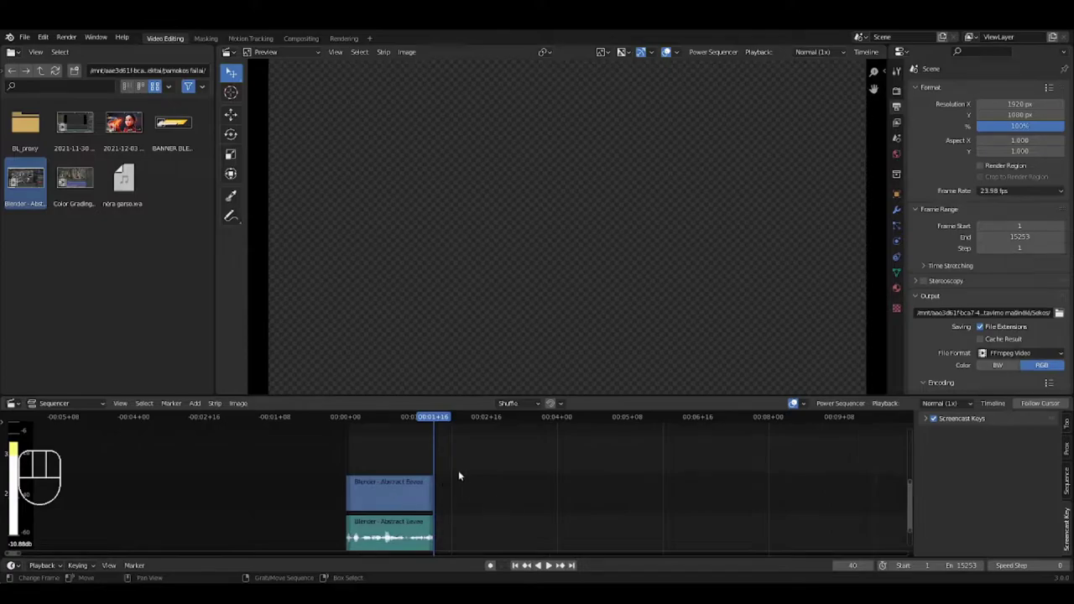
left_click(372, 450)
left_click(173, 126)
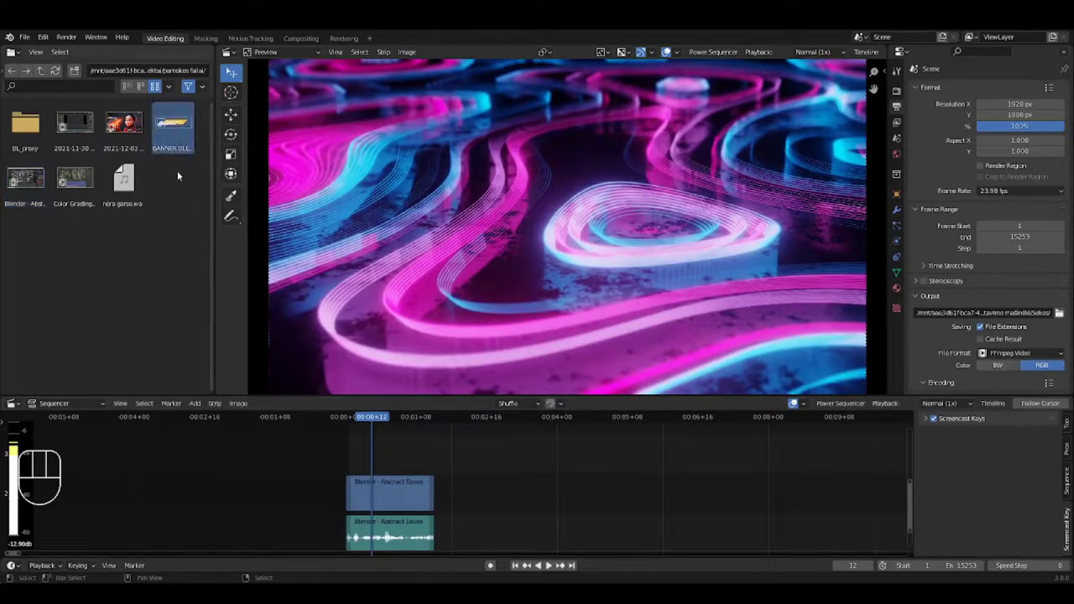
left_click_drag(173, 126, 368, 457)
key("g")
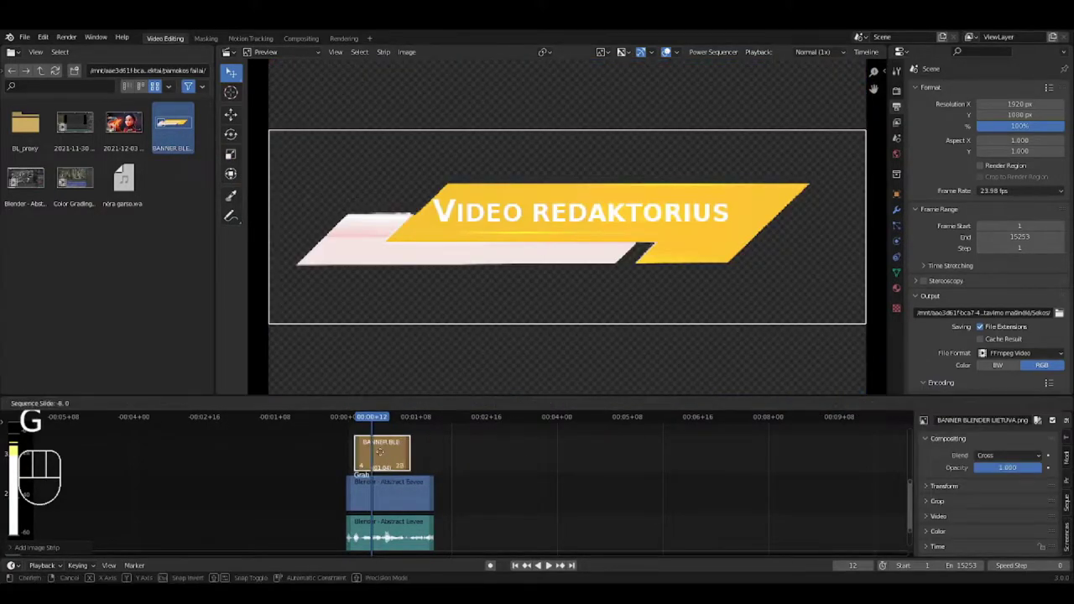
scroll(359, 504, "down", 3)
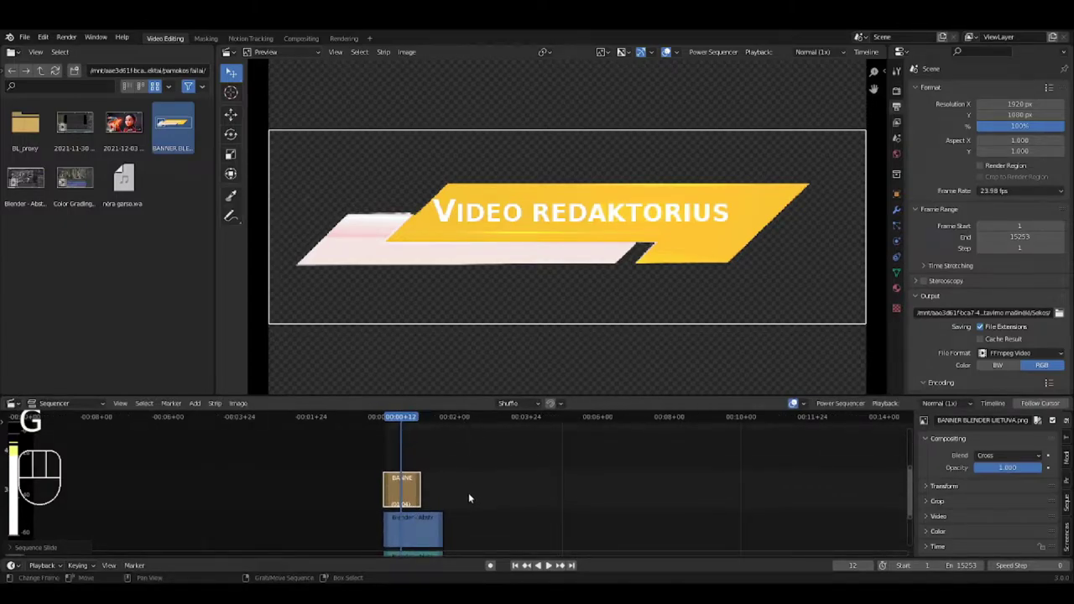
- Enlarge the preview area by shrinking the height of the sequencer timeline below it
left_click_drag(460, 395, 456, 437)
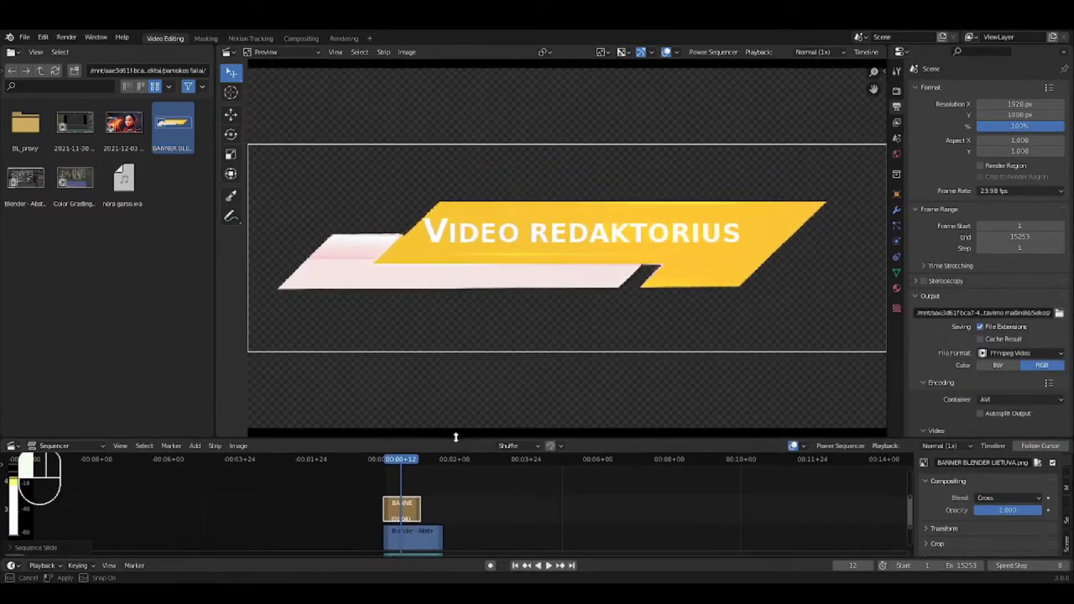
scroll(464, 518, "down", 3)
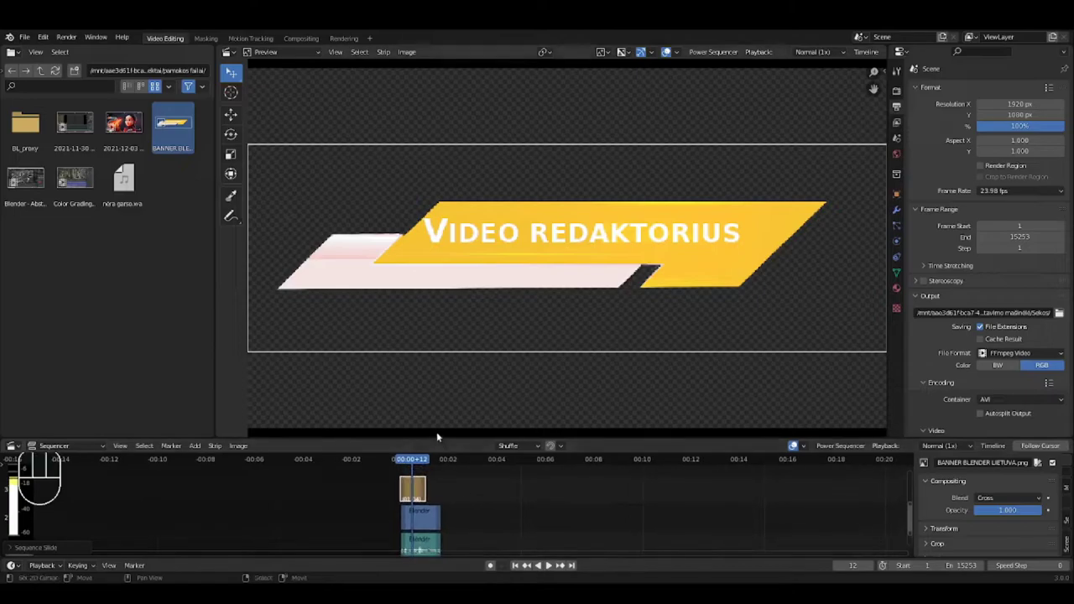
mouse_move(458, 438)
left_mouse_down()
mouse_move(455, 305)
mouse_move(462, 499)
mouse_move(462, 434)
left_mouse_up()
scroll(444, 485, "down", 3)
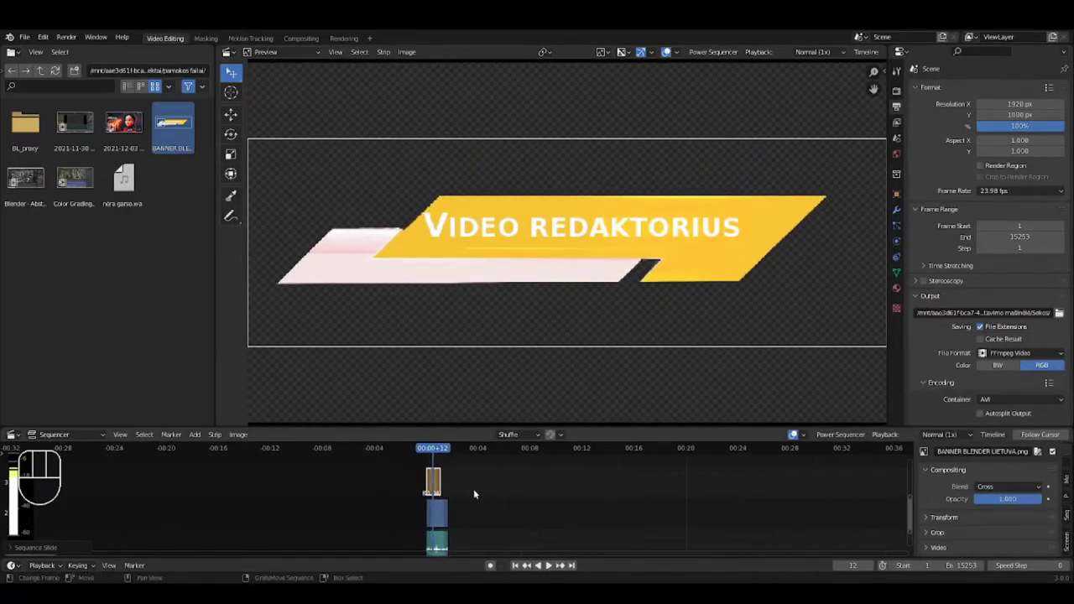
- Set the banner image strip's blend mode to Alpha Over so it overlays the video
scroll(470, 492, "down", 3, "shift")
scroll(451, 488, "up", 3)
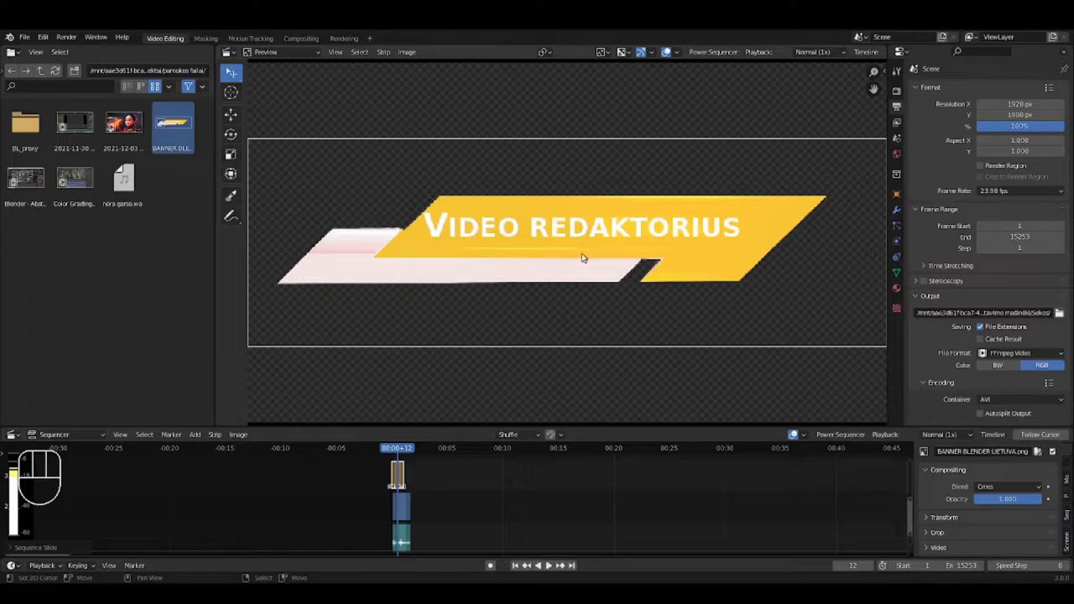
left_click(1033, 489)
left_click(1009, 345)
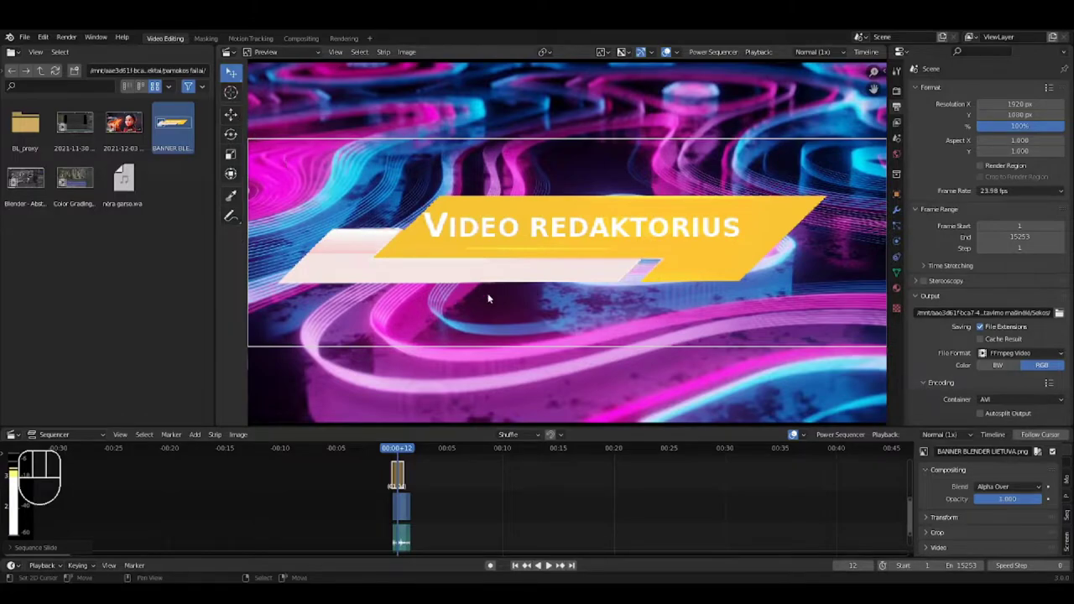
- Move the banner slightly lower in the preview and rotate it a few degrees clockwise
left_click_drag(478, 284, 471, 326)
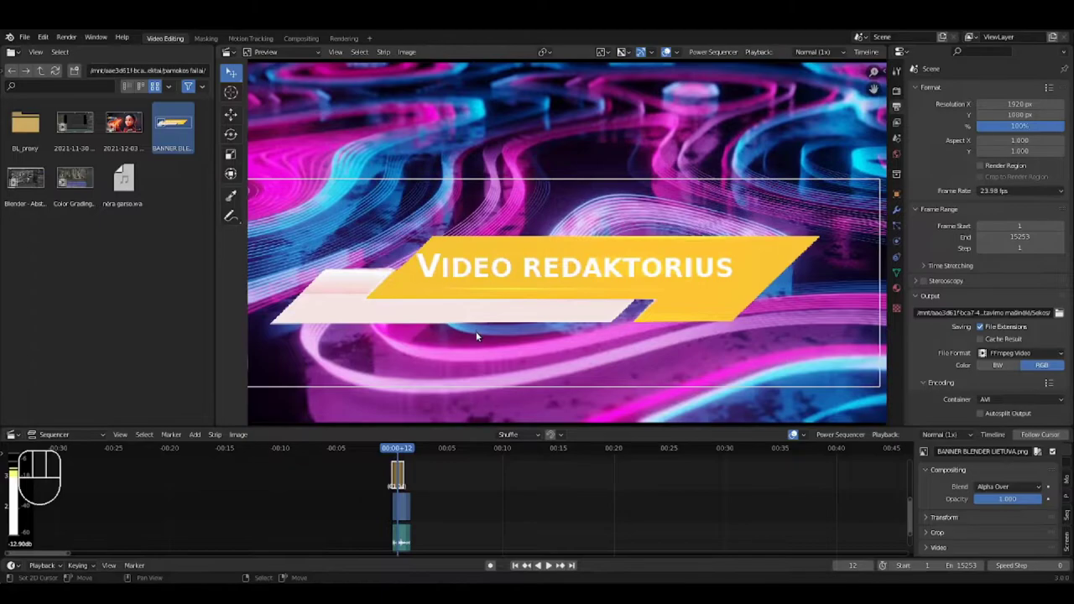
key("r")
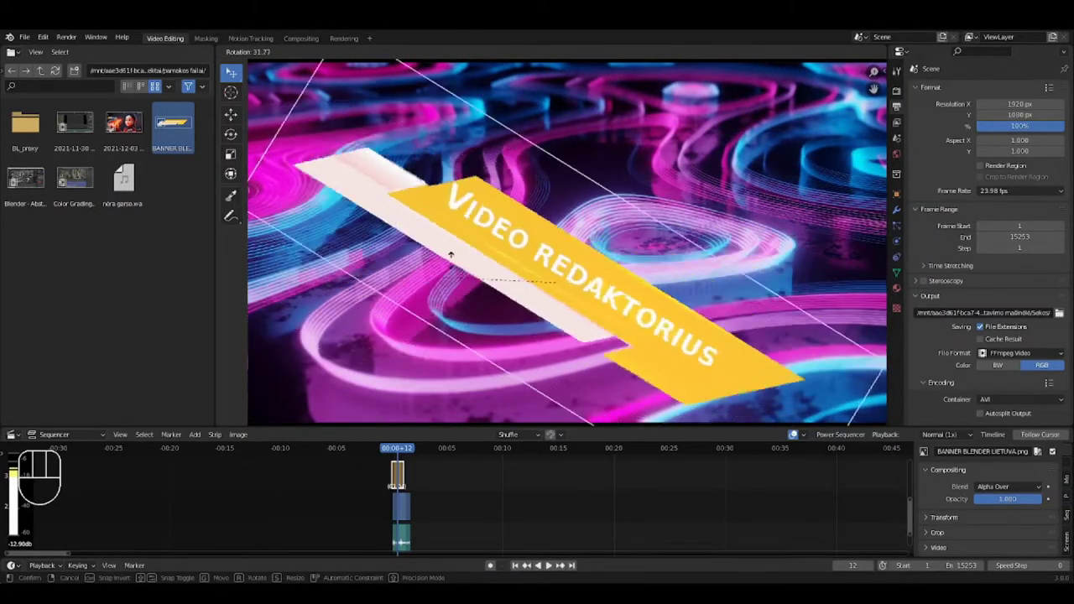
left_click(215, 195)
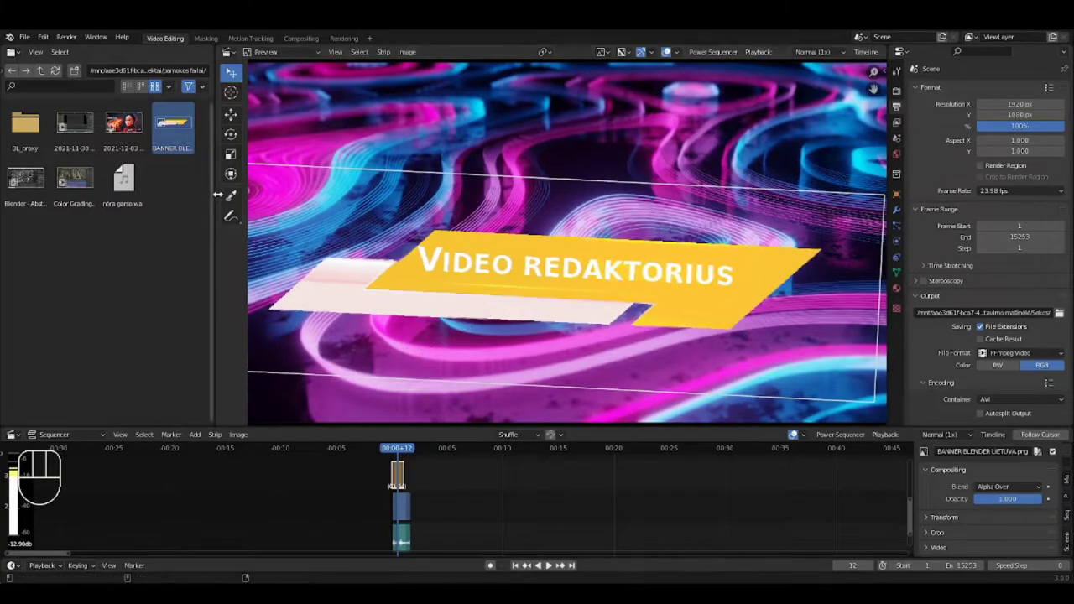
- Scale the banner down slightly in the preview and narrow it along its own horizontal axis
left_click(231, 195)
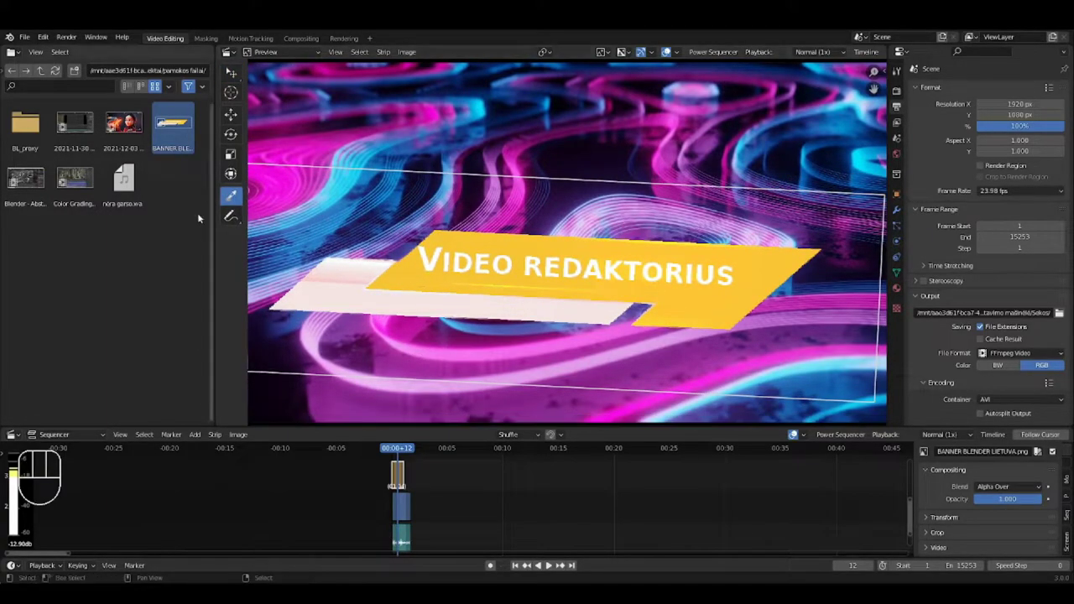
left_click(230, 154)
key("s")
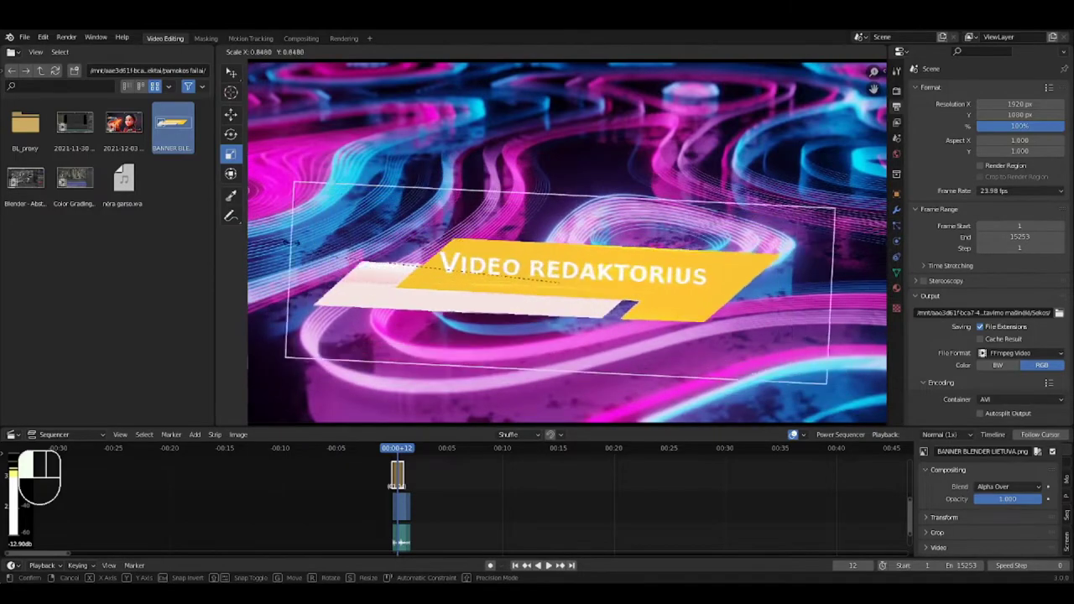
left_click(392, 265)
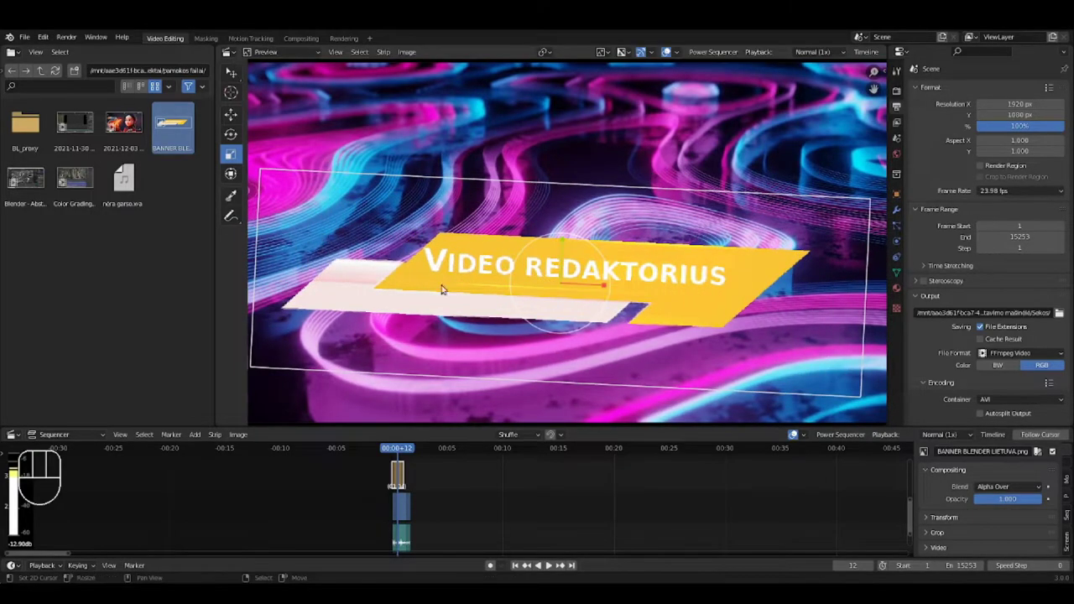
key("s")
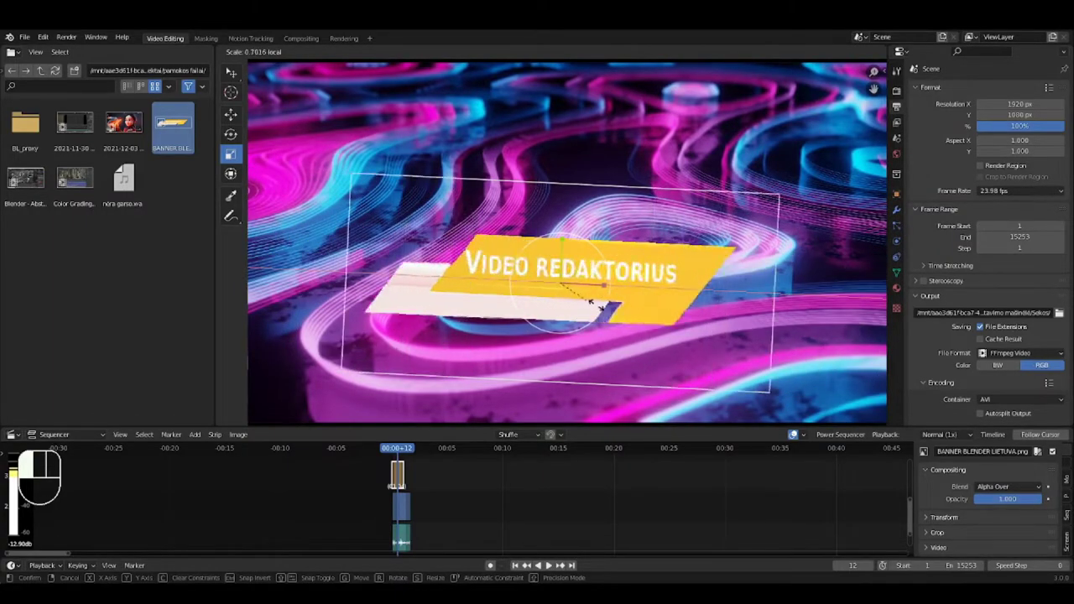
left_click(571, 298)
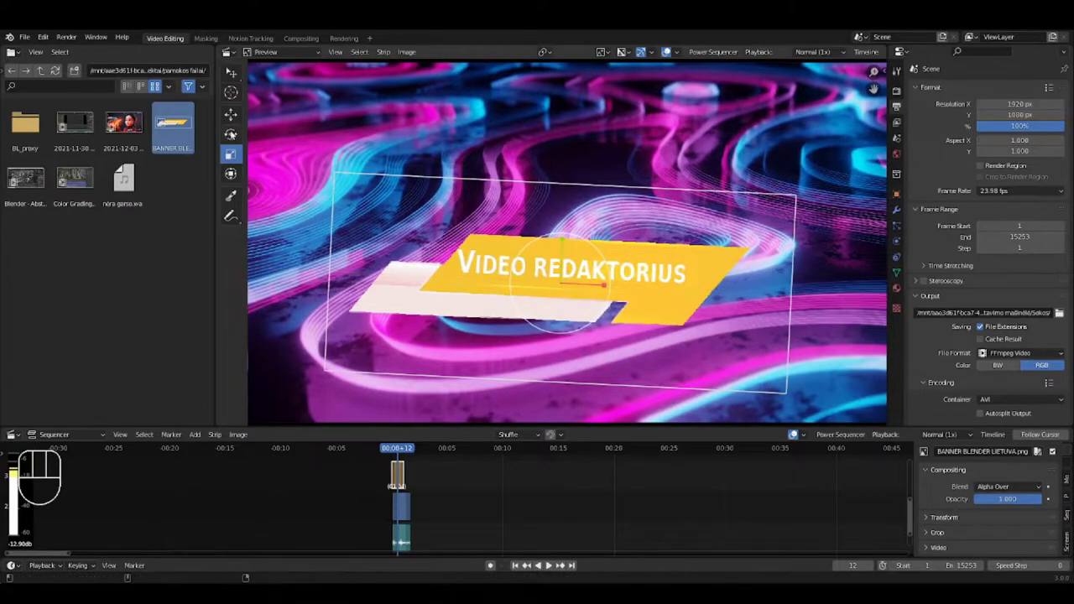
- Rotate the banner several degrees counter-clockwise and move it to the upper-right part of the video frame
left_click(231, 134)
mouse_move(537, 243)
left_mouse_down()
mouse_move(518, 254)
mouse_move(531, 240)
mouse_move(522, 232)
left_mouse_up()
key("shift+space")
key("g")
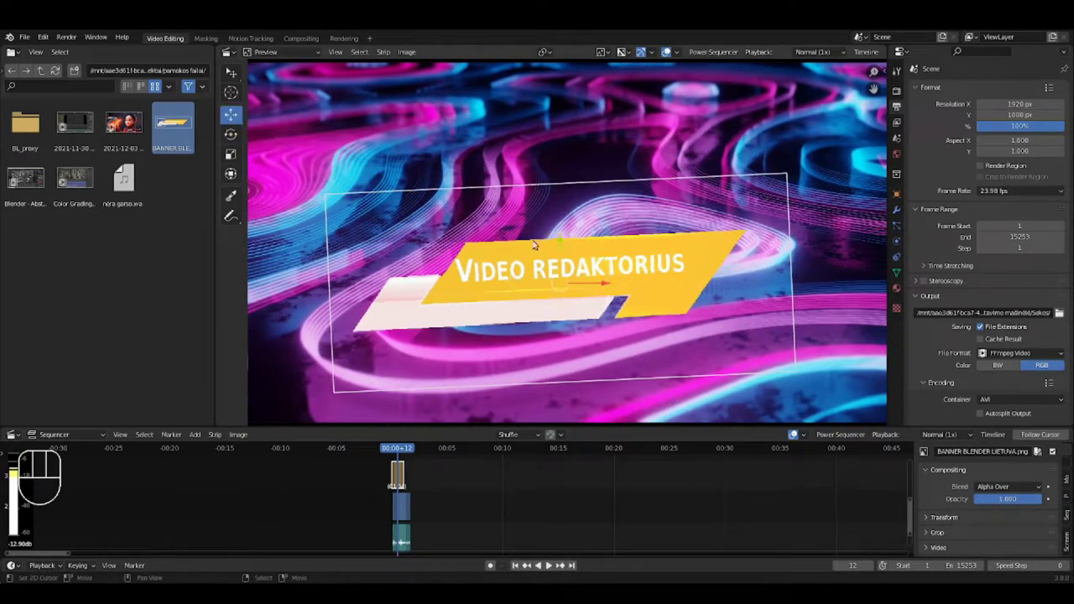
left_click_drag(564, 280, 702, 141)
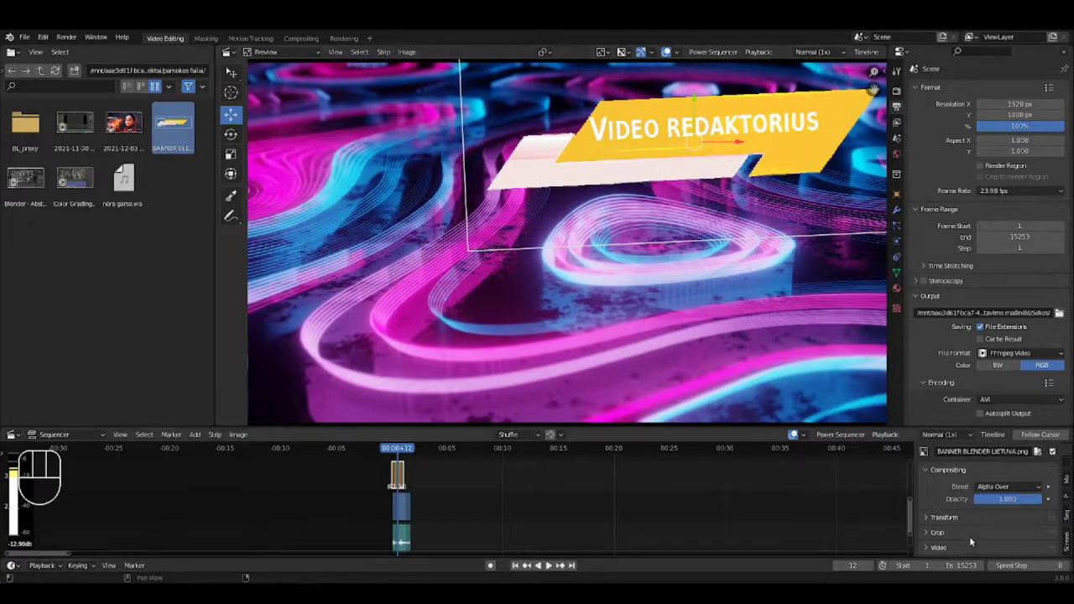
- Lower the banner image strip's opacity to 0.726
left_click_drag(1026, 501, 998, 501)
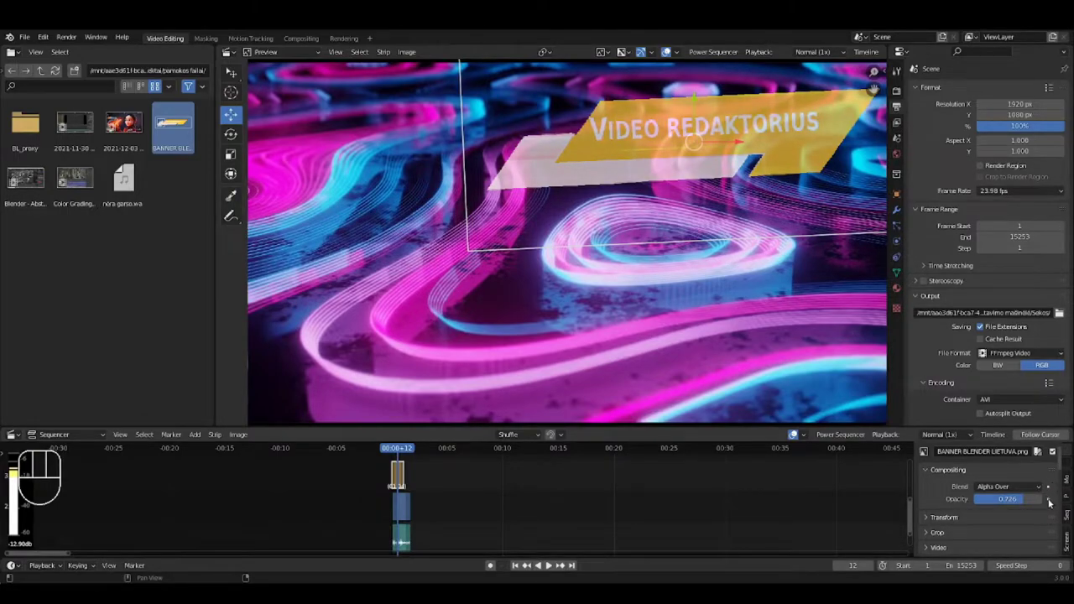
left_click(401, 507)
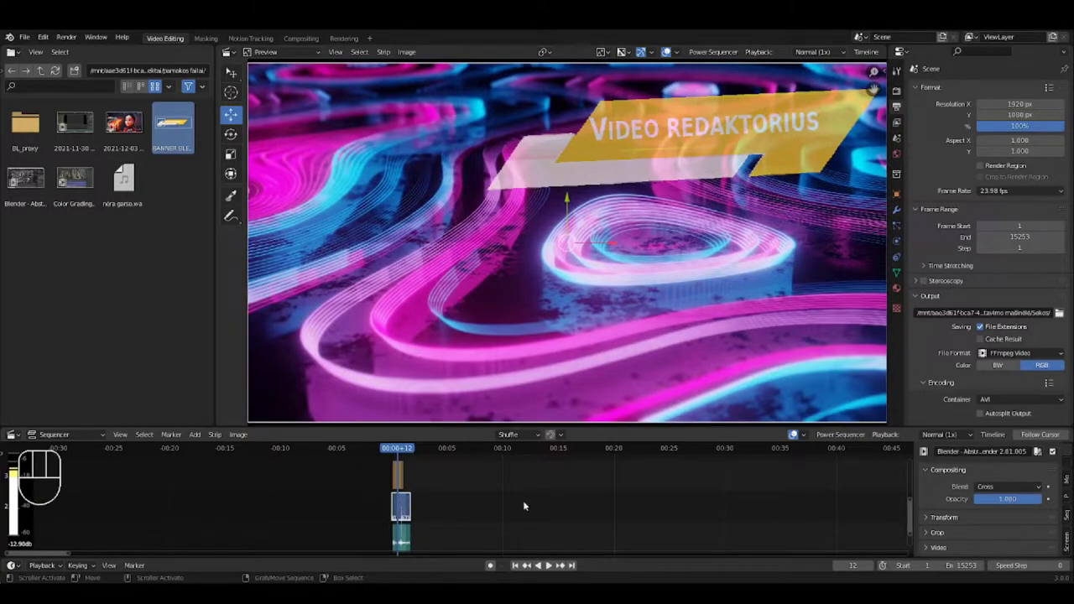
scroll(424, 528, "down", 2)
right_click(416, 541)
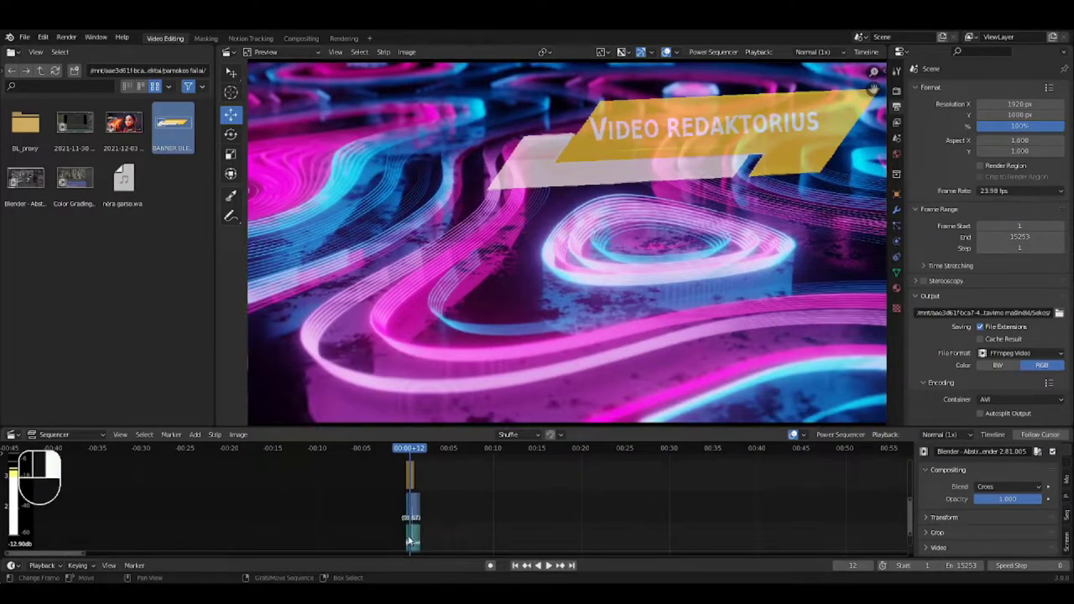
scroll(436, 529, "up", 3)
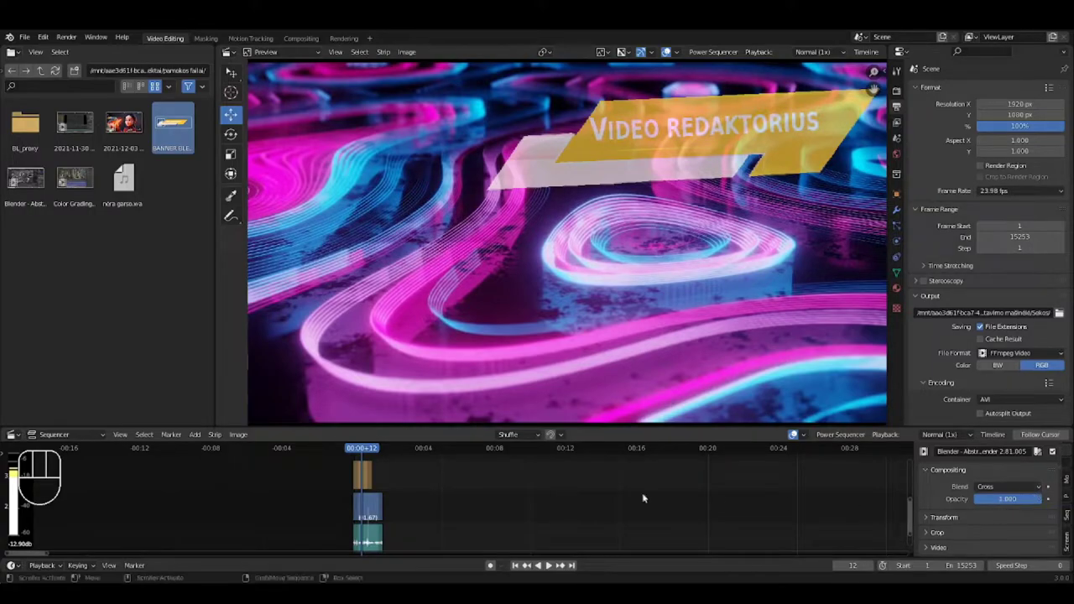
left_click(361, 476)
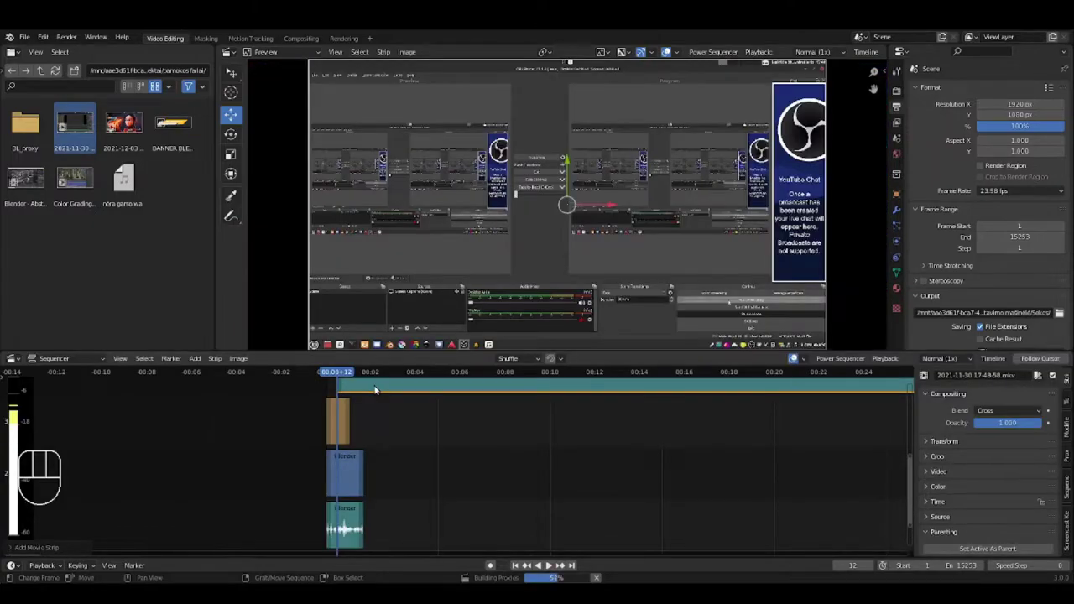
key("g")
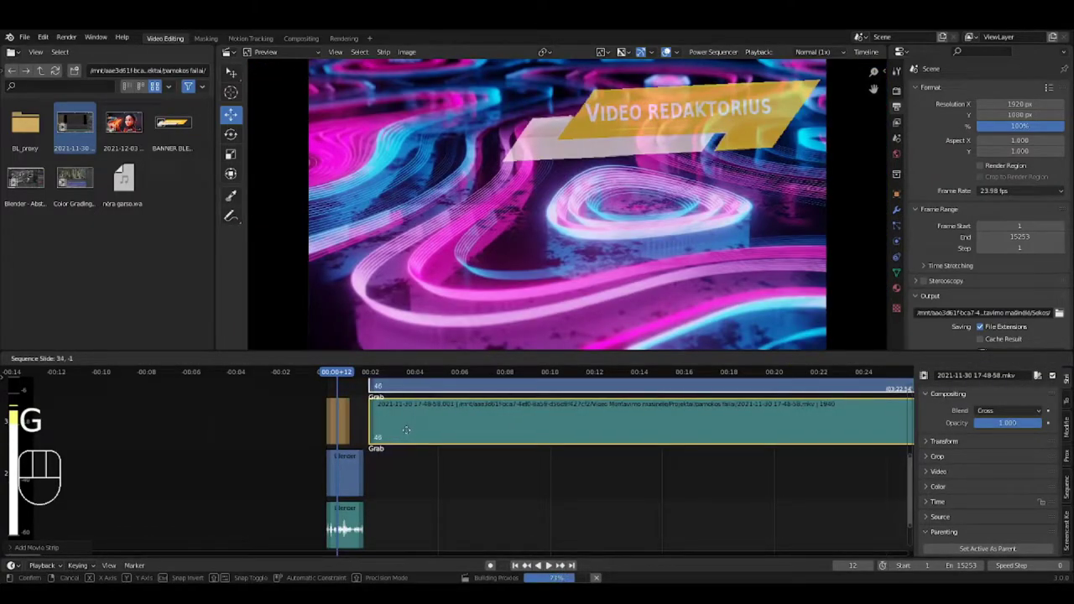
left_click(388, 525)
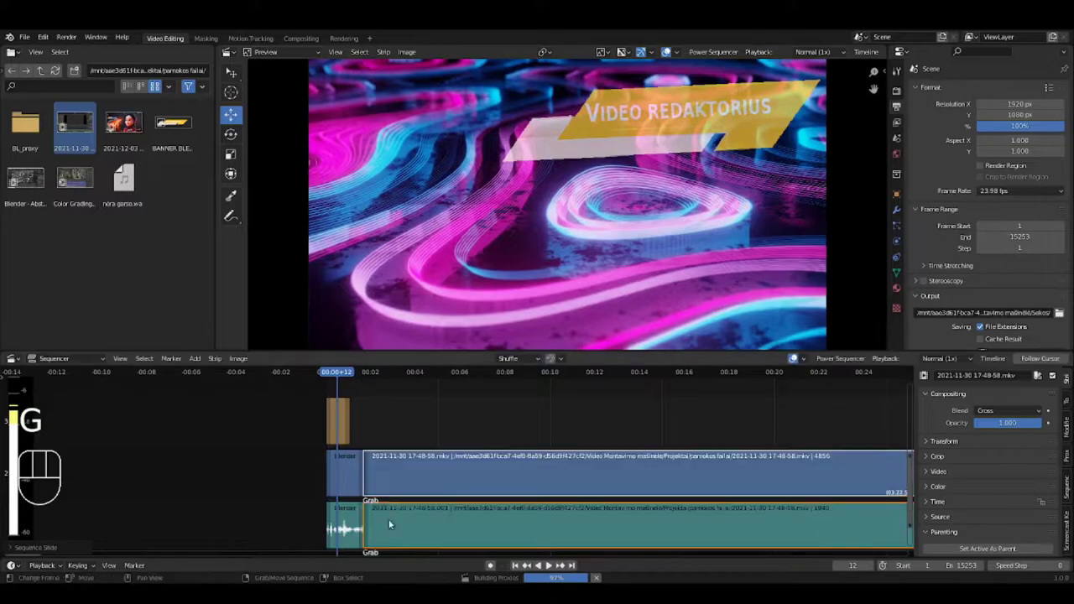
- Extend the banner strip's end to frame 40, level with the end of the short video clip
scroll(428, 470, "up", 2)
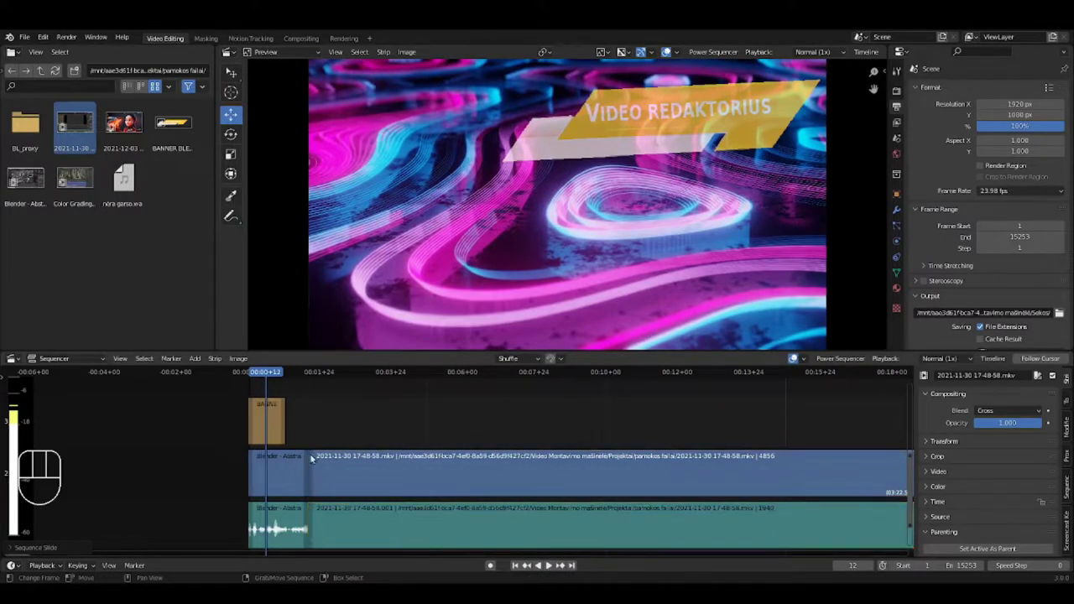
scroll(304, 461, "up", 2)
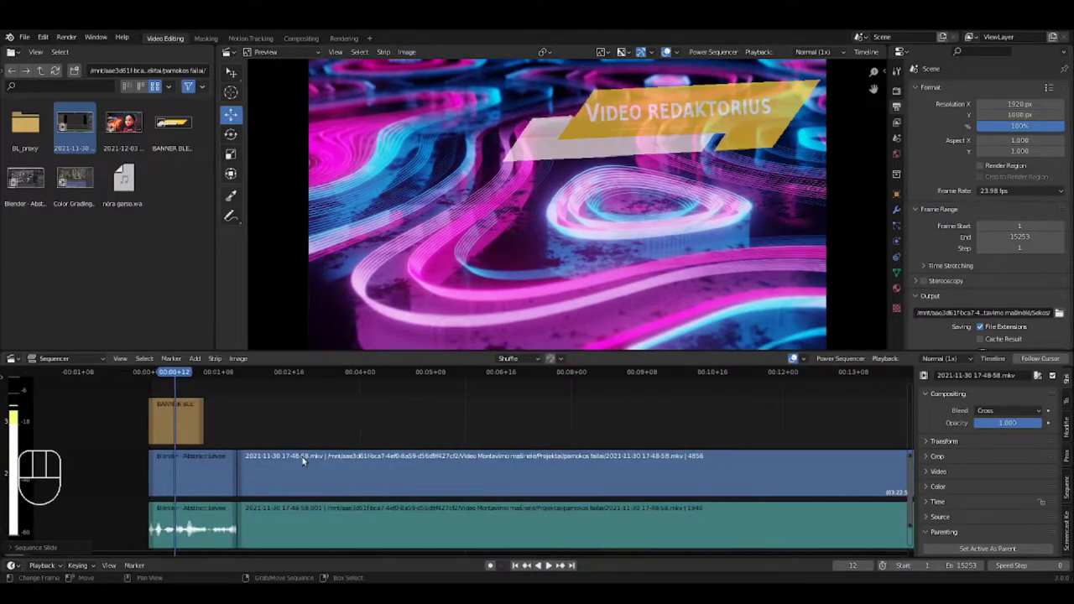
scroll(223, 435, "up", 2)
left_click(236, 447)
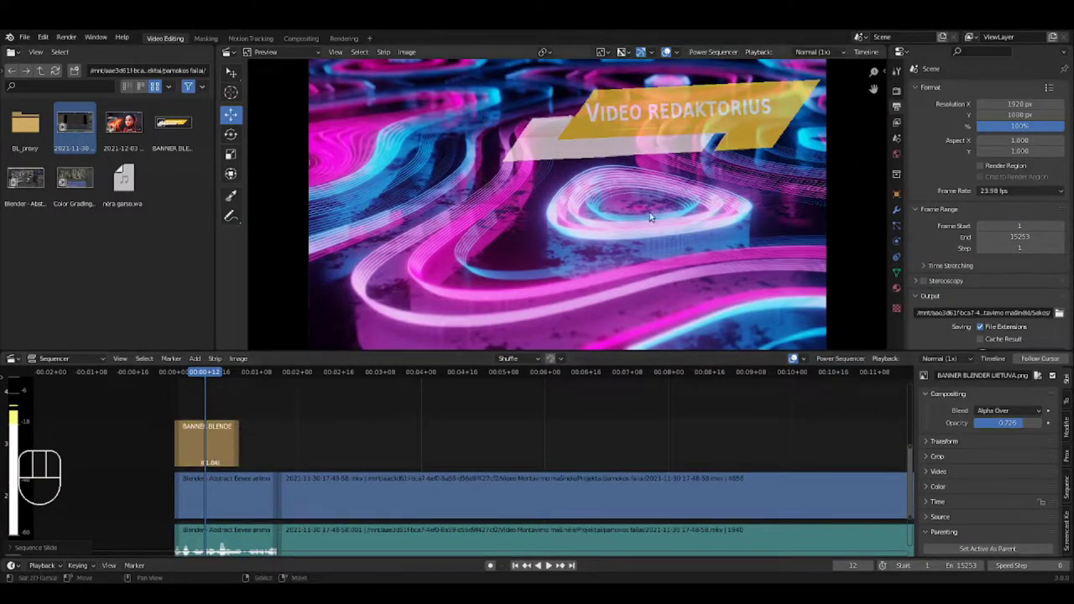
left_click(236, 447)
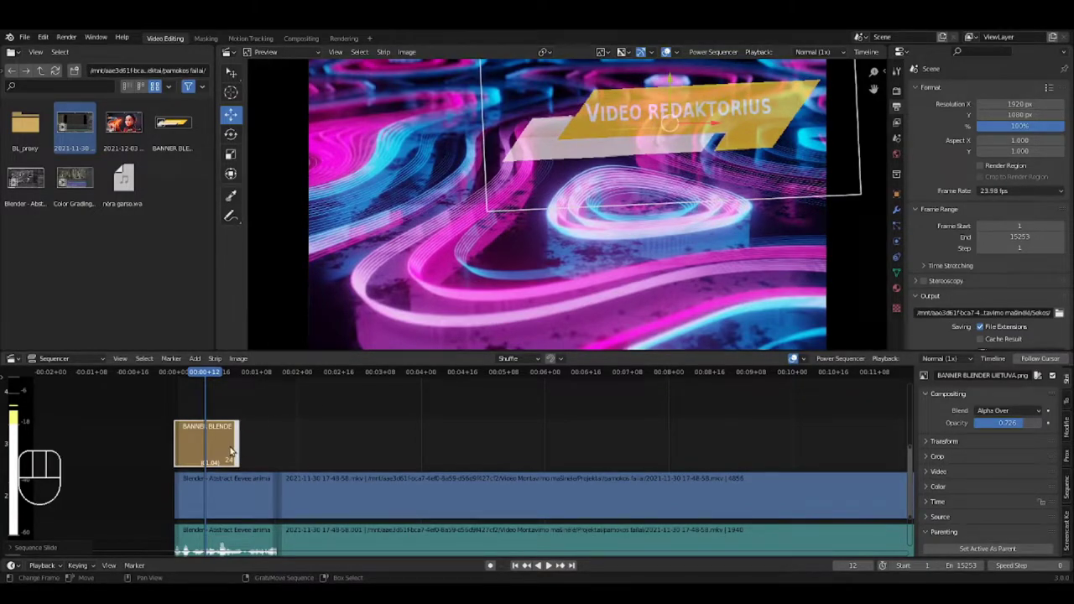
key("g")
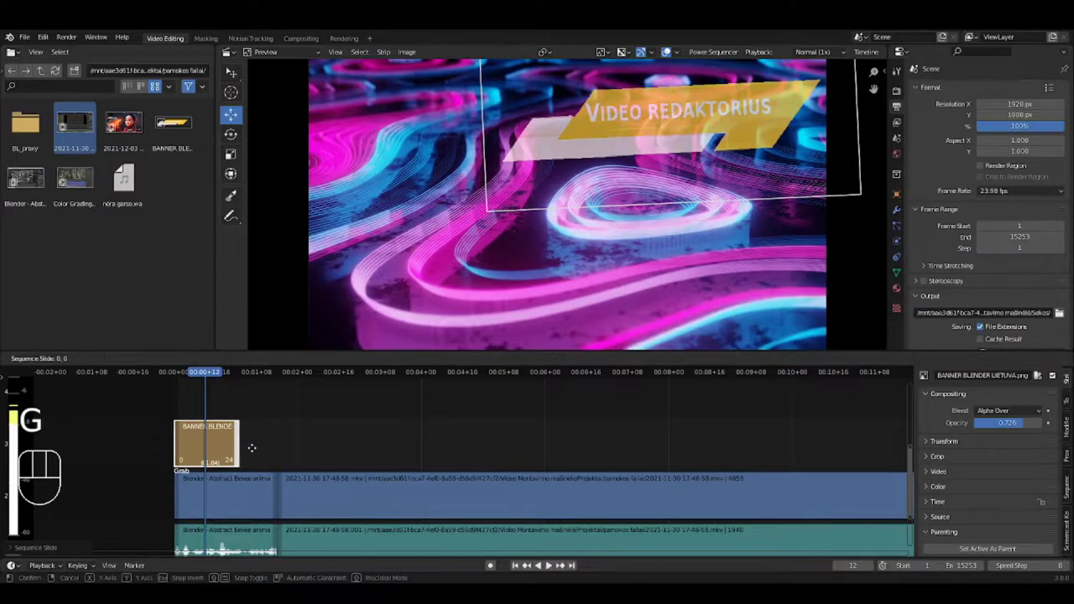
left_click(280, 450)
left_click(298, 426)
- Set the end of the banner strip to frame 32 and deselect it
left_click(277, 440)
key("g")
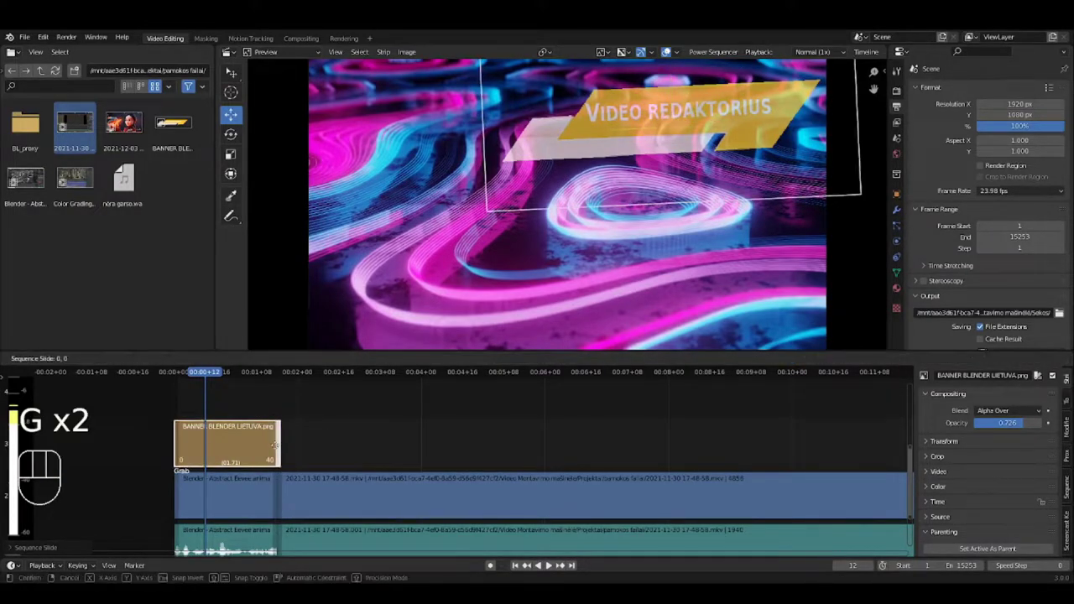
left_click(285, 495)
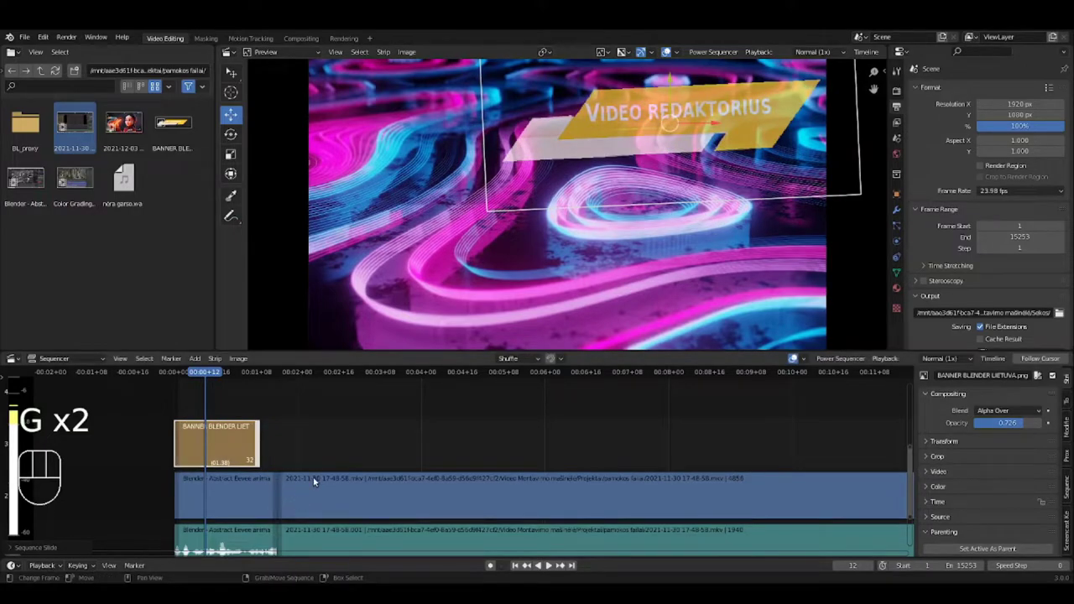
left_click(291, 441)
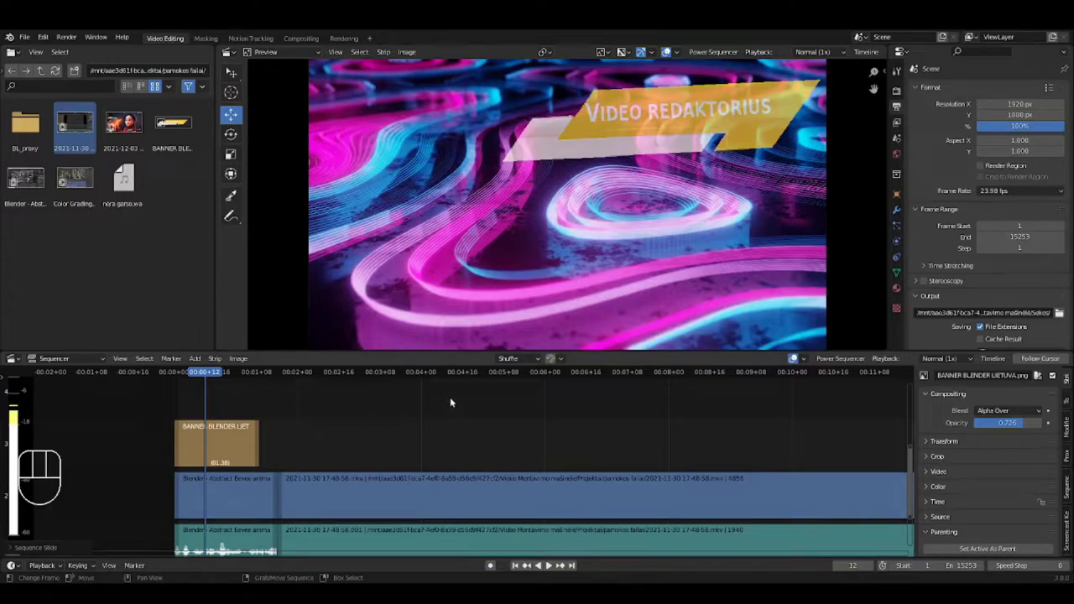
- Set the overlap mode to Expand and try moving the start of the 2021-11-30 video strip earlier
left_click_drag(537, 358, 529, 372)
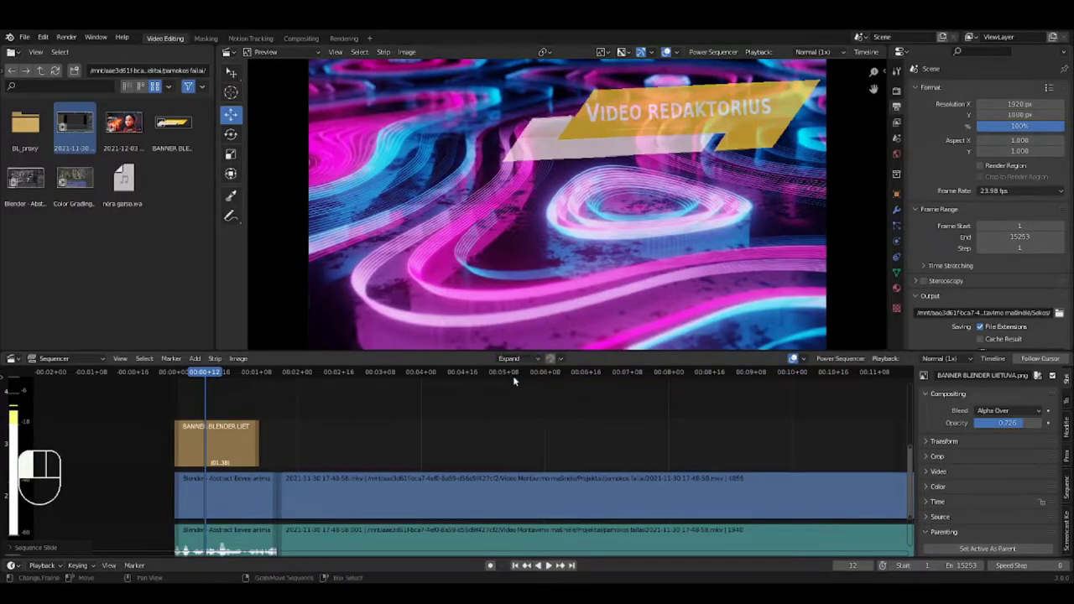
left_click(282, 491)
key("g")
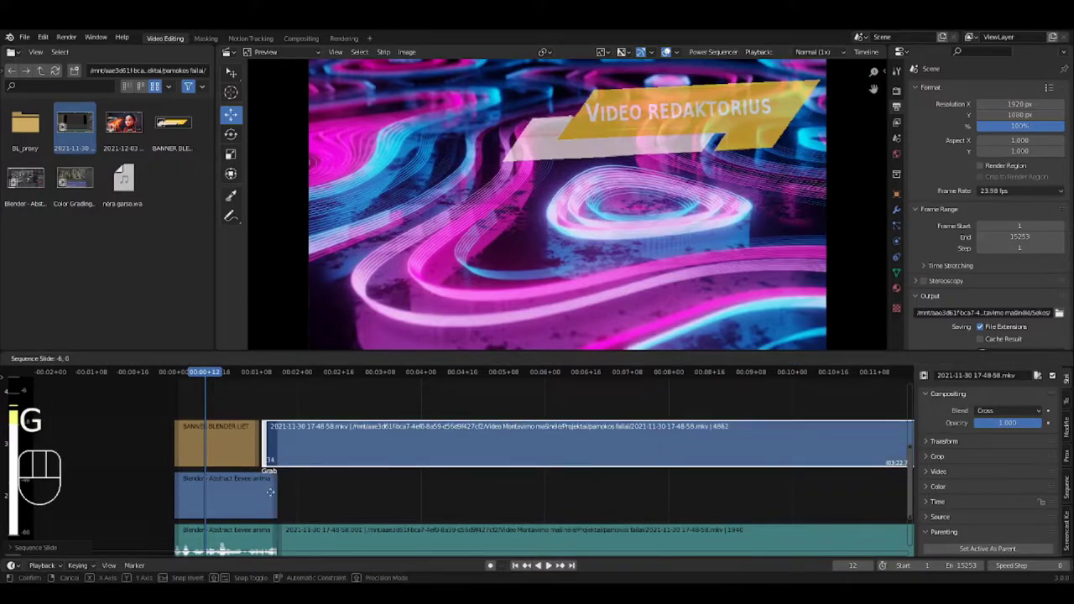
right_click(533, 388)
- Set the overlap mode to Overwrite and try moving the start of the 2021-11-30 video strip earlier
left_click(514, 358)
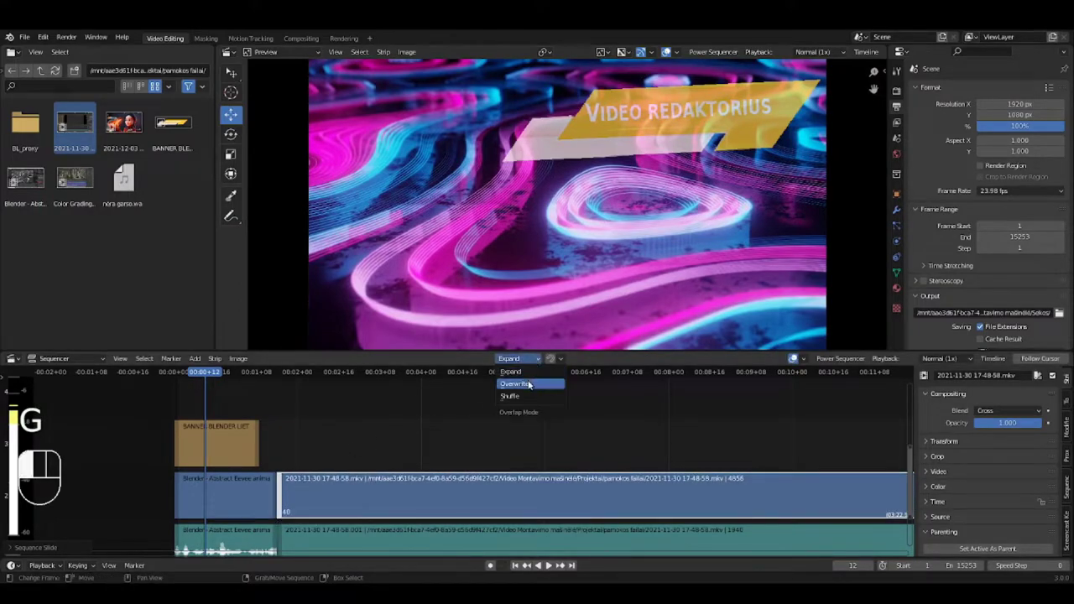
left_click(521, 383)
key("g")
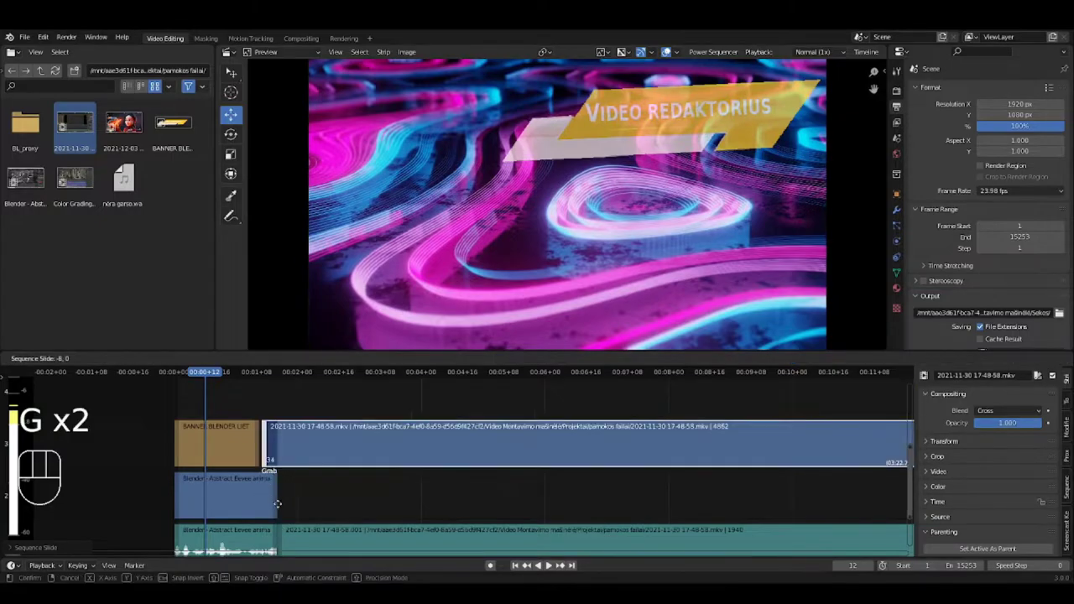
right_click(276, 441)
- Play across the cut between the two video strips and try shifting their shared cut point about 11 frames earlier
key("space")
key("space")
left_click(276, 497)
left_click(282, 497, "shift")
key("g")
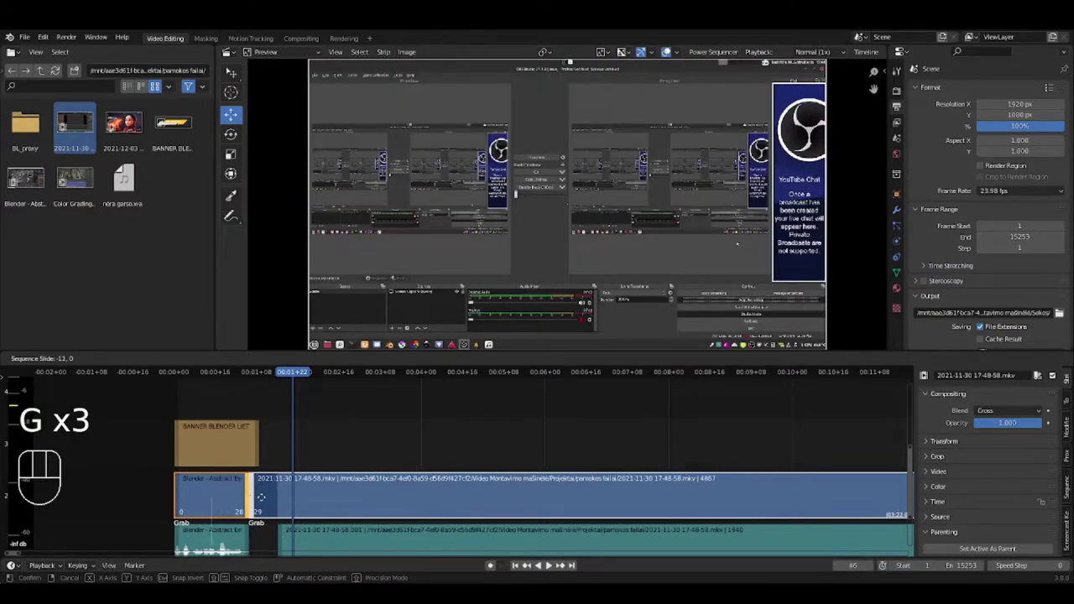
left_click(314, 483)
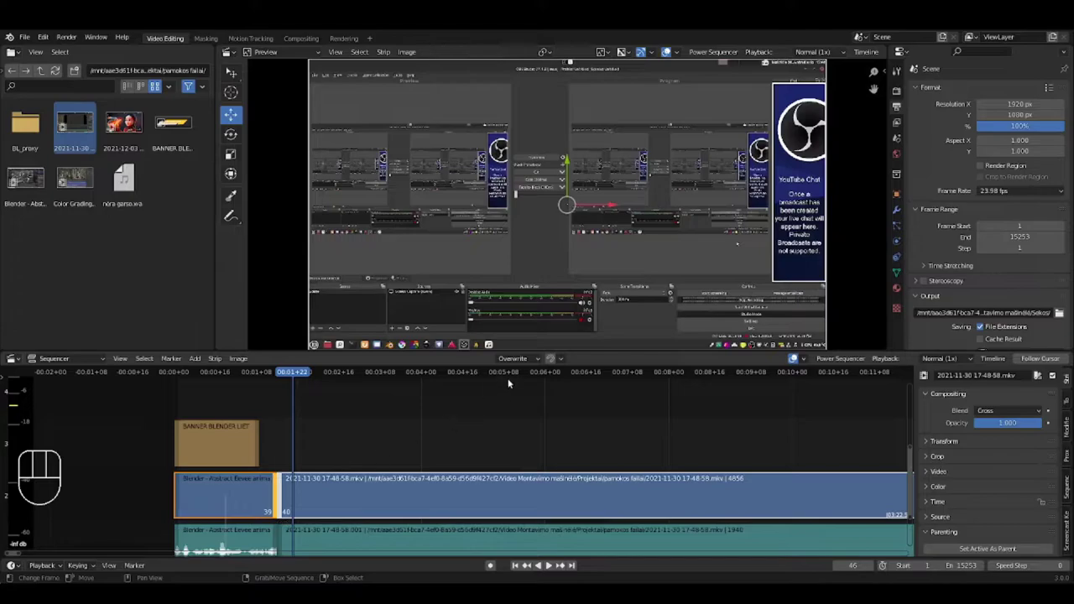
- Try moving a single strip edge at the cut between the short clip and the 2021-11-30 video
left_click(424, 416)
right_click(304, 537)
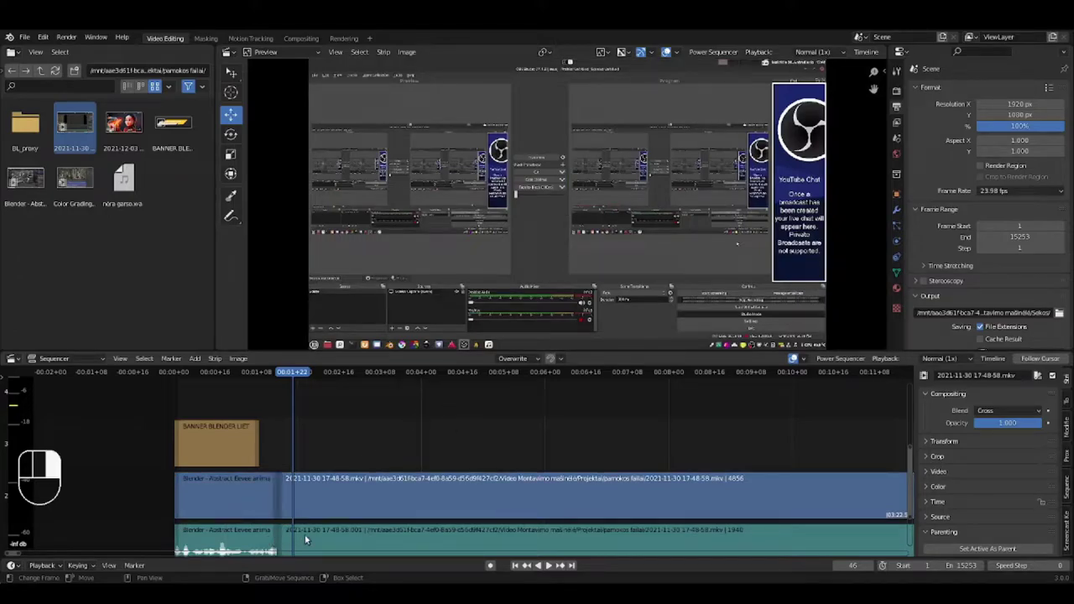
right_click(279, 499)
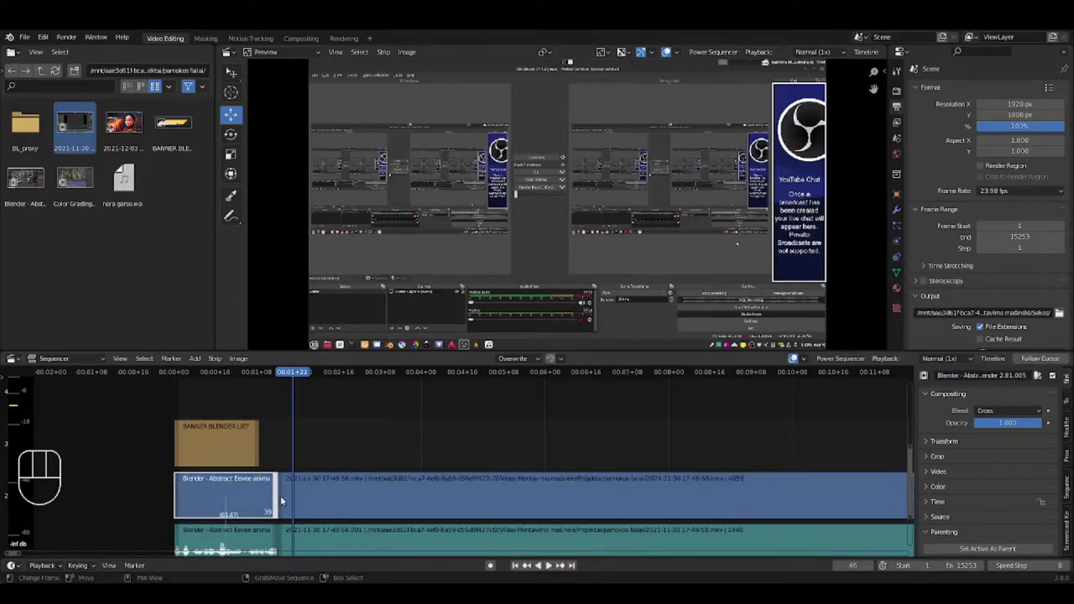
key("g")
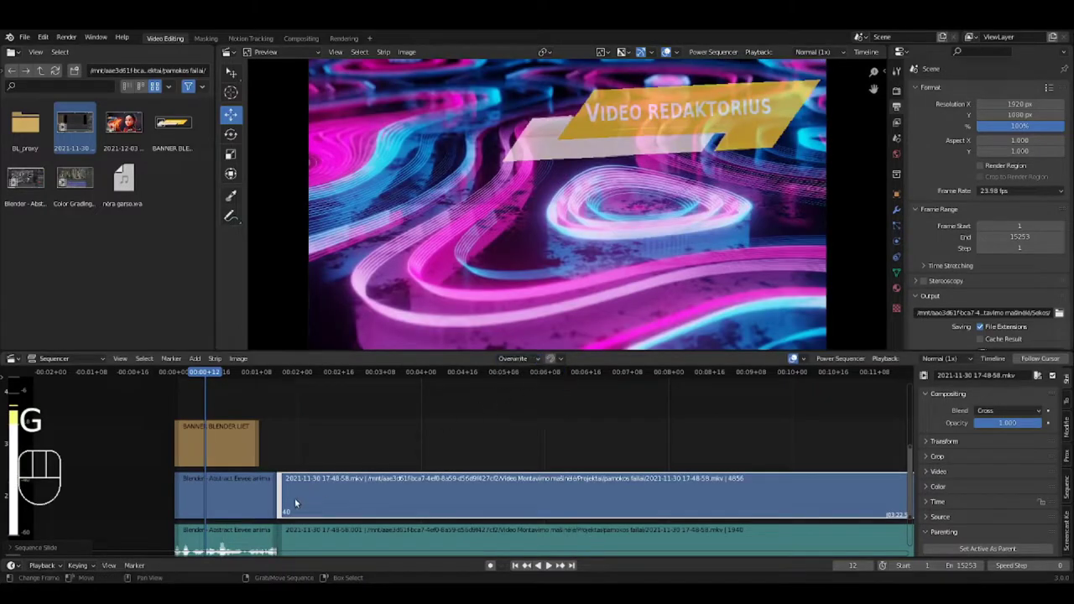
key("g")
right_click(284, 480)
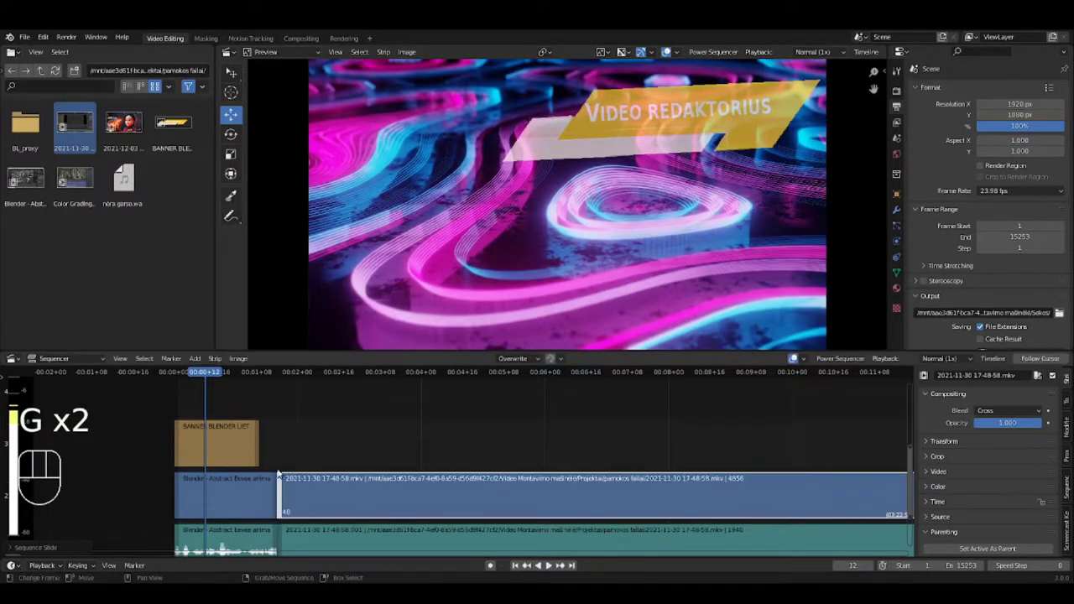
- Select both strip edges at the cut between the two videos and try shifting the cut about 3 frames later
left_click_drag(280, 462, 291, 491)
right_click(286, 501, "shift")
key("g")
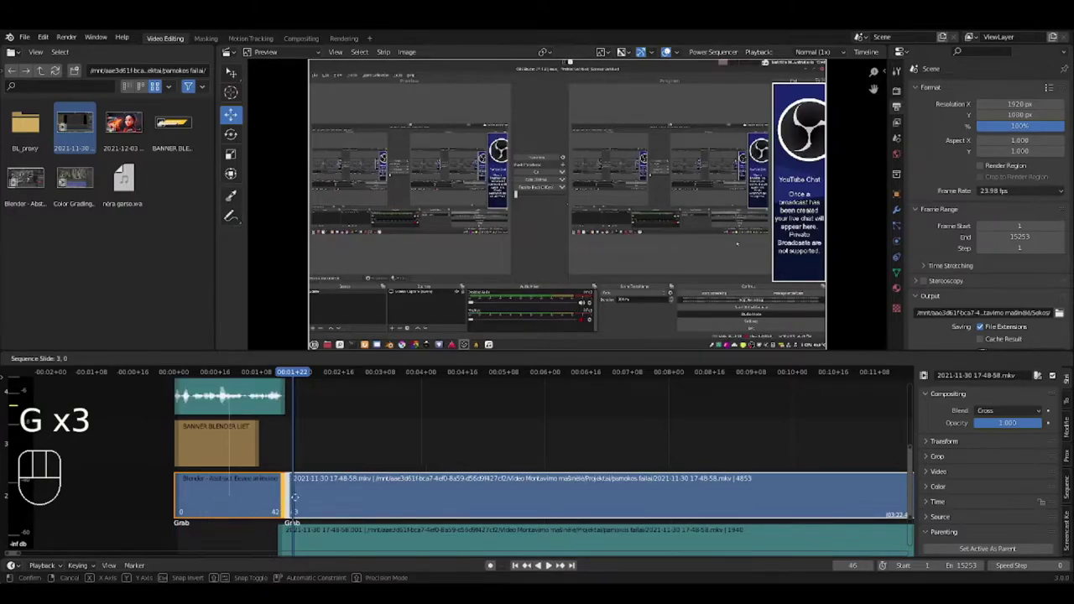
left_click(286, 496)
left_click(422, 410)
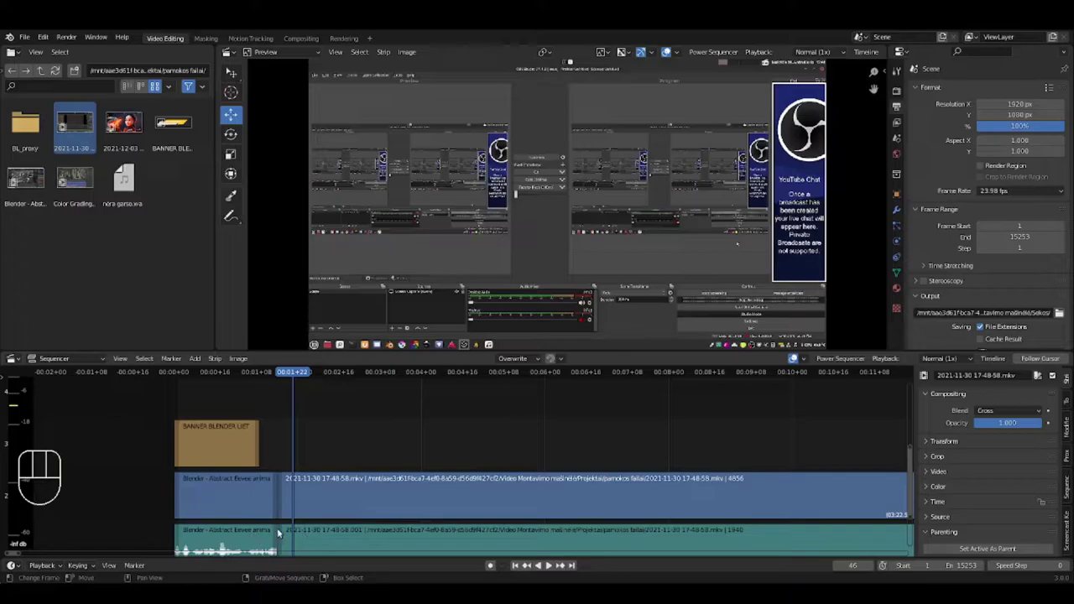
- Try moving the end of the short clip about 2 frames earlier in Overwrite mode
left_click(277, 497)
key("g")
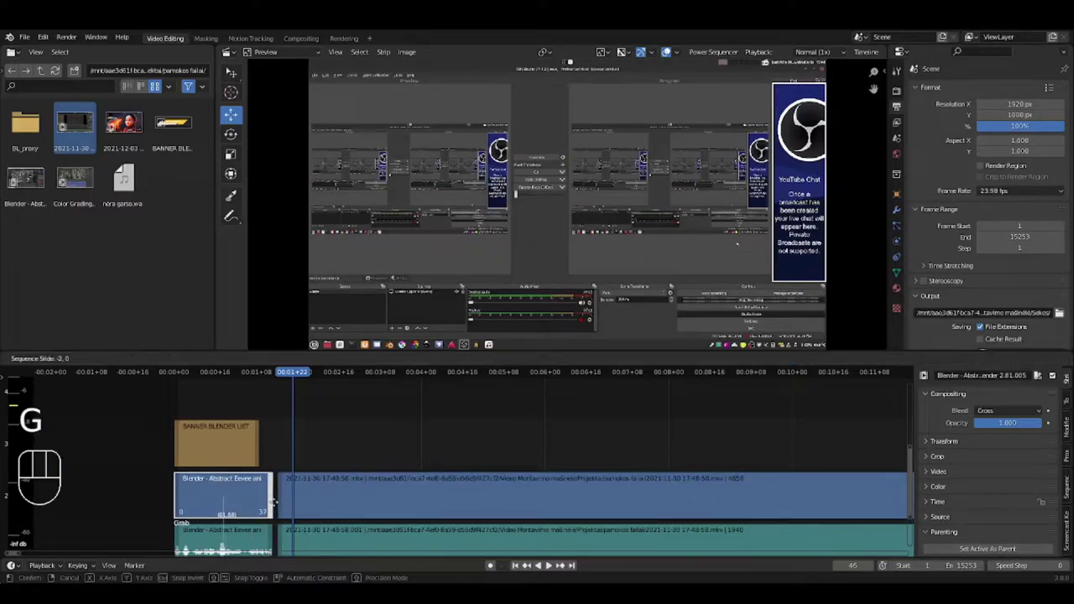
right_click(309, 485)
- Set the overlap mode to Expand and try moving the start of the 2021-11-30 video strip
left_click(527, 359)
left_click(514, 375)
left_click(293, 504)
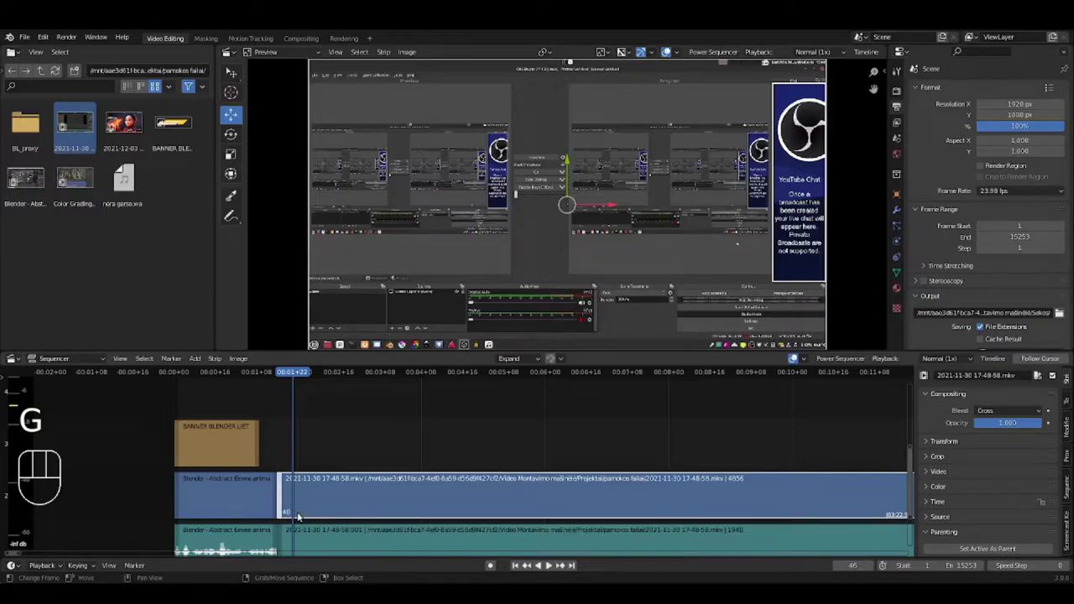
key("g")
right_click(471, 379)
- Set the overlap mode back to Overwrite and try shifting the shared cut between the two videos about 10 frames later
left_click(513, 358)
left_click(305, 458)
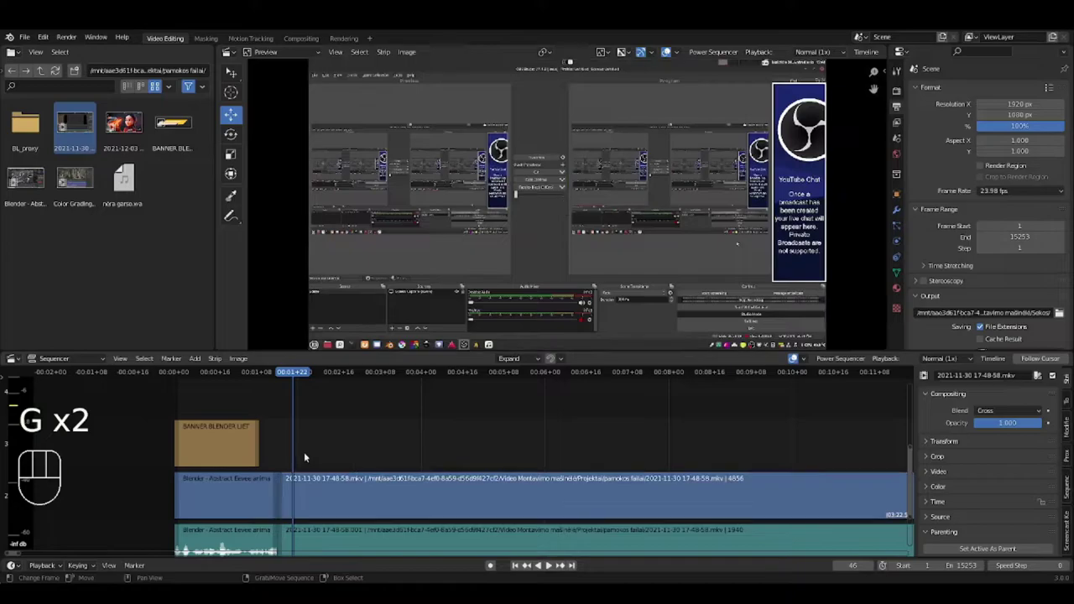
left_click(522, 361)
left_click(526, 385)
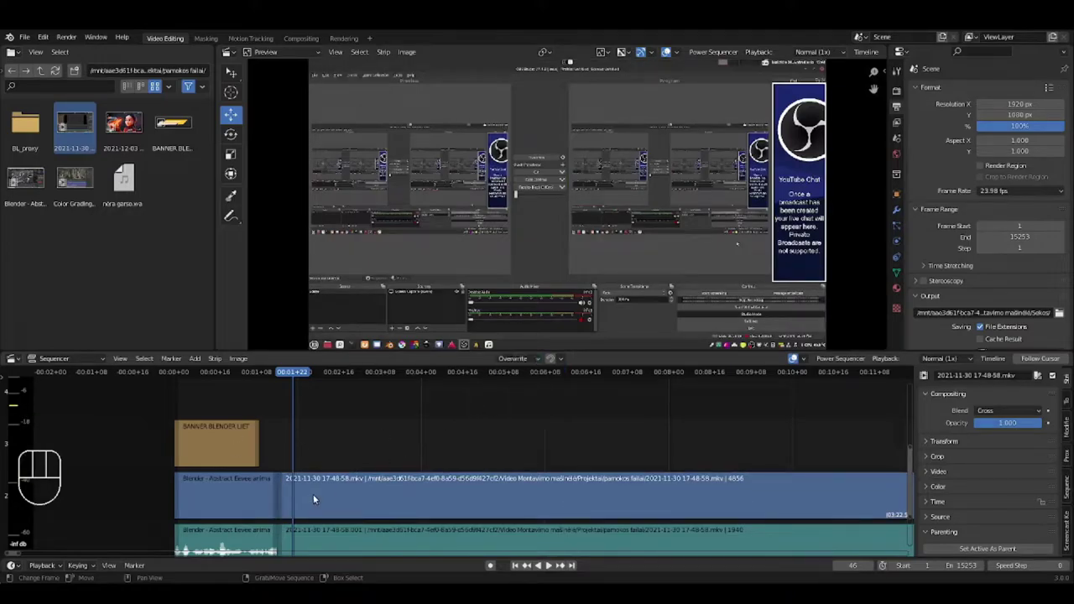
left_click(280, 496)
left_click(271, 504, "shift")
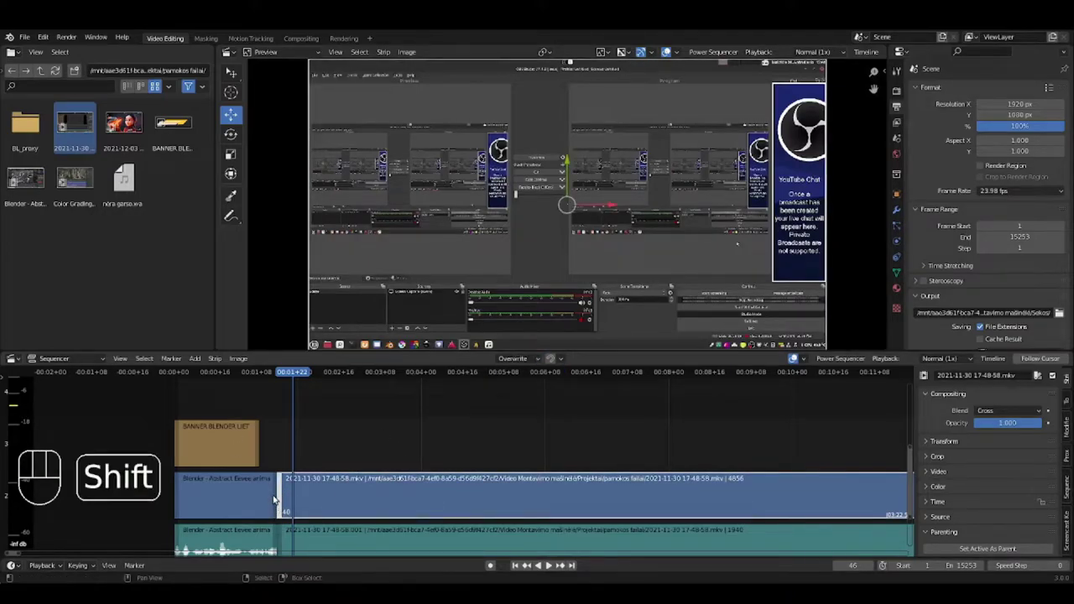
key("g")
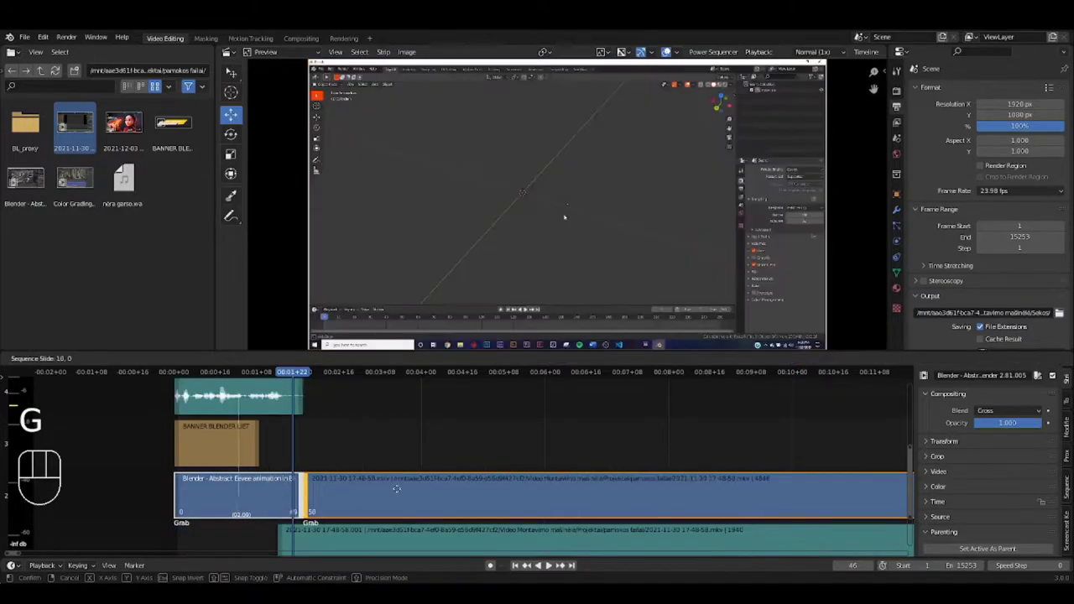
left_click(266, 496)
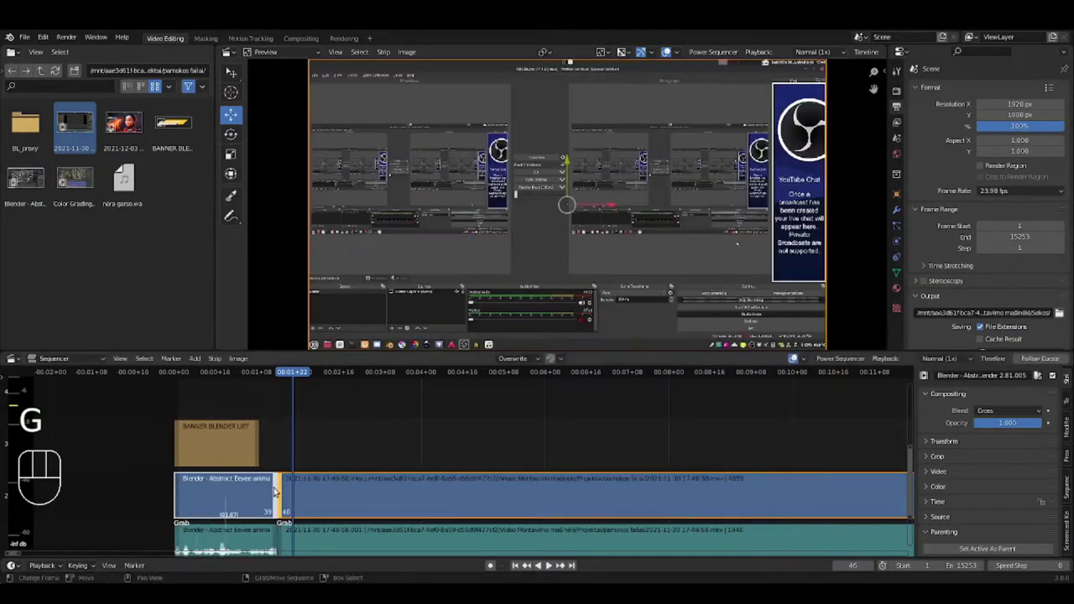
- Set the overlap mode to Shuffle and try shifting the shared cut between the two videos about 9 frames later
left_click(514, 359)
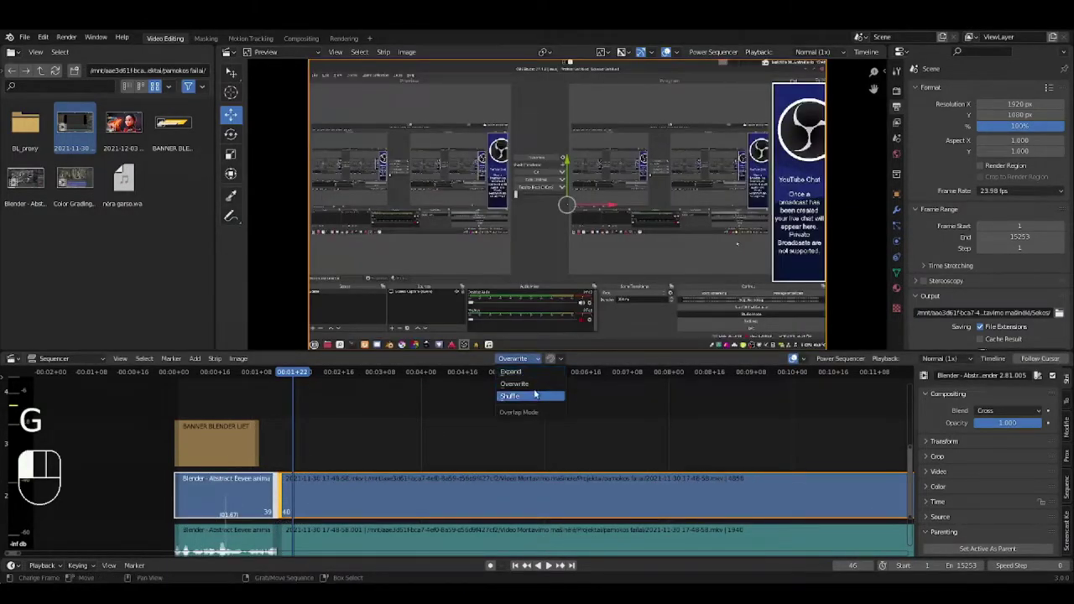
left_click(527, 392)
key("g")
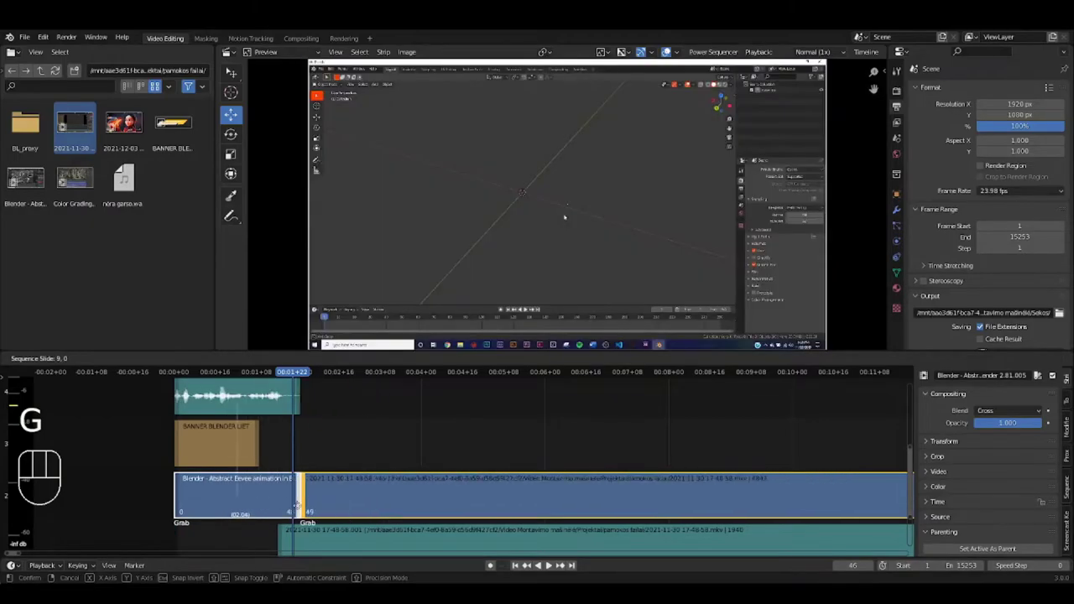
left_click(289, 501)
left_click(366, 422)
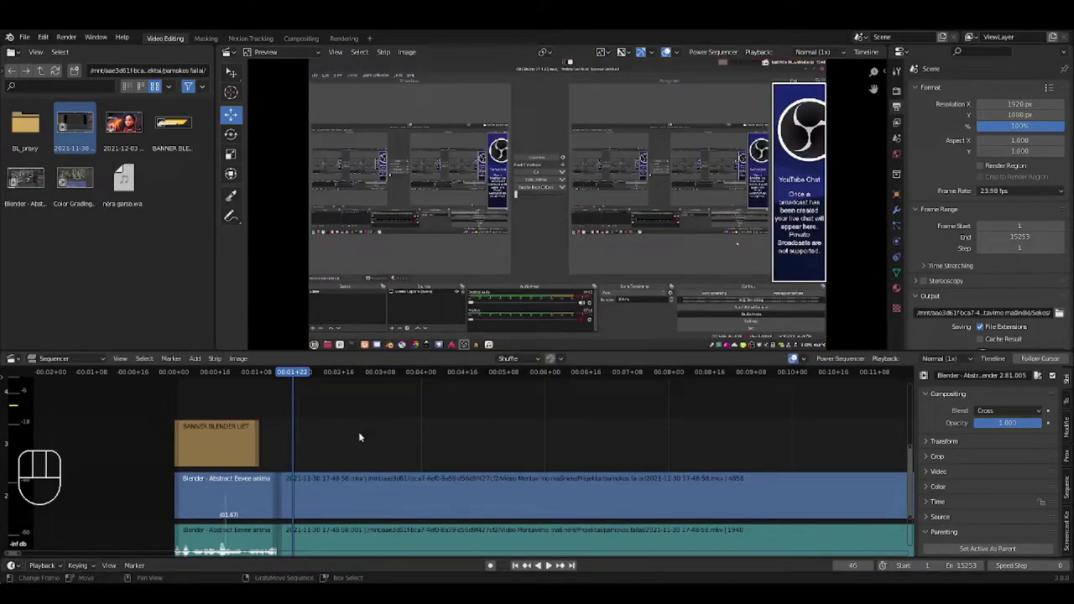
- Select the short clip and the 2021-11-30 video strip in turn to examine how they meet at the cut
middle_click_drag(358, 431, 355, 417)
left_click(272, 501)
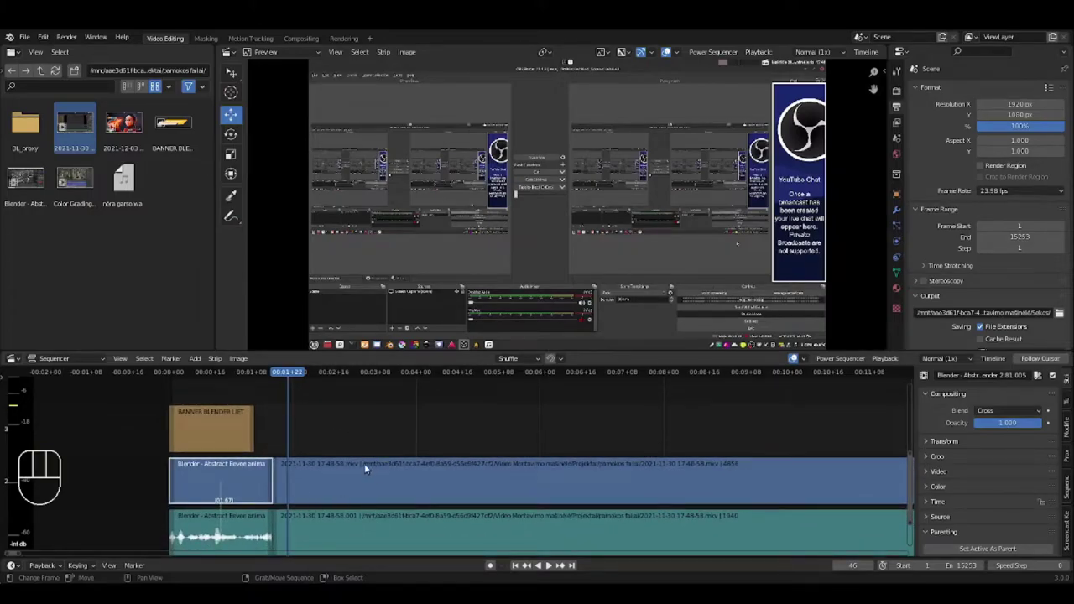
left_click(362, 465)
left_click(265, 478)
left_click(385, 488)
left_click(263, 486)
left_click(273, 483)
left_click(208, 485)
left_click(401, 475)
- Scrub from the end of the short clip across the cut and into the 2021-11-30 video, to about 28 seconds
left_click(263, 425)
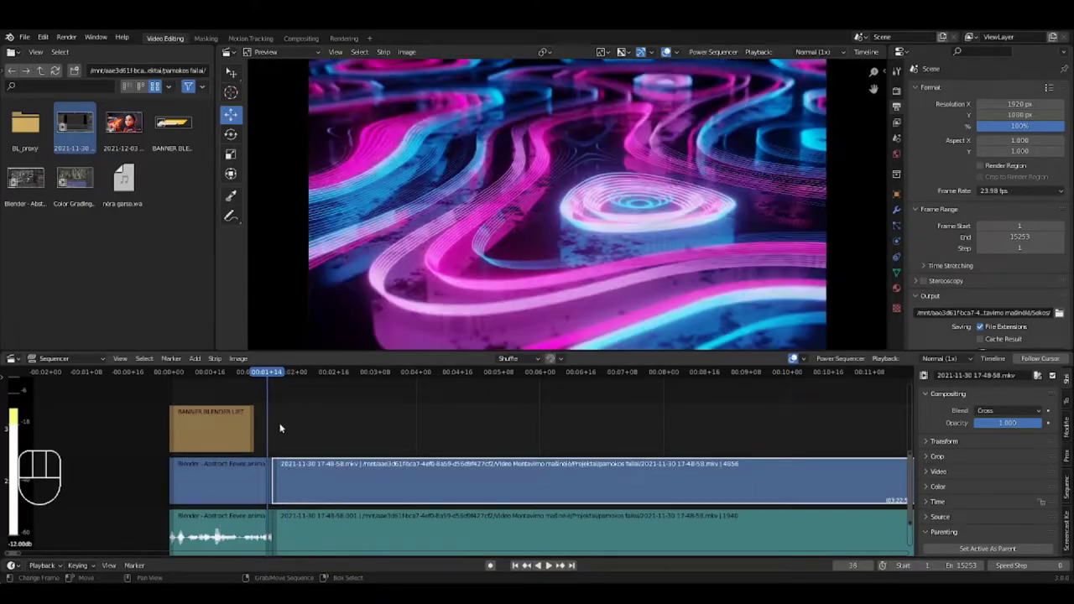
left_click(309, 425)
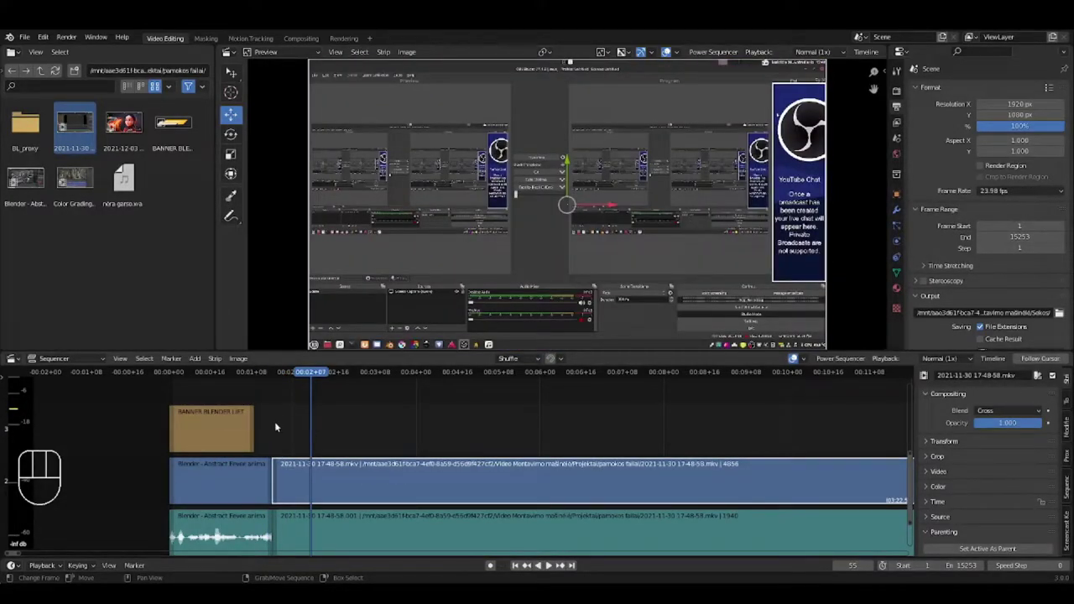
left_click(334, 425)
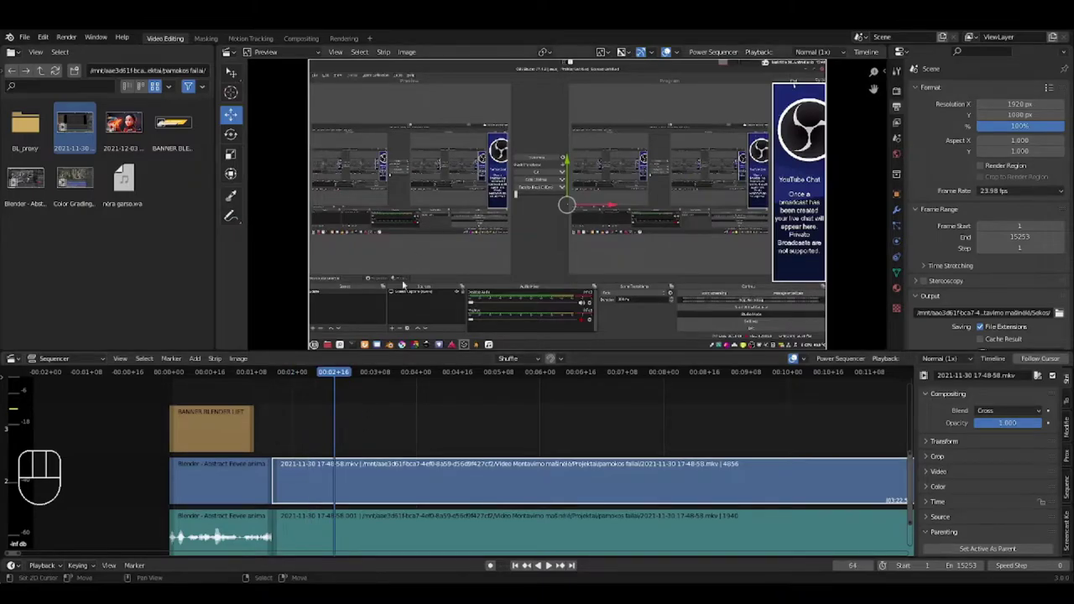
left_click(347, 443)
left_click_drag(377, 443, 554, 435)
scroll(550, 437, "down", 4)
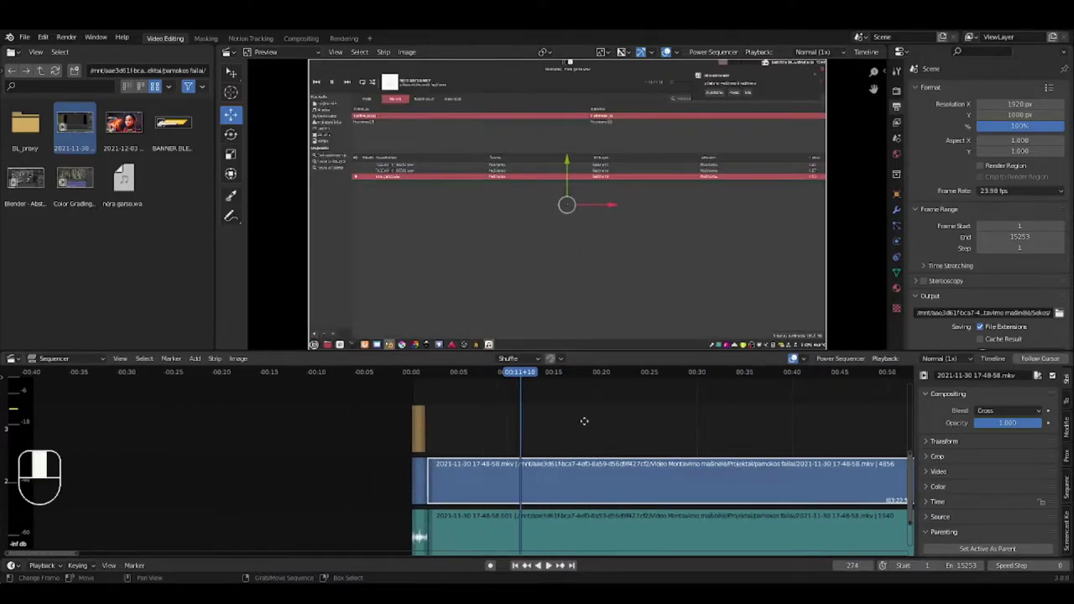
scroll(588, 424, "down", 3)
left_click(422, 419)
scroll(464, 434, "up", 2)
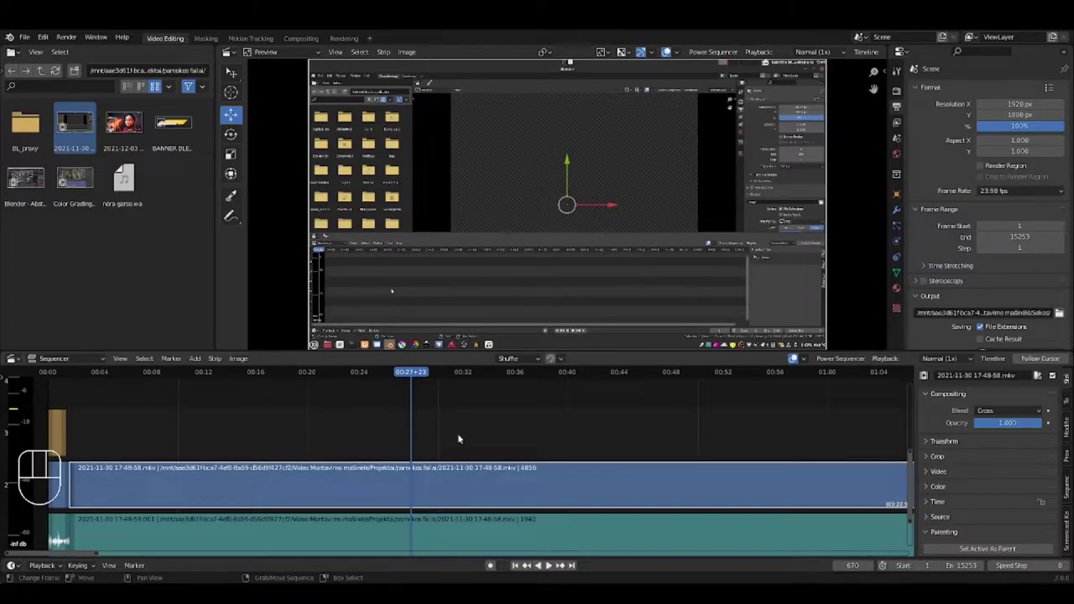
- Display the waveform of the 2021-11-30 audio strip
middle_click_drag(414, 482, 424, 395)
left_click(417, 490)
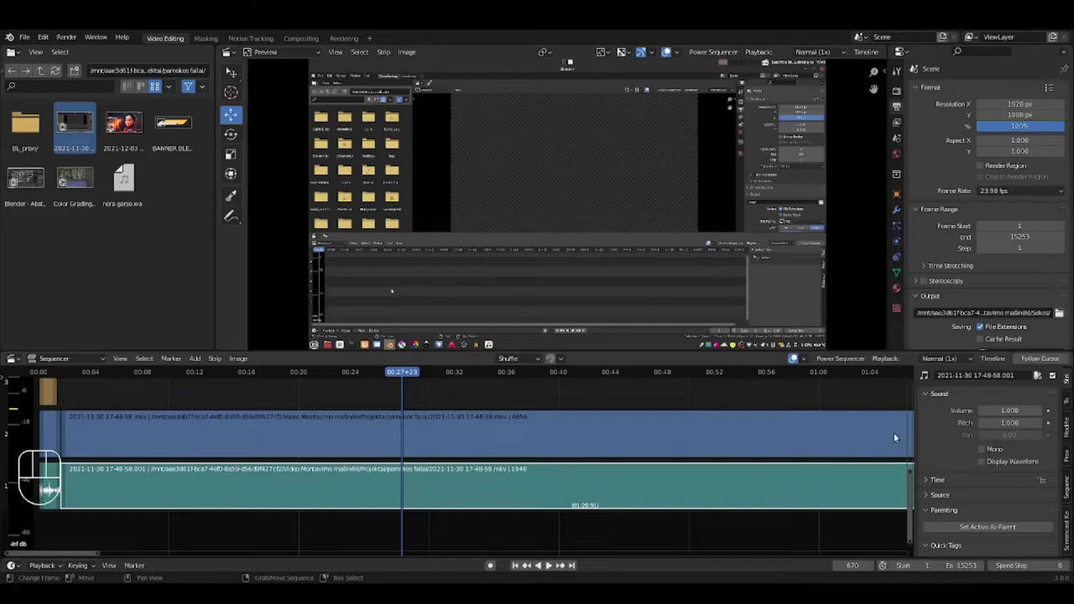
left_click(983, 461)
- Compare the lengths of the 2021-11-30 video strip and its audio strip across the whole timeline
scroll(375, 517, "down", 4)
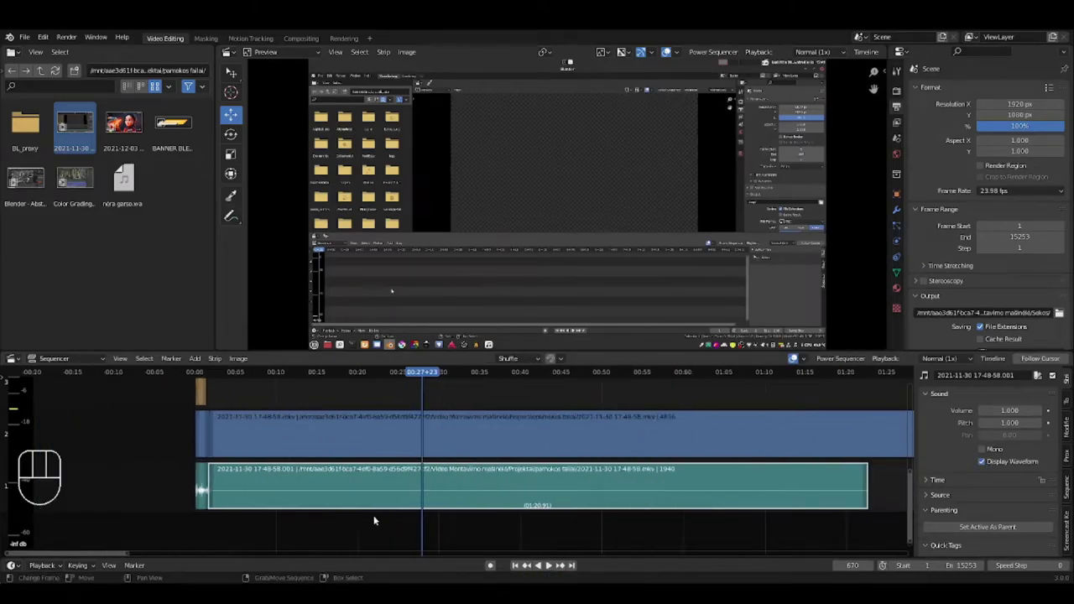
scroll(387, 519, "up", 2)
scroll(584, 483, "down", 7)
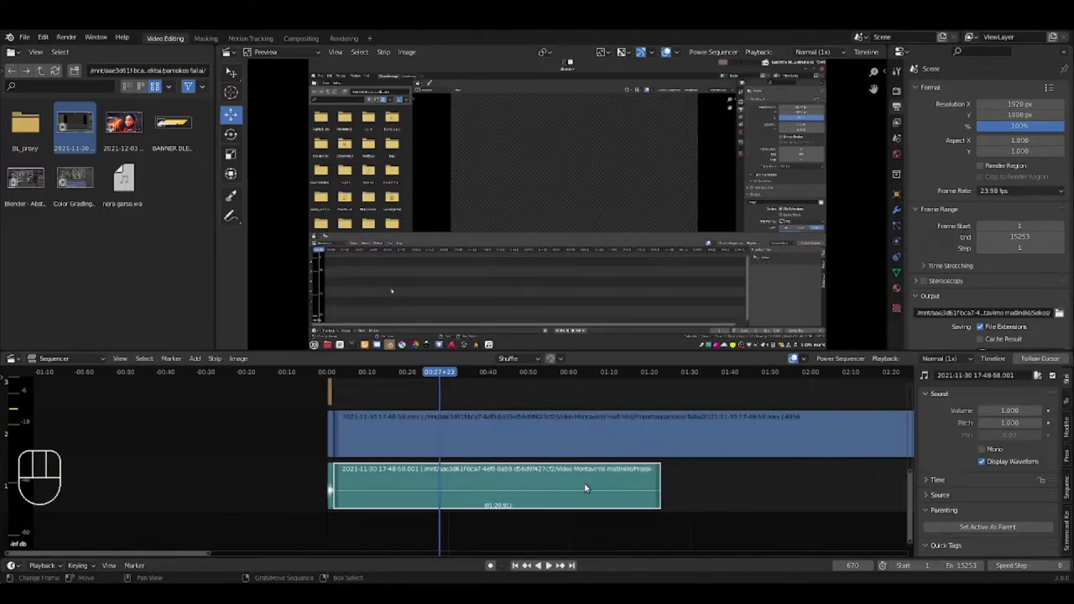
scroll(489, 484, "right", 2, "ctrl")
scroll(405, 504, "up", 1)
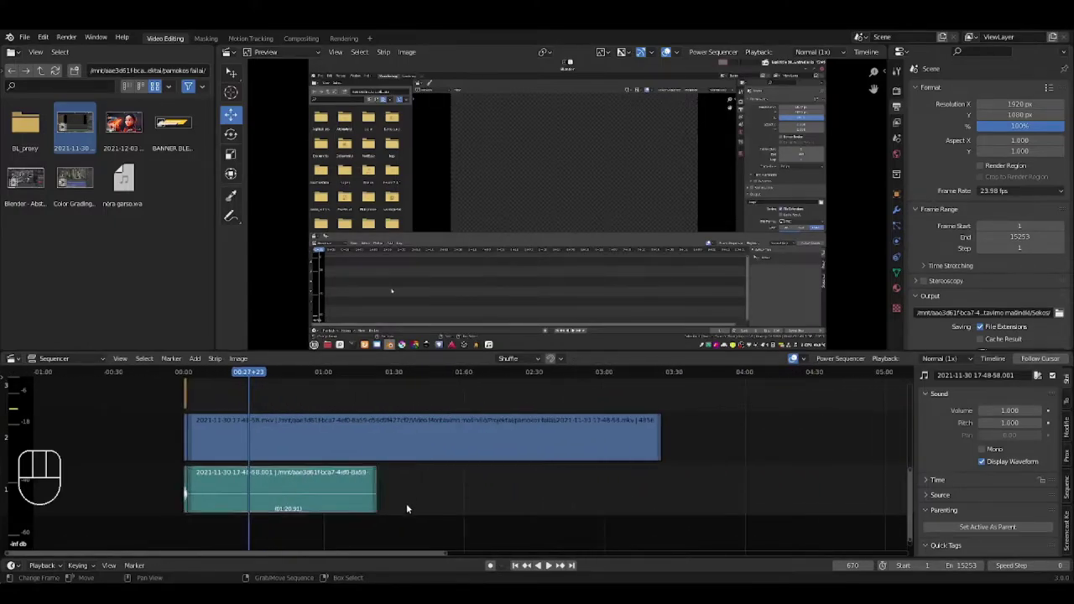
scroll(333, 484, "up", 1)
left_click(261, 444)
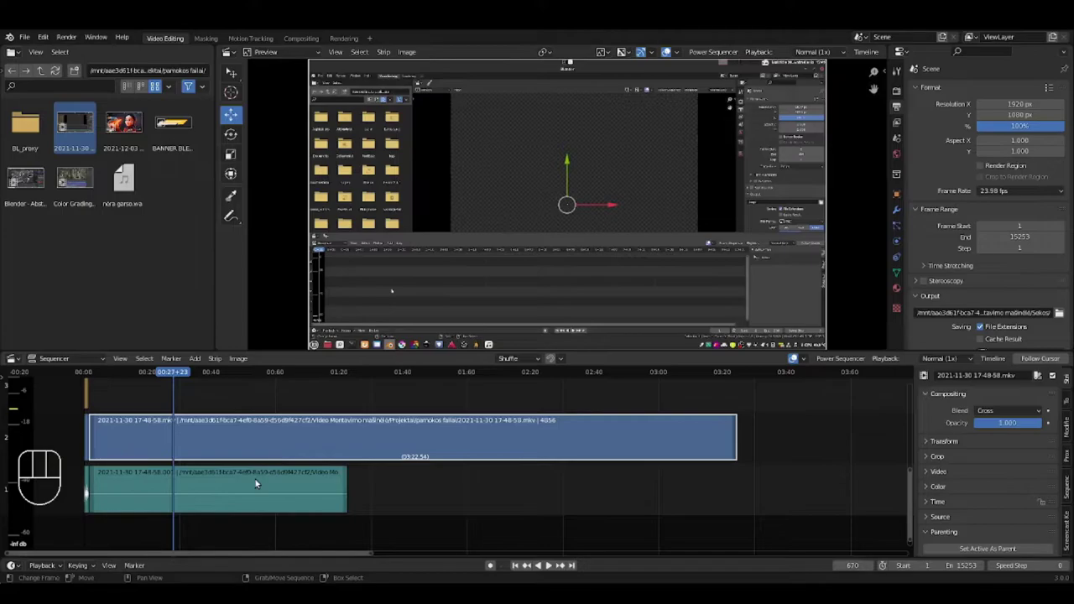
left_click(256, 485)
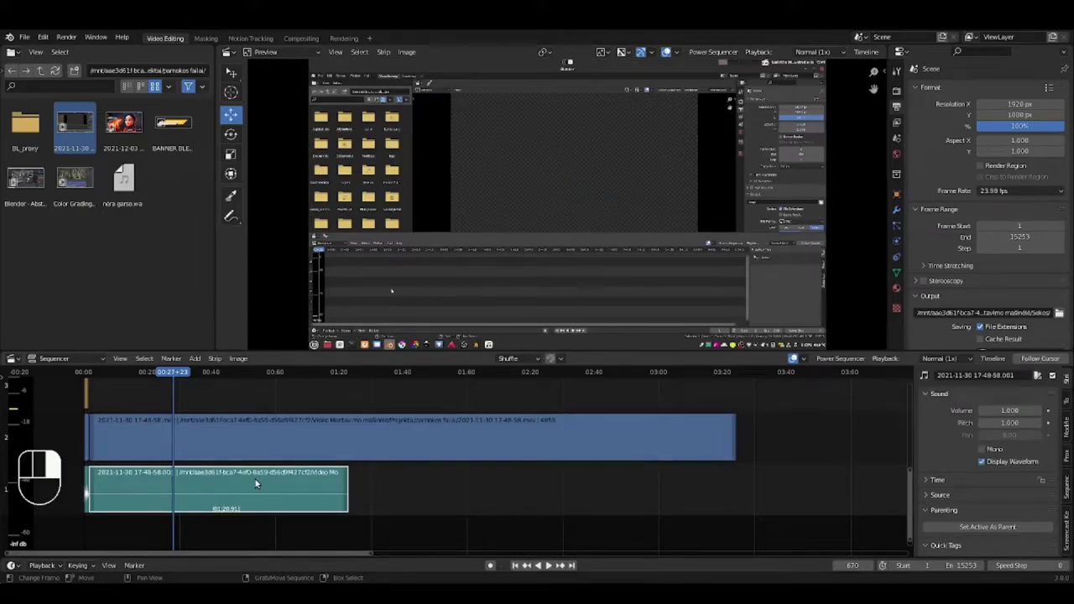
scroll(223, 482, "up", 1)
scroll(223, 482, "down", 2)
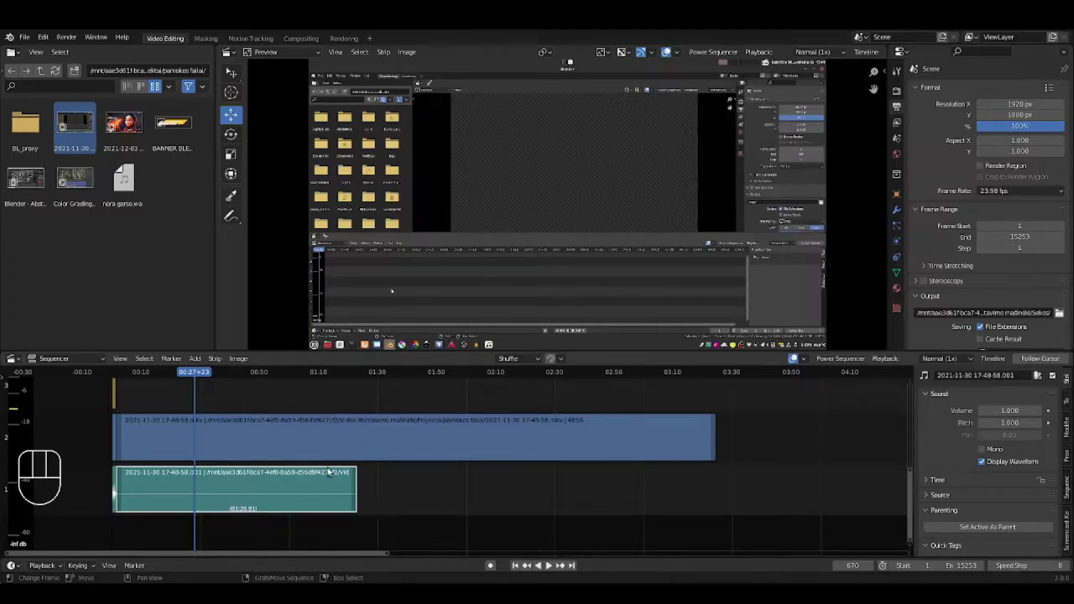
left_click(478, 431)
left_click(263, 486)
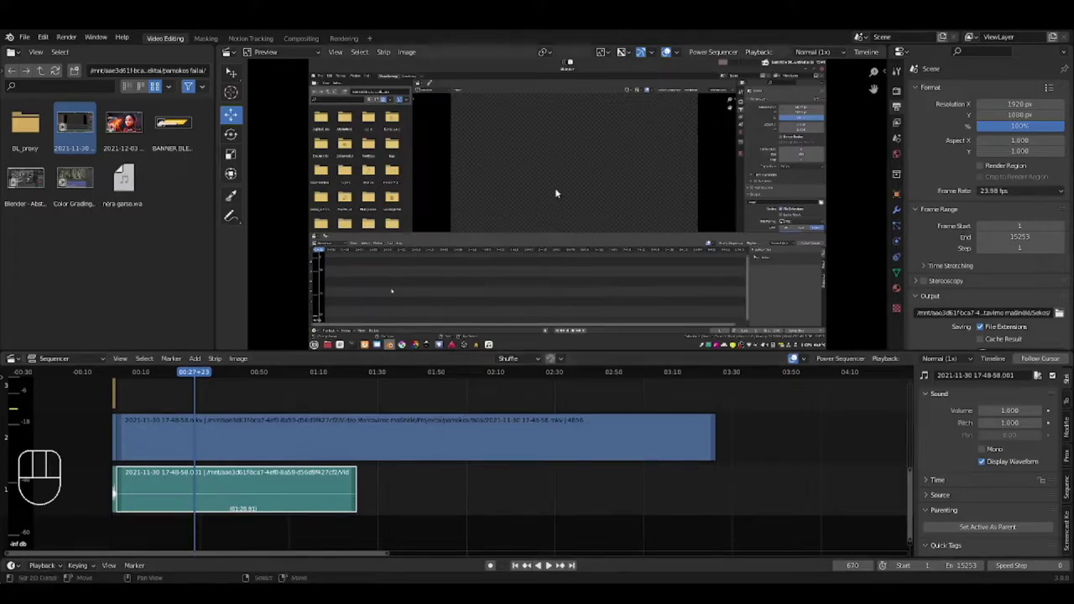
- Set the scene's frame rate to 60 fps
left_click(1039, 192)
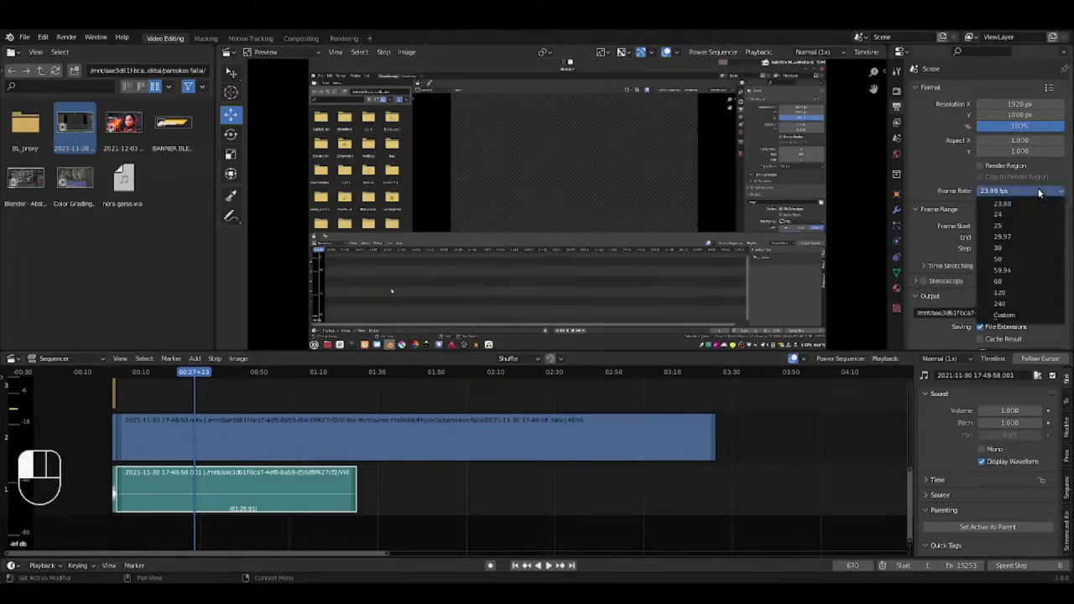
left_click(1004, 282)
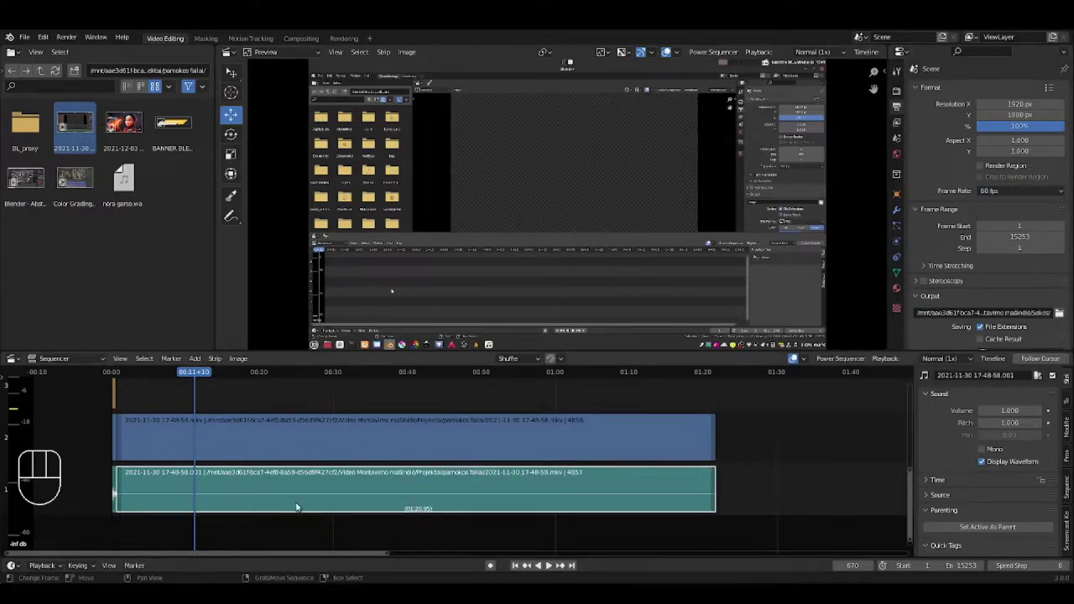
- Switch to a custom frame rate and lower the FPS stepwise to below 45, comparing the audio and video strip lengths
left_click(1019, 192)
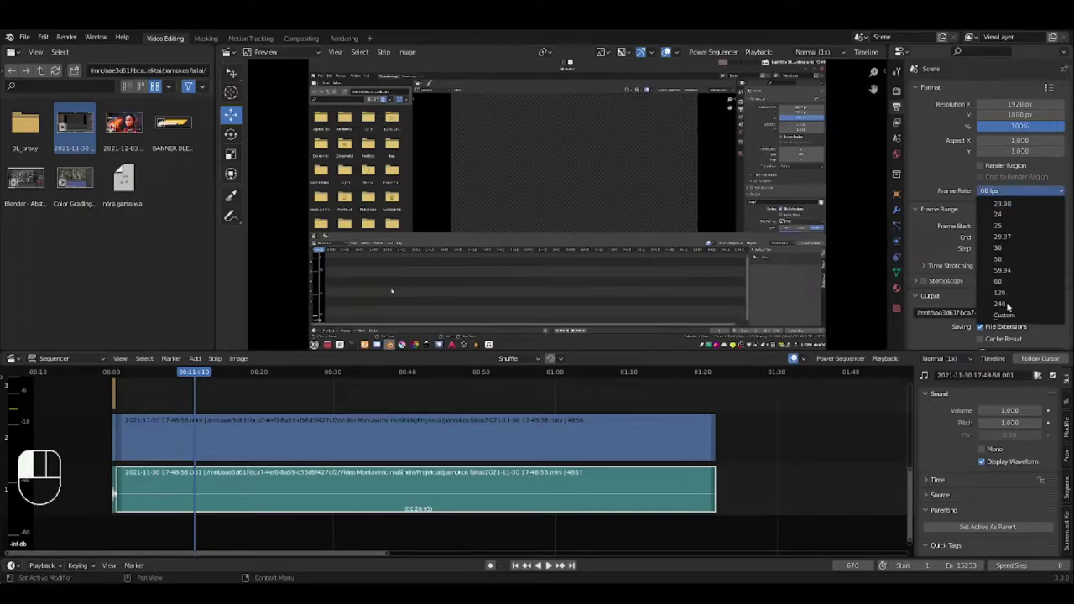
left_click(1010, 316)
left_click(980, 204)
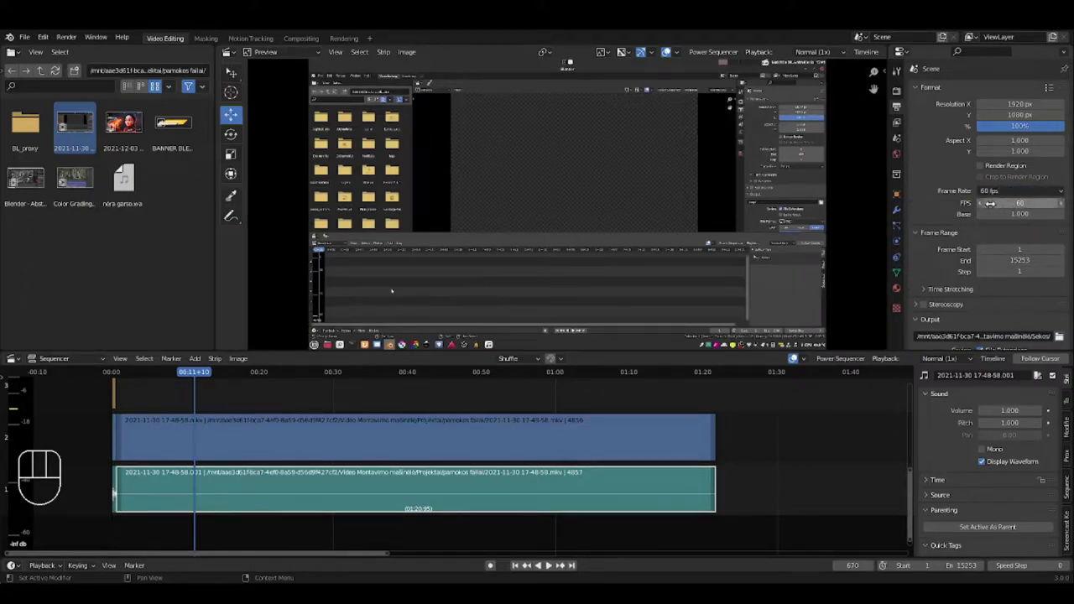
left_click(980, 204)
left_click(979, 204)
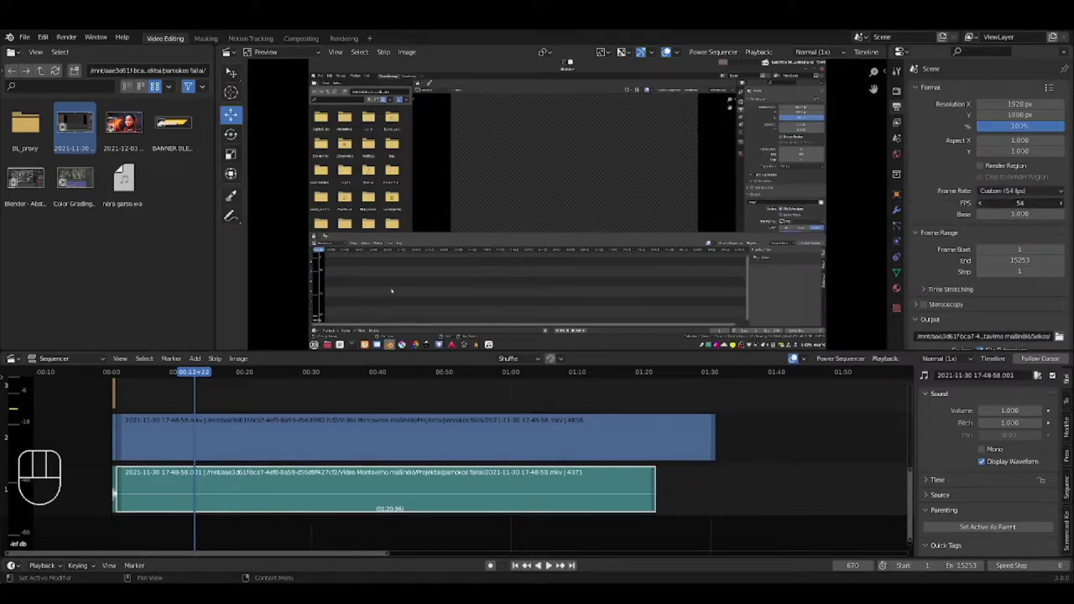
left_click(980, 204)
left_click(979, 204)
left_click(980, 204)
left_click(980, 204)
left_click(980, 204)
left_click(980, 204)
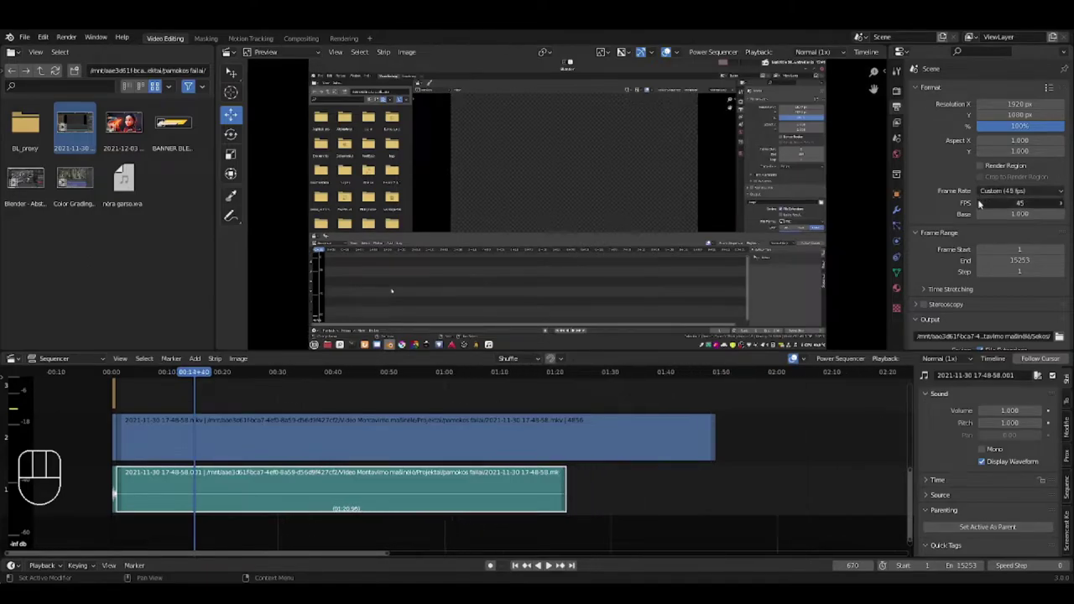
left_click(979, 204)
left_click(979, 204)
left_click(980, 204)
left_click(980, 204)
- Raise the custom frame rate stepwise back to 60 FPS
left_click(1061, 204)
left_click(1061, 204)
left_click(1061, 204)
left_click(1061, 204)
left_click(1061, 204)
left_click(1061, 204)
left_click(1061, 204)
left_click(1061, 204)
left_click(1061, 204)
left_click(1061, 204)
left_click(1061, 204)
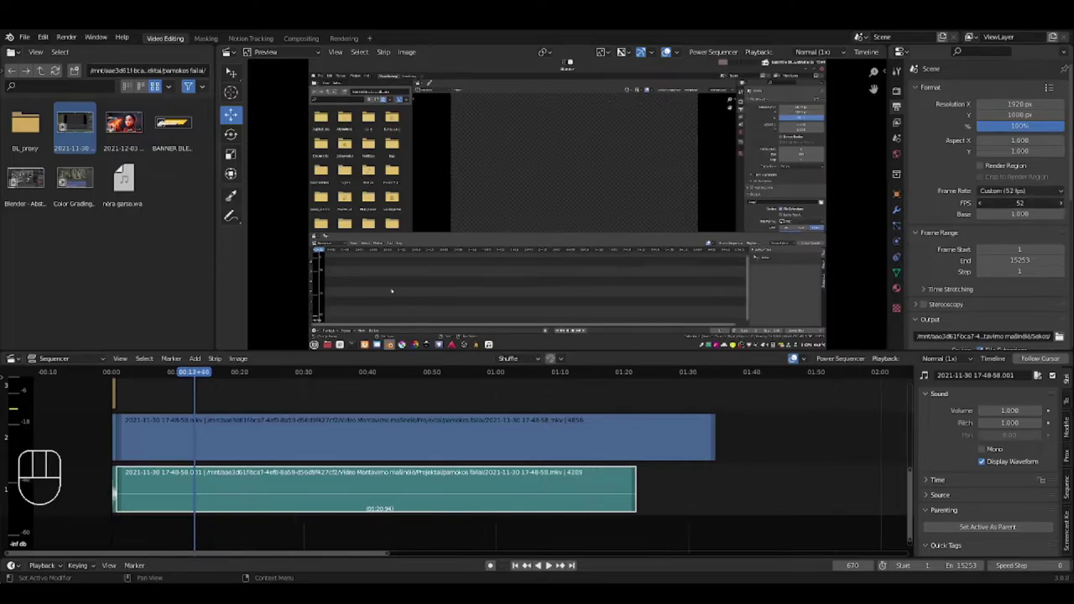
left_click(1061, 204)
left_click(1061, 204)
left_click(1061, 204)
left_click(1061, 204)
left_click(1061, 204)
left_click(1061, 204)
left_click(1061, 203)
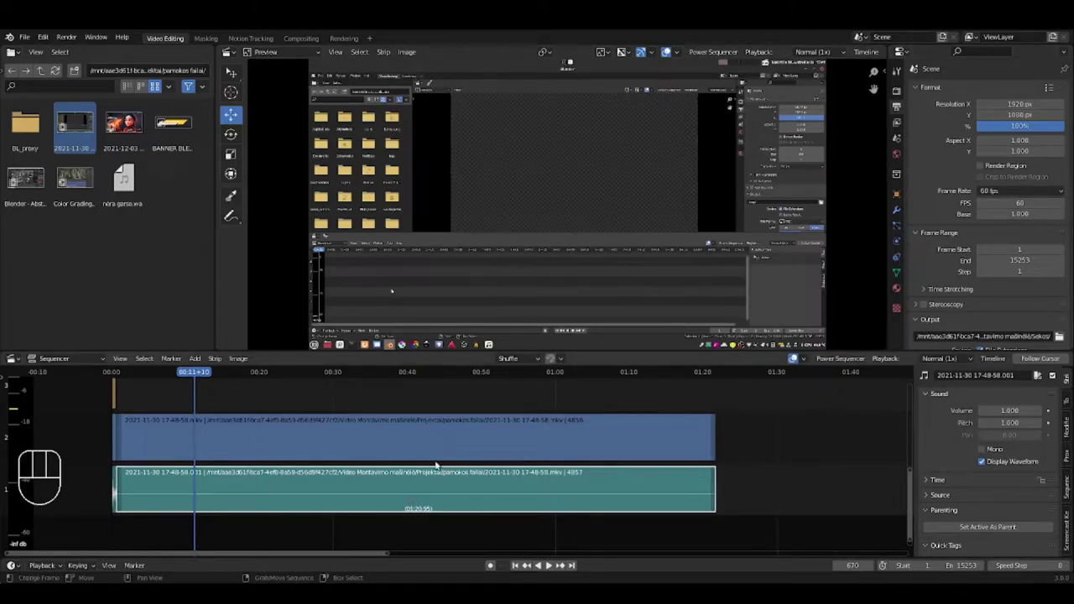
- Delete the 2021-11-30 audio strip and add the nera garso.wav sound file beneath the video
key("x")
scroll(352, 489, "up", 5)
left_click(138, 210)
left_click_drag(138, 213, 346, 497)
- Move the nera garso.wav strip to the start of the timeline and display its waveform
scroll(461, 494, "down", 6)
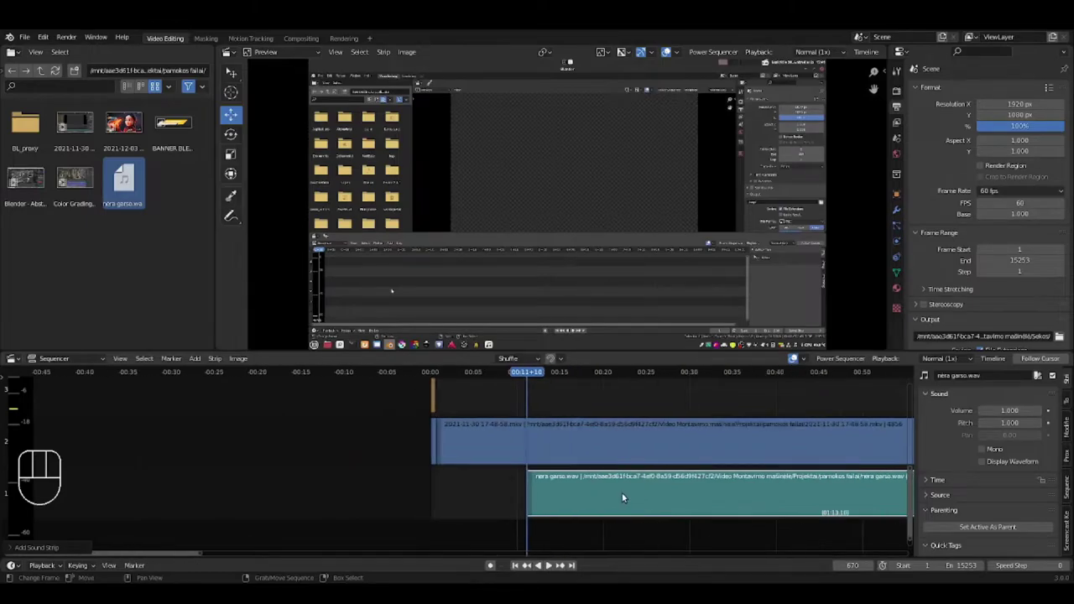
key("g")
left_click(522, 506)
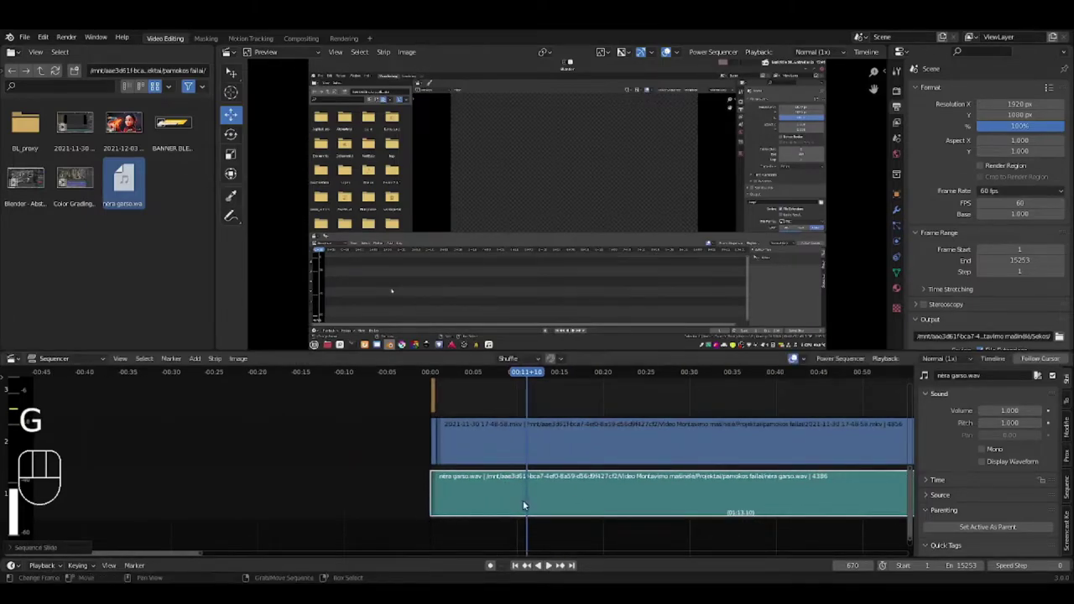
left_click(984, 462)
scroll(676, 475, "down", 5)
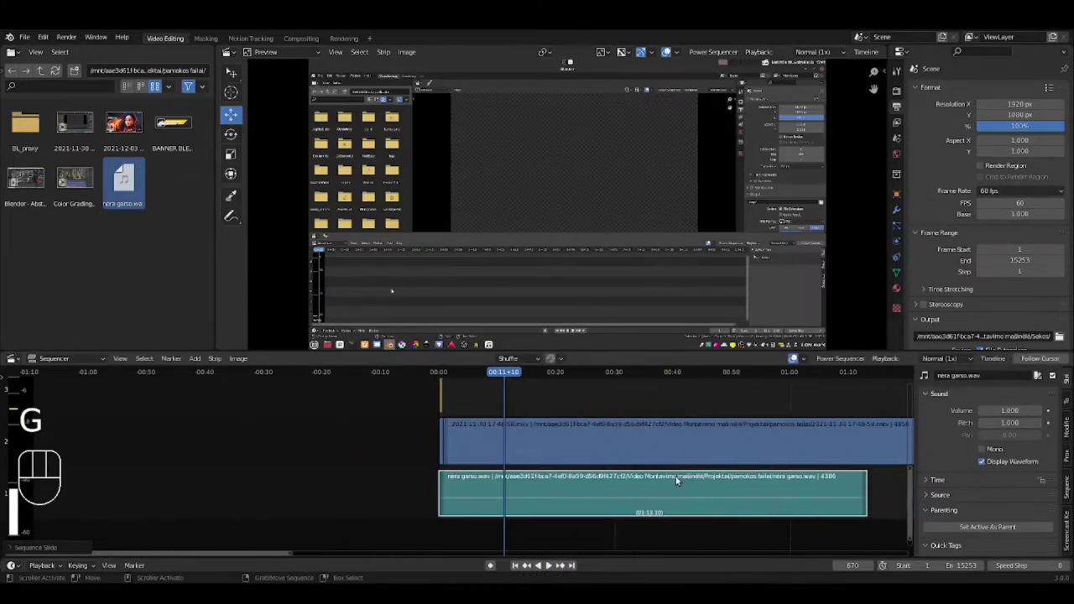
- Raise the custom frame rate stepwise to 67 FPS so the nera garso.wav strip matches the video strip's length
scroll(558, 489, "right", 3)
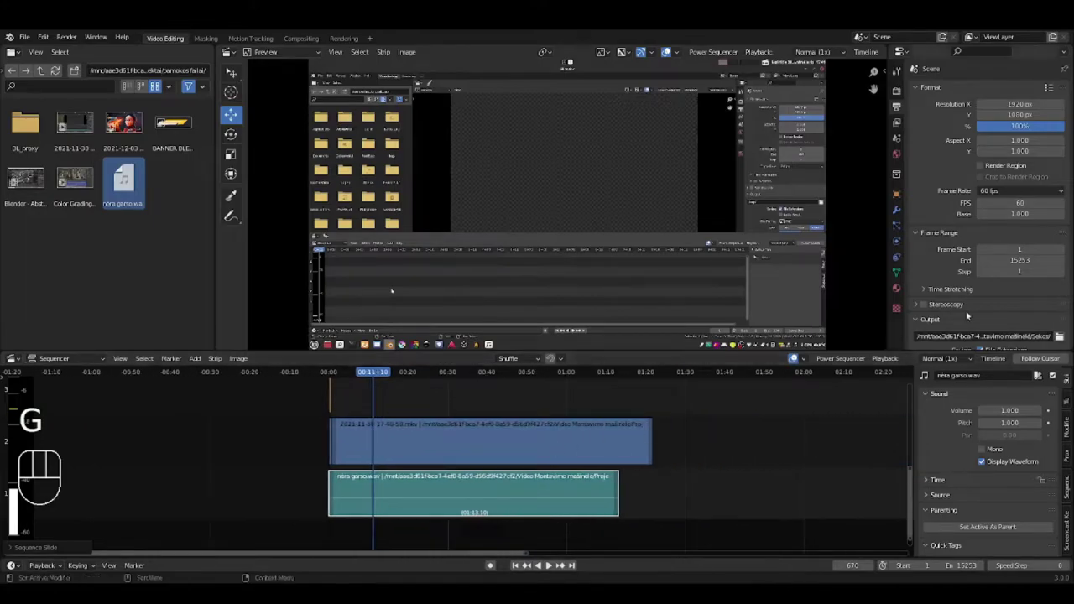
left_click(1061, 204)
left_click(1061, 204)
left_click(1061, 204)
left_click(1061, 204)
left_click(1061, 204)
left_click(1061, 204)
left_click(1061, 204)
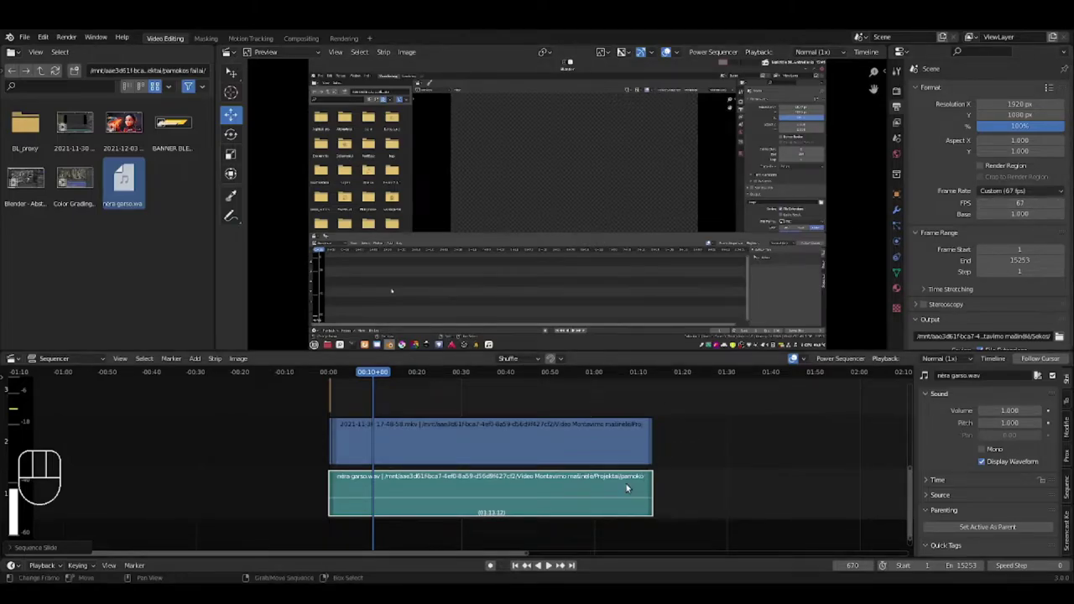
- Lower the custom frame rate stepwise to 65 FPS and below, comparing the audio strip's length with the video
scroll(626, 489, "up", 2)
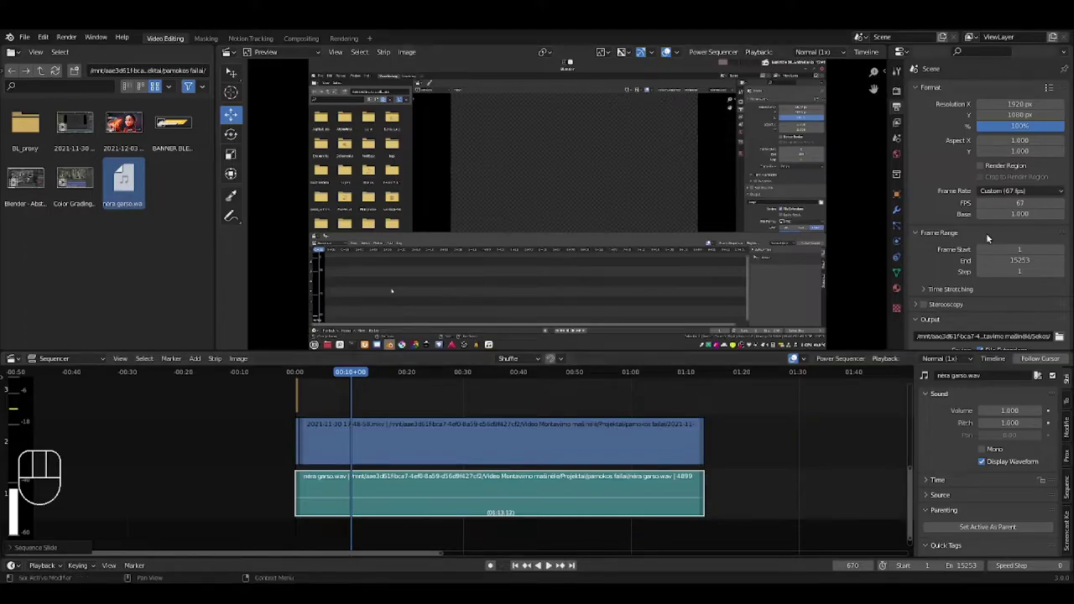
left_click(980, 204)
left_click(979, 204)
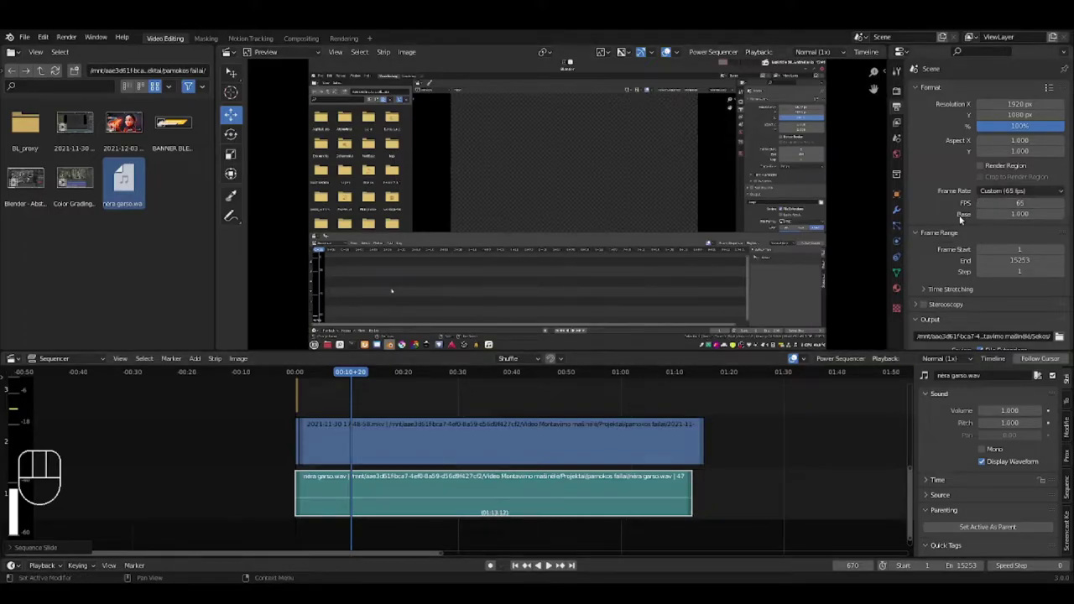
left_click(982, 204)
left_click(982, 204)
left_click(982, 204)
left_click(982, 204)
left_click(982, 204)
left_click(982, 204)
left_click(982, 204)
left_click(982, 204)
left_click(983, 204)
left_click(982, 204)
left_click(982, 204)
left_click(982, 204)
left_click(982, 204)
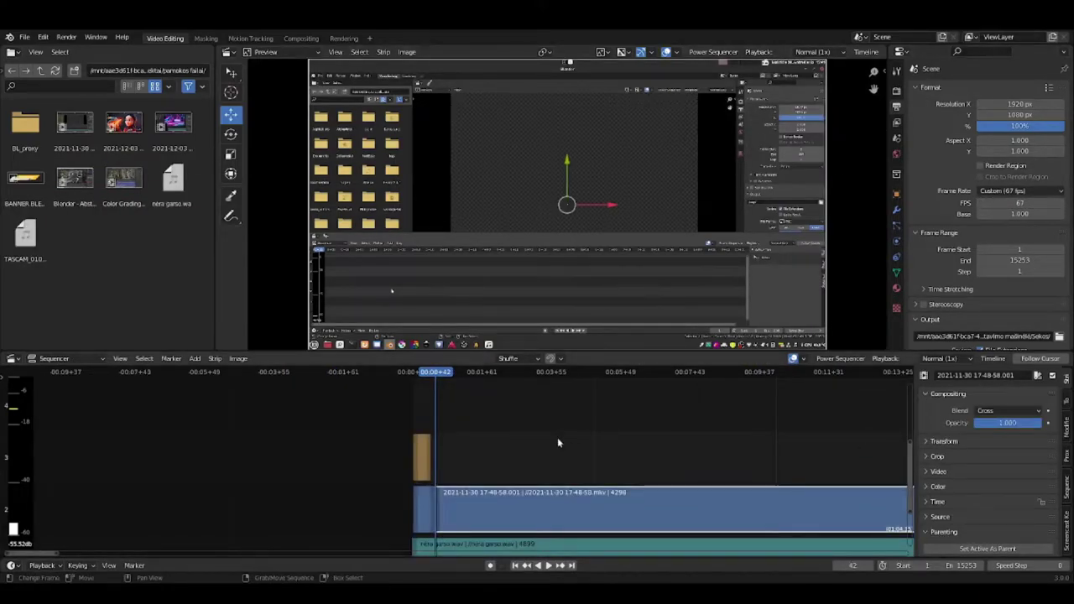
- Look up the Save Startup File option among the file defaults
scroll(465, 472, "up", 2)
scroll(465, 473, "up", 2)
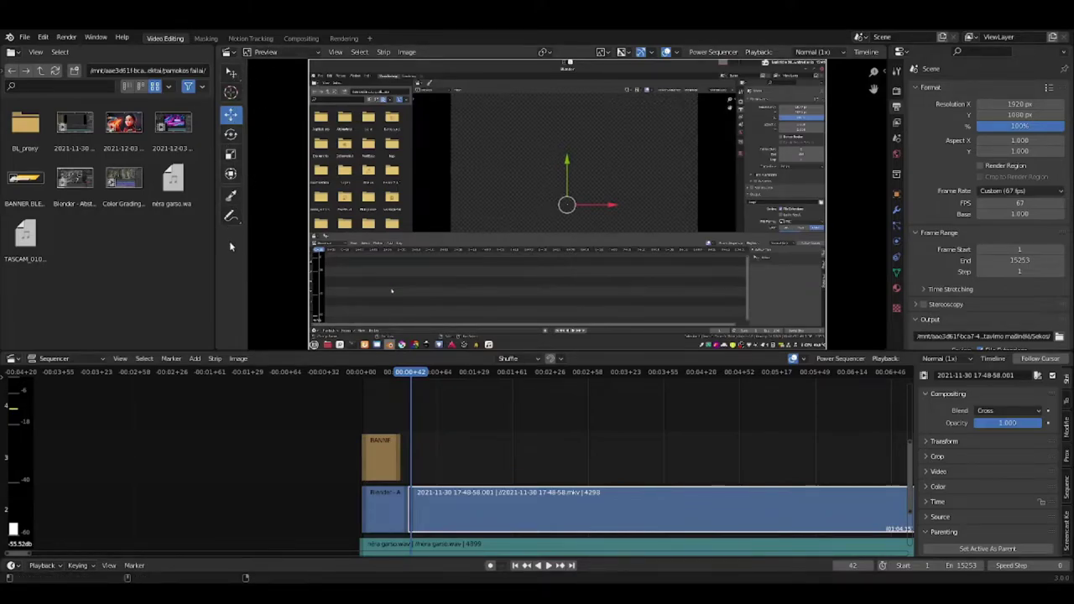
mouse_move(389, 179)
left_mouse_down()
mouse_move(367, 179)
mouse_move(392, 179)
mouse_move(378, 176)
mouse_move(391, 169)
mouse_move(443, 187)
mouse_move(387, 178)
left_mouse_up()
key("Escape")
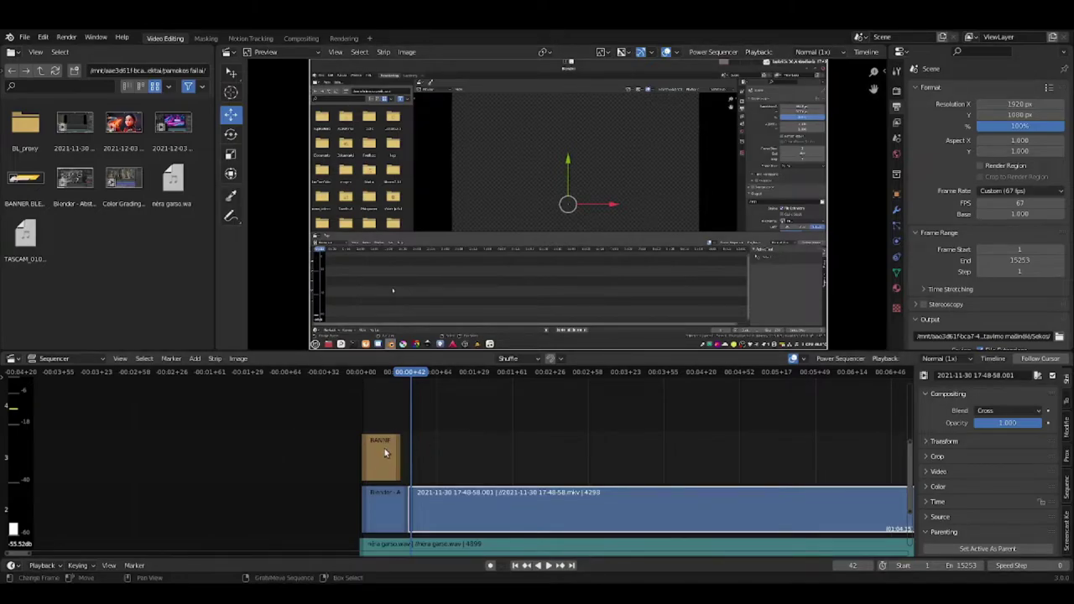
left_click(24, 38)
mouse_move(59, 244)
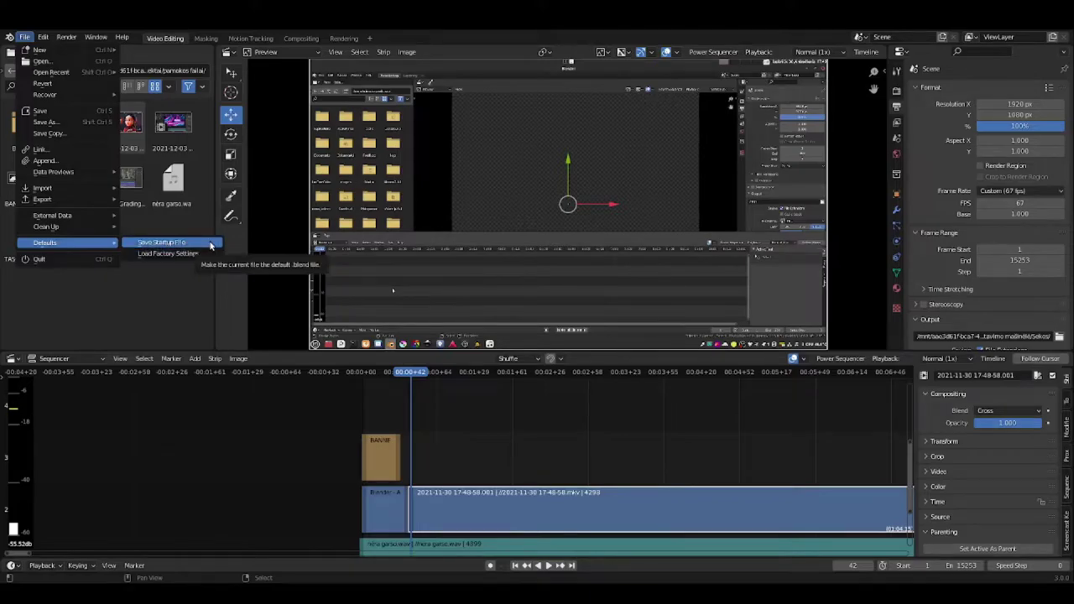
- Enlarge the preview area slightly and play the edited sequence from its beginning
mouse_move(317, 351)
left_mouse_down()
mouse_move(317, 458)
mouse_move(323, 362)
left_mouse_up()
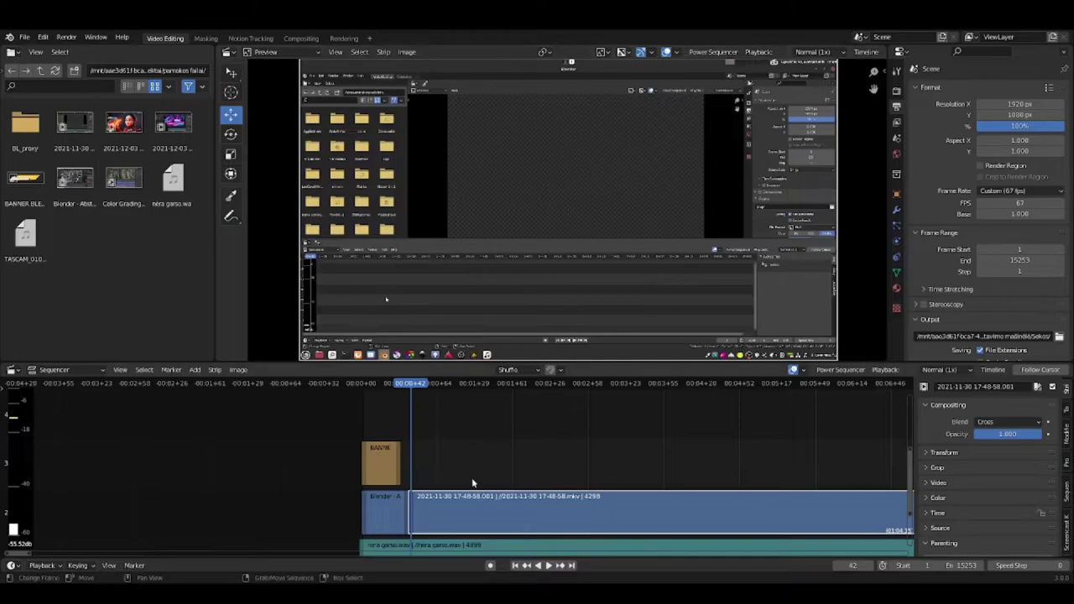
scroll(474, 483, "up", 2)
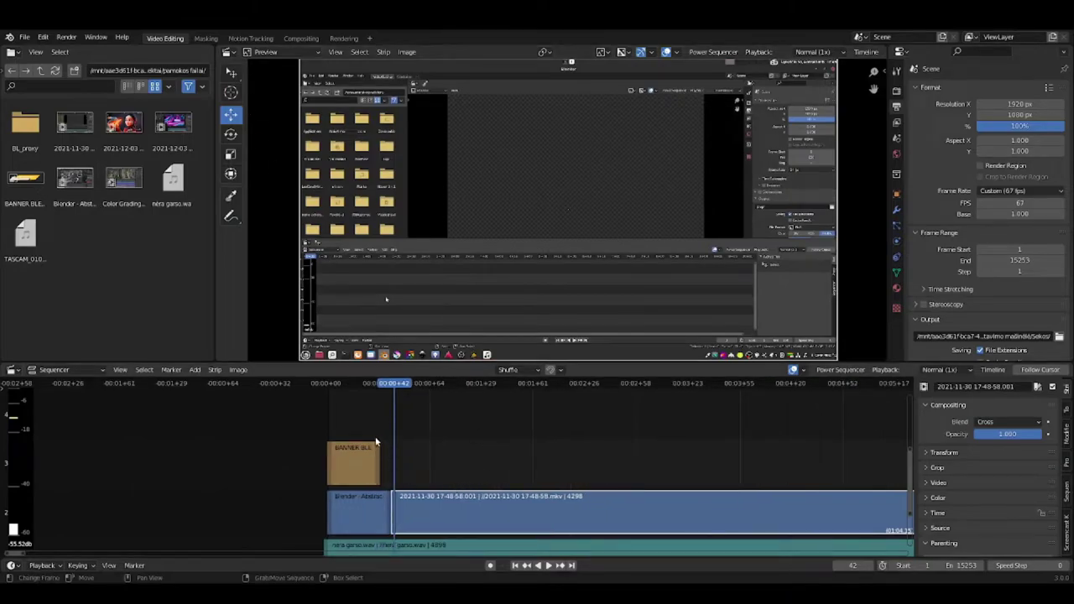
key("Page_Down")
key("Page_Down")
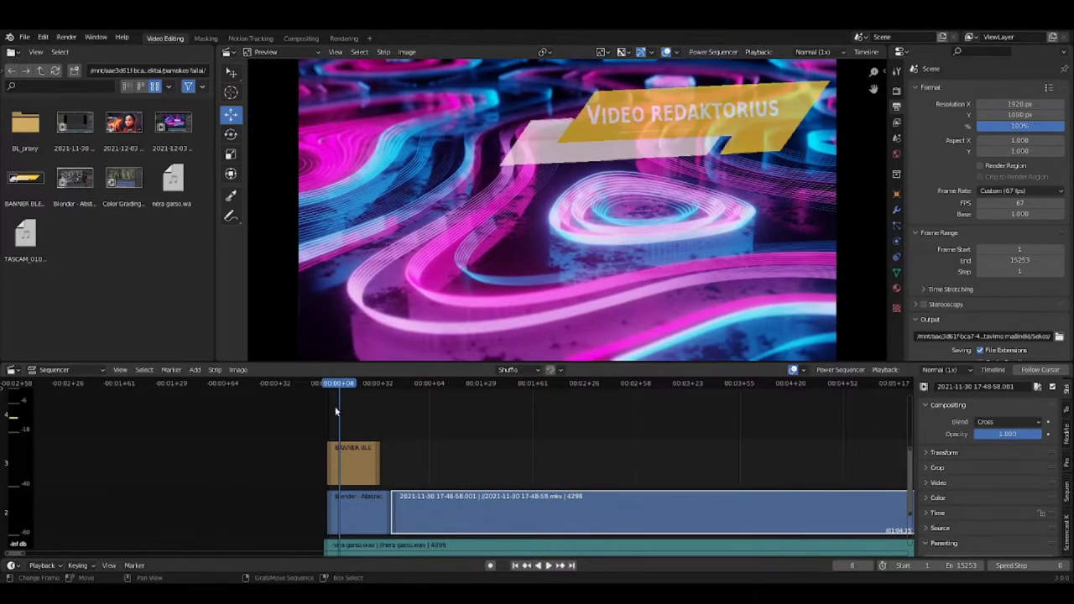
scroll(434, 446, "up", 2)
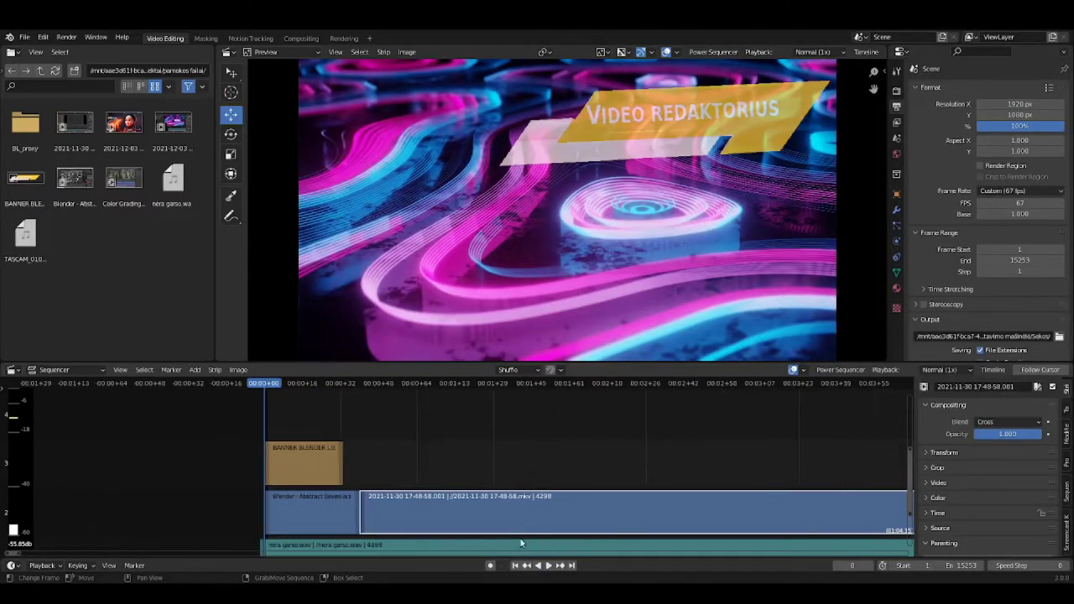
left_click(550, 567)
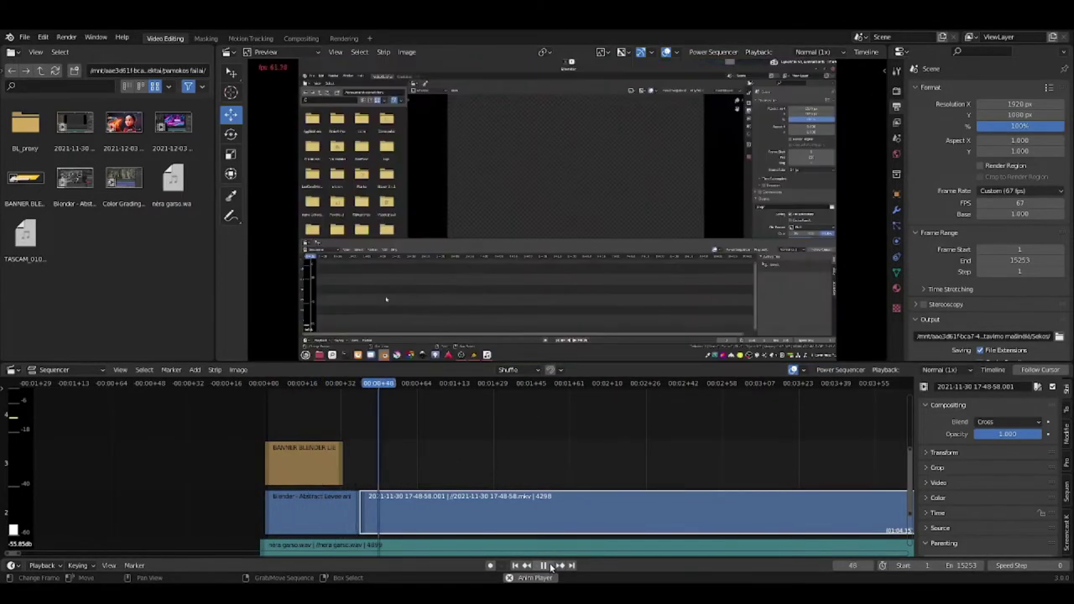
left_click(545, 566)
- At frame 20, scale the Blender - Abstract strip up beyond the preview frame and refine its size with the Scale tool
left_click(310, 422)
left_click(314, 504)
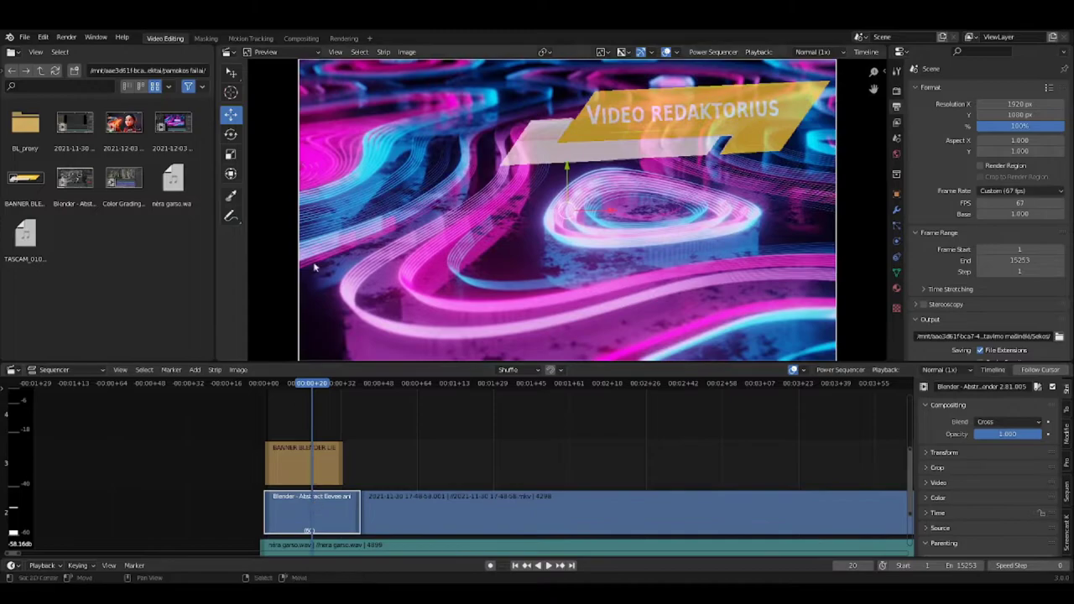
key("s")
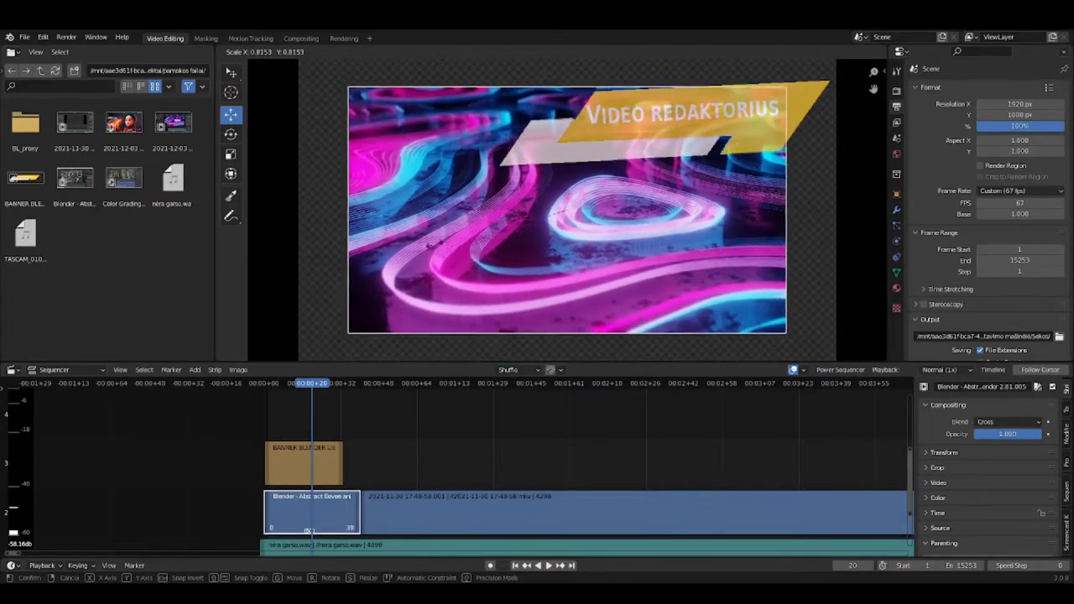
left_click(327, 214)
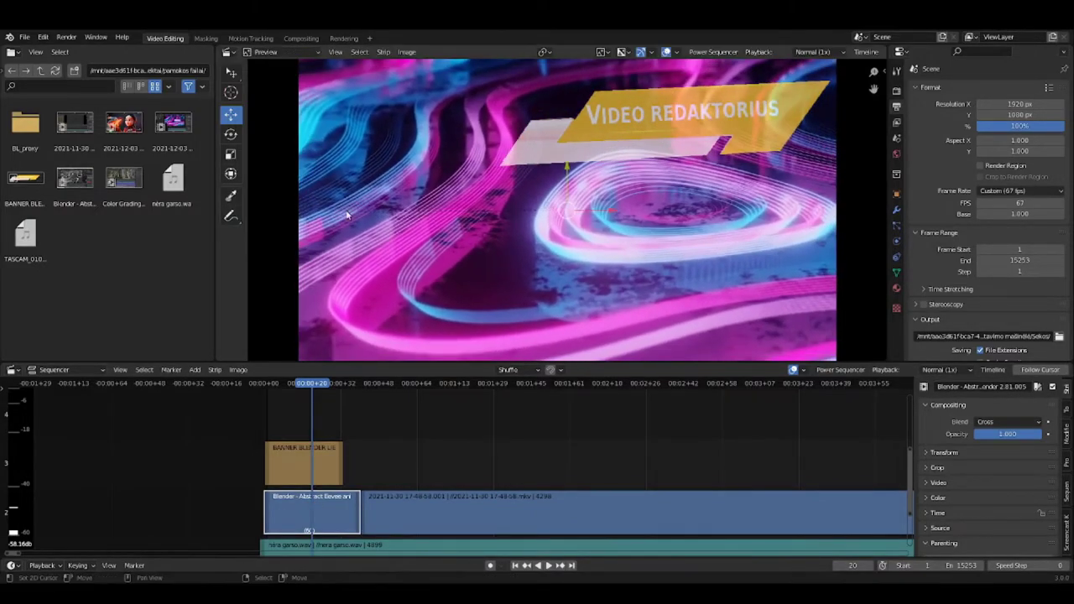
left_click(231, 153)
key("s")
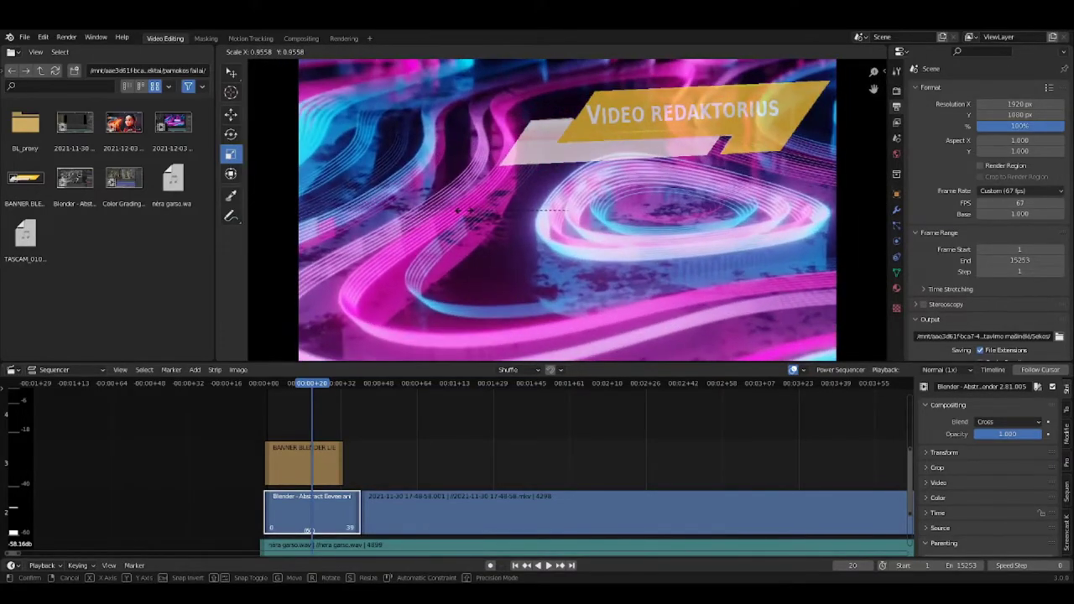
left_click(458, 204)
- Enable Screencast Keys, and return to the strip properties with the Select tool active and the playhead on frame 1
left_click(1069, 528)
left_click(934, 384)
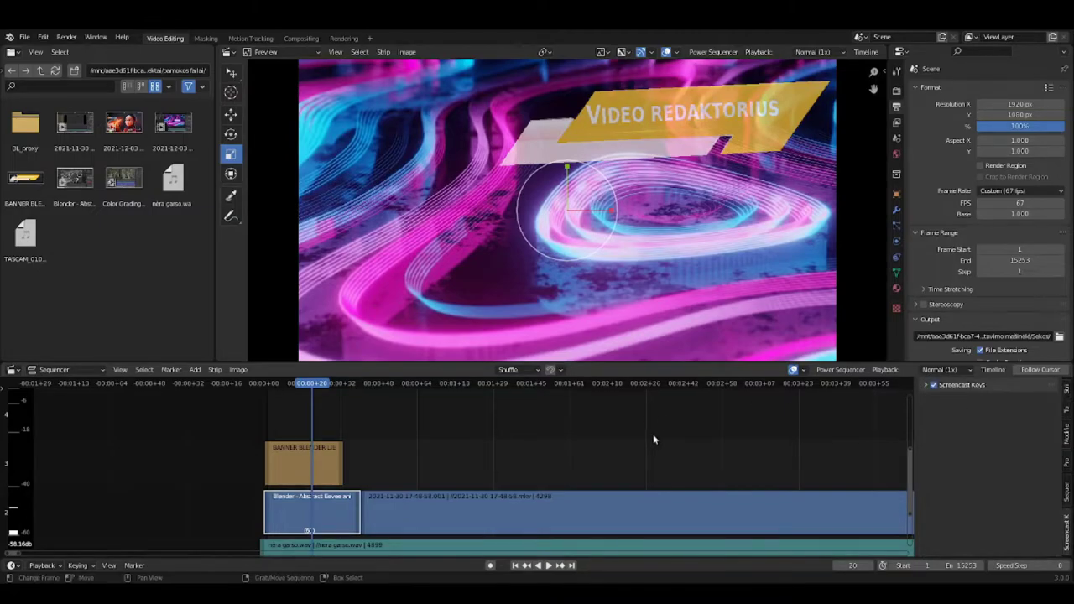
left_click(266, 410)
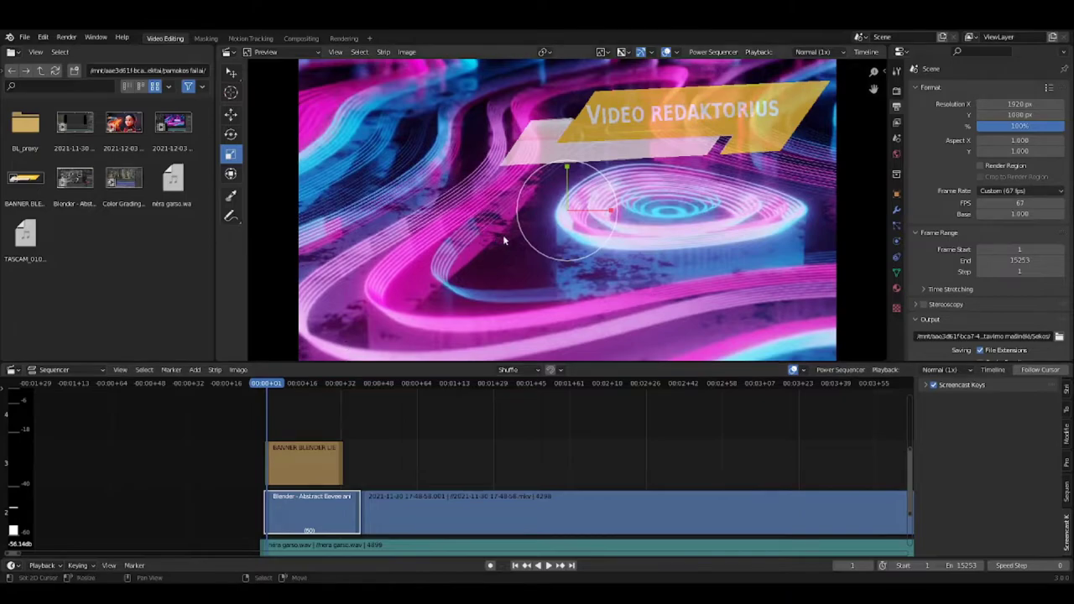
left_click(231, 72)
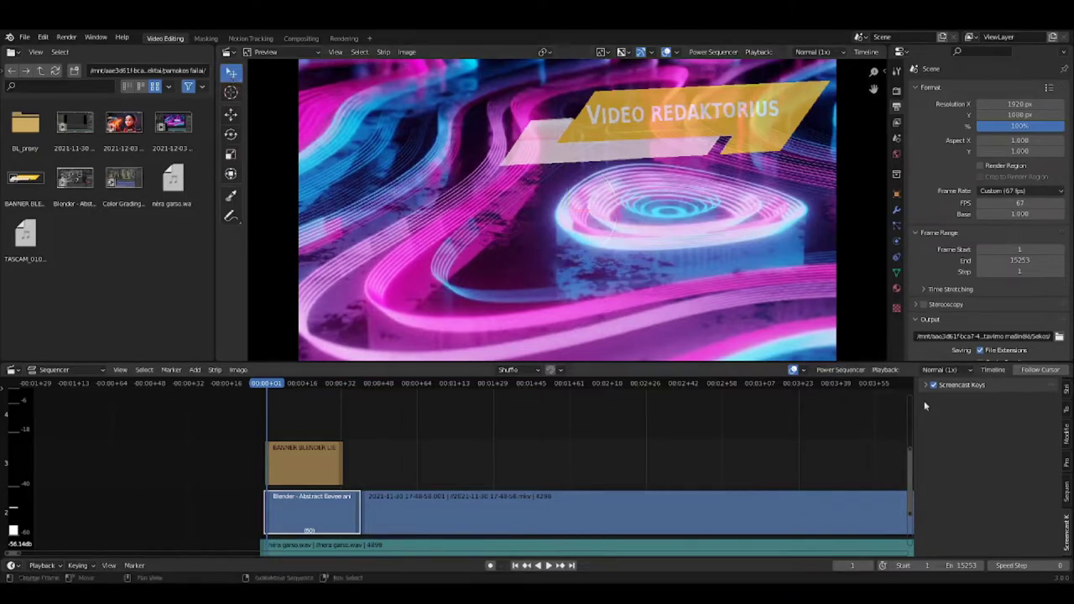
left_click(1068, 392)
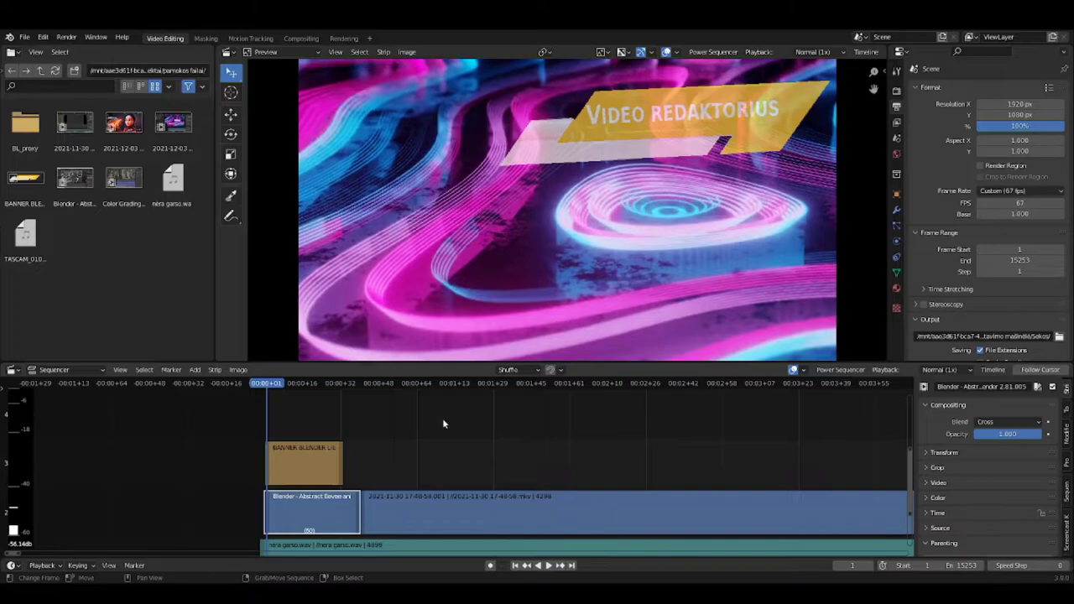
- Extend the end of the BANNER BLENDER LIETUVA.png strip to align with the end of the Blender - Abstract strip below
left_click(285, 457)
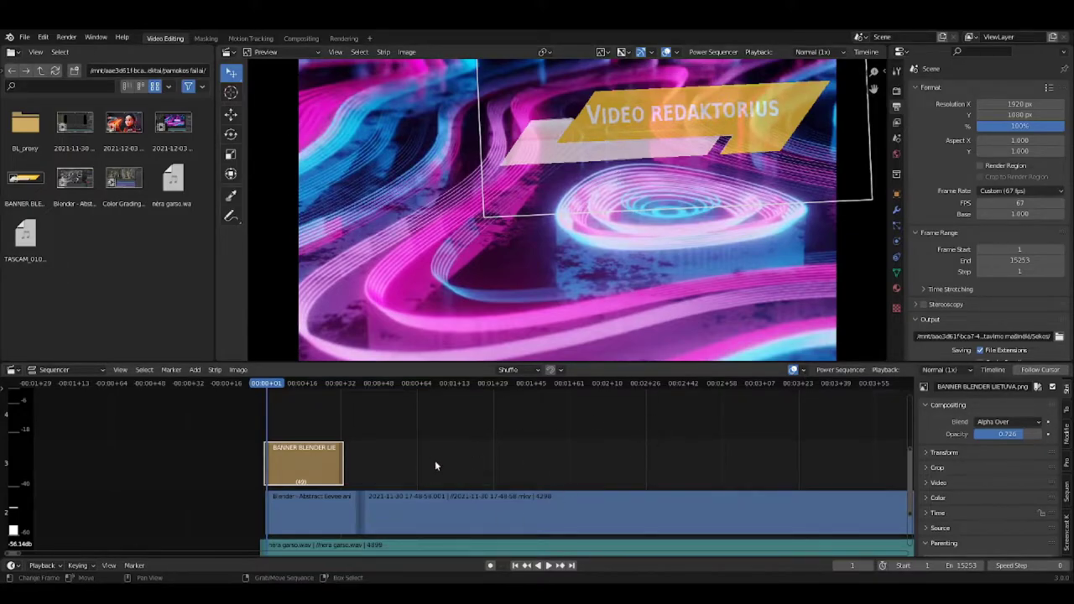
scroll(253, 453, "up", 3)
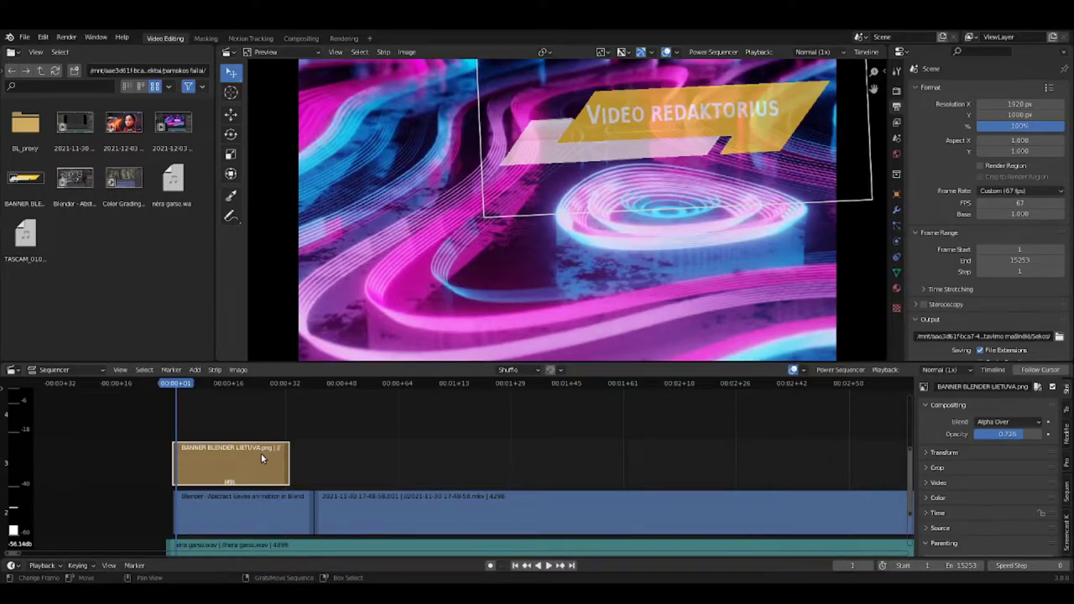
left_click(287, 460)
key("g")
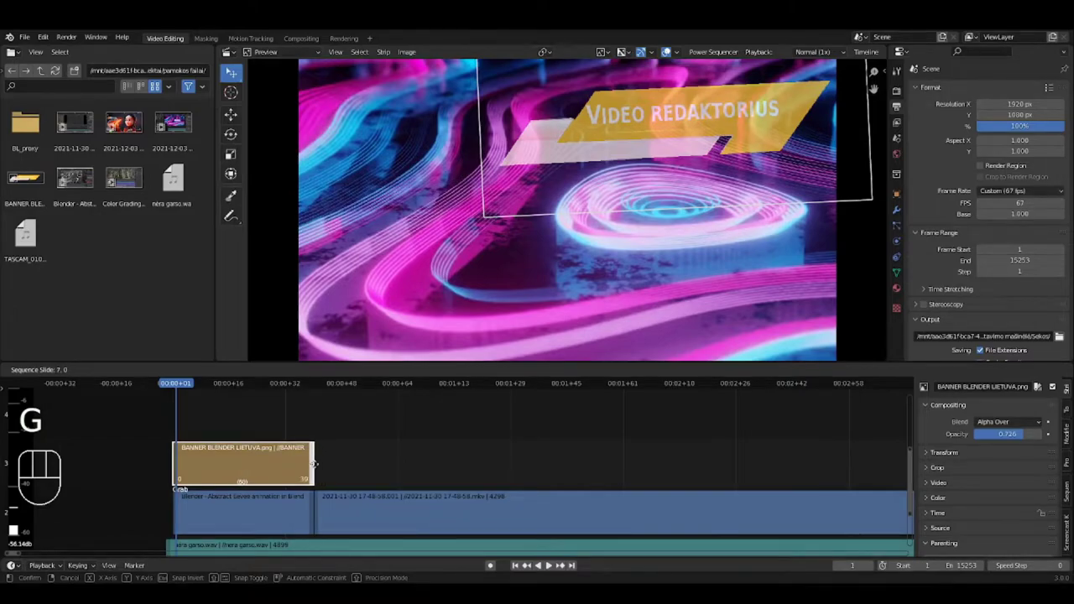
left_click(312, 466)
left_click(327, 443)
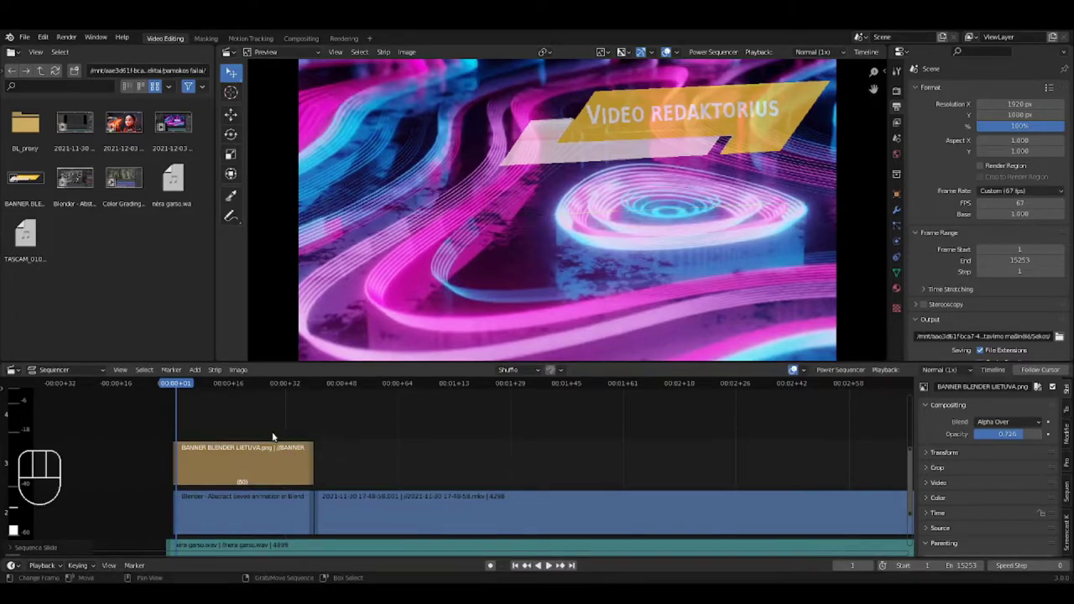
- Place the playhead at frame 0 and insert a keyframe on the banner strip's opacity
scroll(327, 443, "up", 1)
middle_click_drag(151, 470, 370, 470)
scroll(368, 474, "up", 2)
scroll(487, 457, "up", 1)
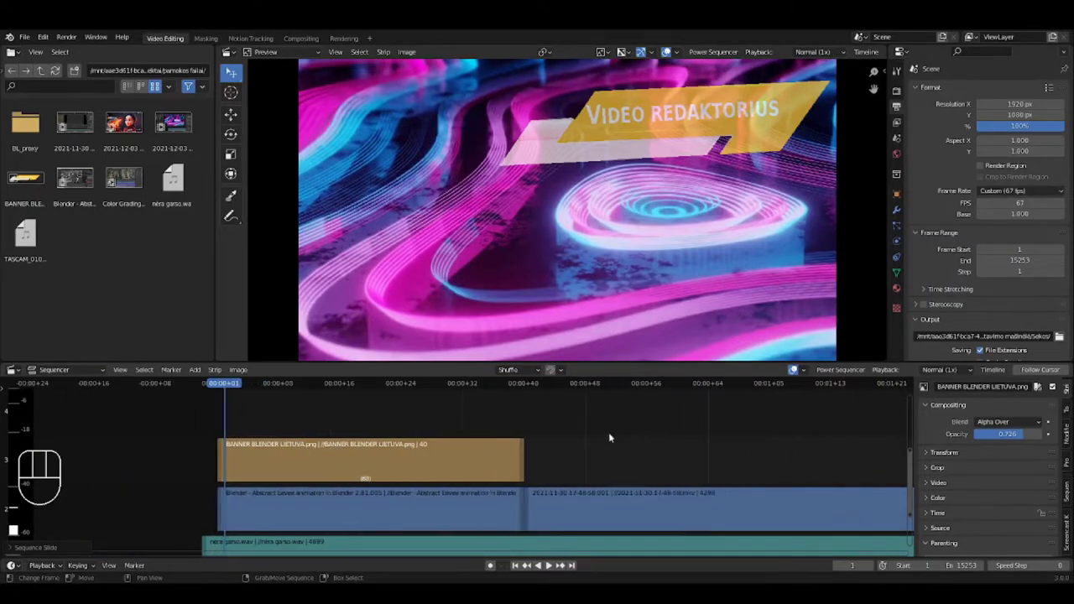
scroll(329, 489, "up", 2)
scroll(183, 490, "down", 1)
middle_click_drag(183, 490, 305, 406)
left_click(305, 405)
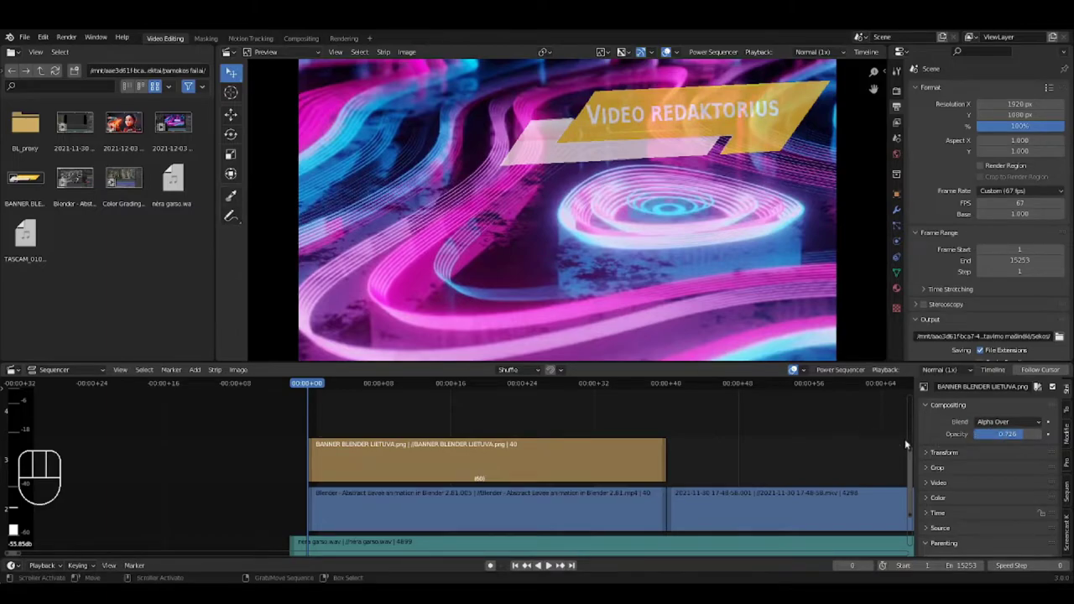
key("i")
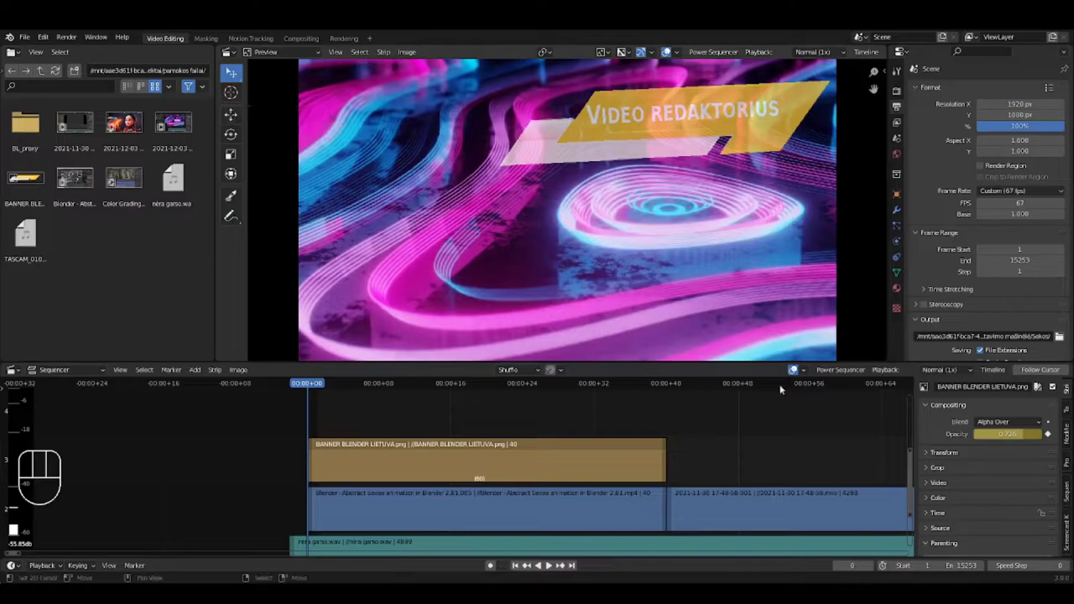
- Set the banner strip's opacity to 0 and update its keyframe at frame 0
left_click(938, 483)
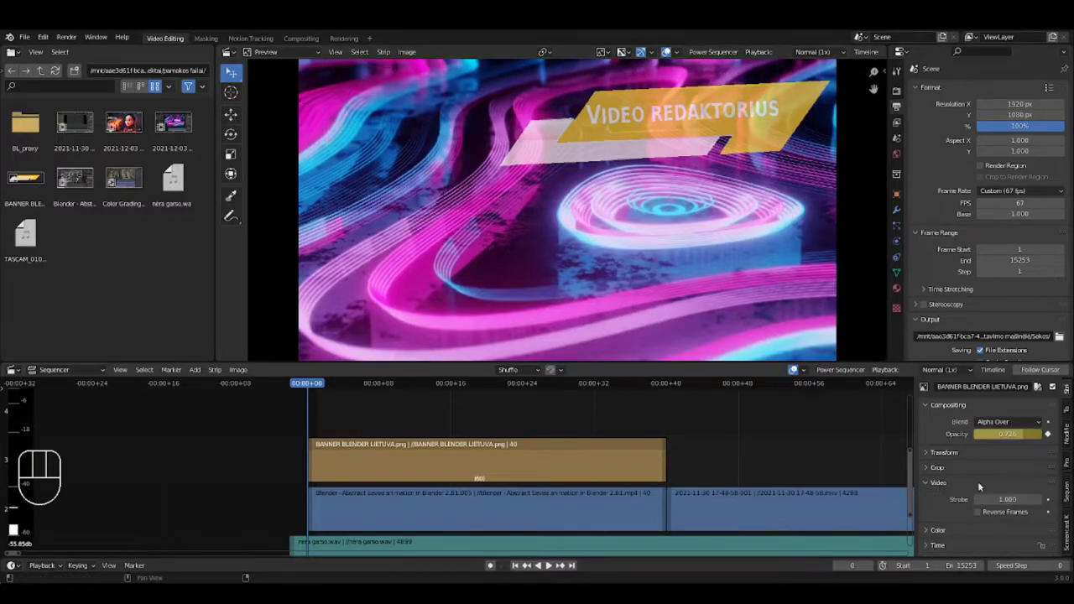
left_click(945, 452)
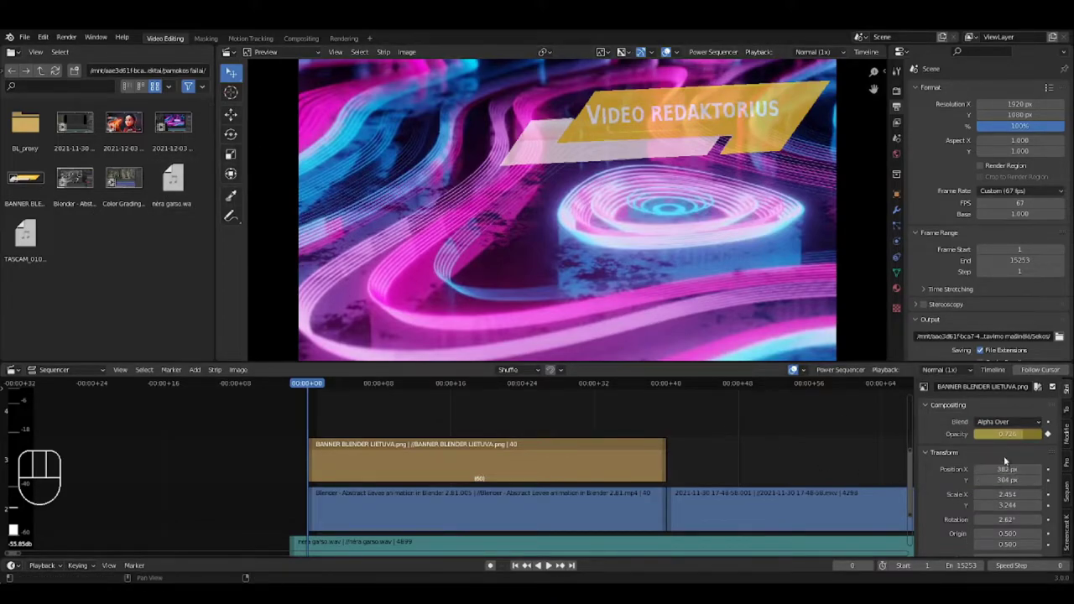
left_click(925, 453)
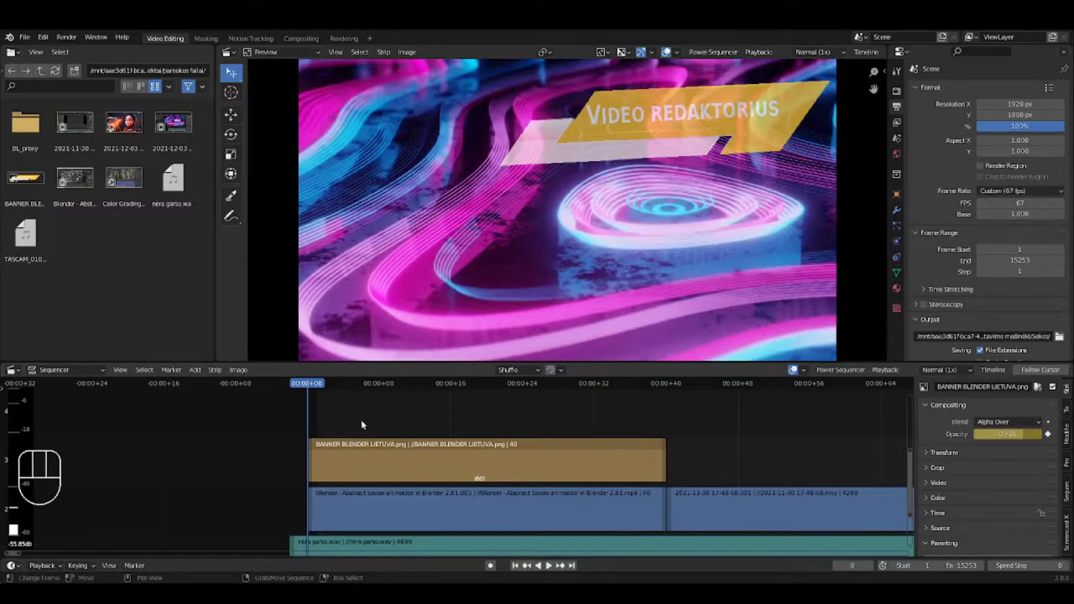
left_click(999, 434)
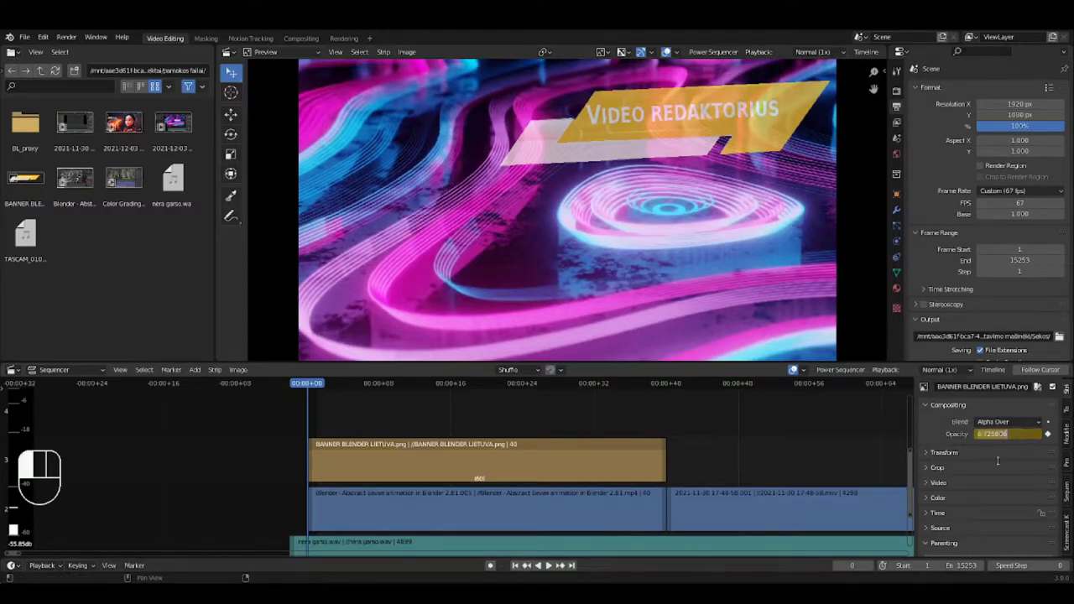
type("0")
key("Return")
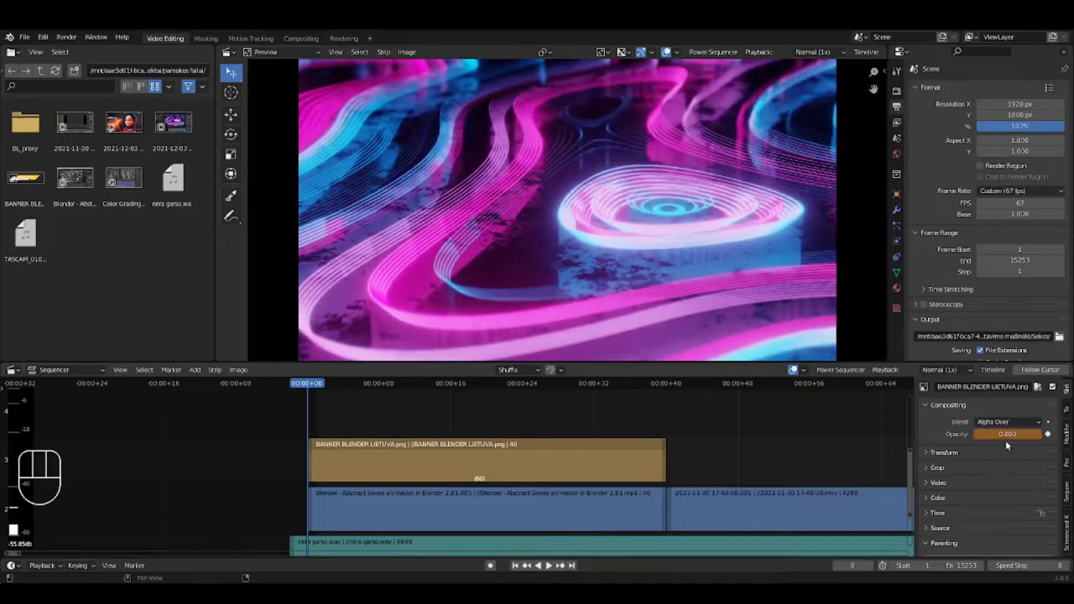
key("i")
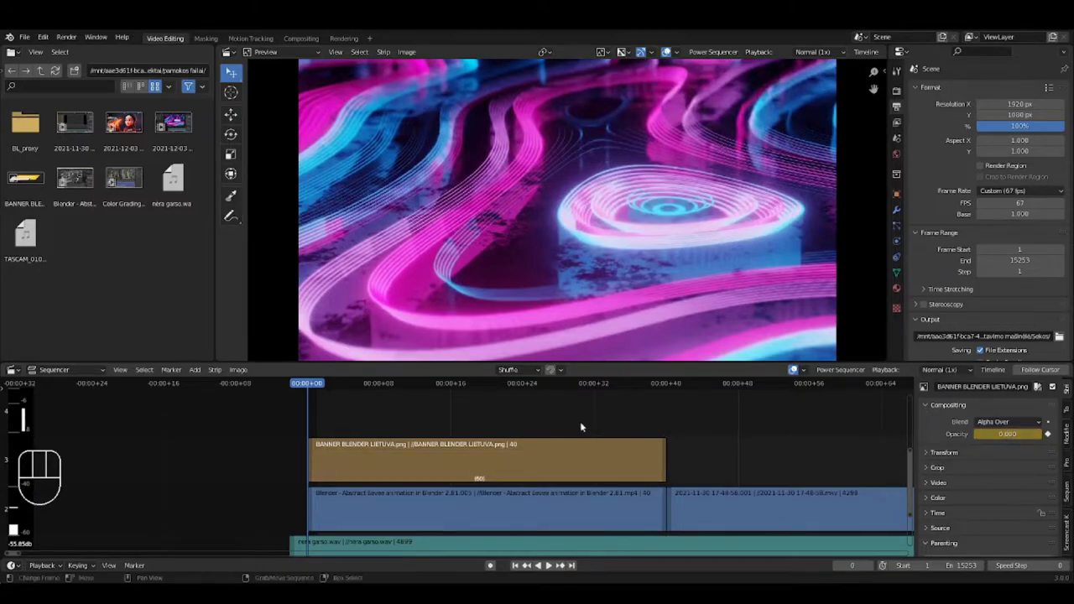
- Place the playhead at frame 16, set the banner strip's opacity to 0.5 and insert a keyframe on it
left_click(450, 418)
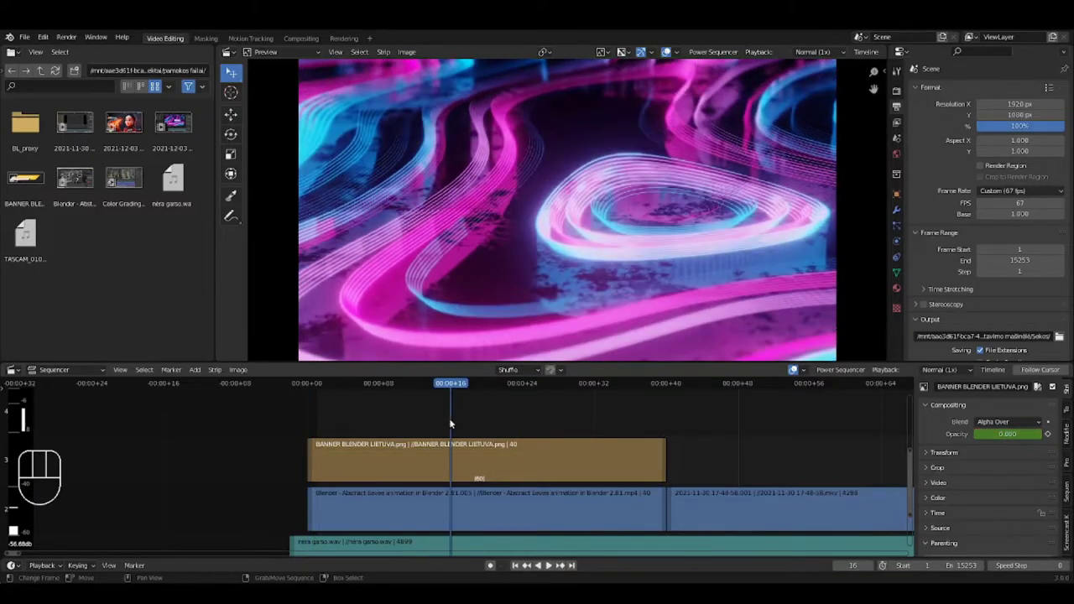
left_click(995, 435)
type("0")
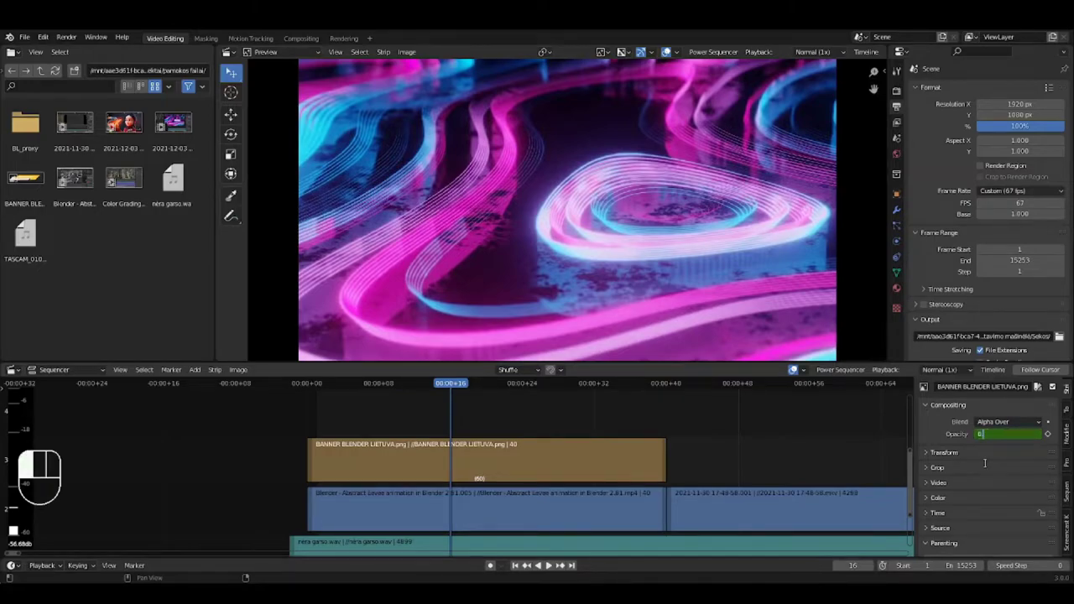
type(".5")
key("Return")
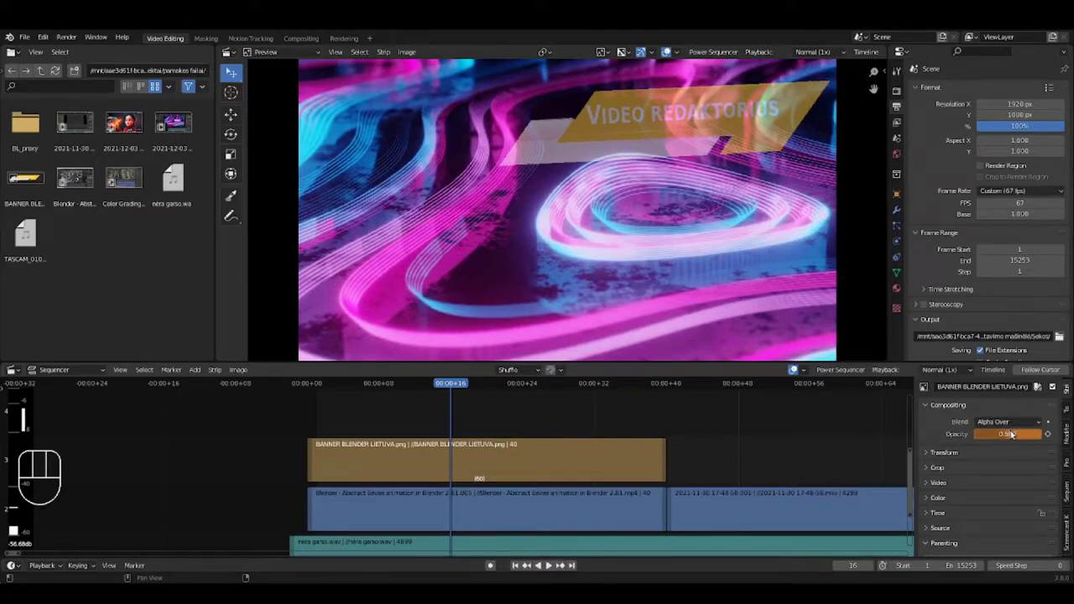
key("i")
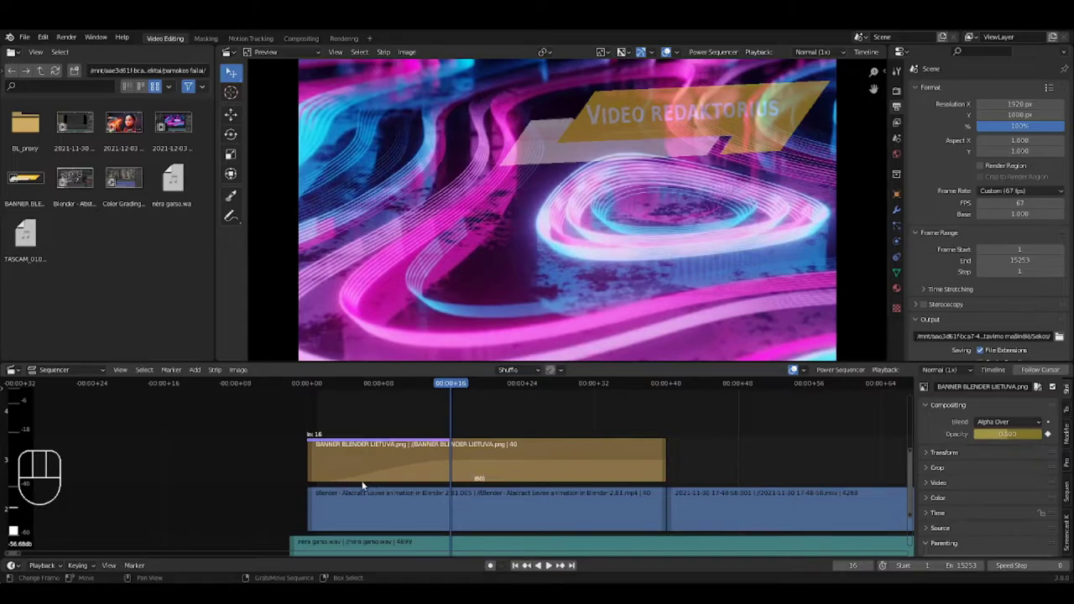
- Set the playback sync mode to Sync to Audio
scroll(428, 485, "down", 2)
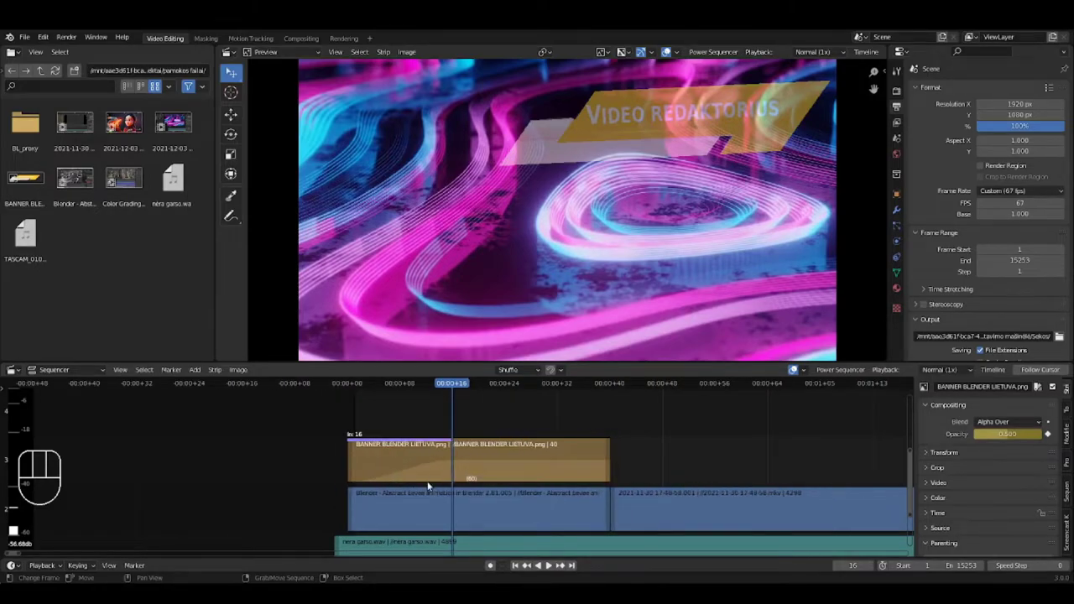
left_click(46, 567)
left_click(42, 565)
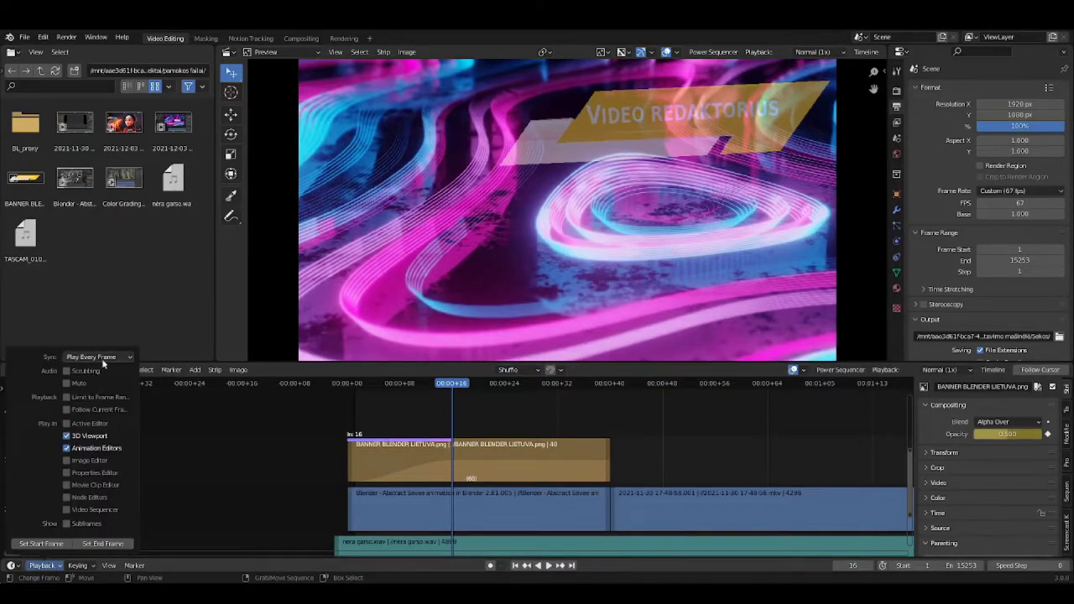
left_click(160, 421)
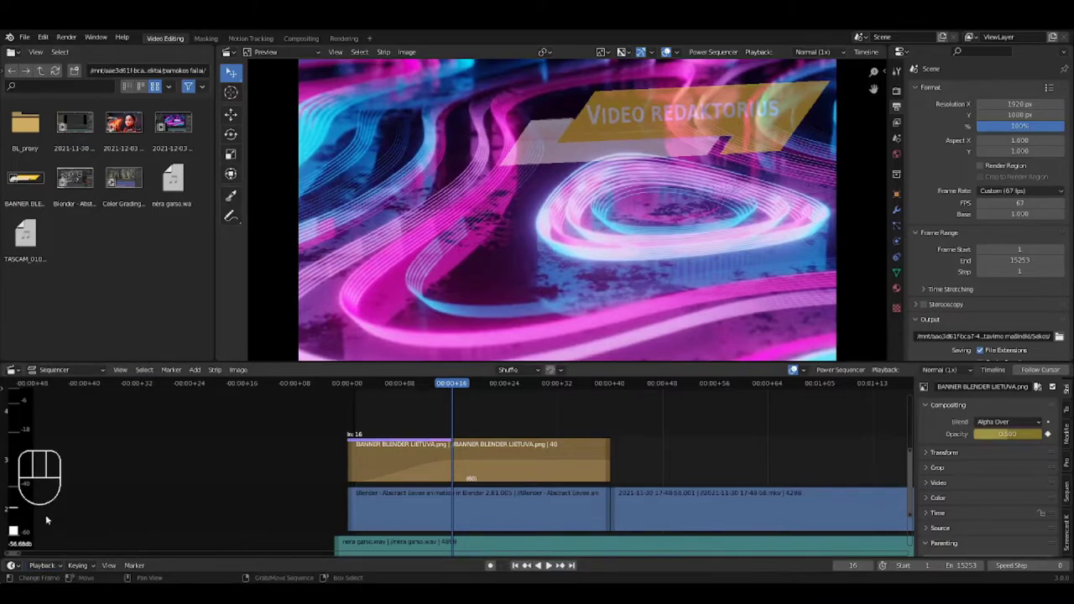
left_click(43, 565)
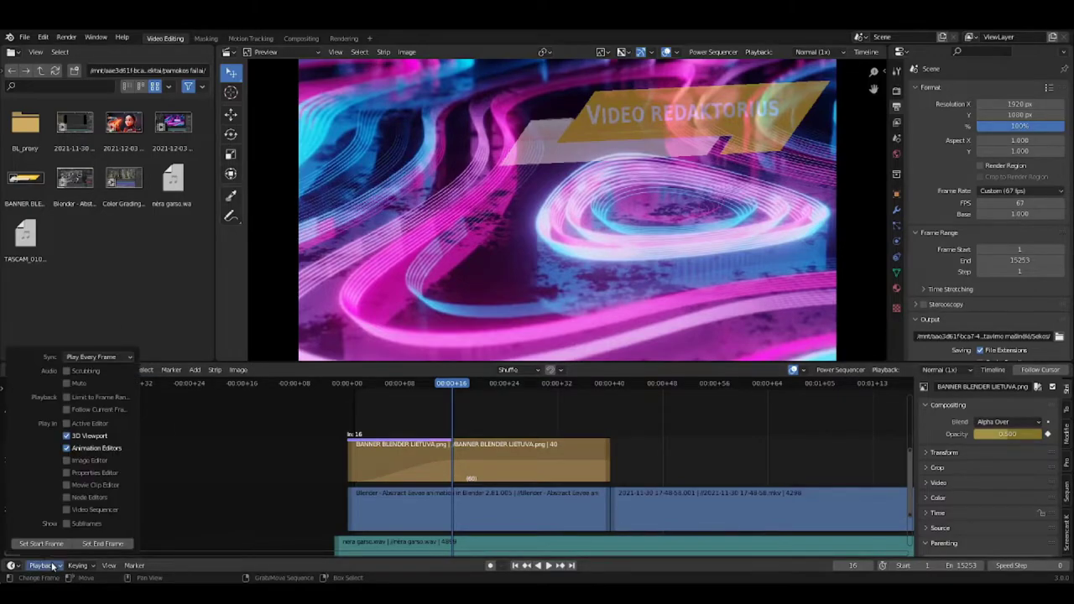
left_click(120, 358)
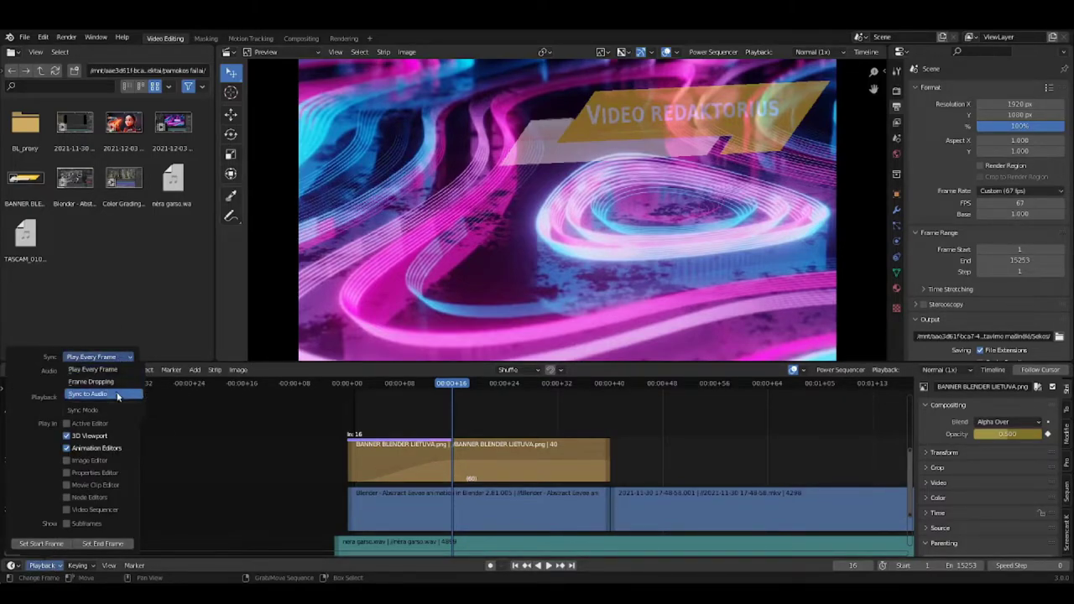
left_click(117, 394)
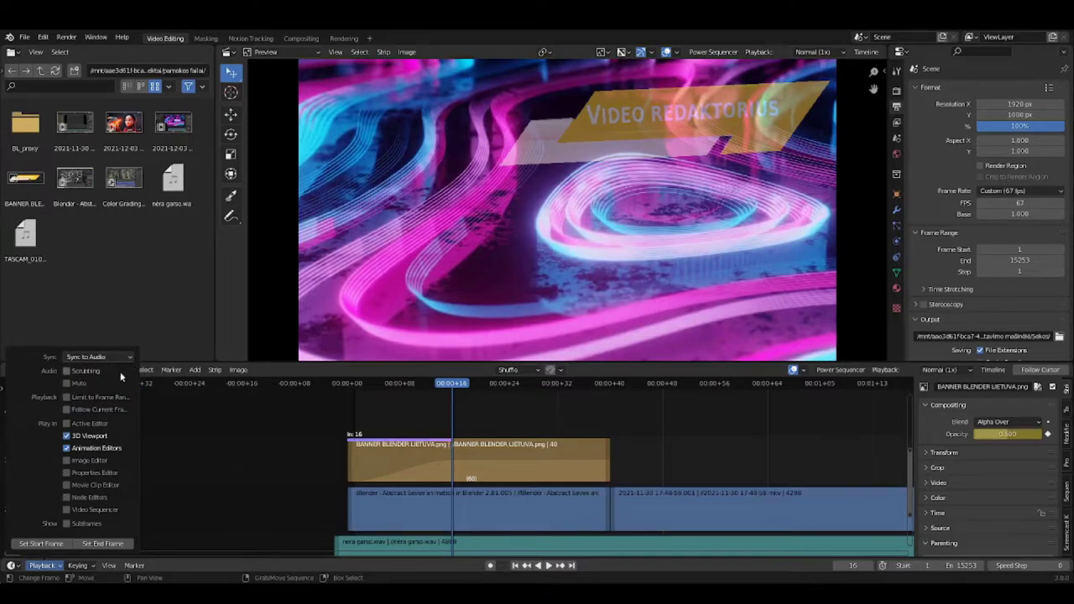
scroll(284, 508, "down", 5)
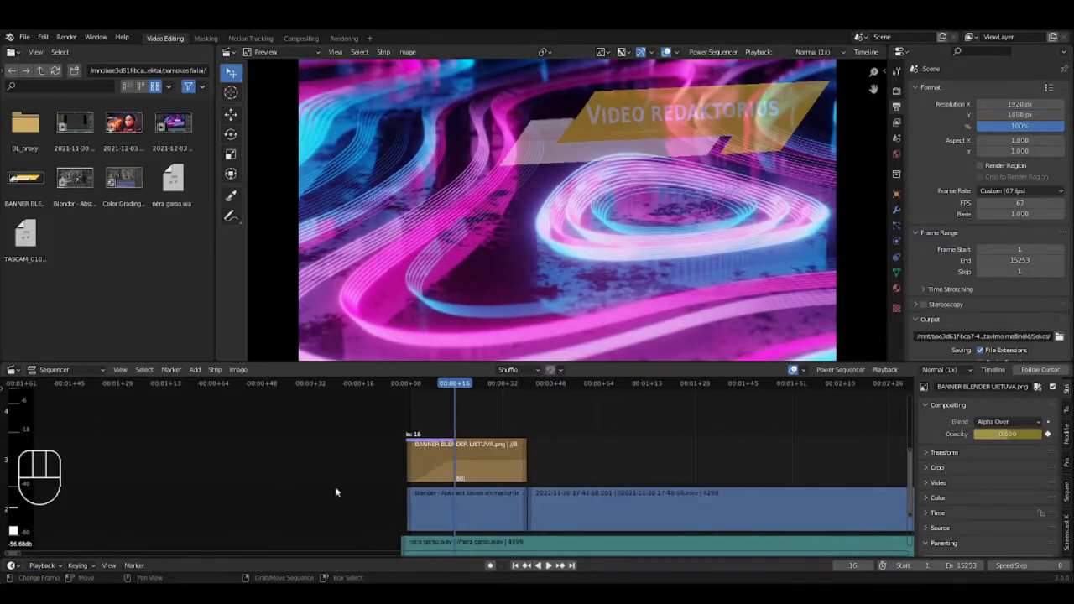
scroll(516, 464, "down", 6)
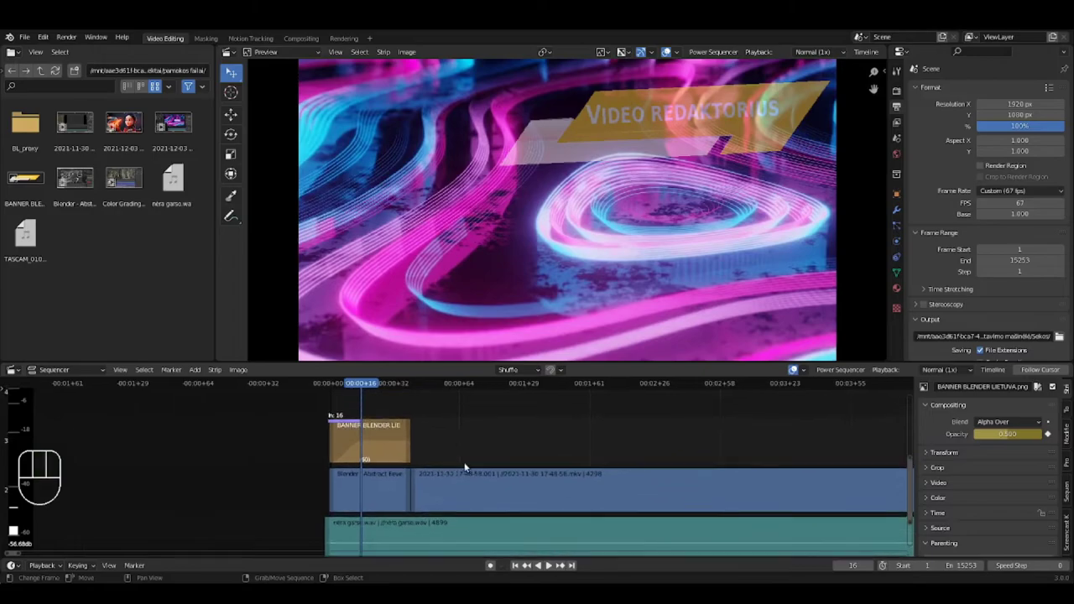
scroll(381, 487, "up", 15)
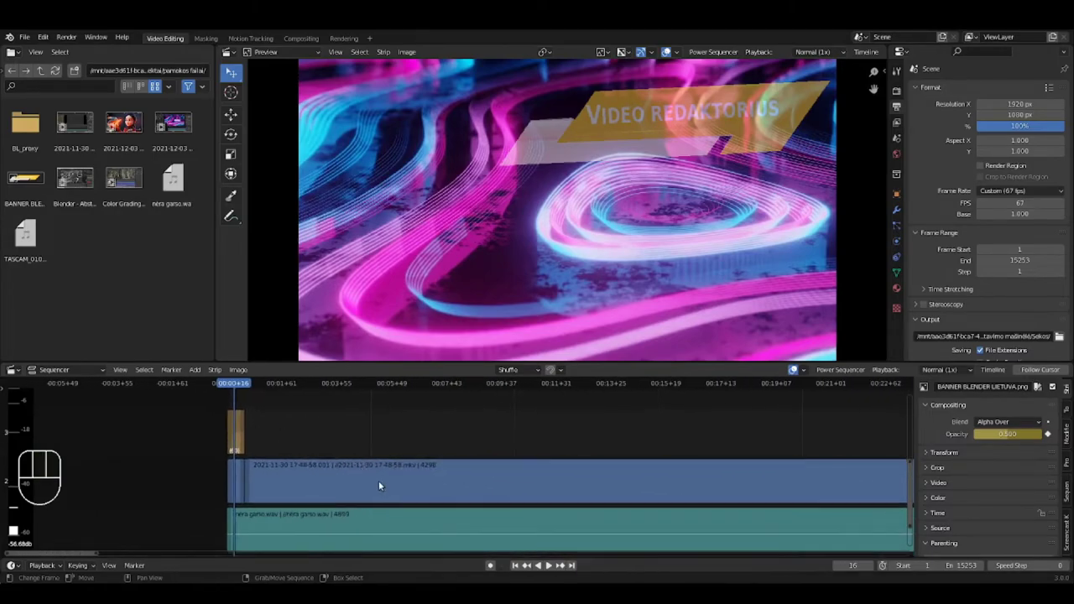
scroll(374, 499, "up", 2)
scroll(372, 499, "down", 2)
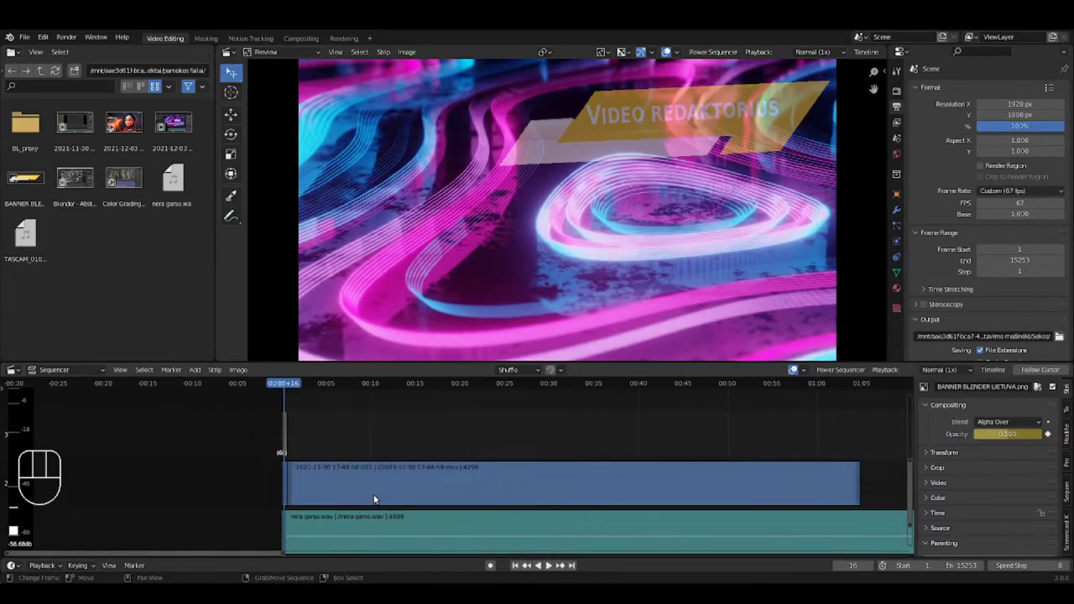
scroll(371, 512, "up", 1)
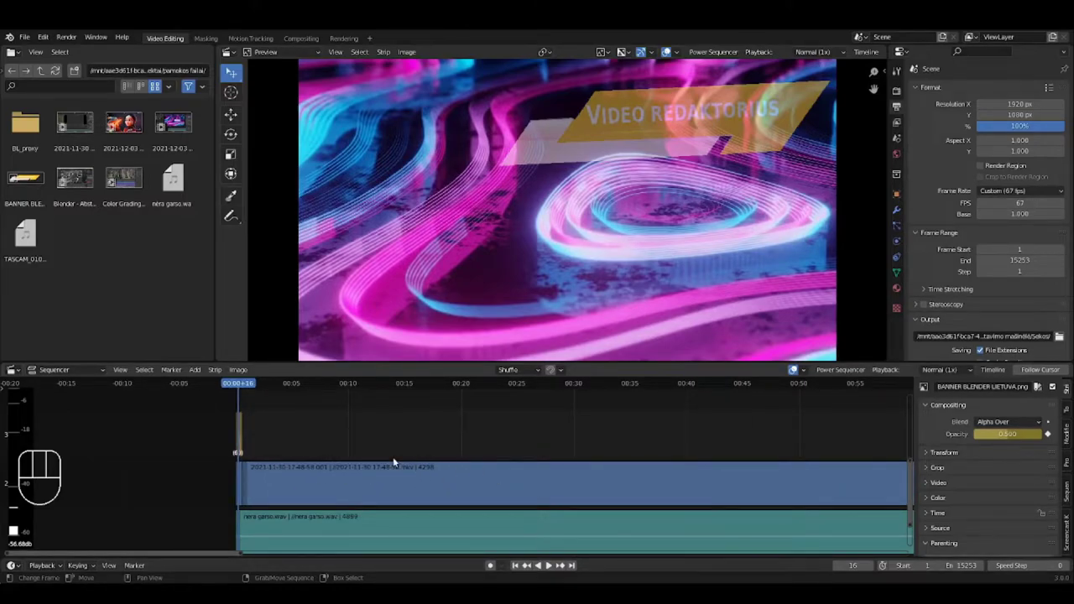
- Return the playback sync mode to Play Every Frame
left_click(42, 565)
left_click(97, 357)
left_click(101, 357)
left_click(105, 357)
left_click(110, 370)
- Examine the available playback sync modes, including Sync to Audio
left_click(41, 565)
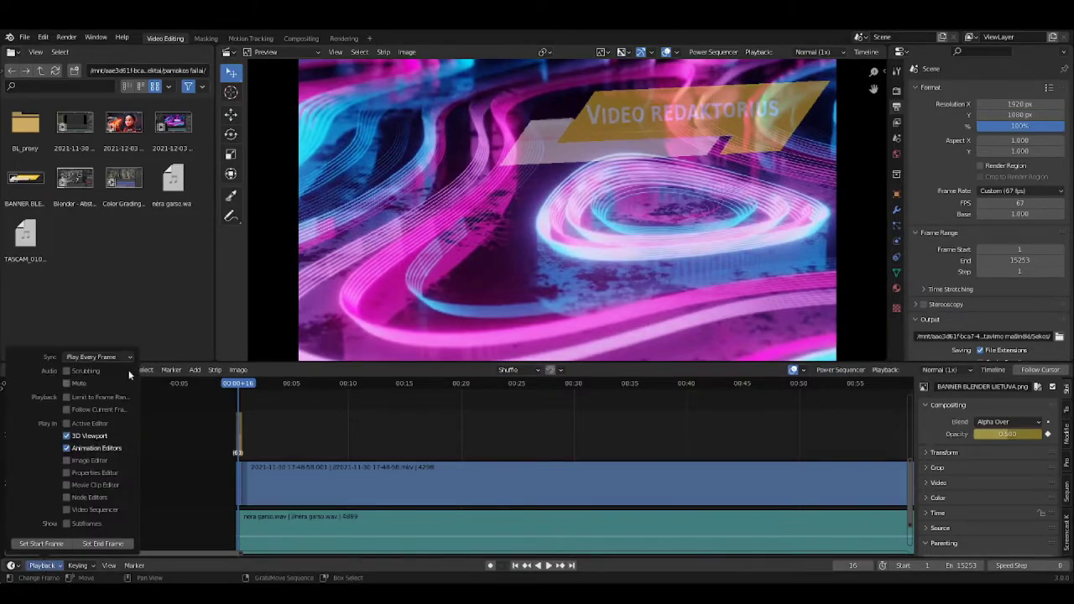
left_click(97, 357)
left_click(97, 395)
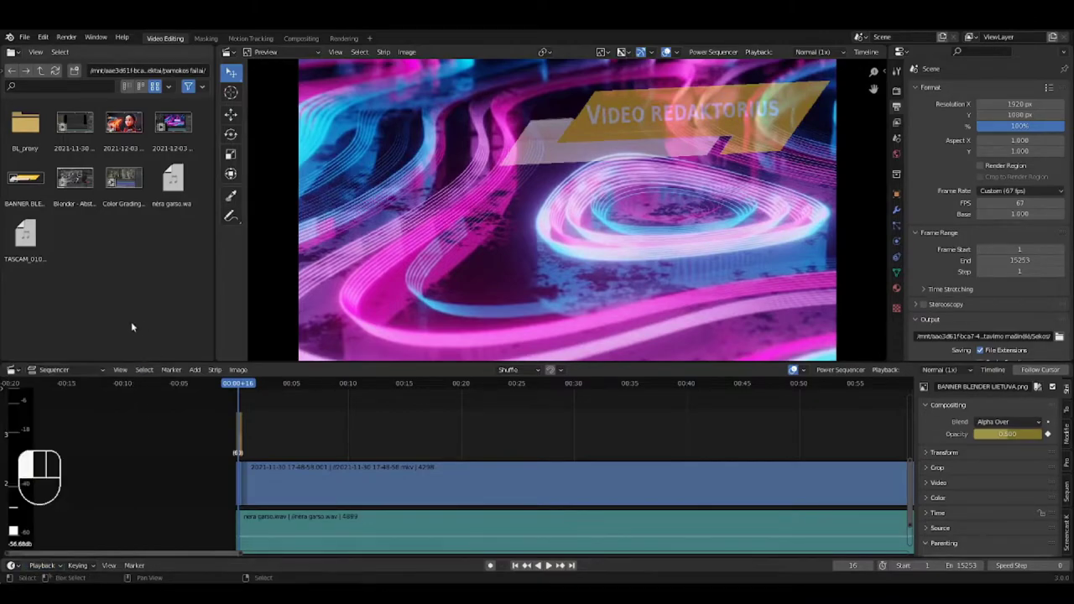
left_click(42, 565)
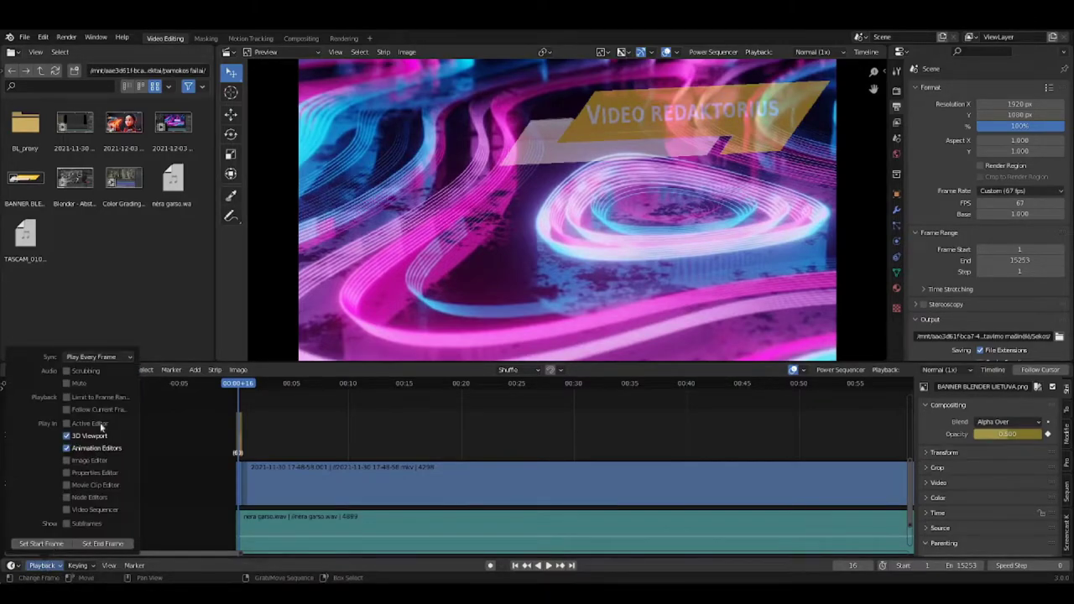
left_click(96, 358)
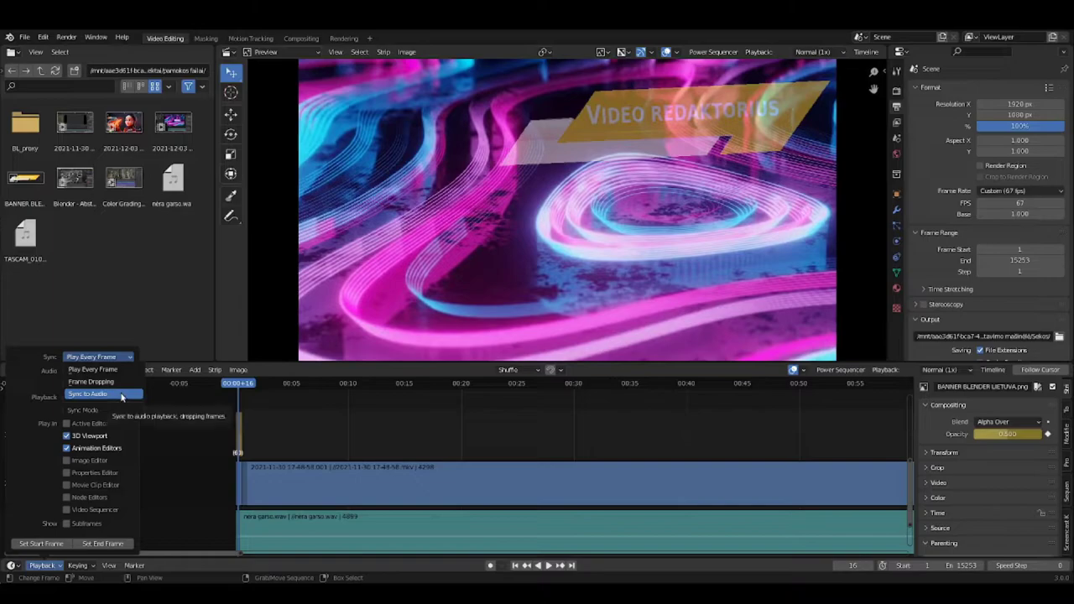
- Place the playhead at frame 1 and add a Text strip on the channel above the banner strip
scroll(341, 486, "down", 3)
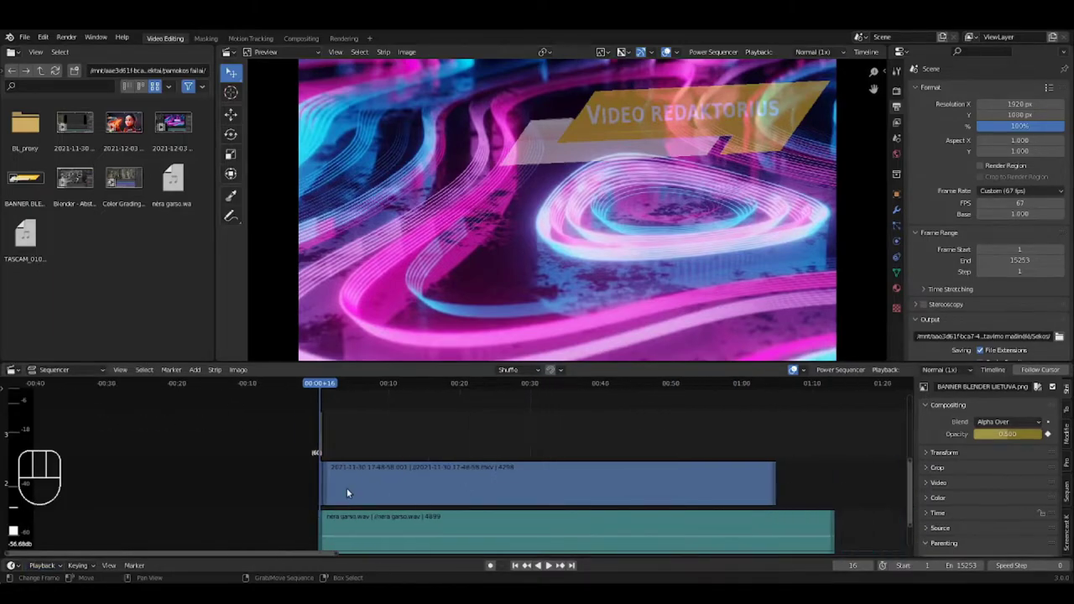
scroll(353, 479, "up", 4)
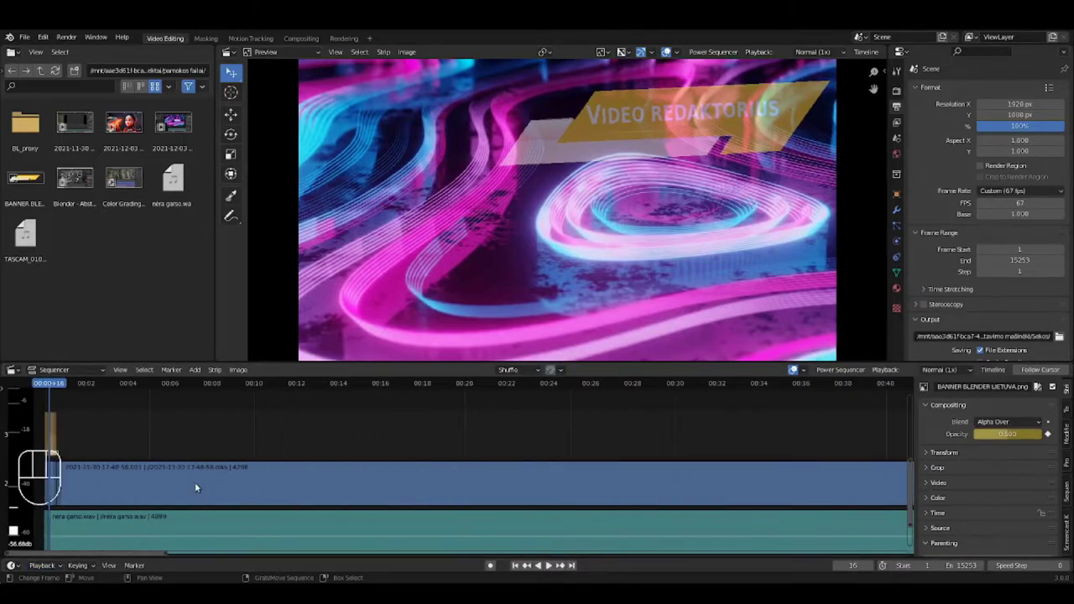
scroll(223, 494, "up", 4)
middle_click_drag(223, 494, 571, 463)
middle_click_drag(439, 453, 438, 487)
scroll(439, 487, "down", 1)
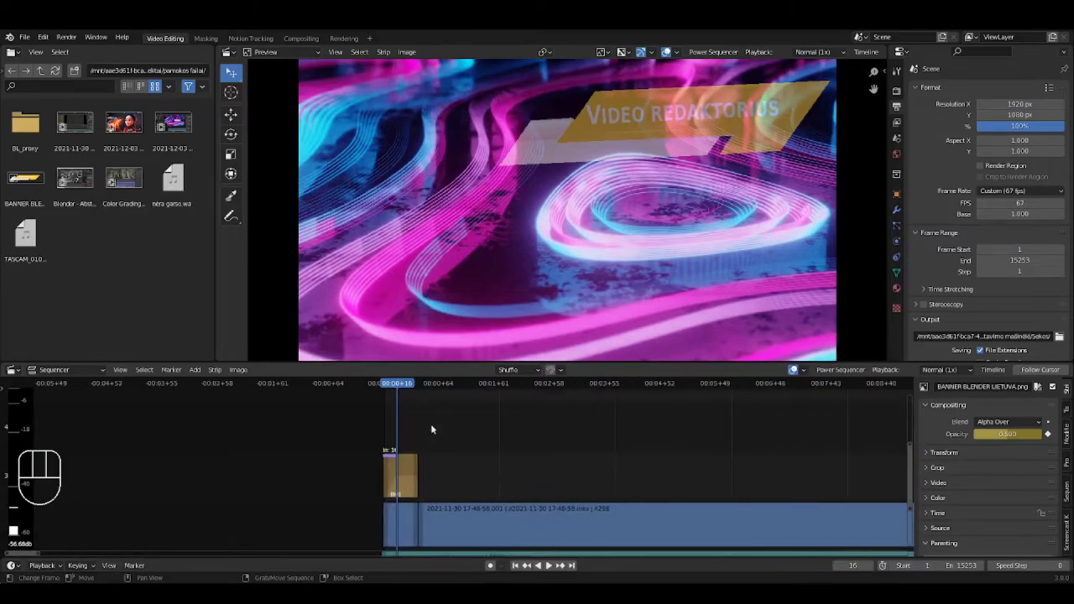
scroll(499, 260, "up", 1)
scroll(496, 261, "down", 2)
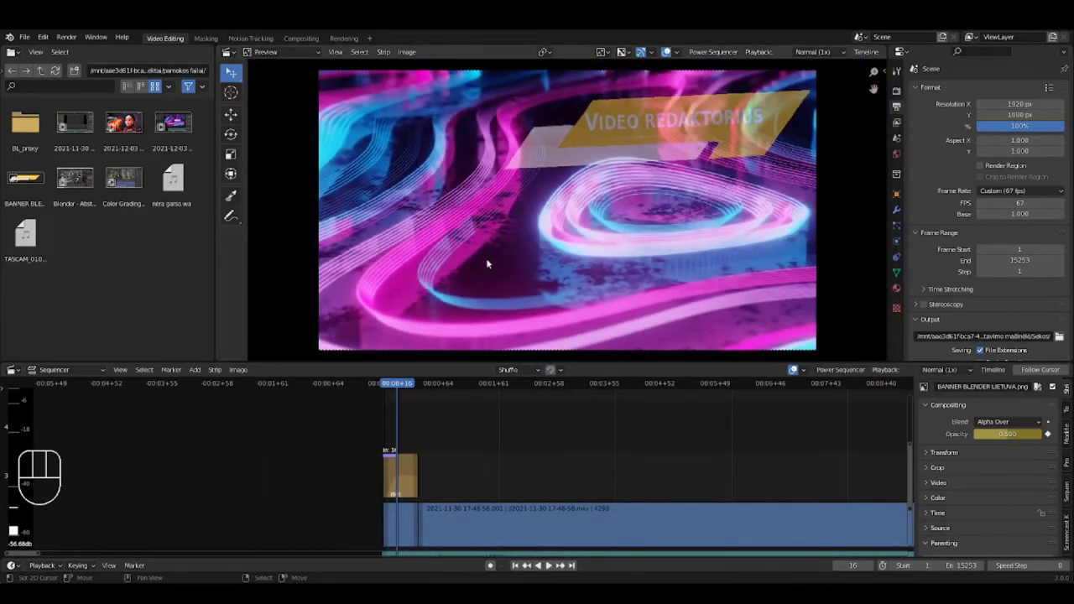
key("shift+Left")
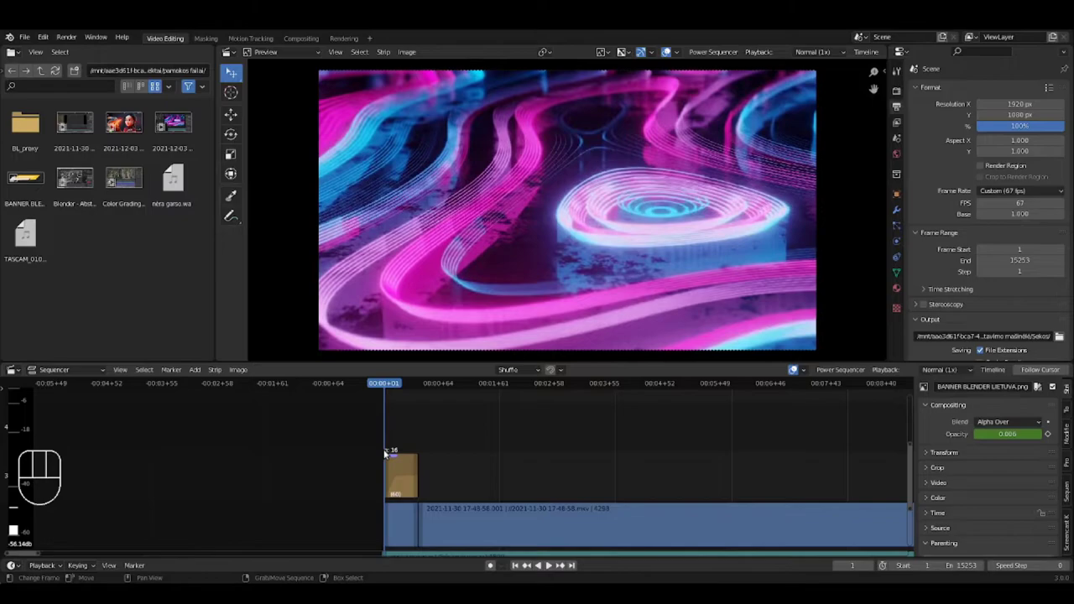
key("shift+a")
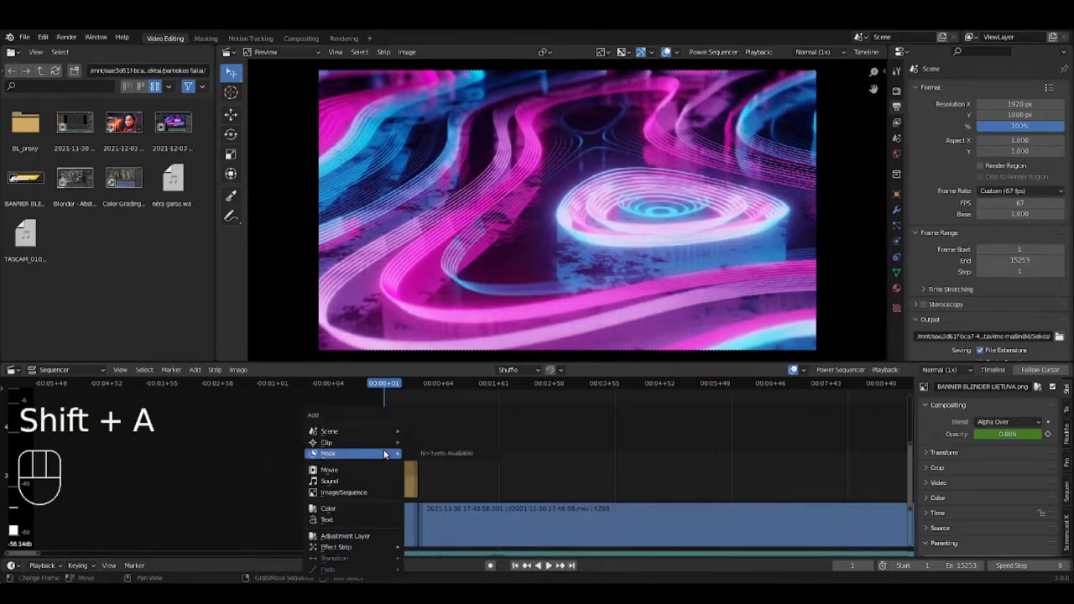
left_click(328, 519)
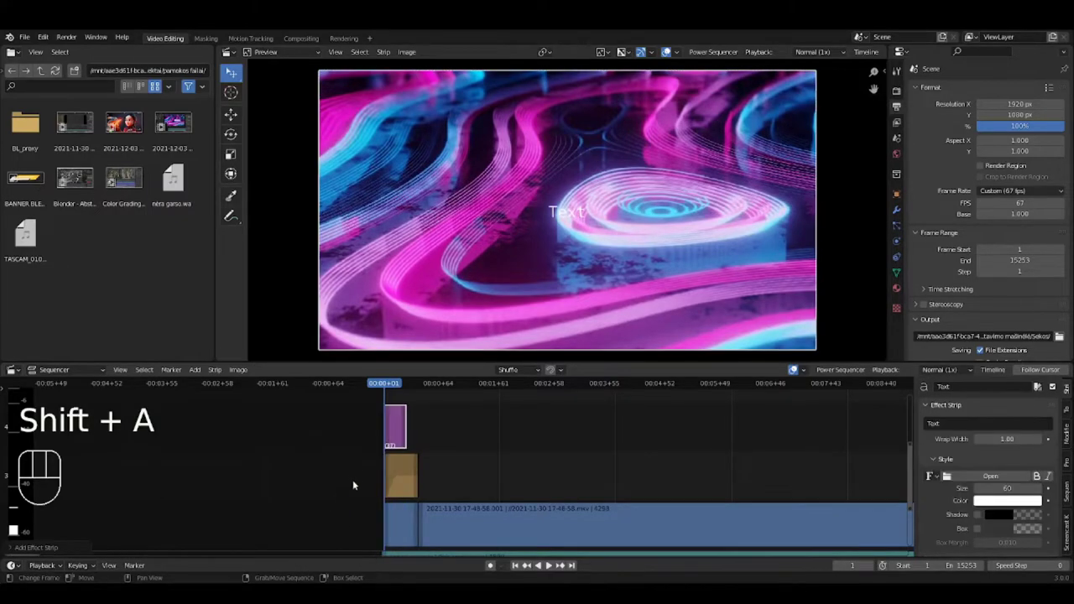
- Extend the end of the Text strip to align with the end of the banner strip below
scroll(403, 436, "up", 6)
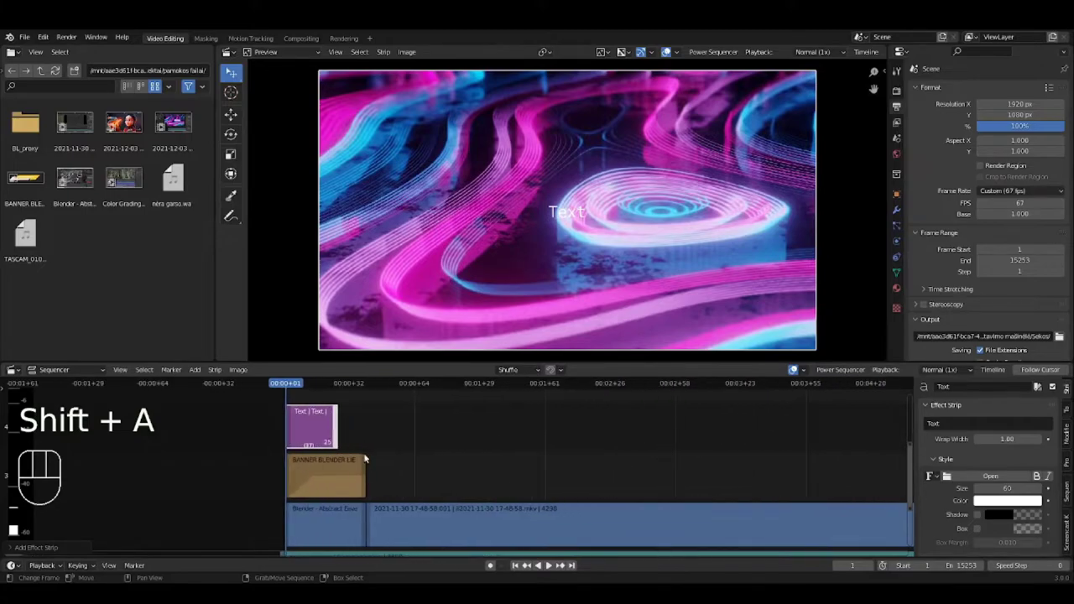
key("g")
left_click(371, 436)
scroll(353, 439, "up", 3)
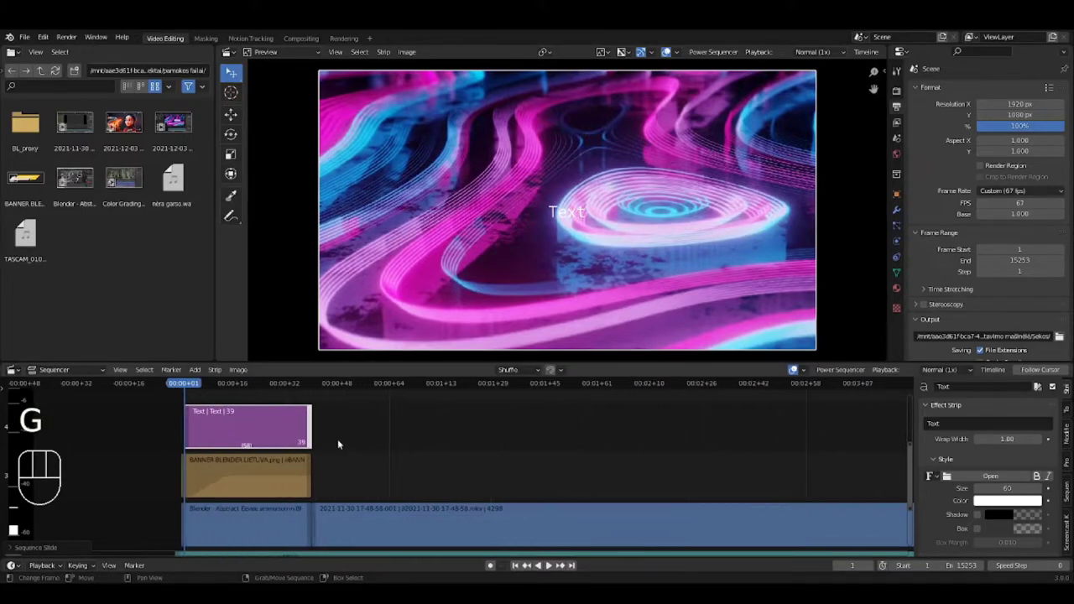
- Move the Text strip so its start aligns with the start of the banner strip
middle_click_drag(338, 439, 487, 456)
scroll(487, 455, "up", 6)
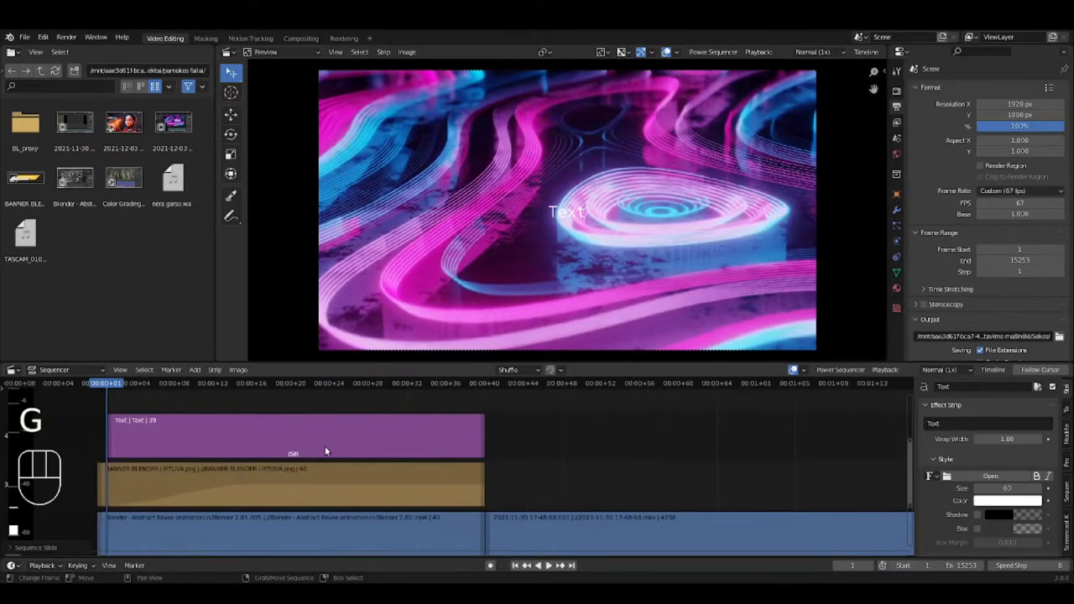
scroll(417, 448, "up", 2)
scroll(417, 449, "up", 3, "ctrl")
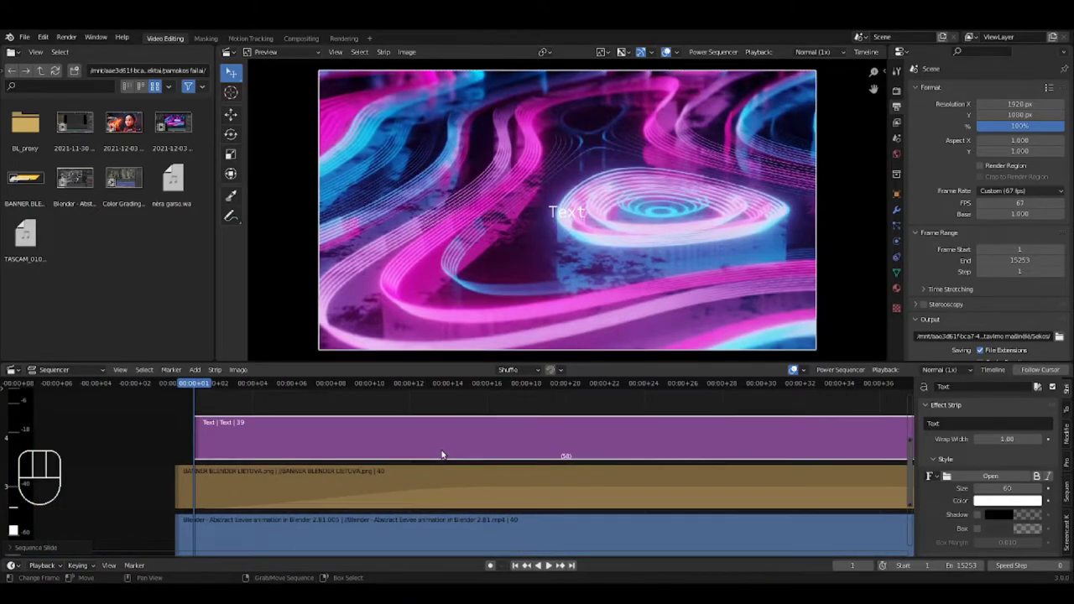
key("g")
left_click(400, 450)
scroll(401, 450, "down", 3)
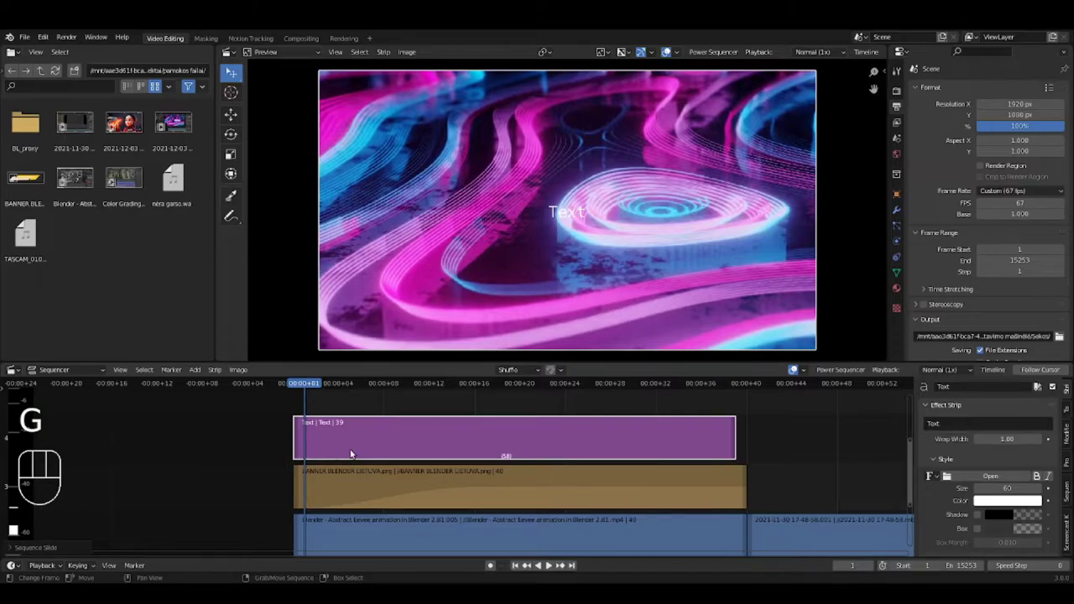
- Look through the Text strip's style, layout and compositing settings and open its blending mode choices
scroll(936, 476, "down", 2)
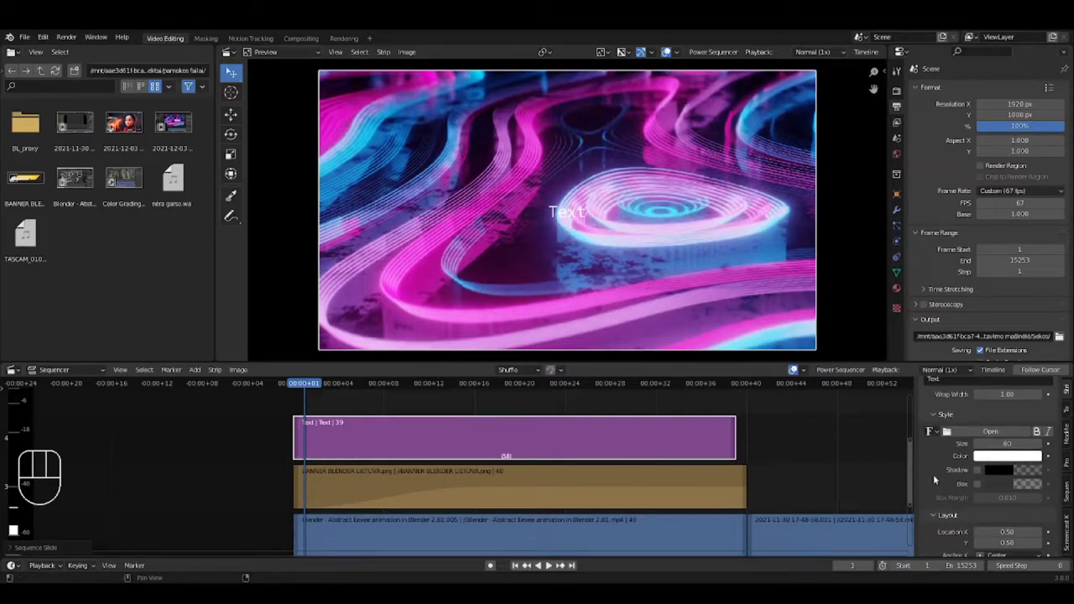
scroll(929, 482, "down", 1)
scroll(929, 486, "down", 5)
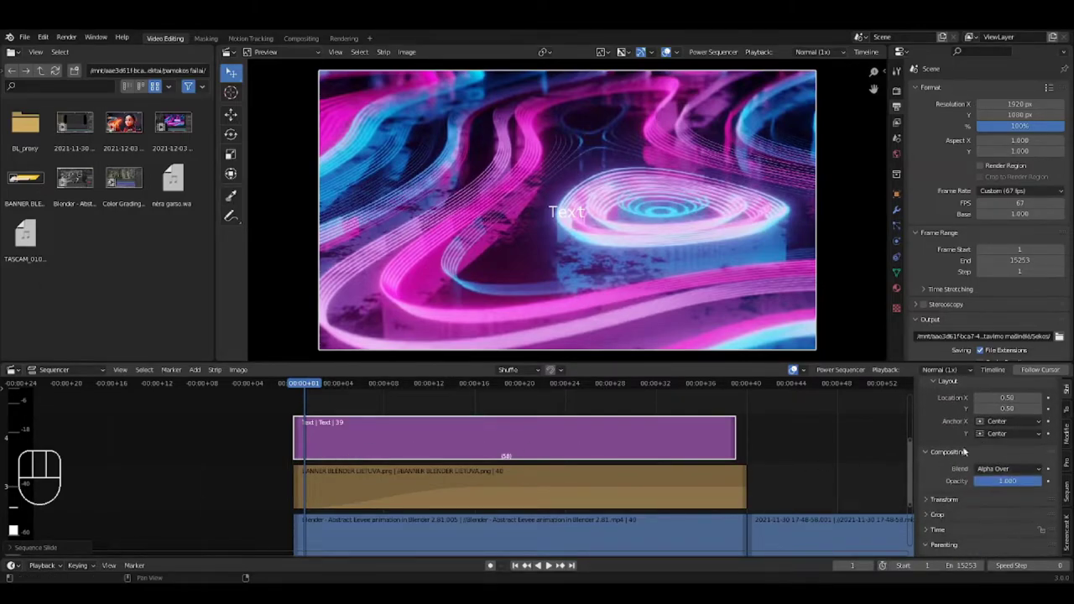
left_click(1009, 471)
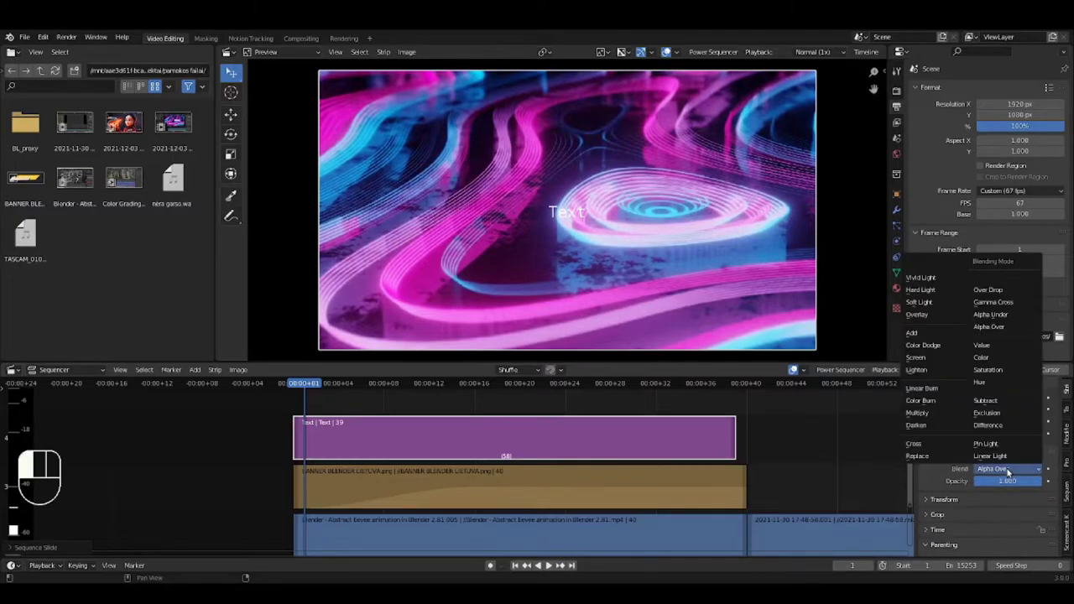
- Return the playhead to frame 5 and change the text strip's wording to "Pamoka"
left_click(791, 383)
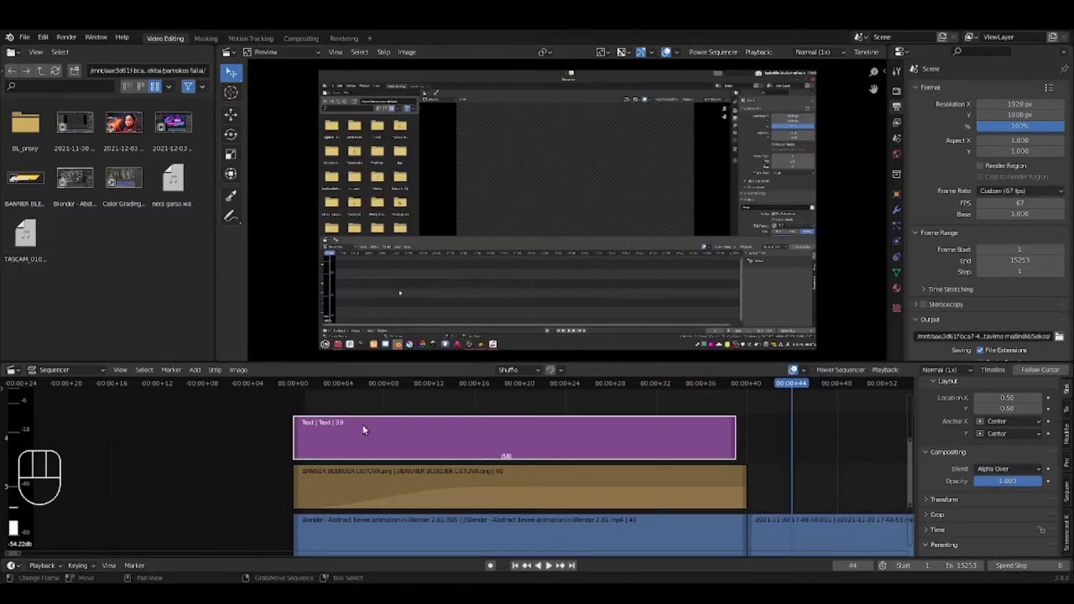
left_click(351, 383)
scroll(935, 442, "up", 4)
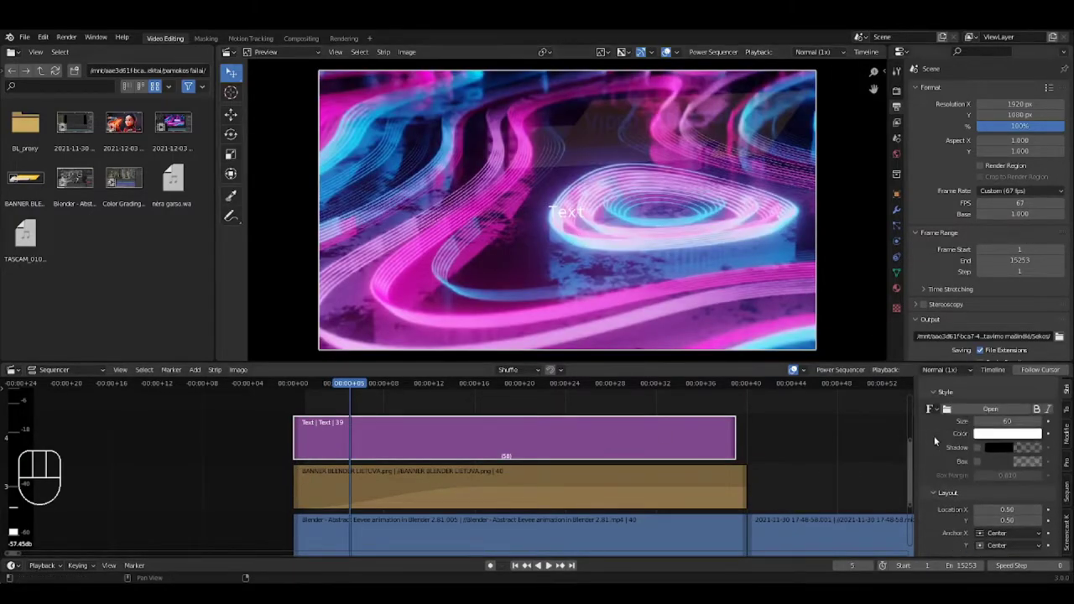
scroll(935, 436, "up", 2)
left_click(968, 423)
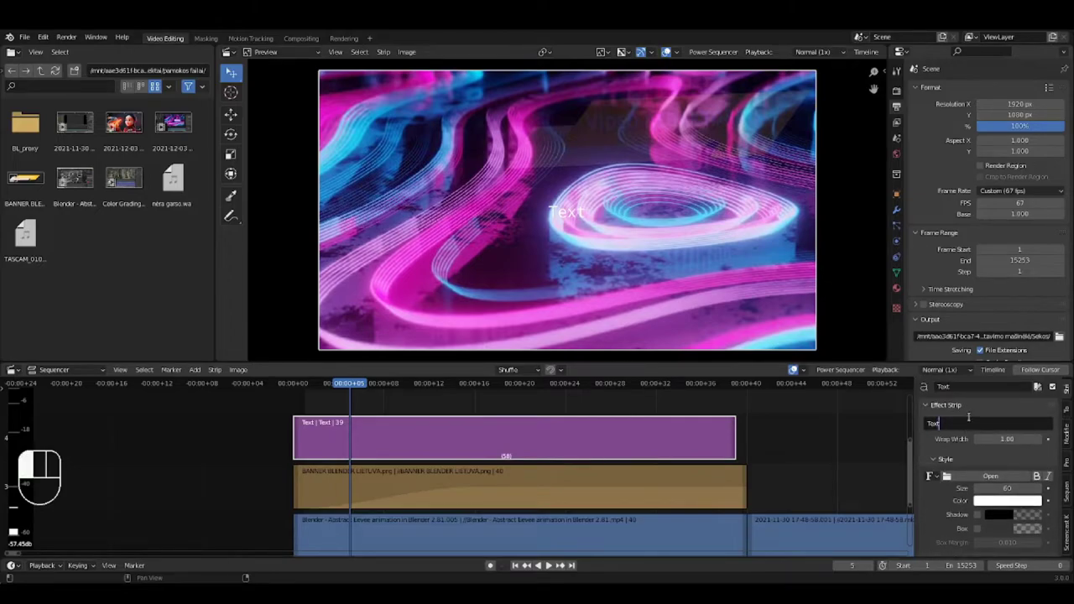
type("Pamoka")
key("Return")
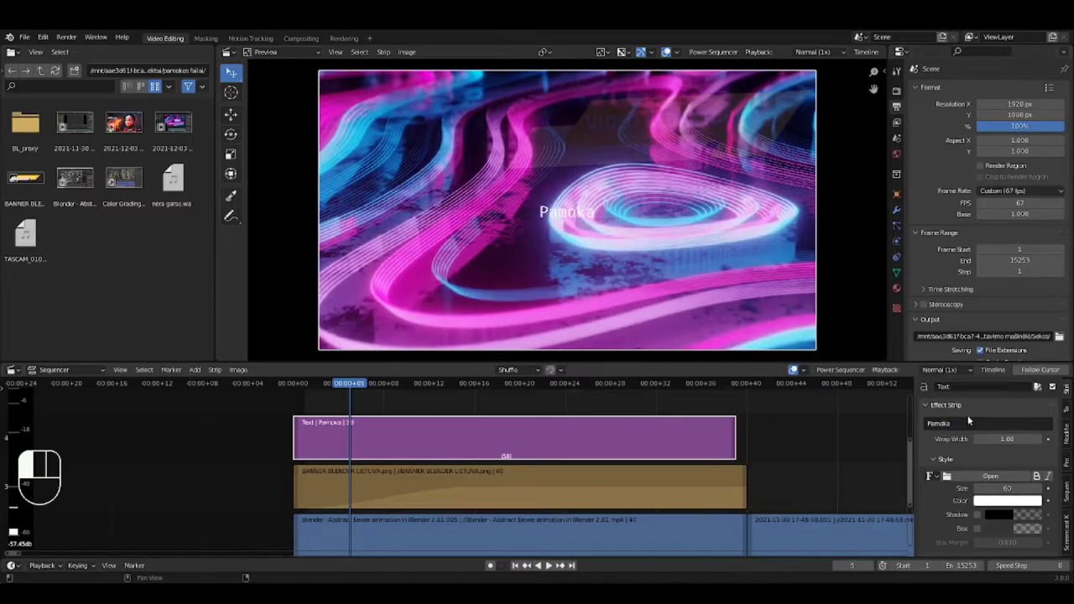
left_click(1007, 439)
left_click(993, 457)
scroll(974, 452, "down", 3)
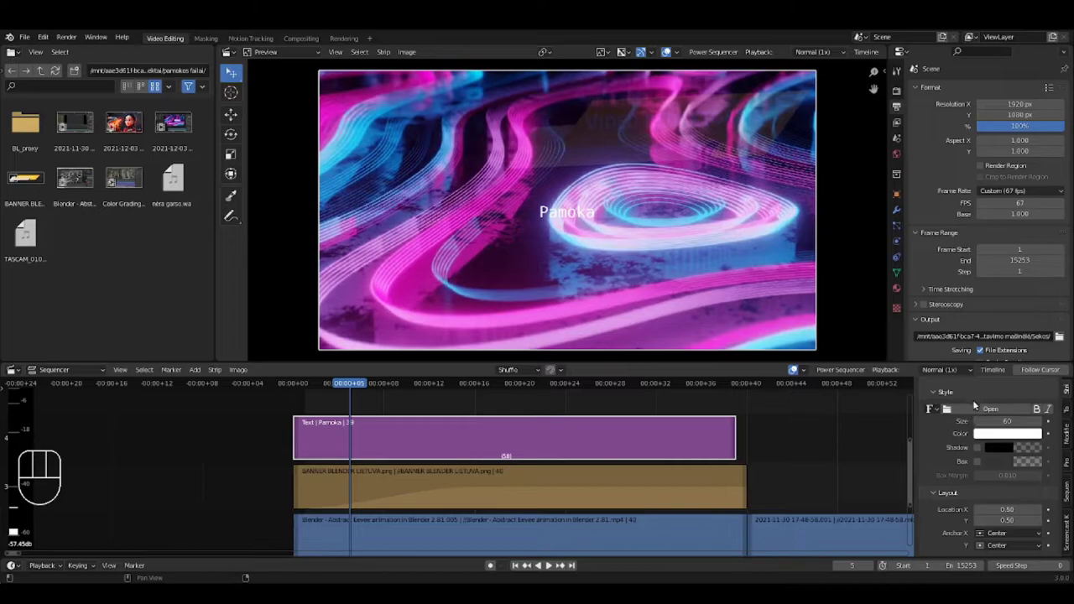
left_click(931, 409)
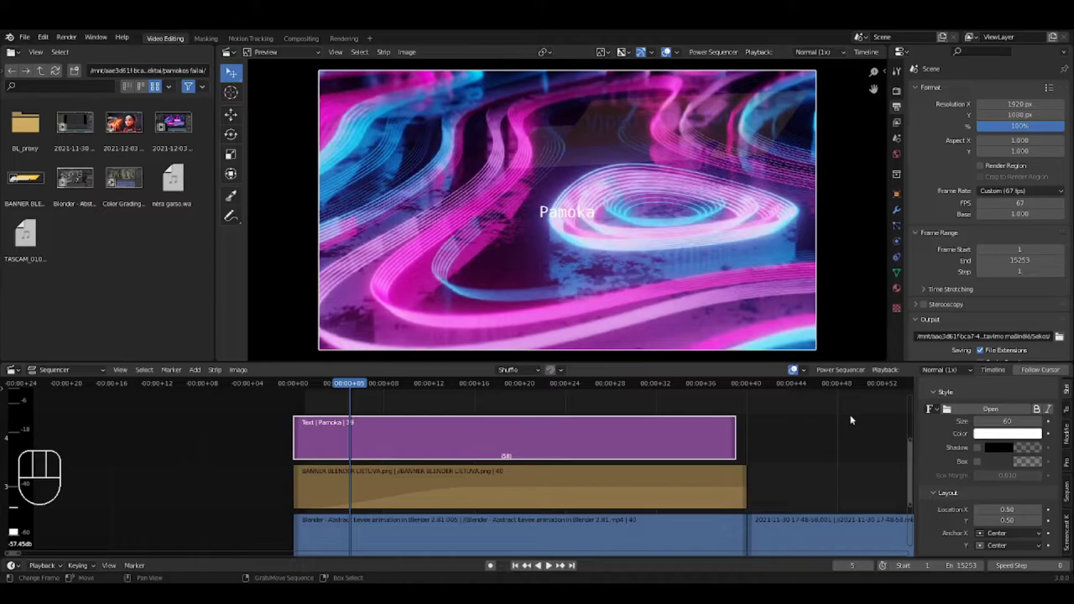
left_click(978, 451)
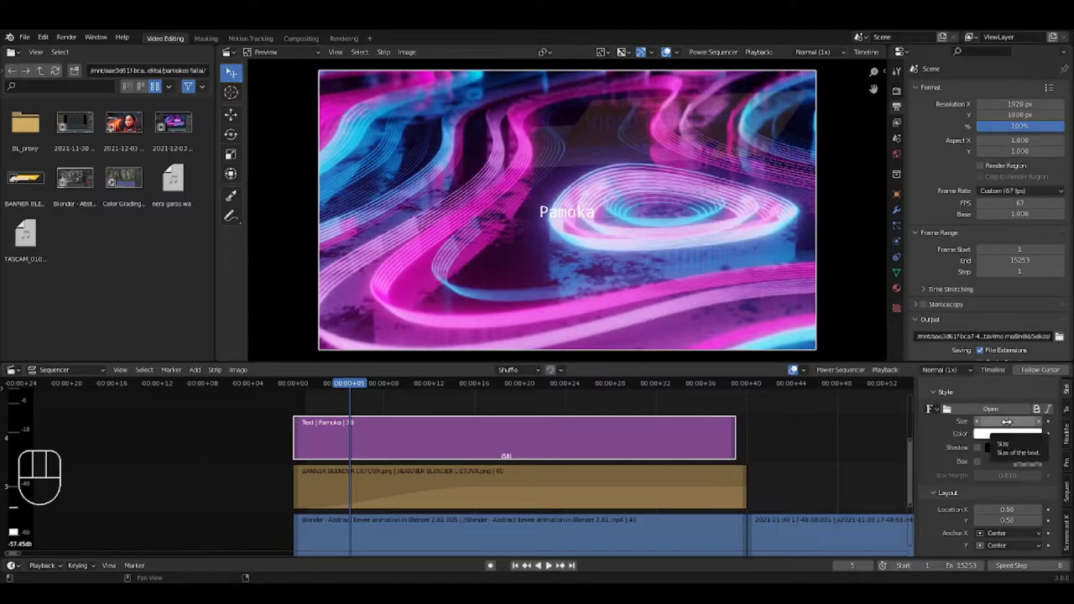
- Keyframe the text size at frame 5 and set the text's location to X 0.71, Y 0.28
key("i")
key("i")
key("Escape")
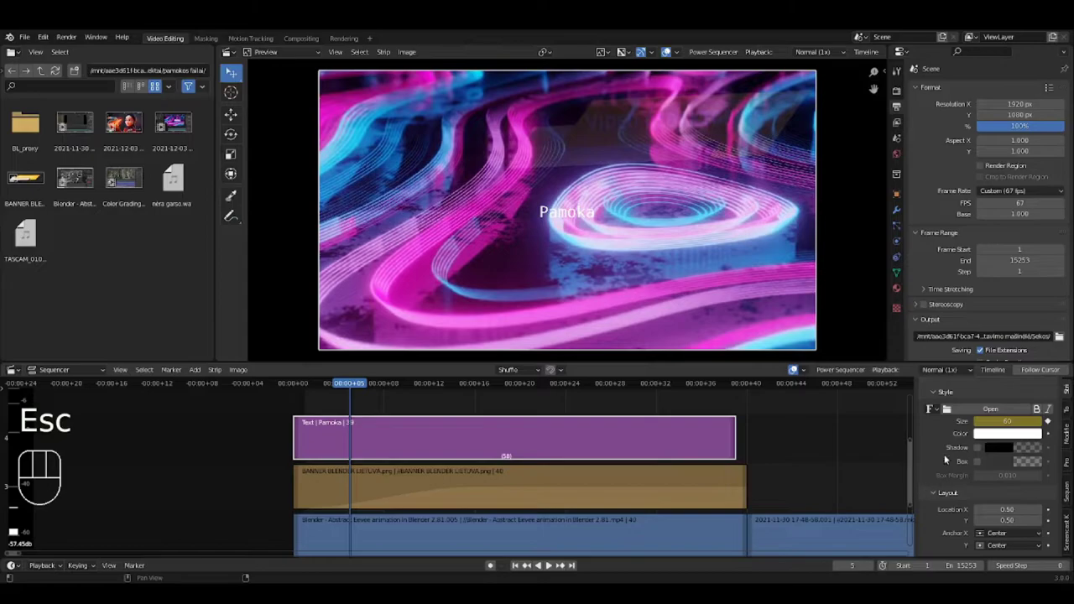
scroll(944, 464, "down", 2)
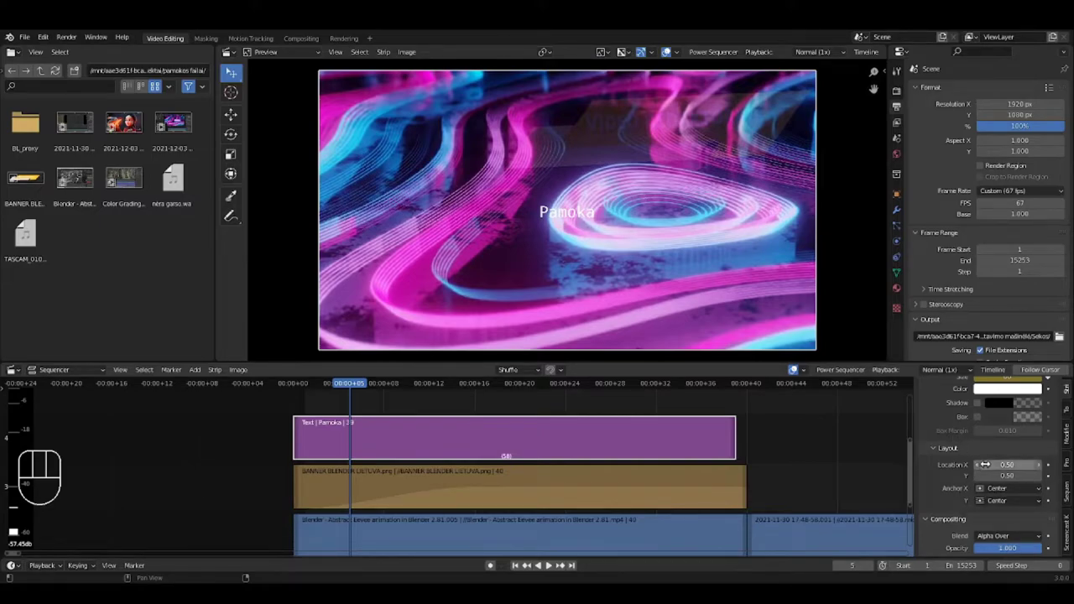
left_click_drag(1007, 464, 1041, 465)
- Move the Pamoka text strip to the lower-right corner of the video frame
left_click(230, 114)
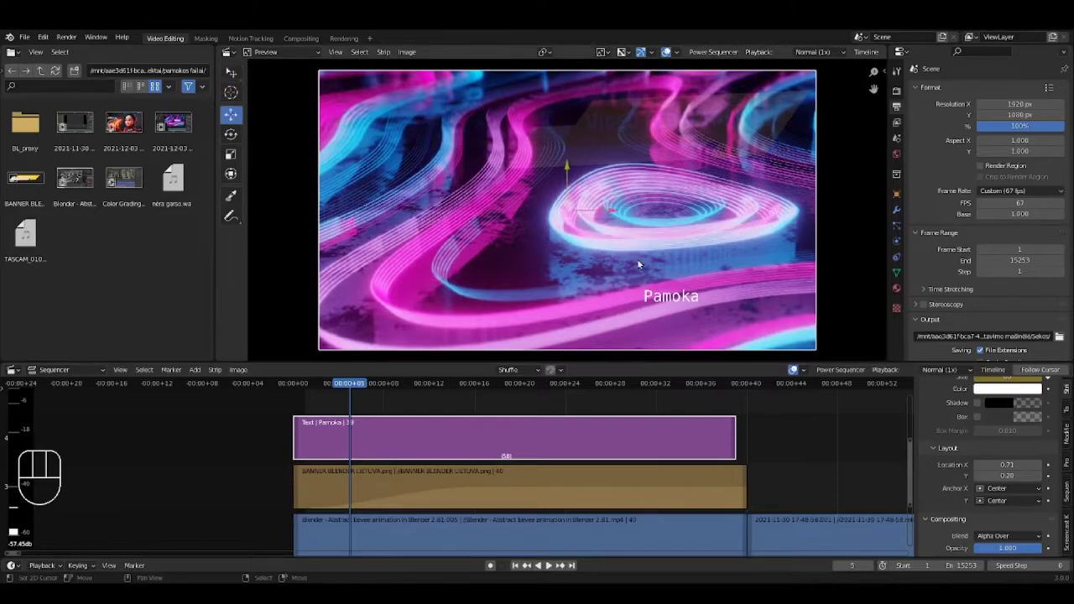
left_click_drag(678, 306, 728, 338)
key("g")
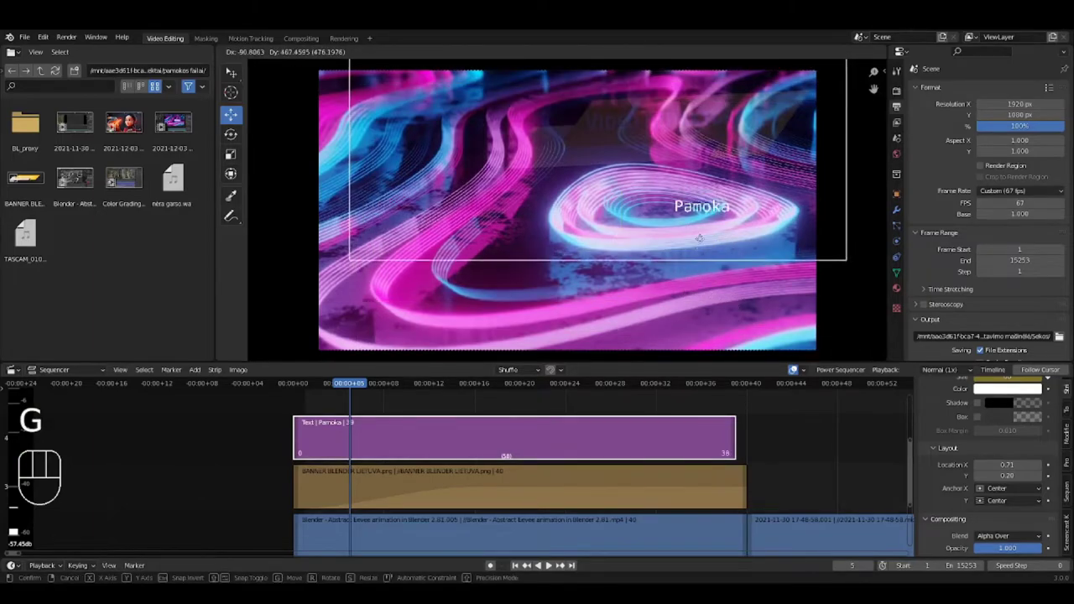
left_click(770, 323)
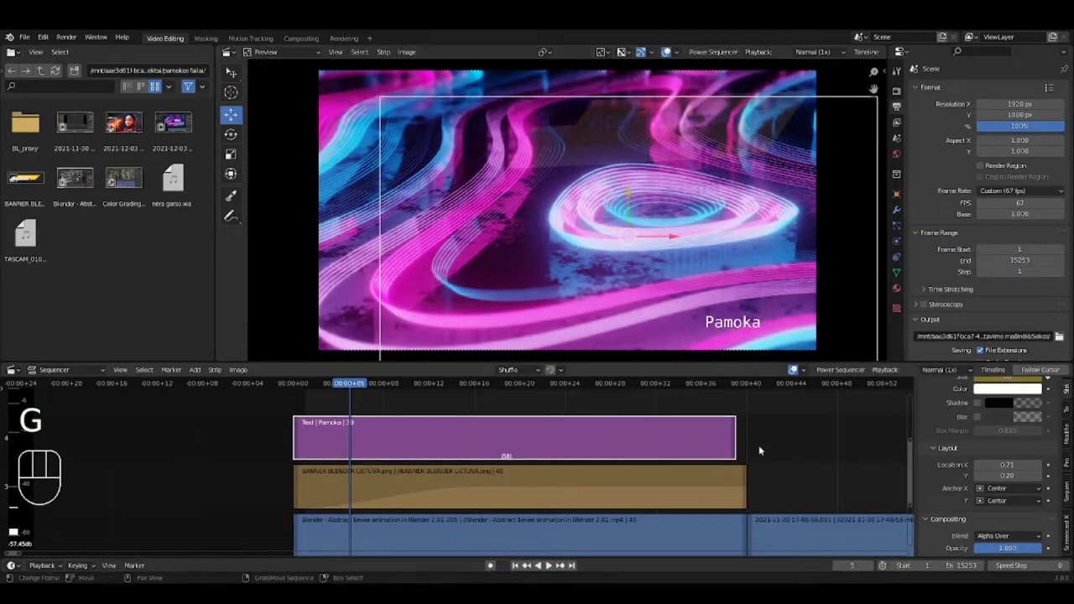
- Set the pivot point to 2D Cursor and rotate the text strip slightly counterclockwise around it
scroll(998, 465, "down", 2)
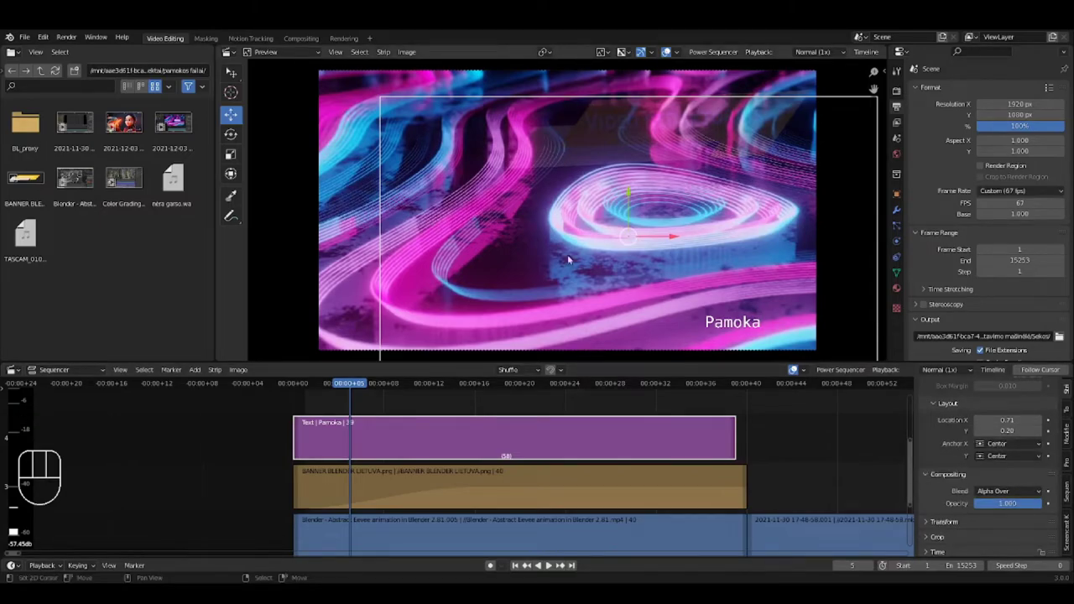
left_click(544, 53)
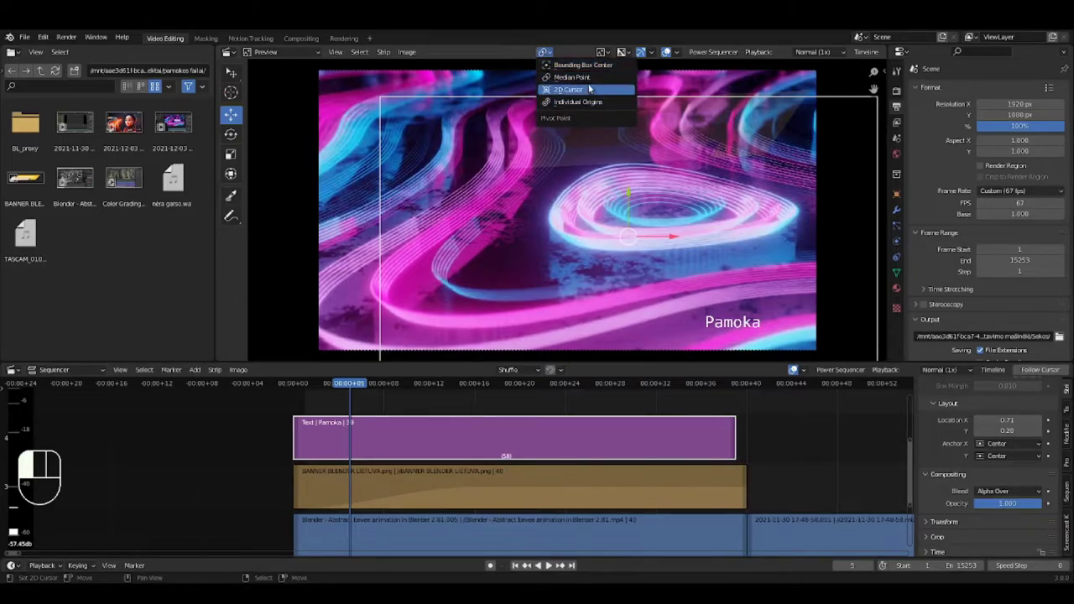
left_click(572, 76)
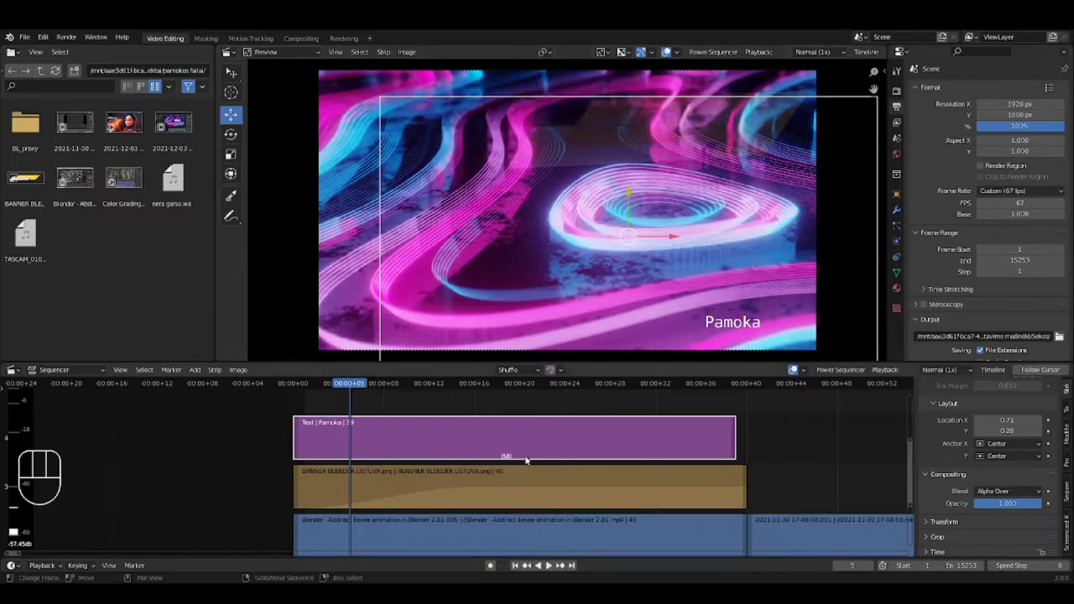
left_click(543, 53)
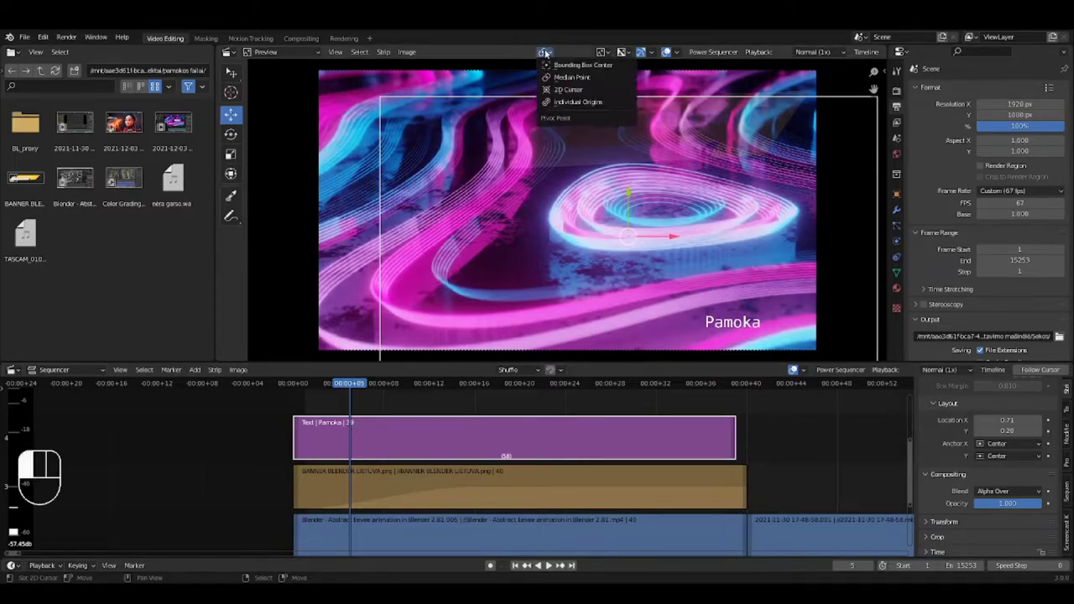
left_click(573, 90)
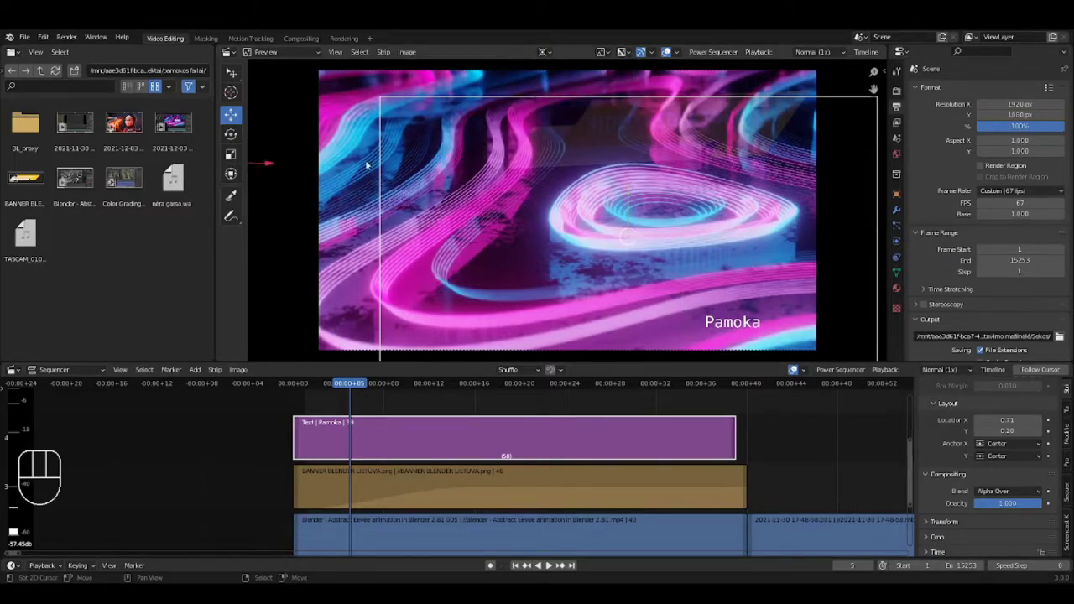
key("shift+space")
key("r")
left_click_drag(270, 164, 873, 82)
- Switch the pivot point back to Median Point and rotate the text strip a little further counterclockwise
left_click(545, 52)
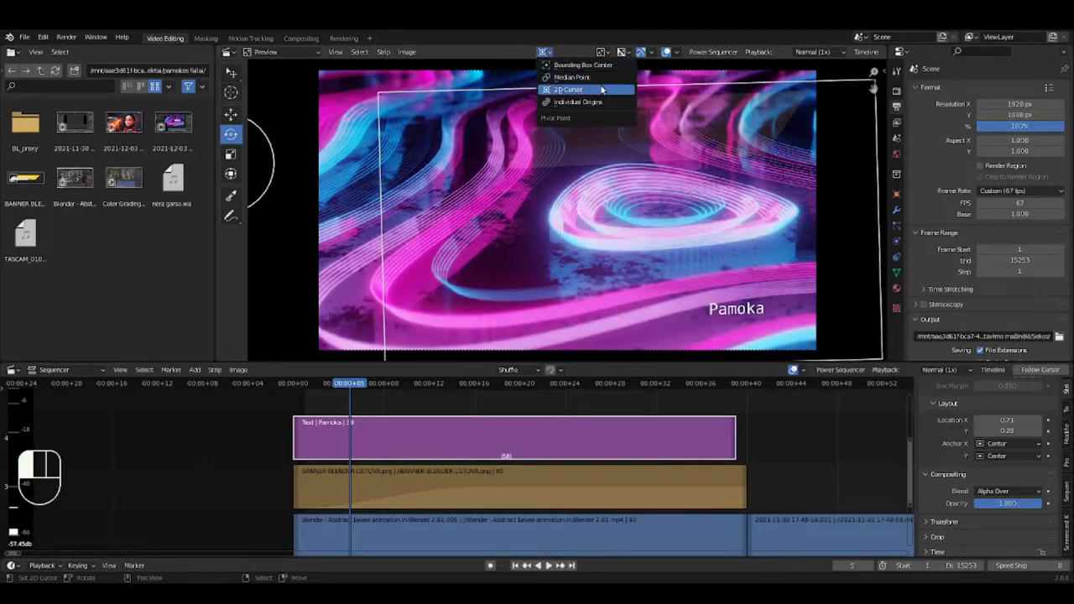
left_click(569, 89)
right_click(637, 226, "shift")
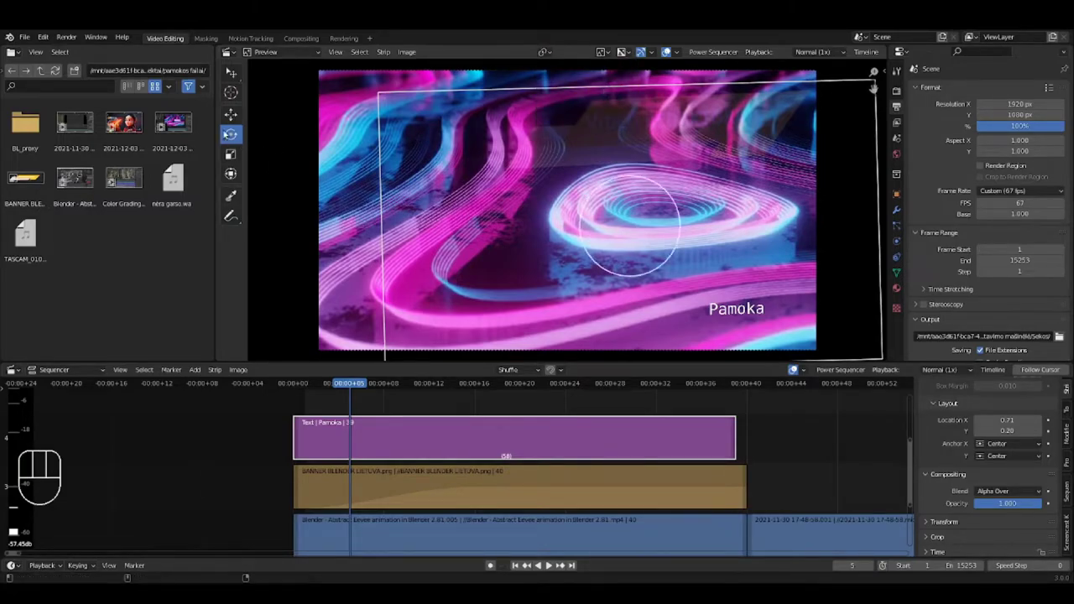
mouse_move(626, 178)
left_mouse_down()
mouse_move(548, 223)
mouse_move(625, 157)
mouse_move(608, 162)
mouse_move(663, 181)
mouse_move(637, 168)
left_mouse_up()
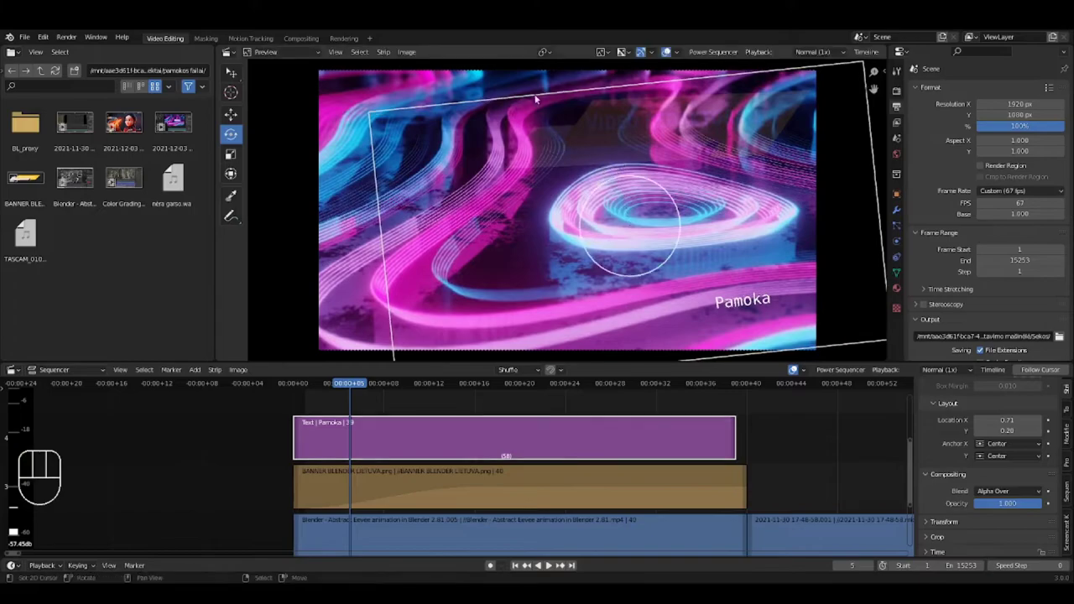
- Set the pivot point to Individual Origins and rotate the text strip back to nearly level
left_click(545, 53)
left_click_drag(545, 52, 579, 103)
left_click_drag(665, 206, 740, 155)
- Extend the end of the text strip by one frame to 40 frames, matching the banner strip's end
right_click(733, 439)
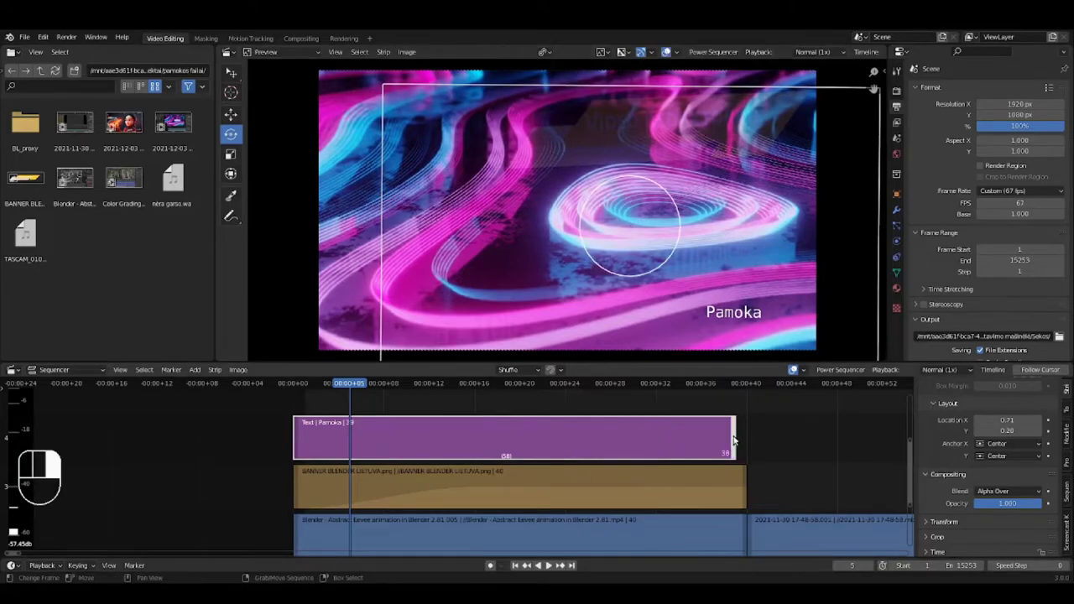
key("g")
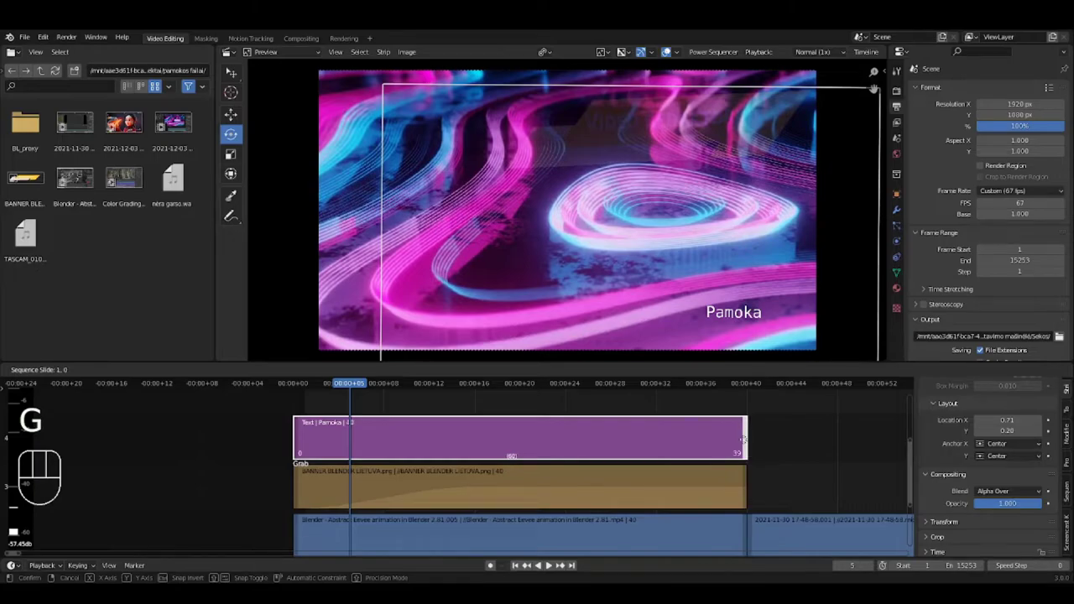
left_click(747, 438)
- Move the 2021-11-30 screen recording strip up to channel 3, beside the banner image strip
scroll(775, 433, "down", 5)
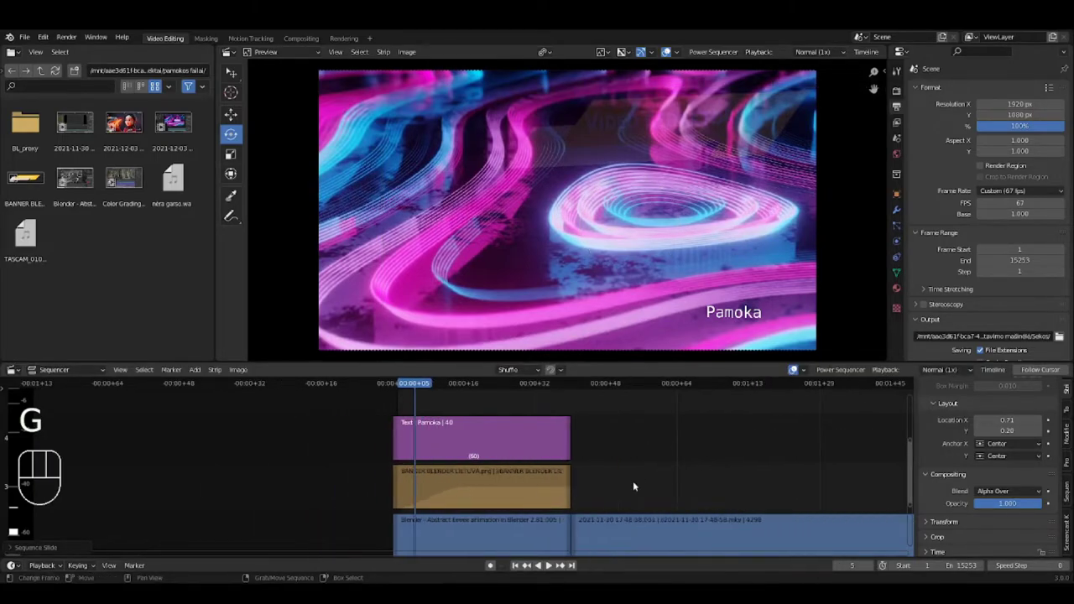
key("Home")
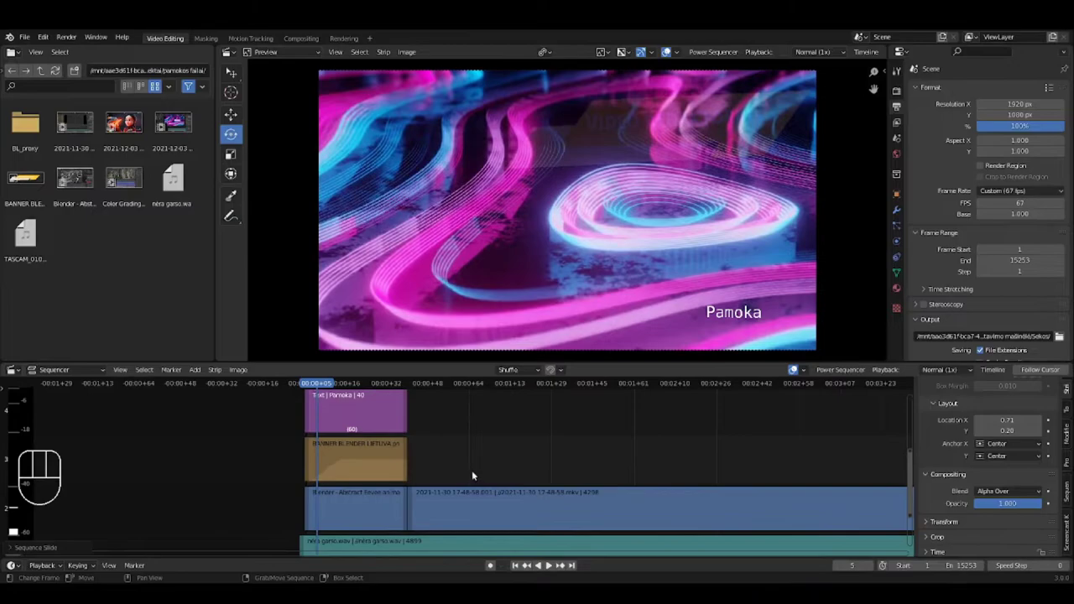
scroll(438, 467, "up", 2)
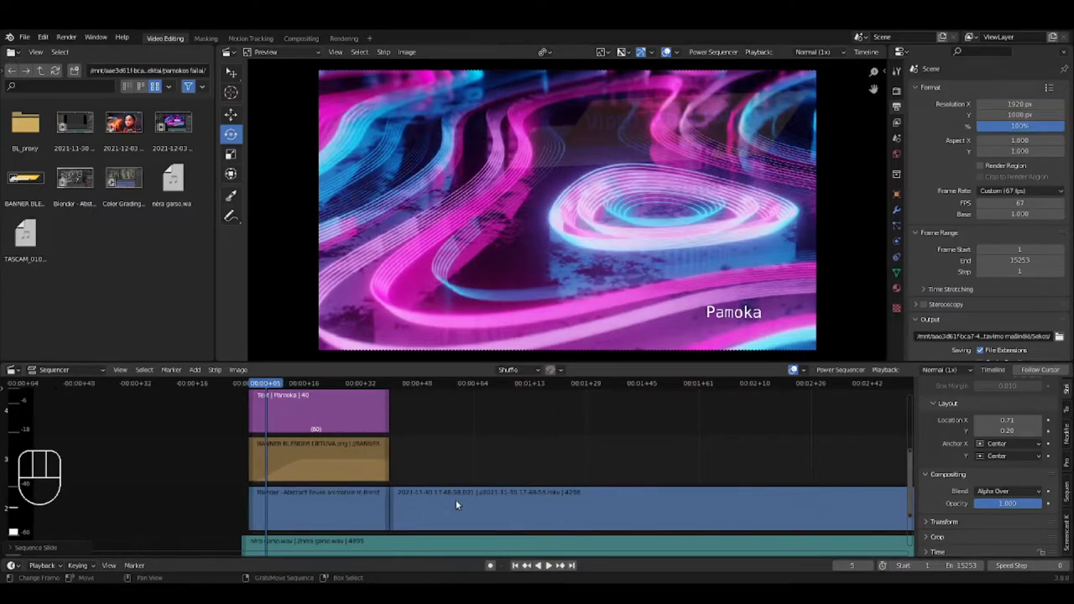
left_click(457, 504)
key("g")
left_click(464, 460)
- Trim 3 frames off the end of the banner image strip and shorten the text strip to 36 frames
left_click(386, 464)
key("g")
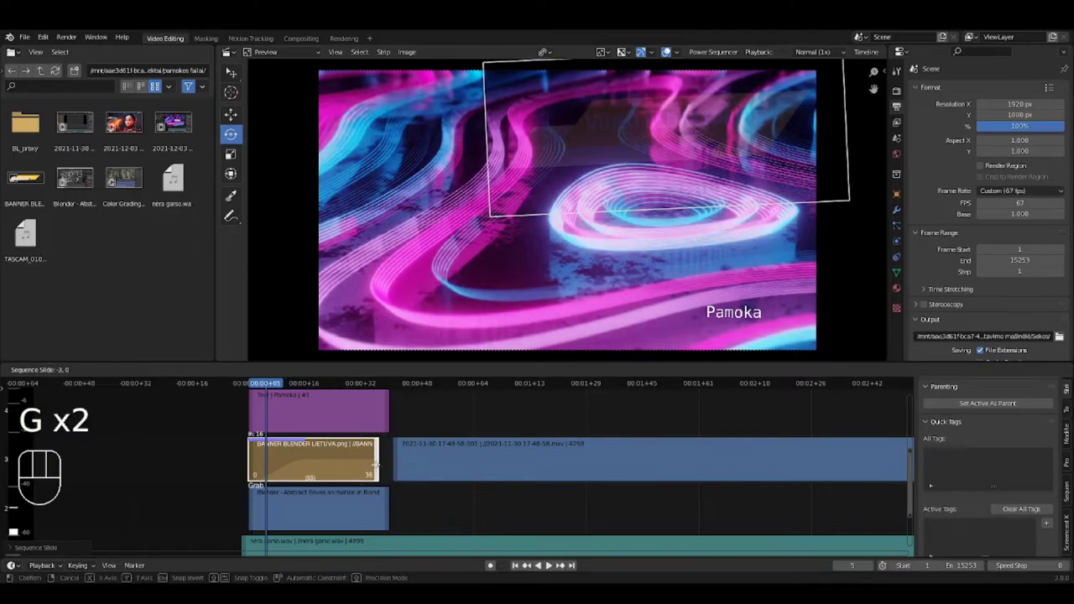
left_click(378, 464)
left_click(385, 415)
key("g")
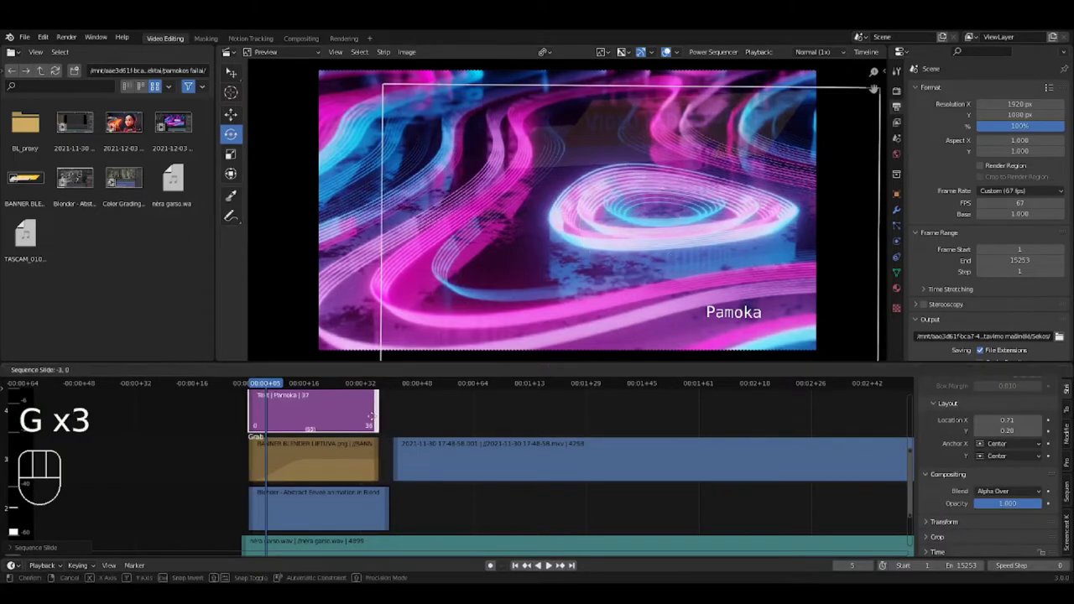
left_click(374, 417)
- Slide the screen recording strip earlier until it meets the banner's end and overlaps the abstract animation strip
left_click(453, 460)
key("g")
left_click(431, 459)
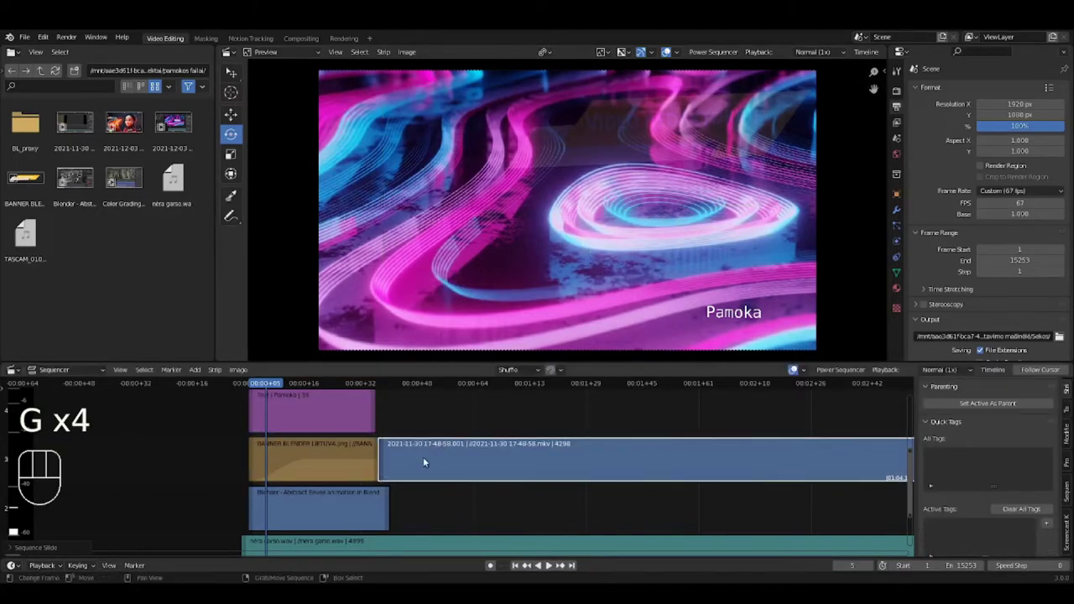
left_click(449, 504)
- Add a Gamma Cross transition from the abstract animation strip to the screen recording strip
left_click(353, 512)
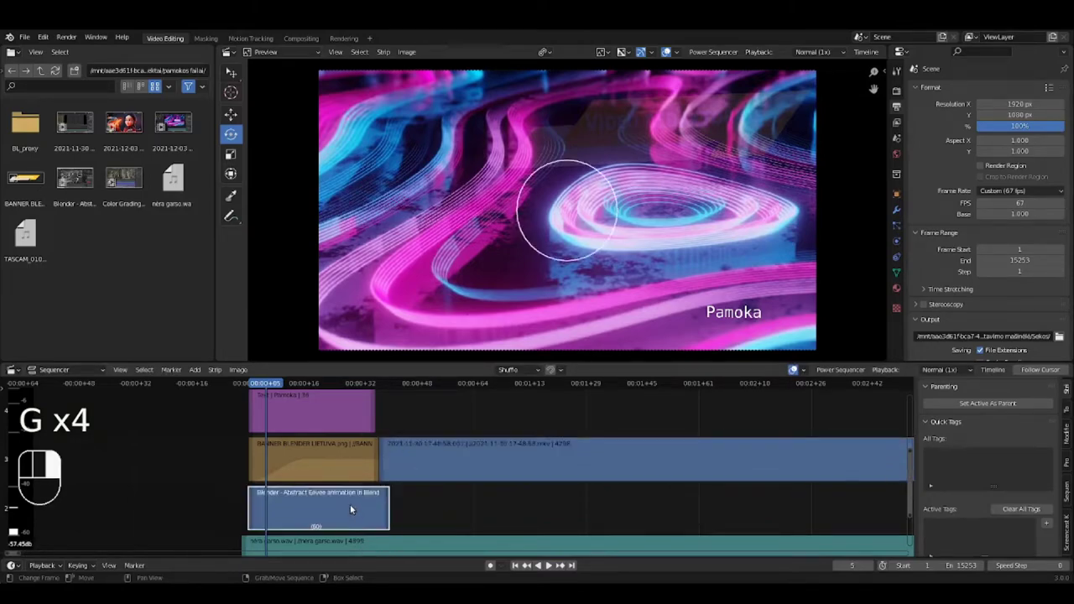
left_click(427, 458, "shift")
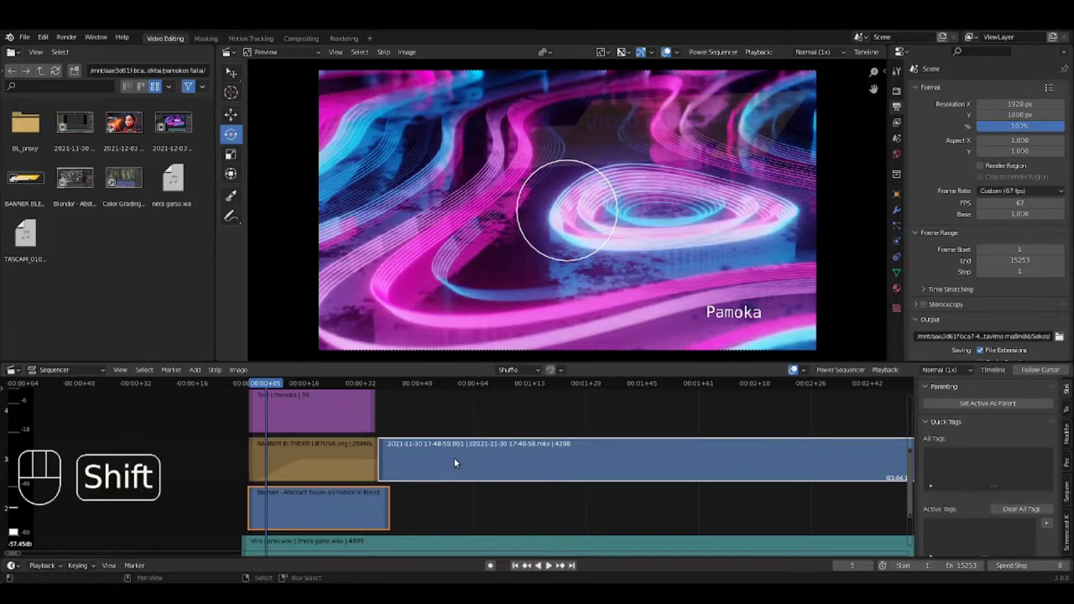
key("shift+a")
mouse_move(436, 498)
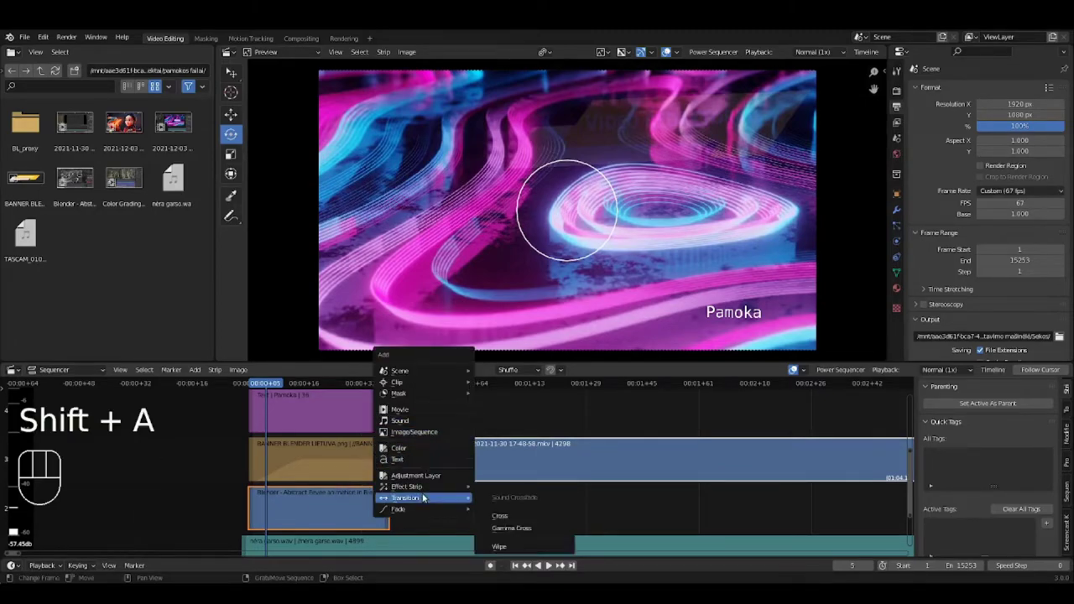
left_click(529, 529)
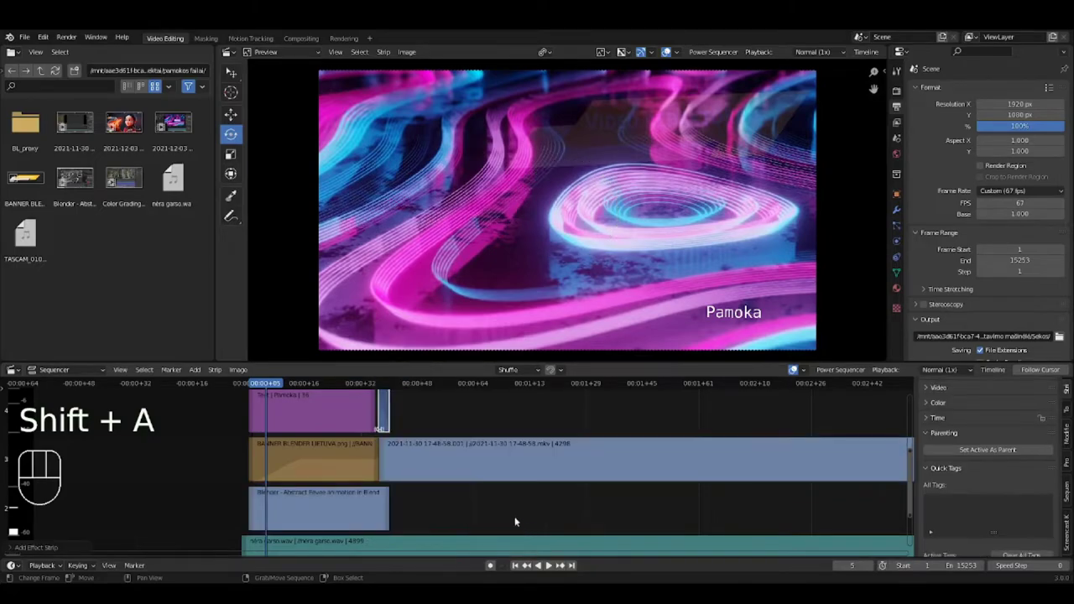
scroll(970, 401, "up", 8)
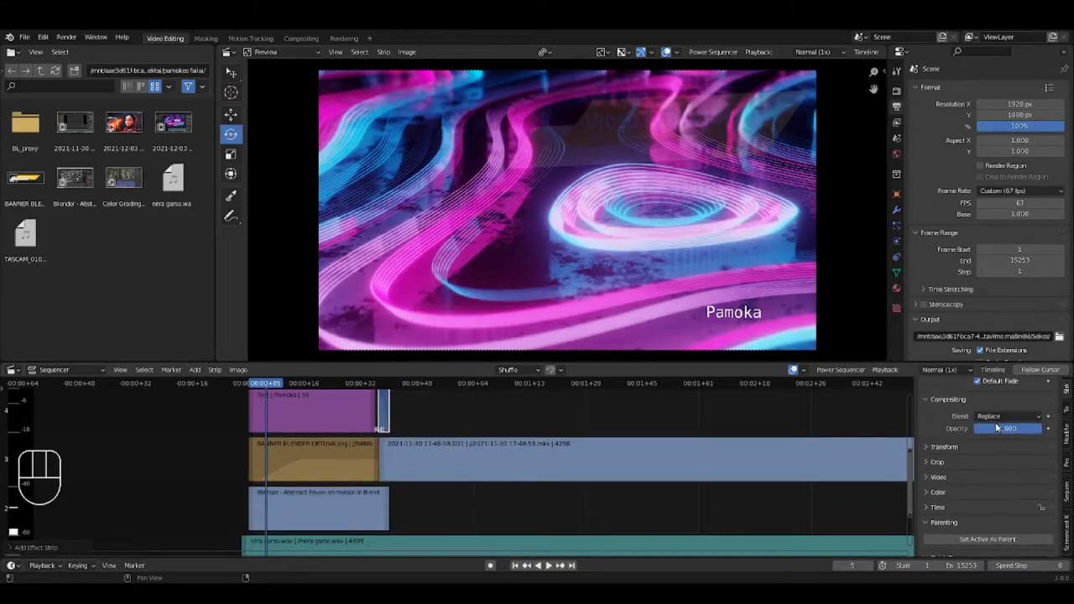
scroll(597, 452, "up", 2)
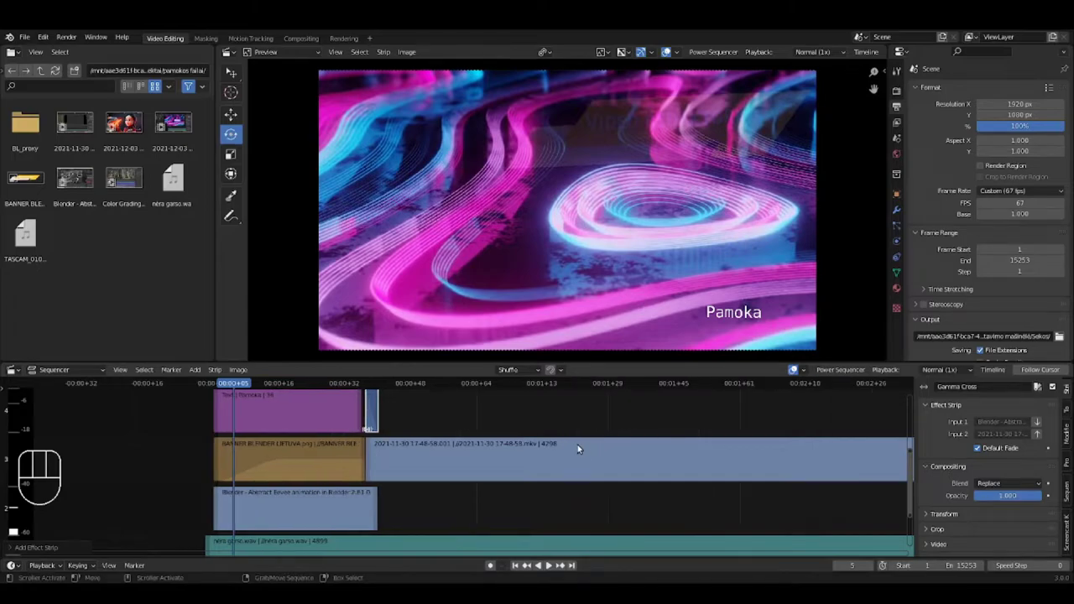
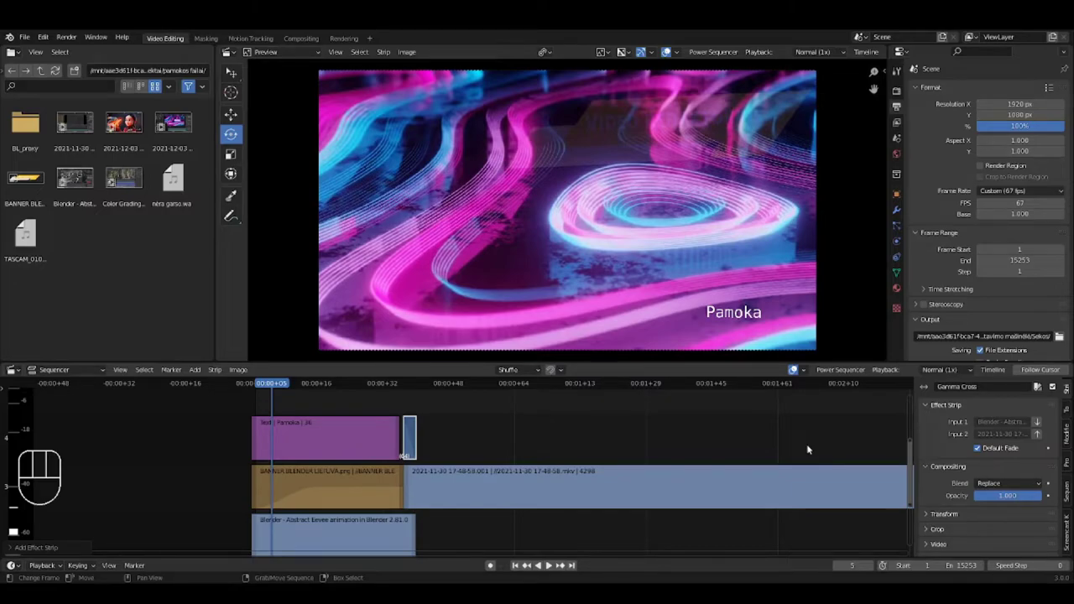
- Scrub and play back the timeline from the start through the Gamma Cross transition to check the result
left_click(252, 406)
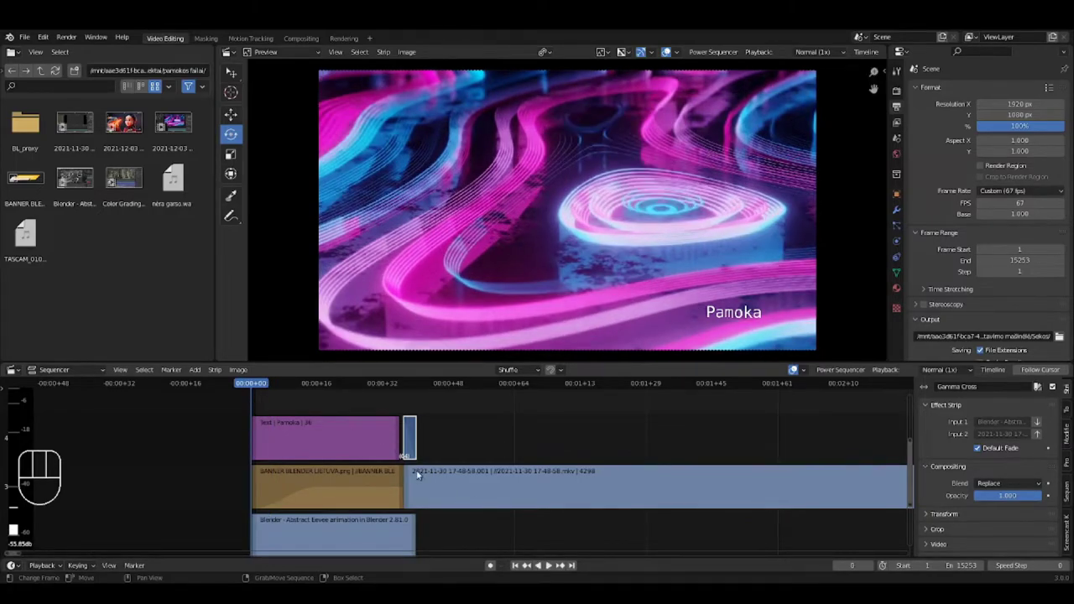
left_click(388, 406)
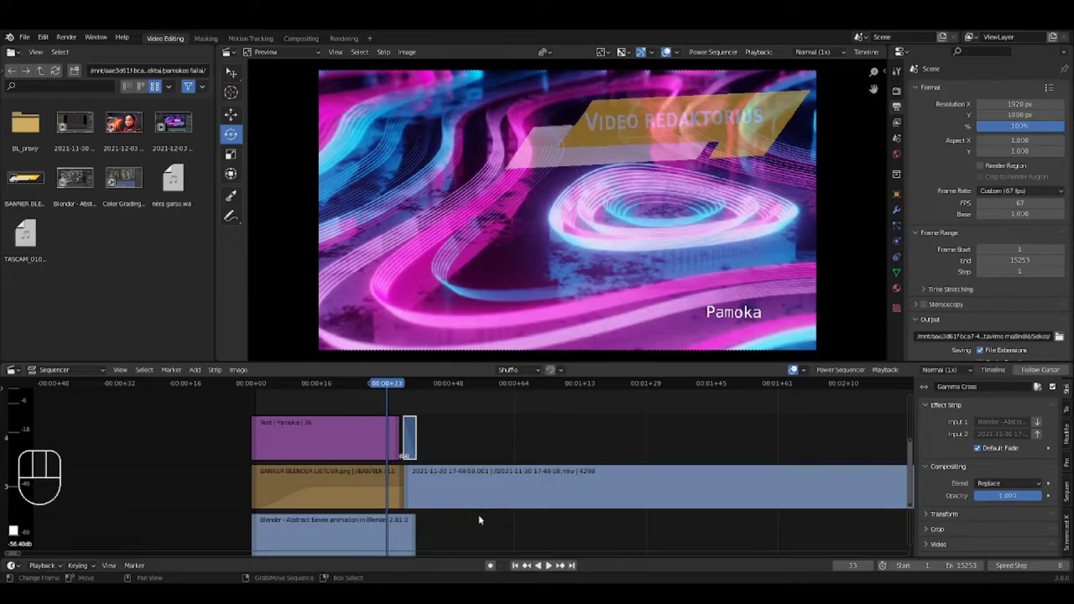
left_click(548, 566)
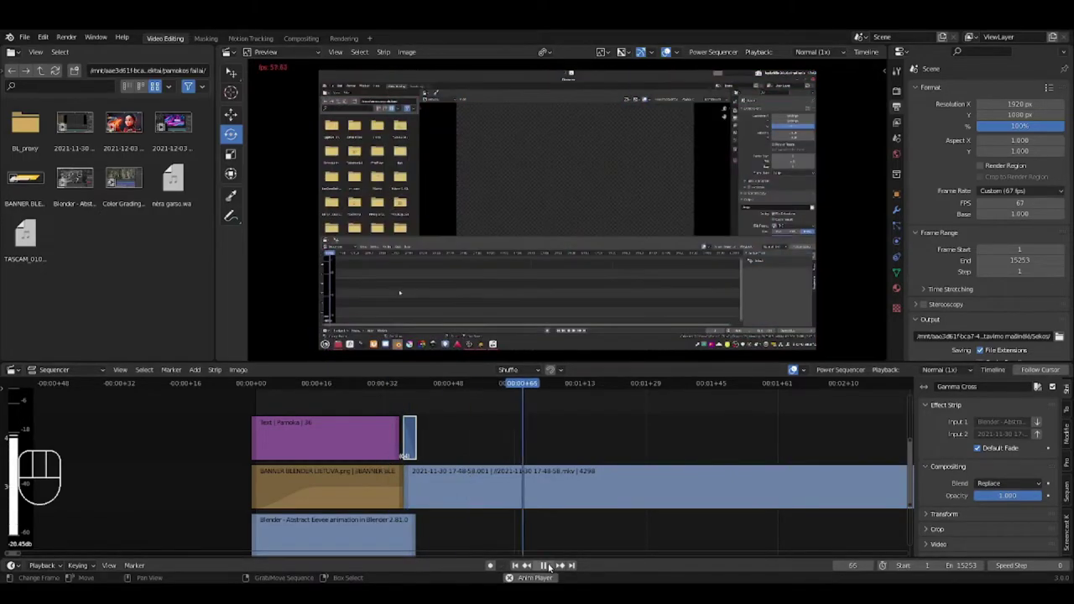
left_click(411, 385)
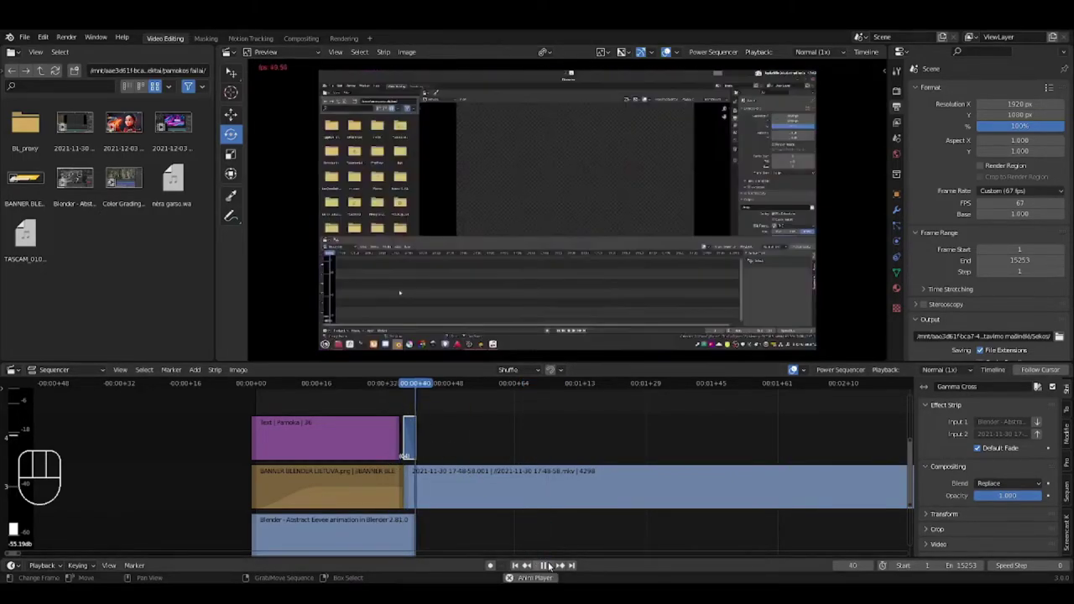
left_click(547, 566)
left_click(399, 385)
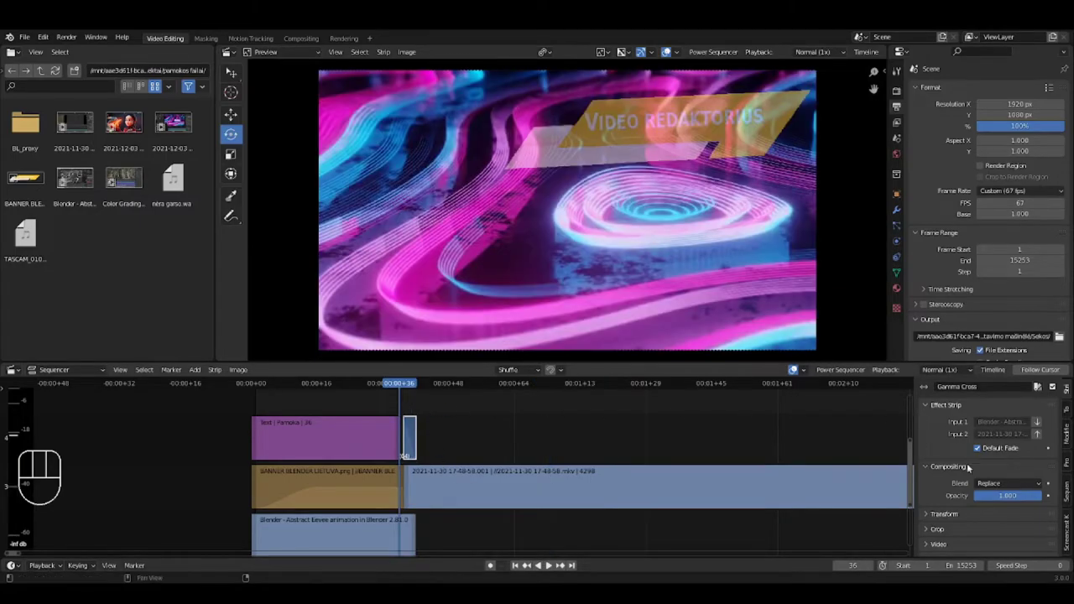
- Examine the Gamma Cross strip's settings, including its compositing, tags and compact strip-editing options
scroll(961, 482, "down", 5)
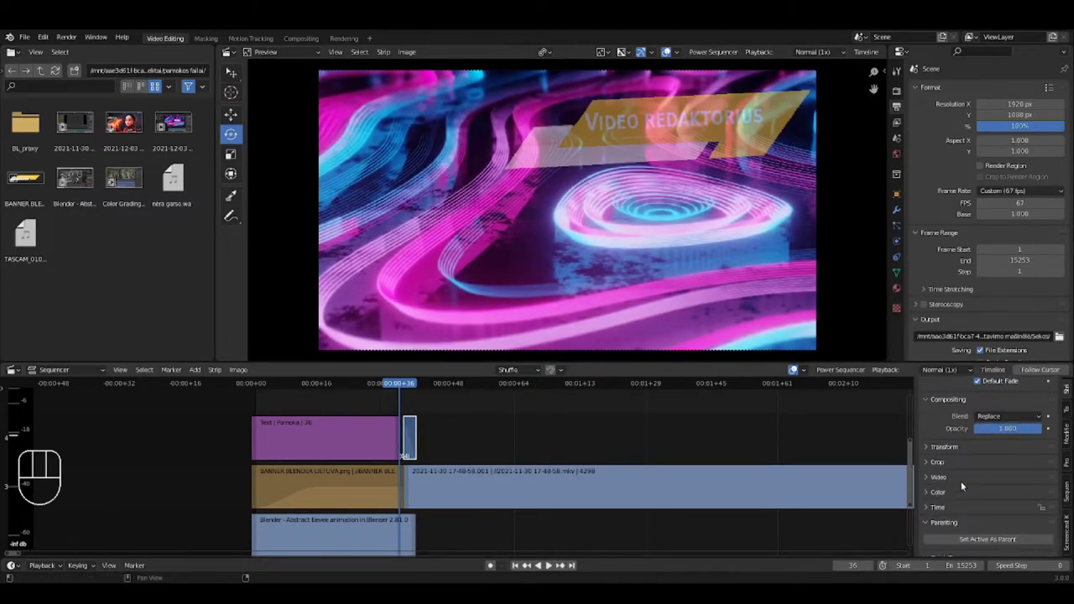
scroll(961, 487, "down", 3)
scroll(961, 486, "down", 2)
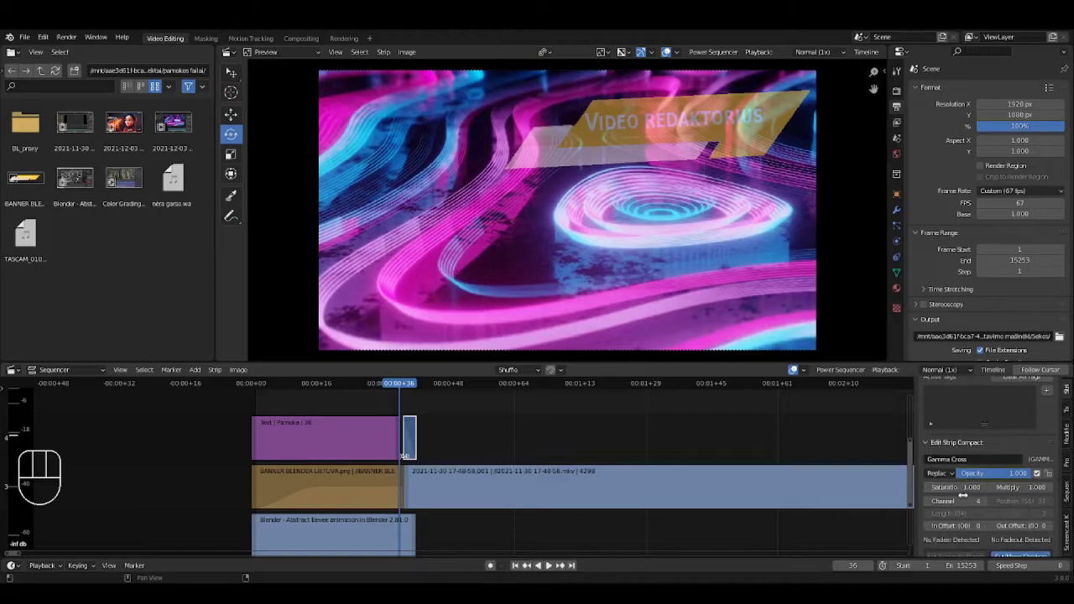
scroll(953, 470, "down", 2)
left_click(938, 429)
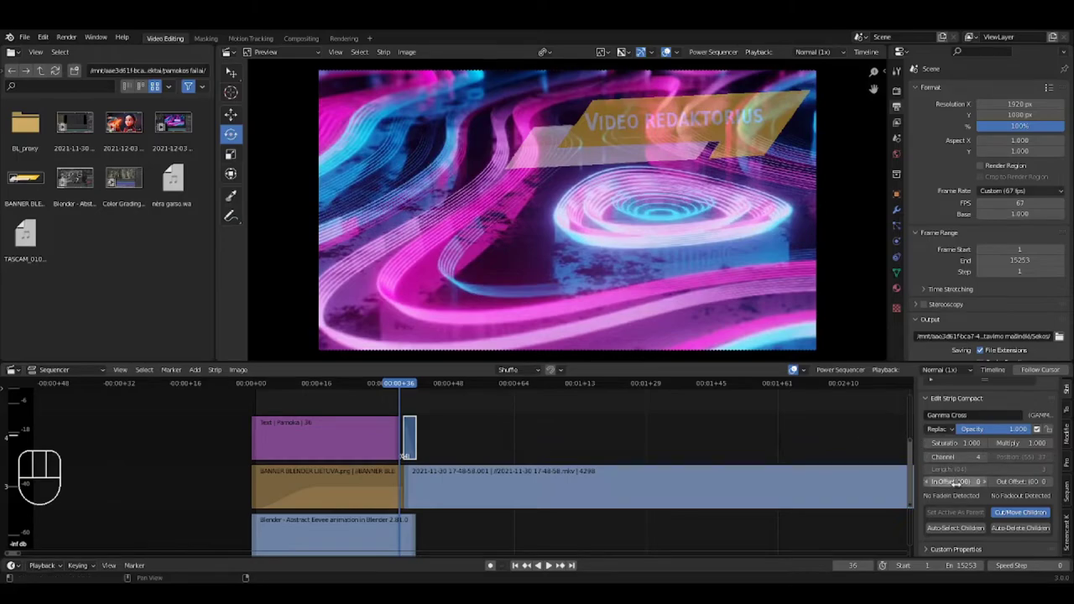
left_click(948, 401)
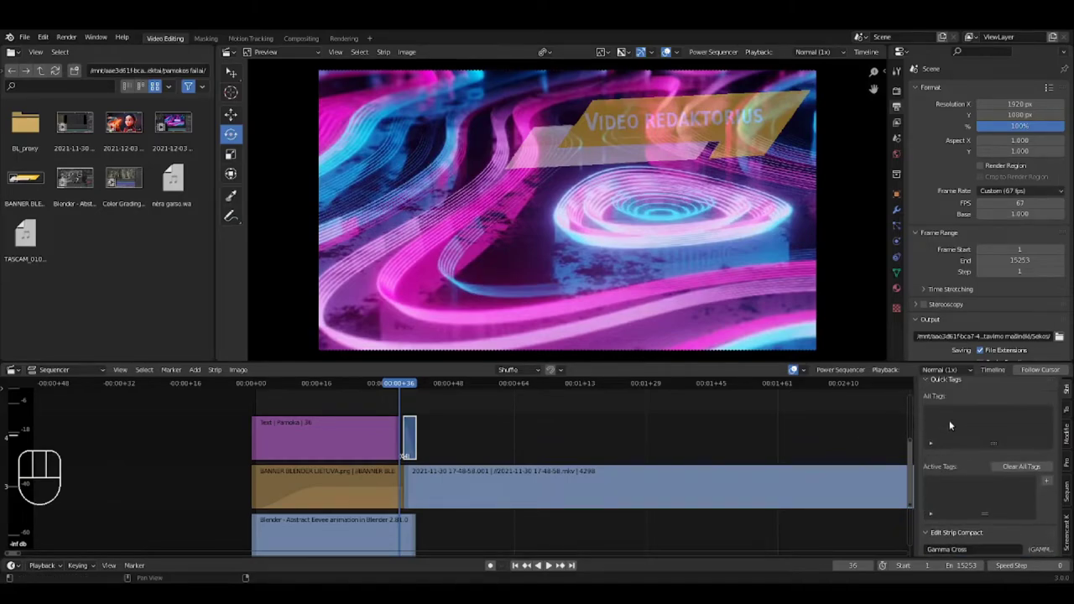
scroll(469, 467, "up", 3)
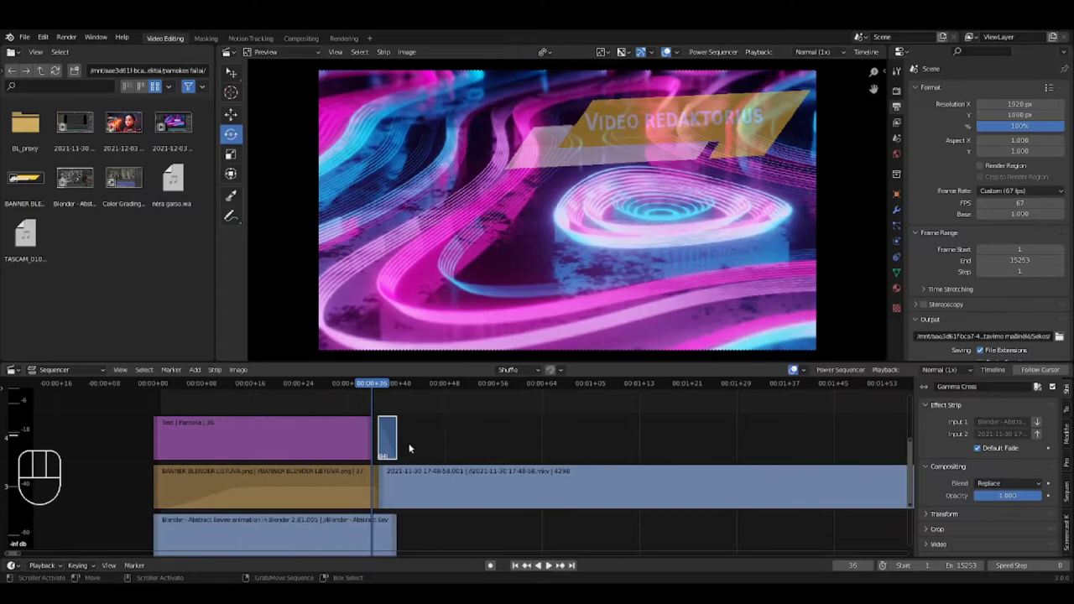
- Split the 2021-11-30 screen recording strip at frame 123
scroll(426, 450, "down", 2)
scroll(449, 446, "down", 3, "ctrl")
scroll(449, 447, "down", 4)
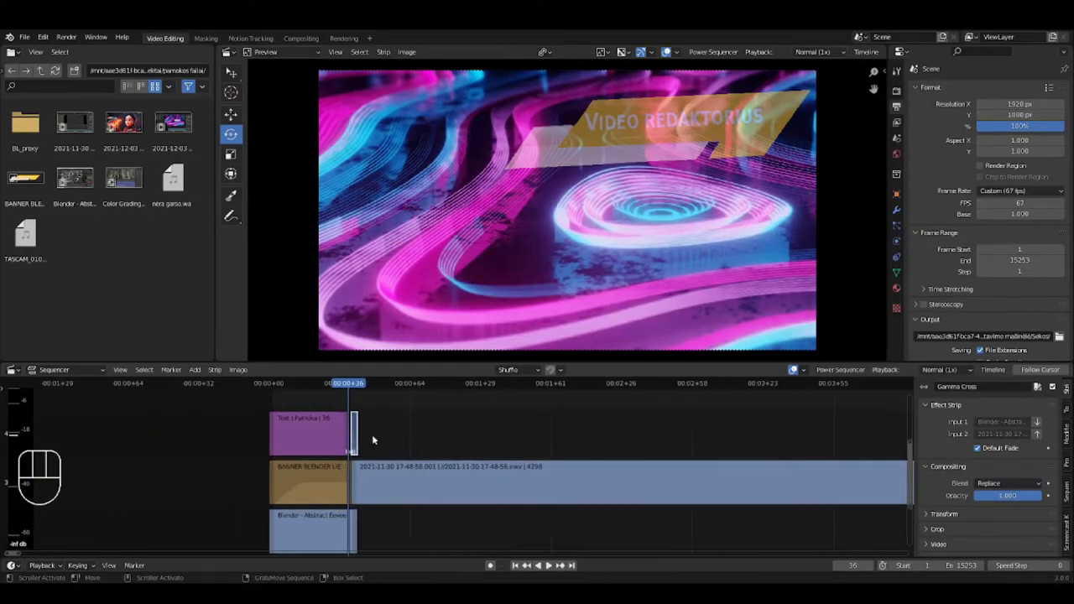
scroll(480, 454, "up", 3)
scroll(480, 453, "down", 4)
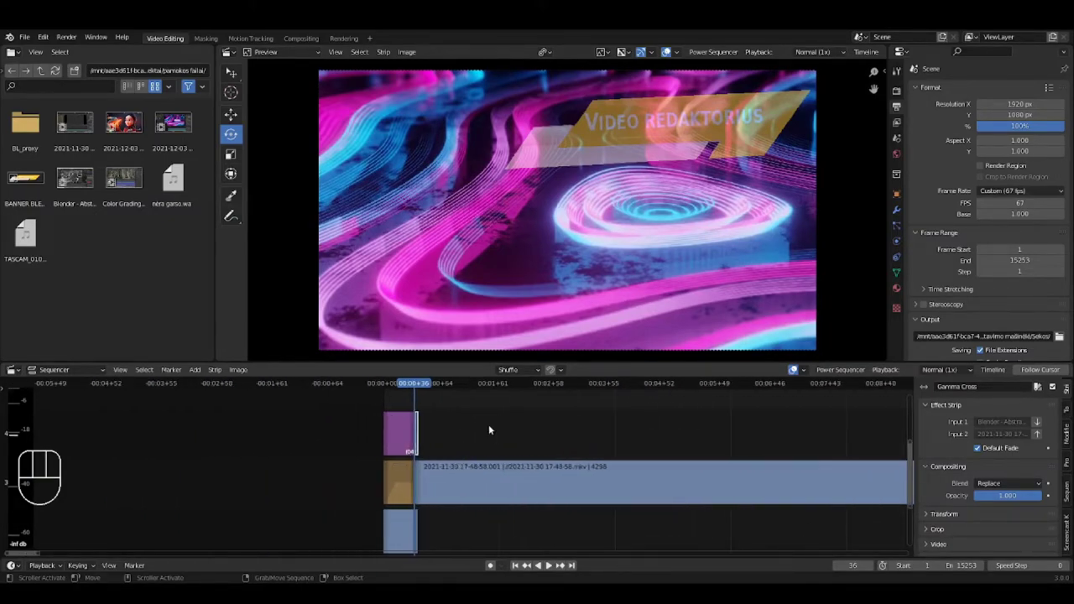
left_click(490, 483)
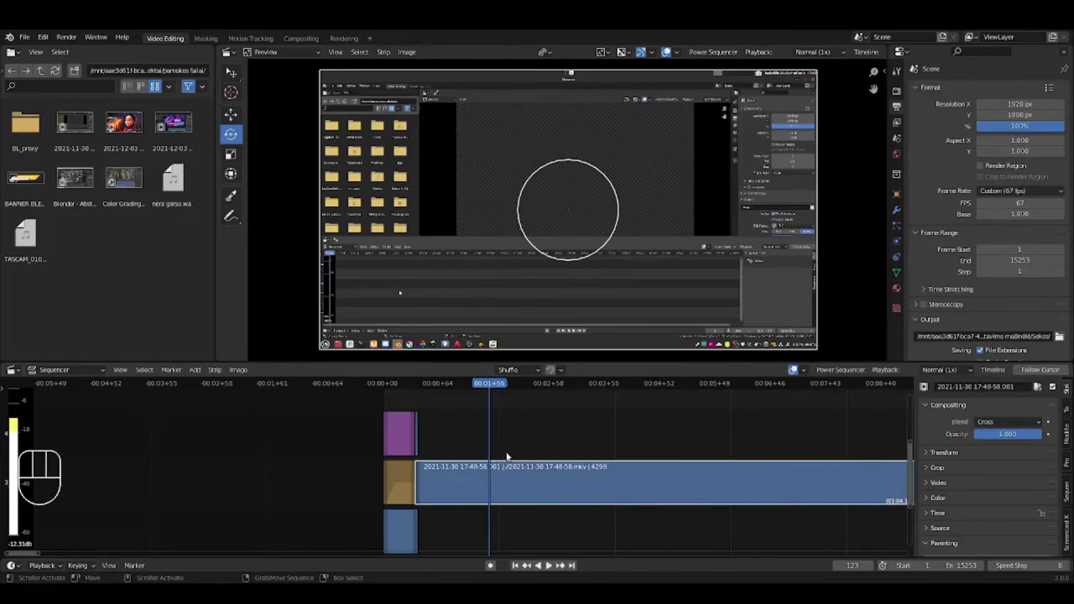
key("k")
- Split the screen recording again at frame 1625 and delete the part after the cut
left_click(577, 445)
scroll(597, 446, "down", 4)
scroll(587, 449, "down", 5)
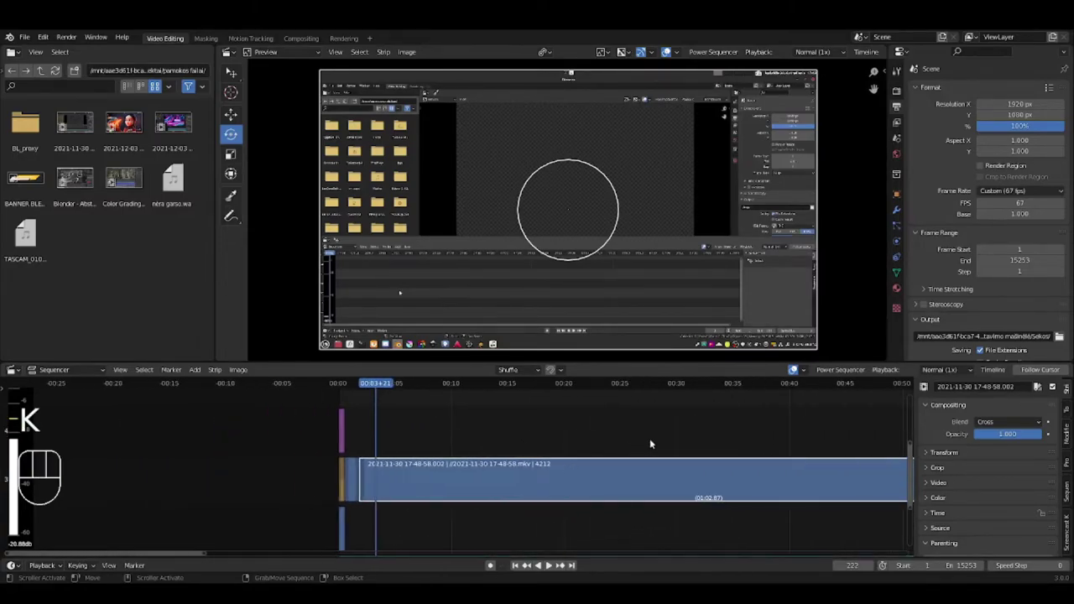
left_click(406, 428)
key("k")
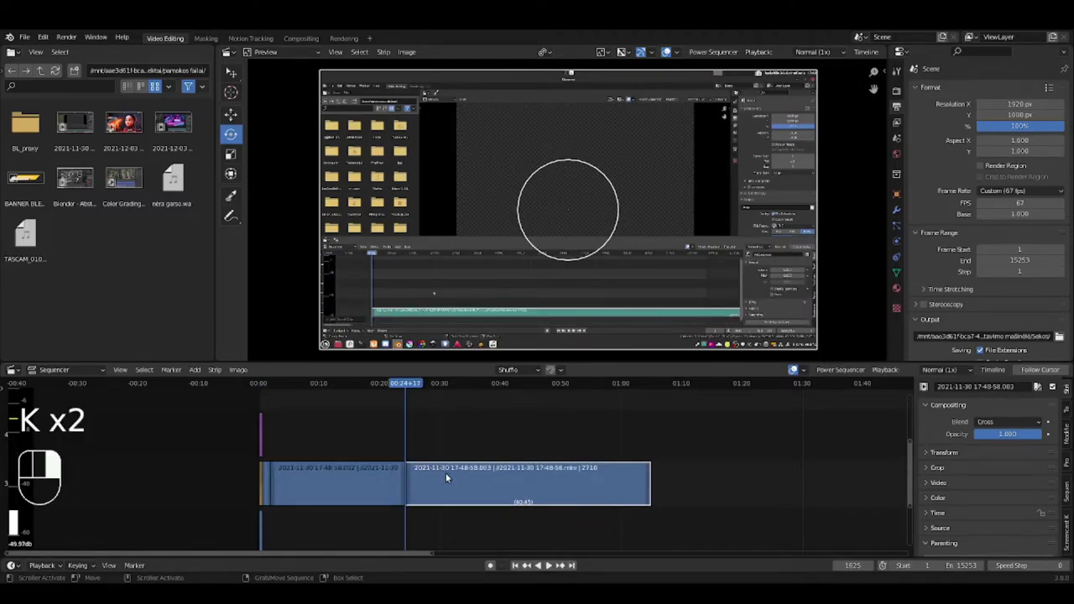
key("x")
left_click(457, 465)
- Split the audio strip in channel 1 at frame 1625, where the recording ends, and delete the part after the cut
scroll(463, 462, "up", 2)
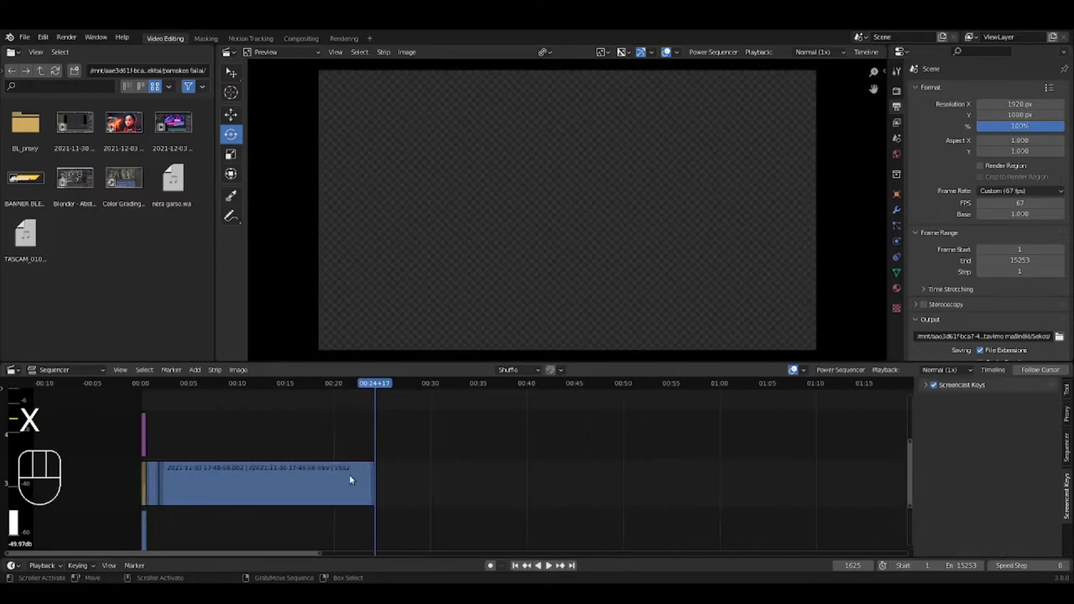
middle_click_drag(351, 479, 466, 475)
scroll(550, 473, "up", 2)
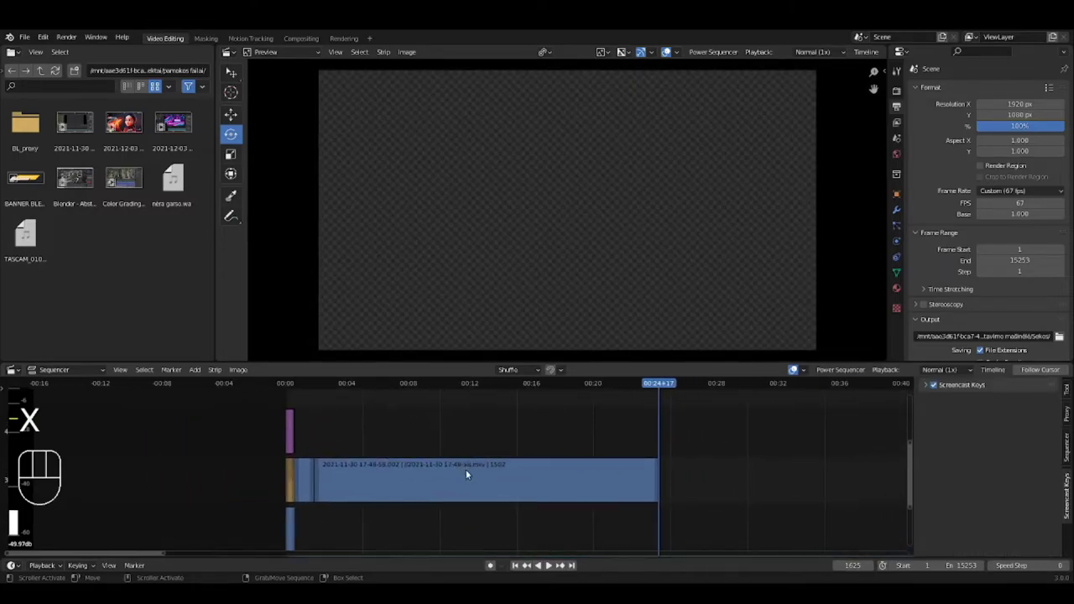
scroll(583, 506, "down", 2)
scroll(559, 487, "down", 2, "shift")
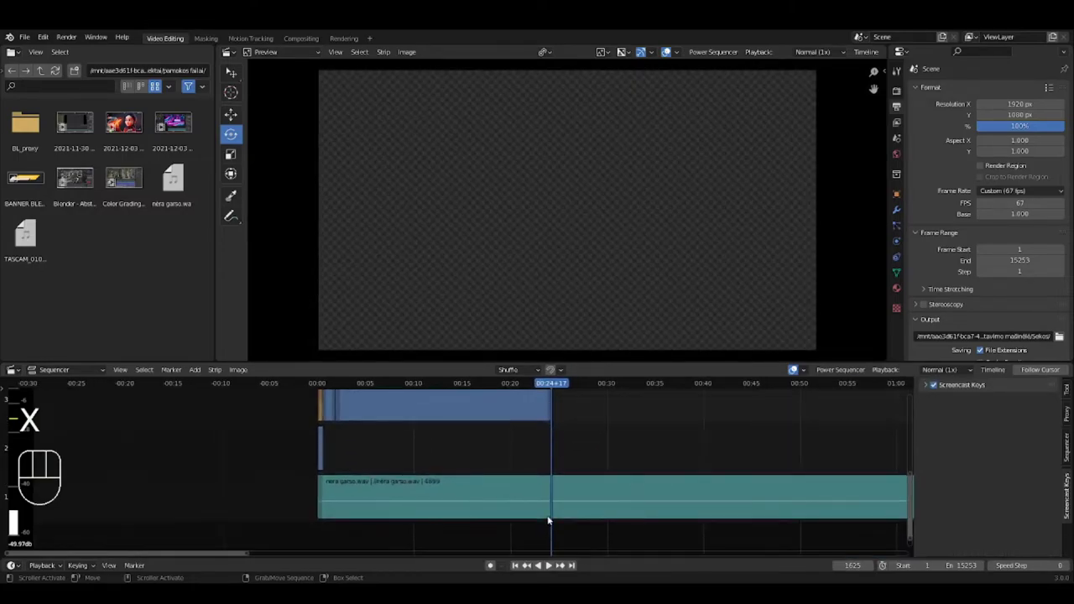
left_click(554, 516)
key("k")
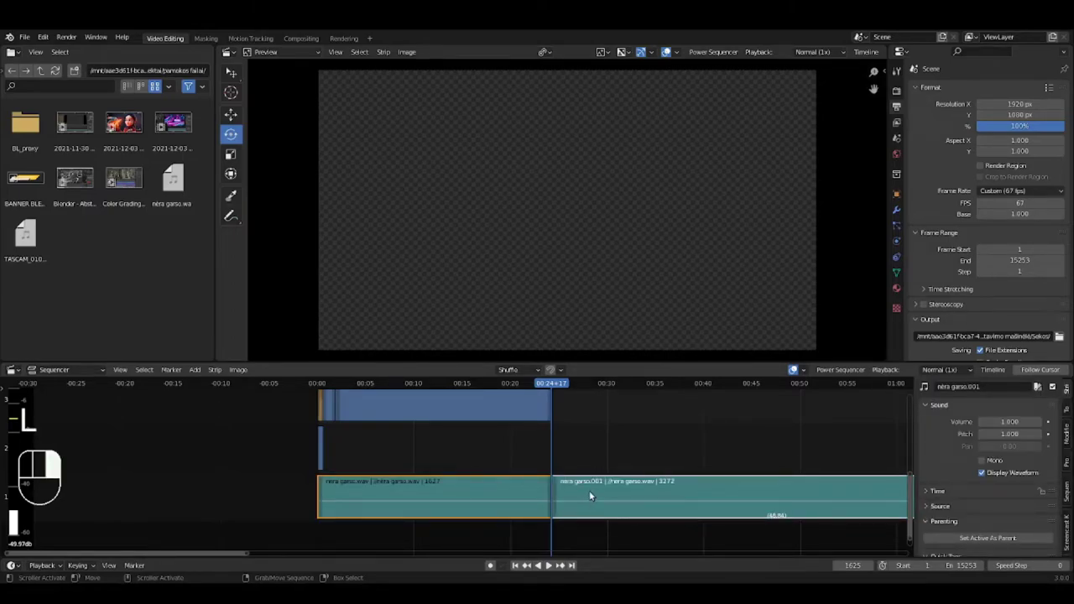
left_click(589, 490)
key("x")
left_click(592, 493)
- Split the long screen recording piece in channel 3 at frames 846 and 514
scroll(459, 454, "up", 3)
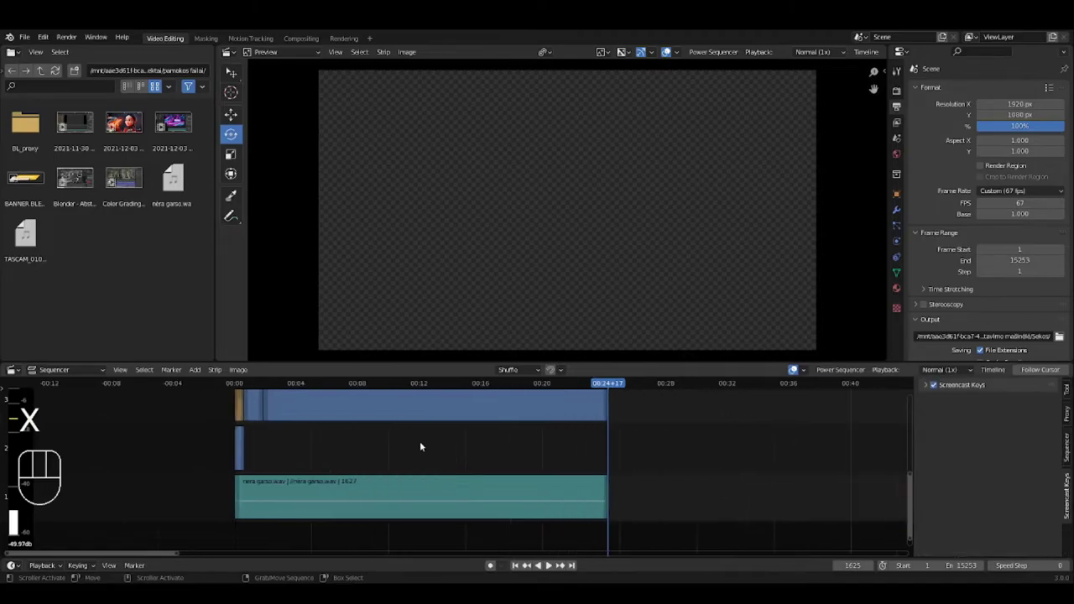
scroll(434, 489, "down", 2)
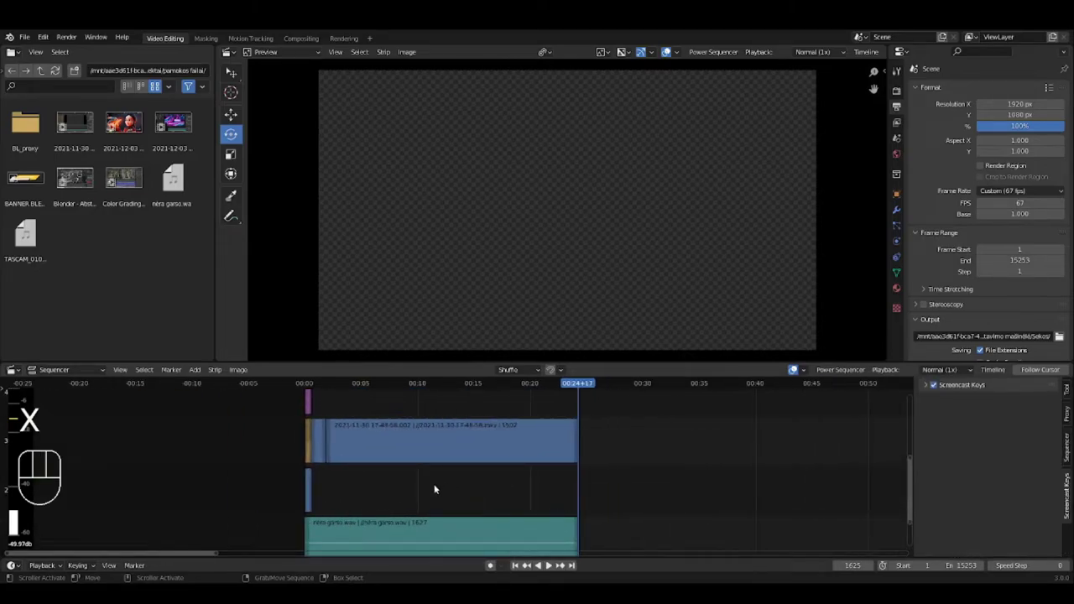
scroll(433, 489, "down", 1)
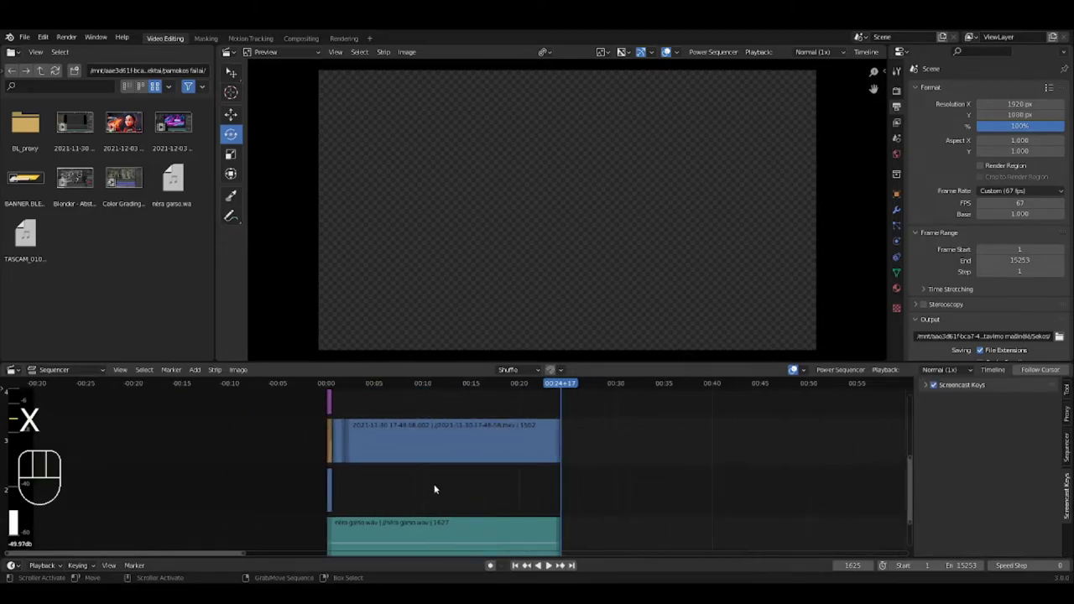
left_click(448, 407)
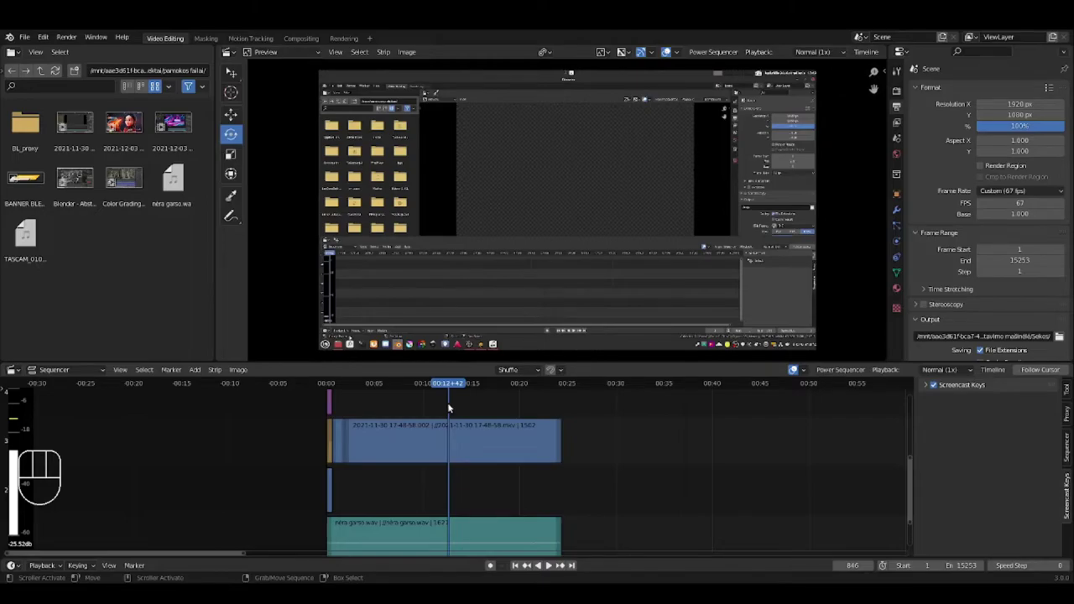
scroll(433, 432, "up", 3)
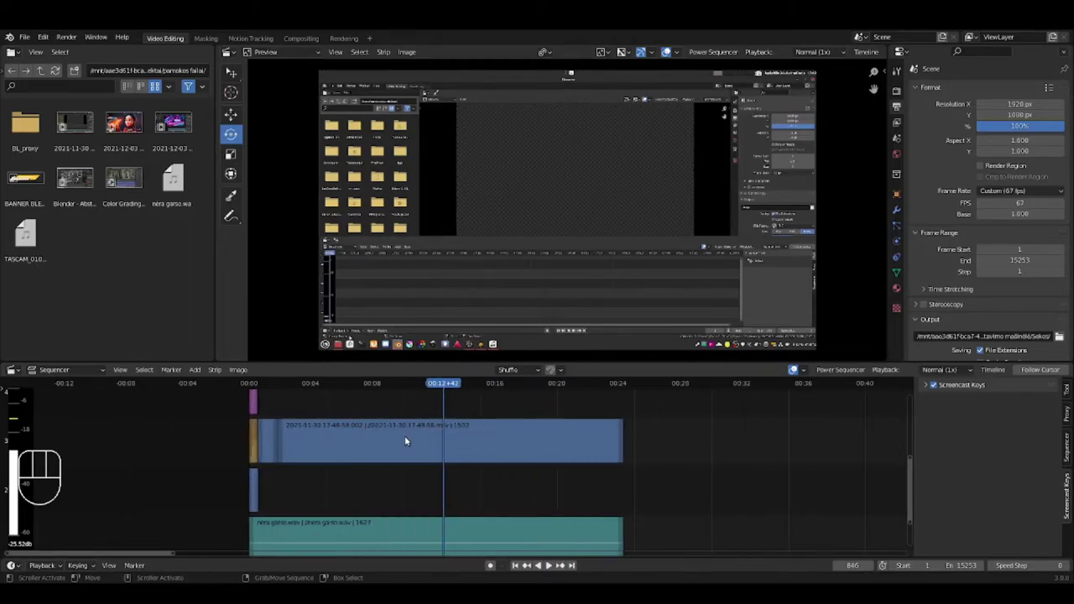
left_click(407, 436)
key("k")
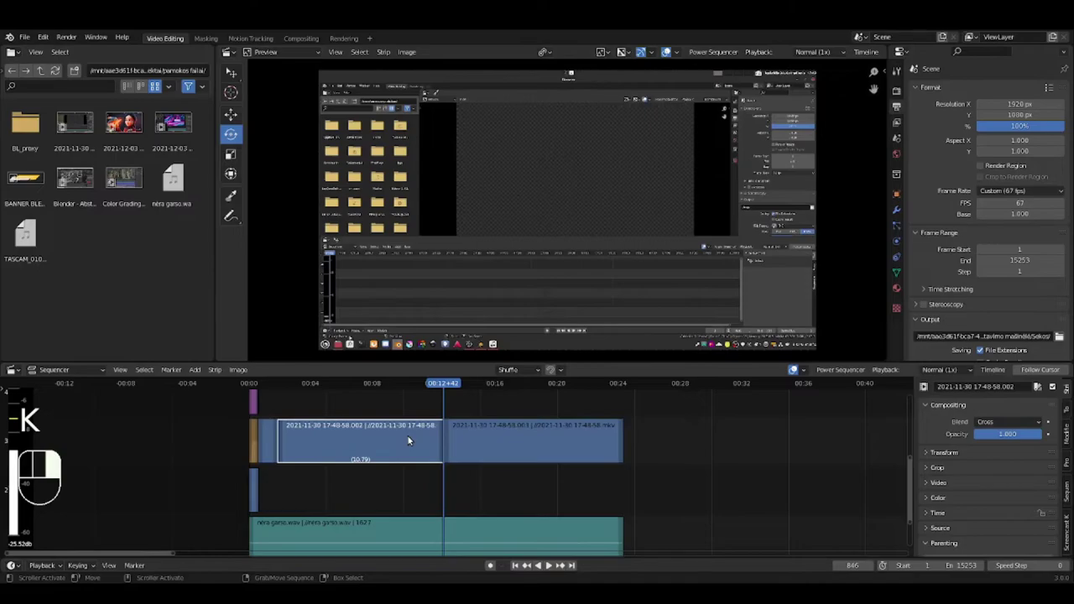
left_click(366, 383)
key("k")
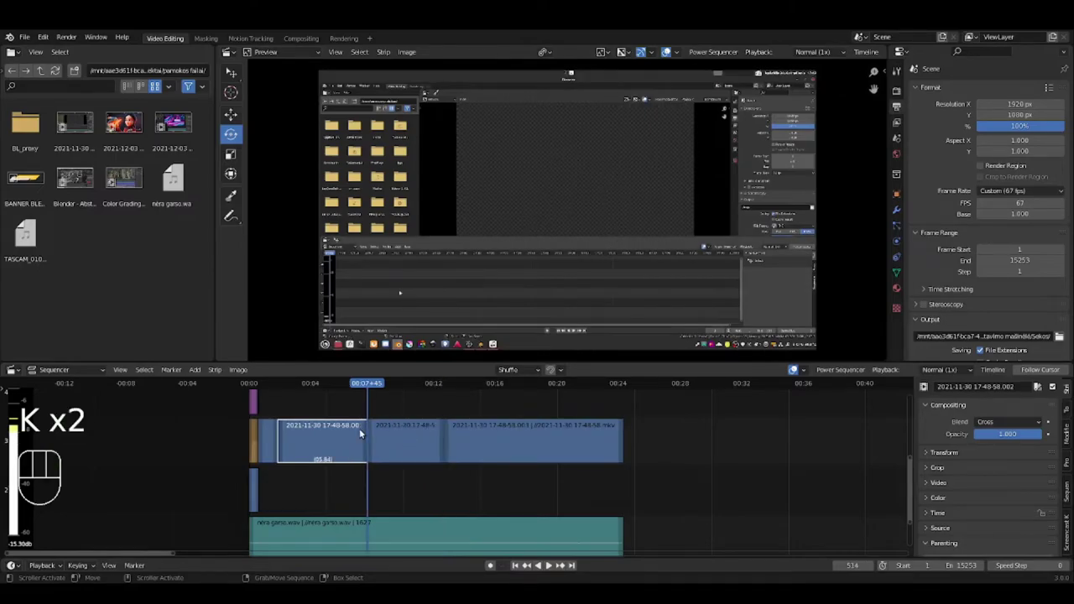
- Add timeline markers at frames 257, 714 and 1310
left_click(319, 410)
left_click(267, 384)
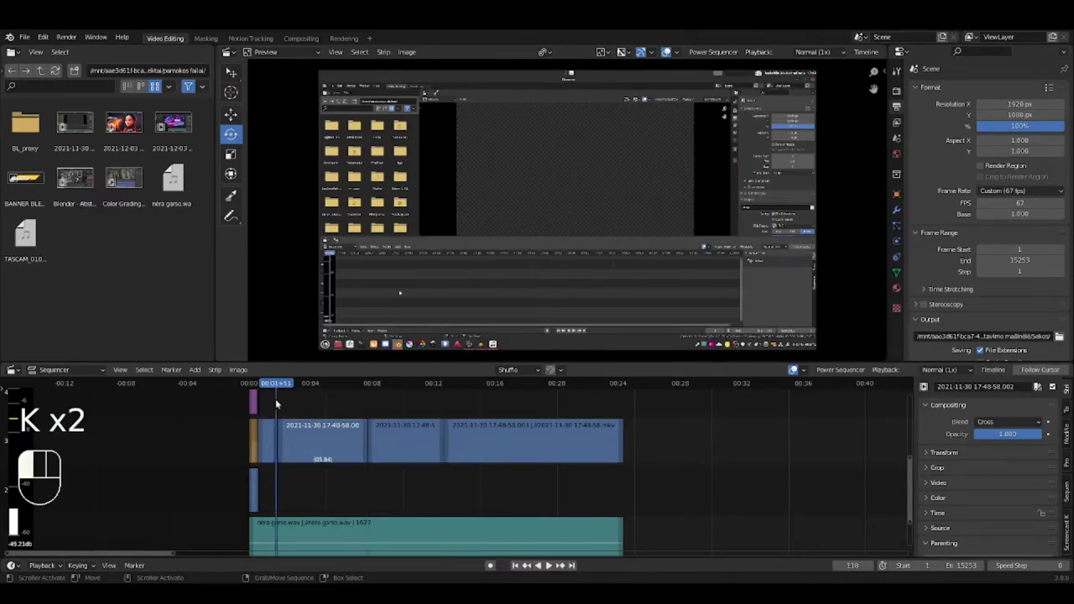
left_click(195, 370)
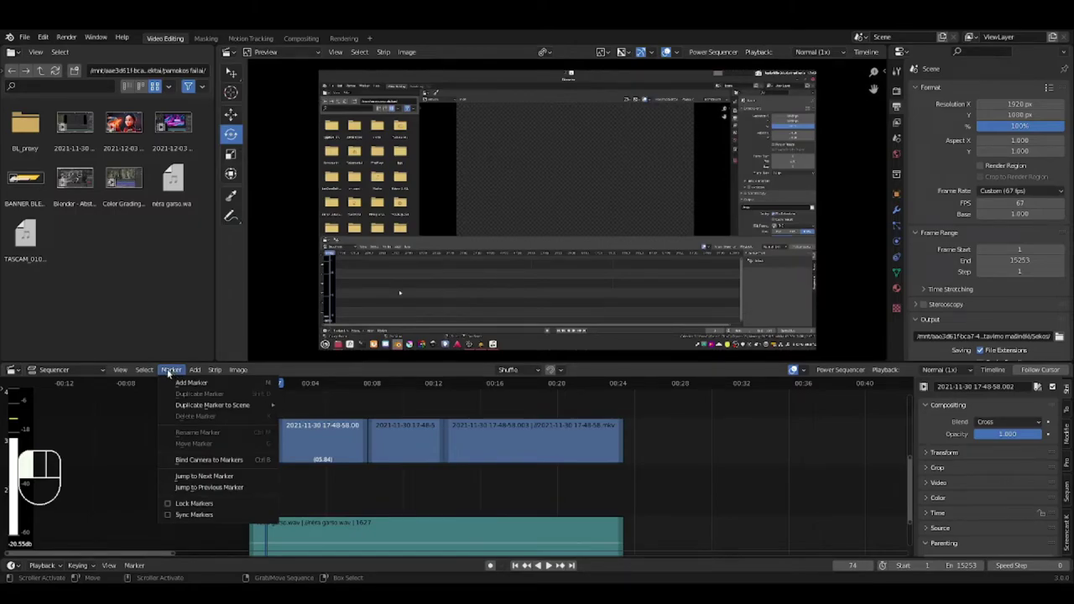
left_click(170, 372)
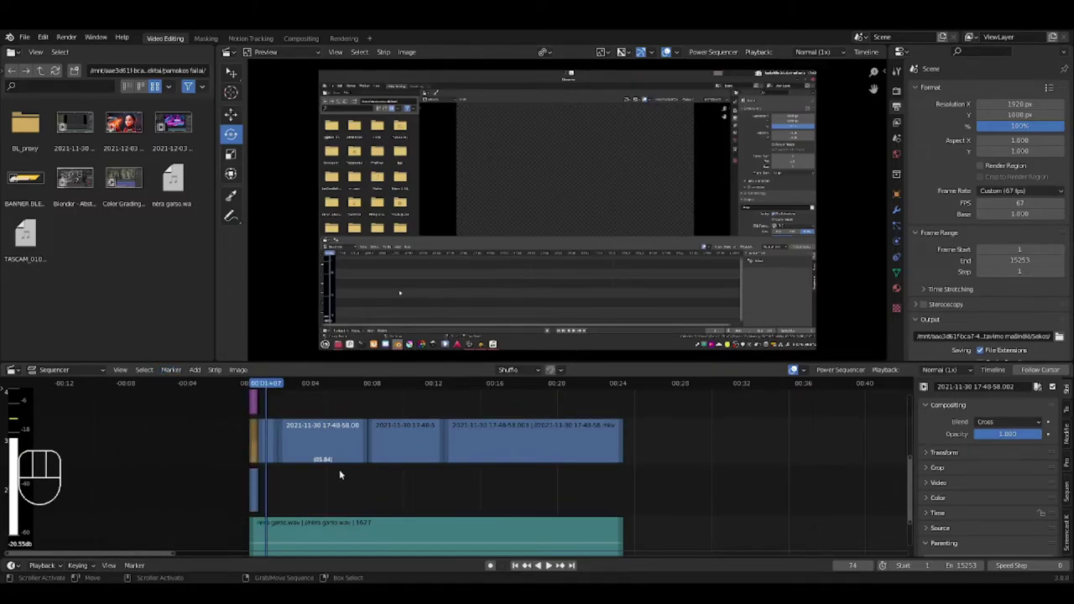
scroll(339, 469, "down", 3)
left_click(356, 402)
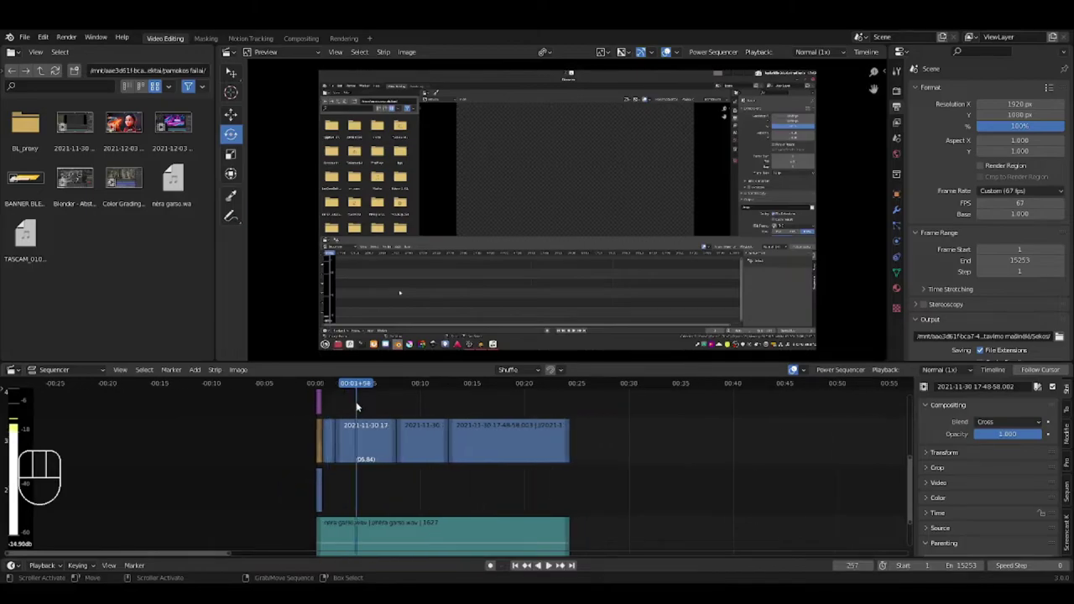
key("m")
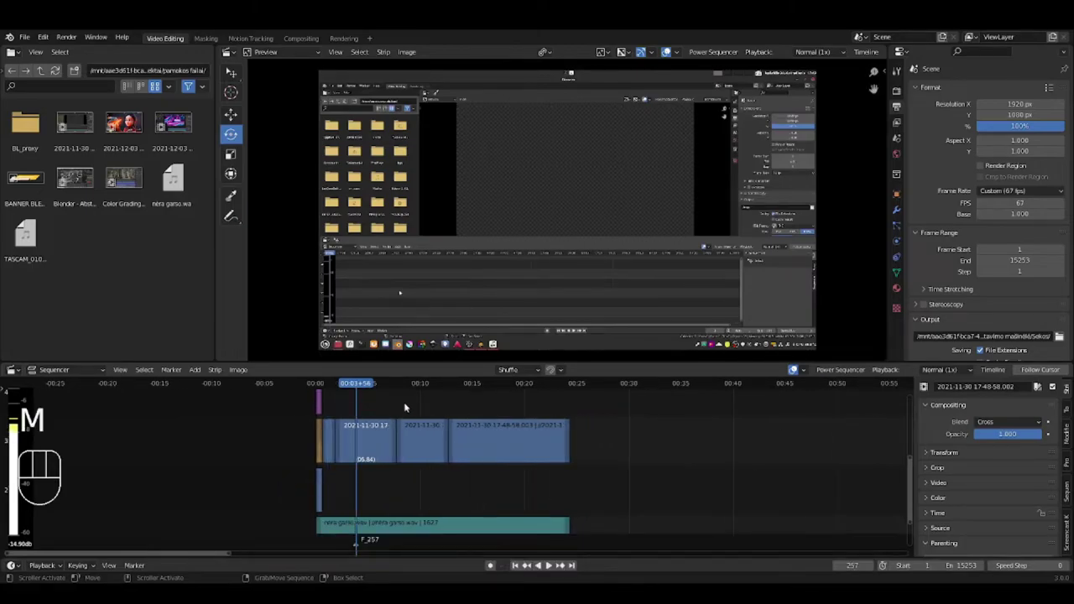
left_click(427, 386)
key("m")
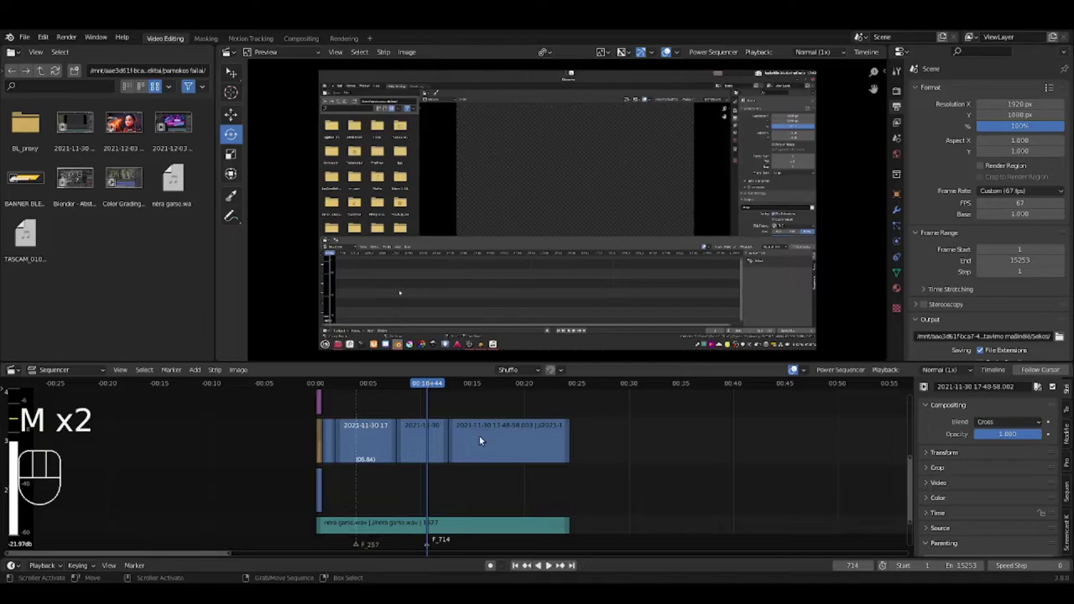
left_click(520, 415)
key("m")
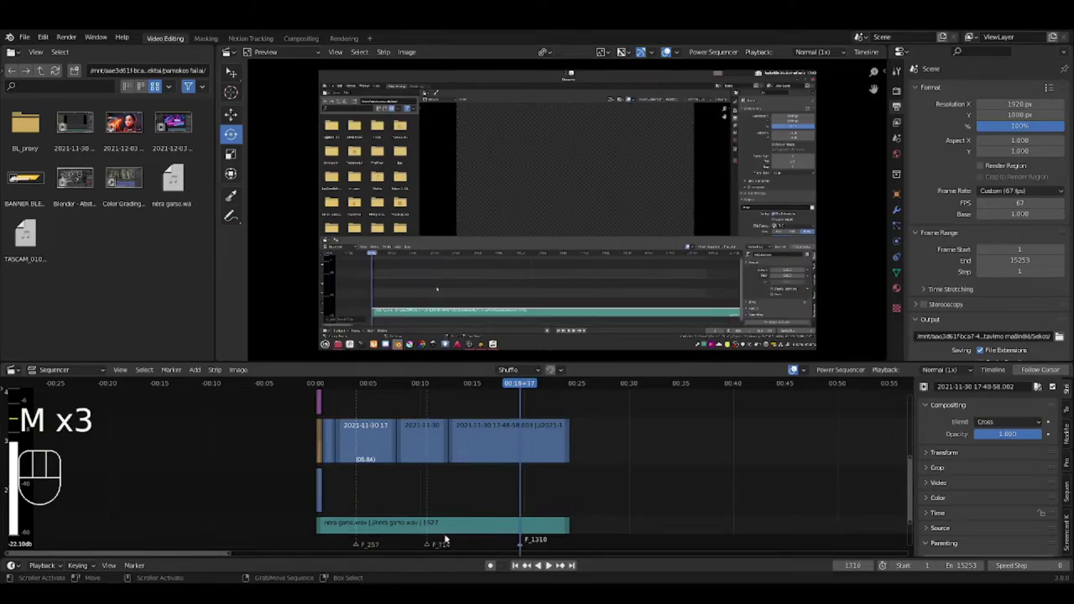
- Move the playhead to about the first timeline marker and select that marker
left_click(362, 548)
left_click(356, 547)
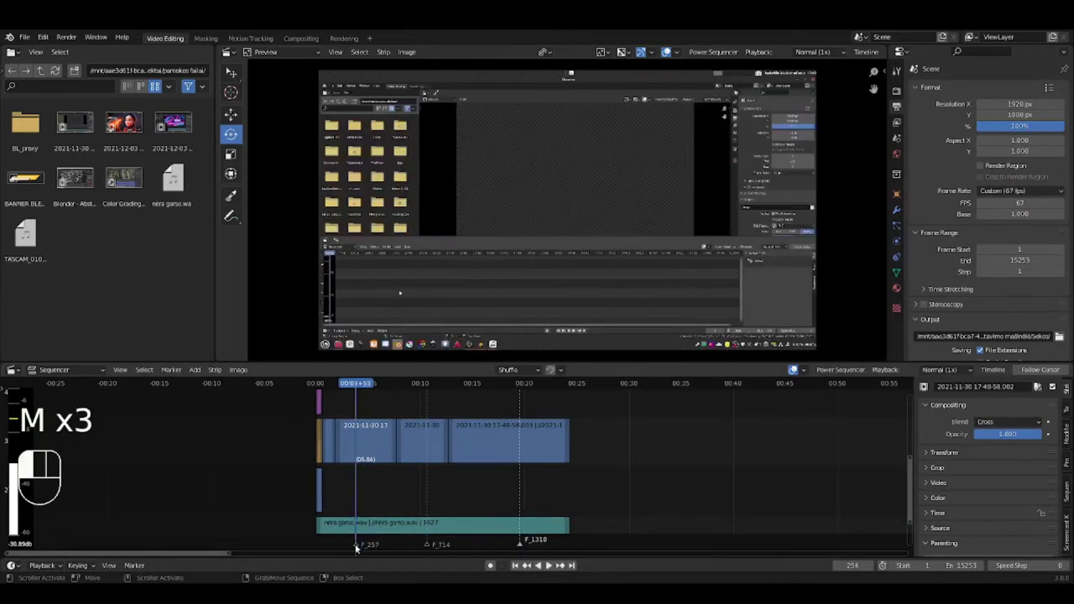
left_click(356, 546)
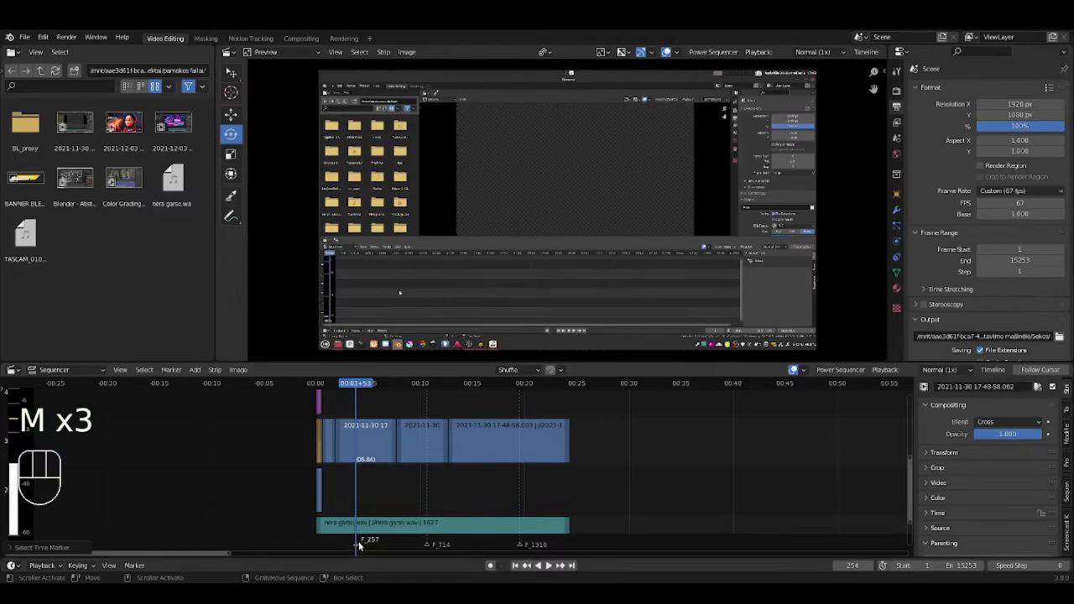
- Move the playhead to frame 1777 and add the Color Grading with the Blender VSE (tutorial).mp4 movie there with its sound
left_click(357, 546)
left_click_drag(391, 496, 593, 460)
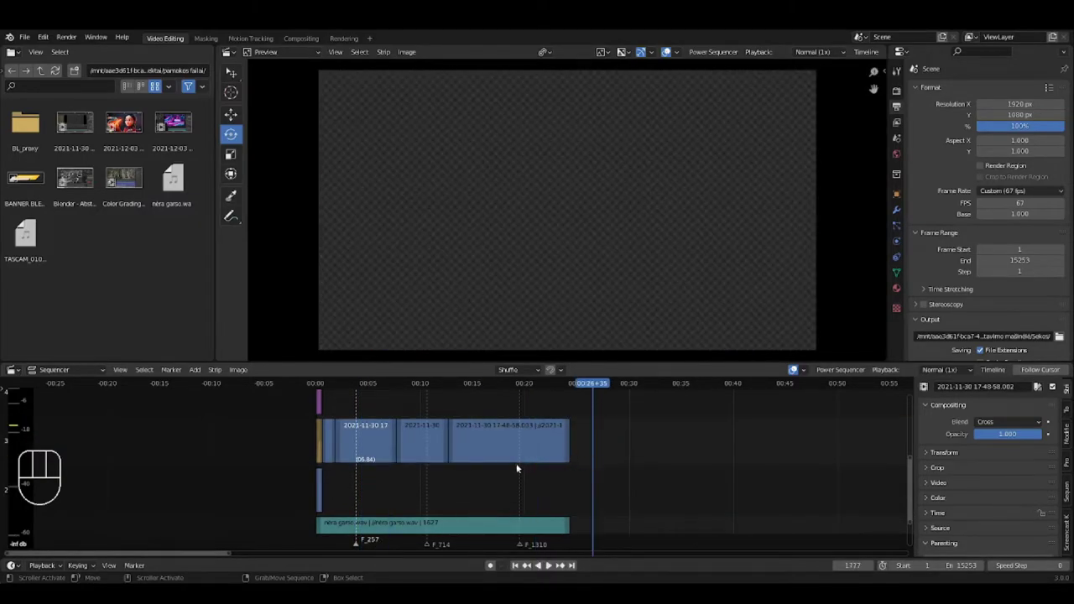
scroll(517, 466, "up", 2)
scroll(520, 452, "up", 2)
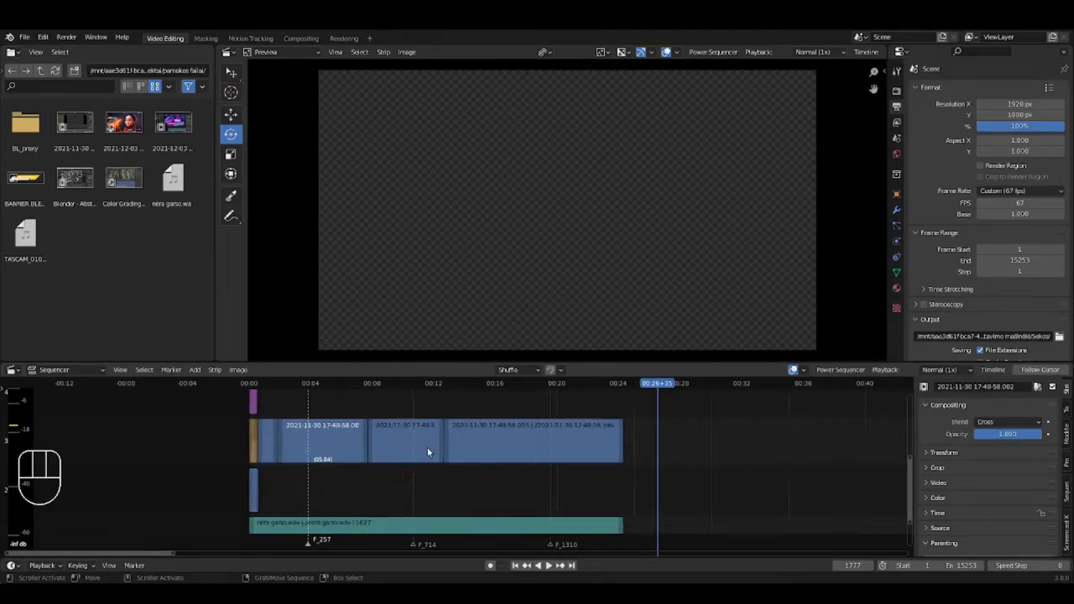
left_click(446, 527)
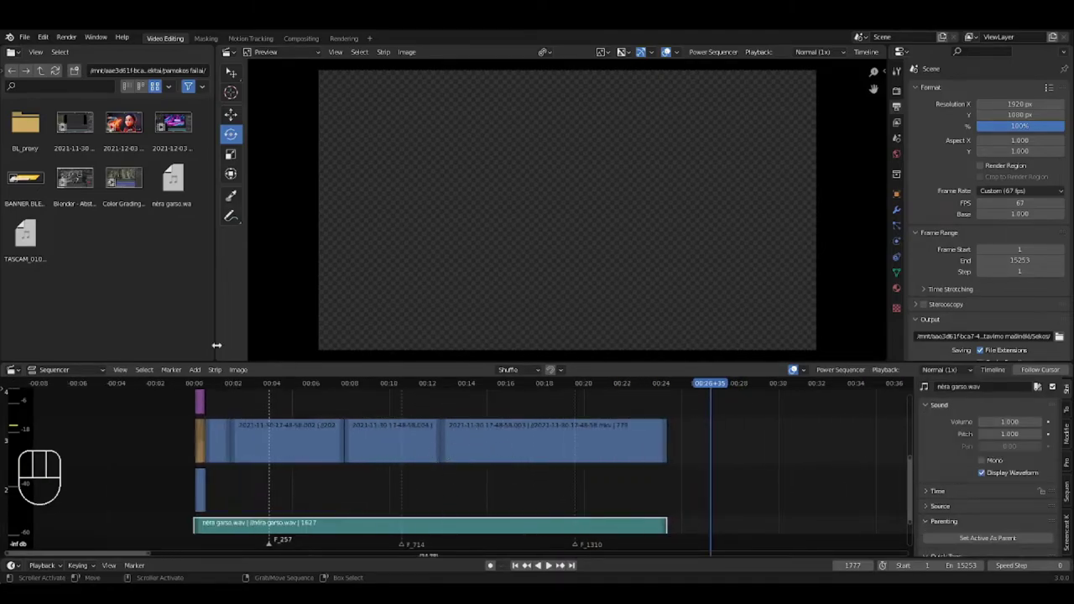
left_click(123, 195)
left_click_drag(123, 192, 685, 444)
- Move the Color Grading video and sound strips down to channels 3 and 2, directly after the end of the screen recording
scroll(672, 439, "down", 4)
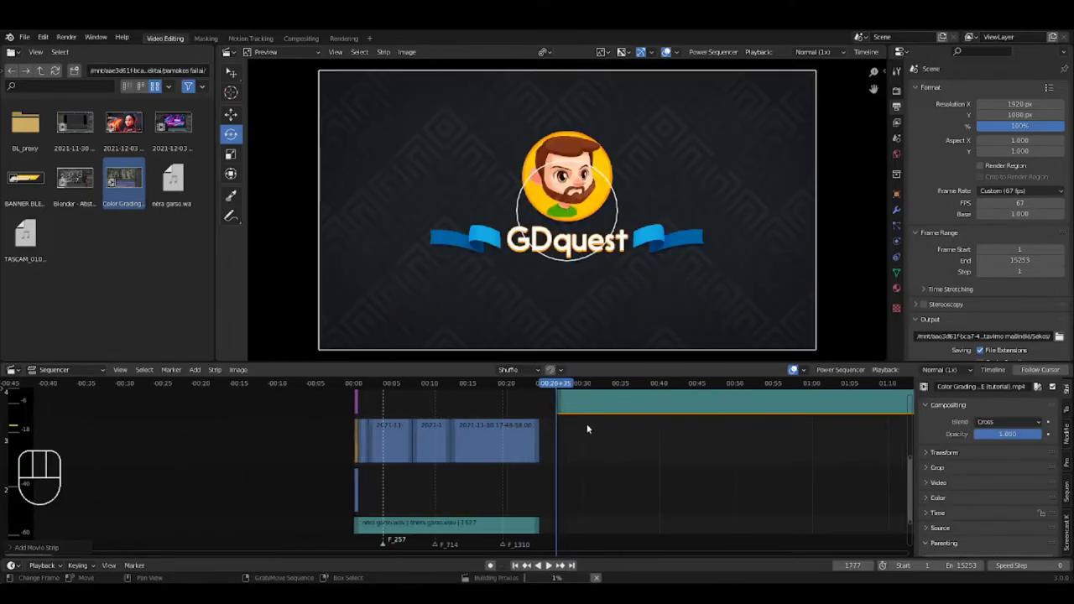
key("g")
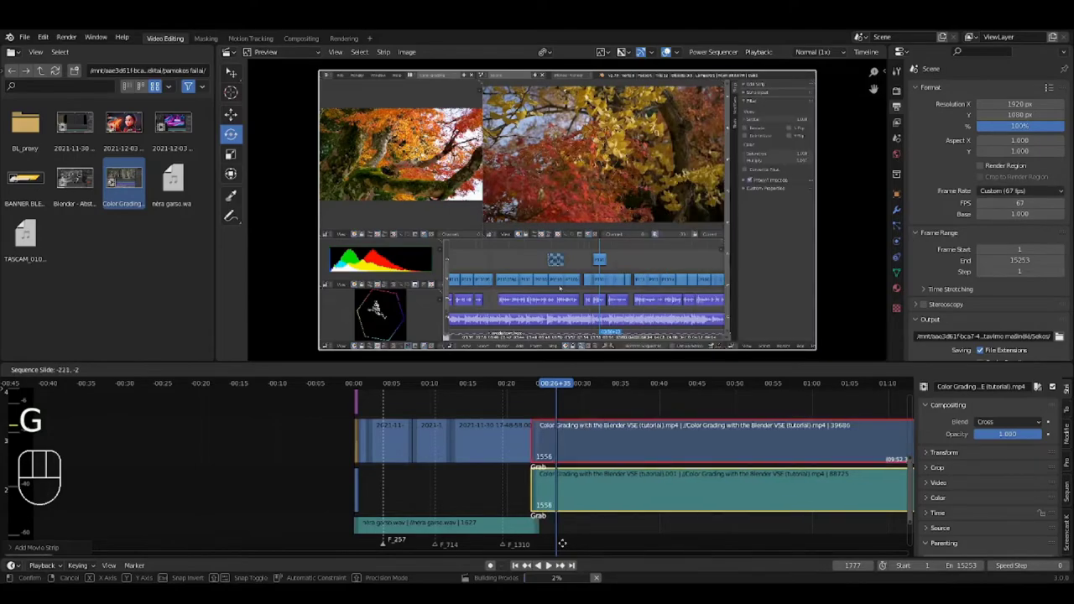
left_click(585, 494)
- Delete the Color Grading video and sound strips together and undo that deletion
scroll(585, 491, "down", 8)
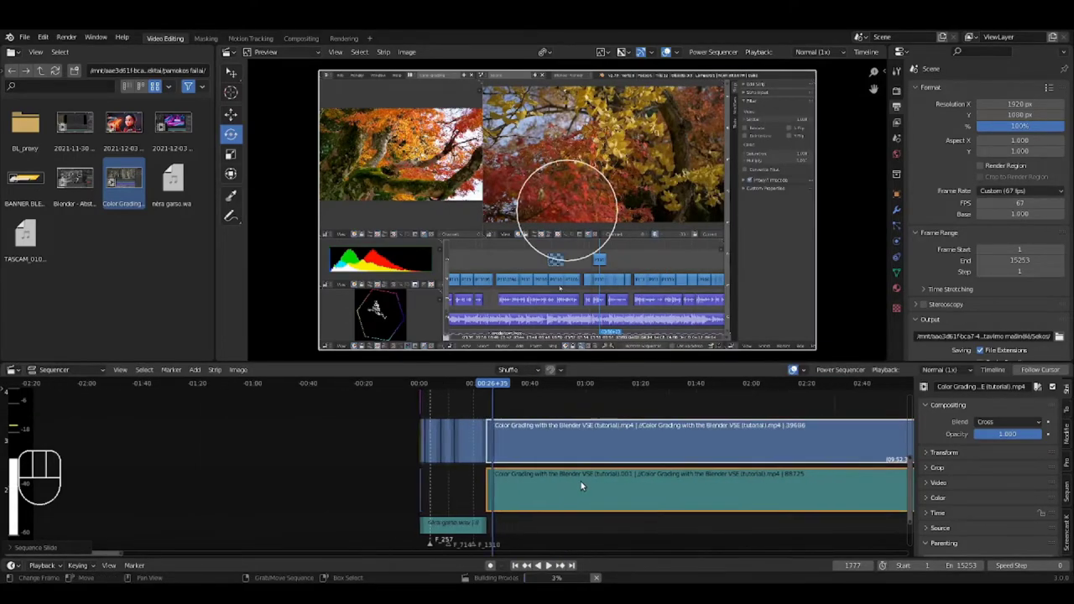
key("Delete")
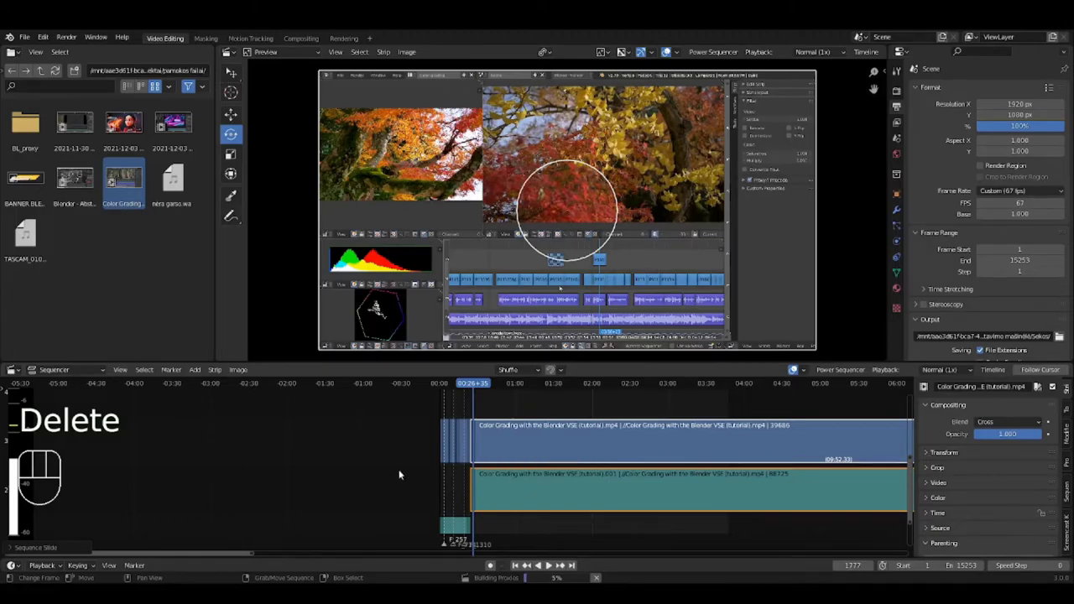
key("Home")
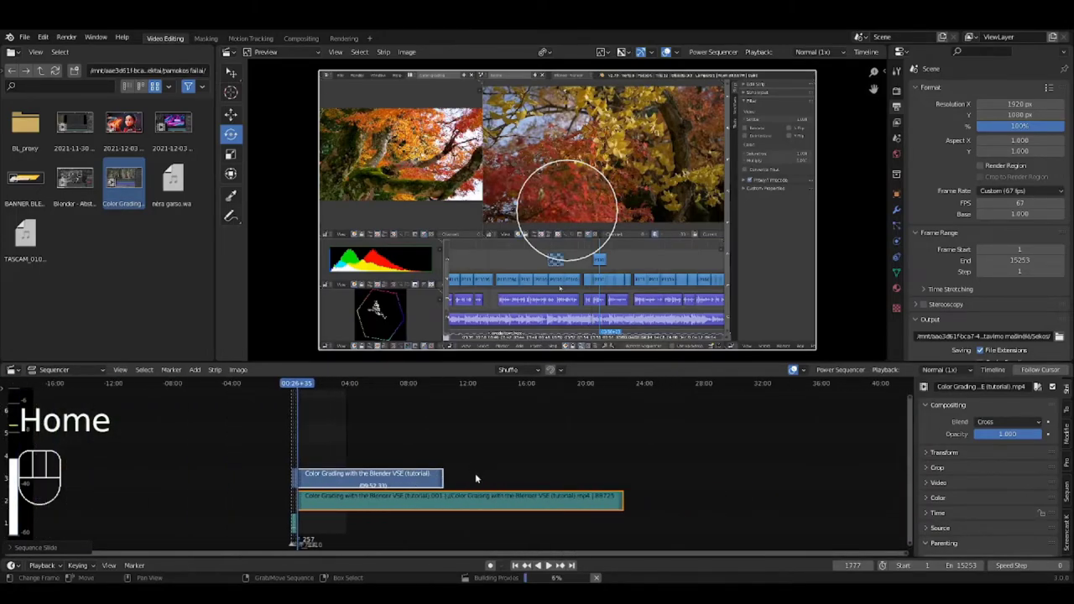
scroll(470, 474, "up", 2)
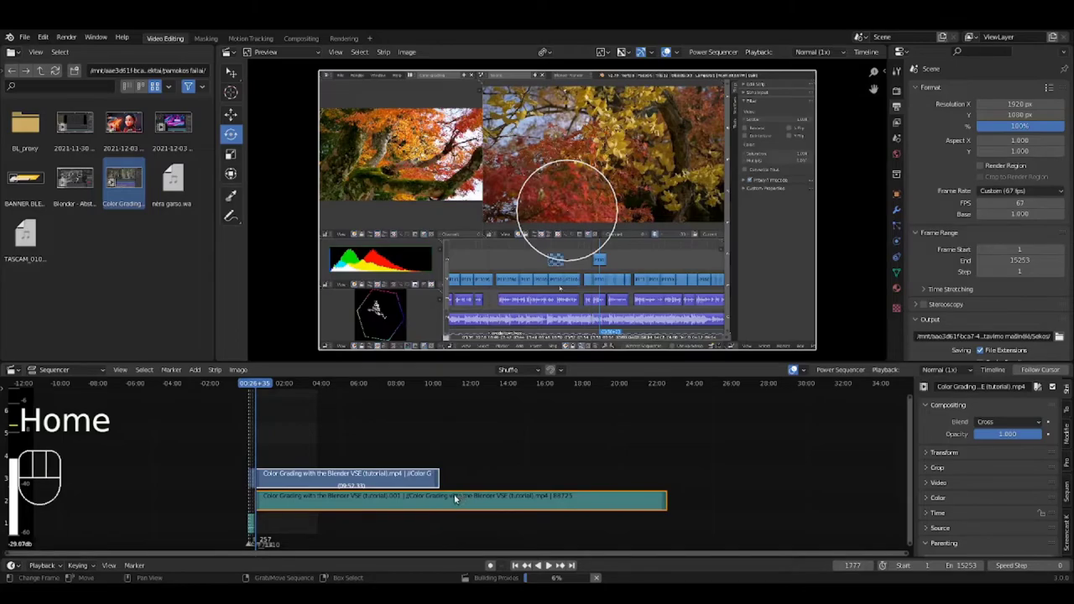
key("x")
left_click(393, 497)
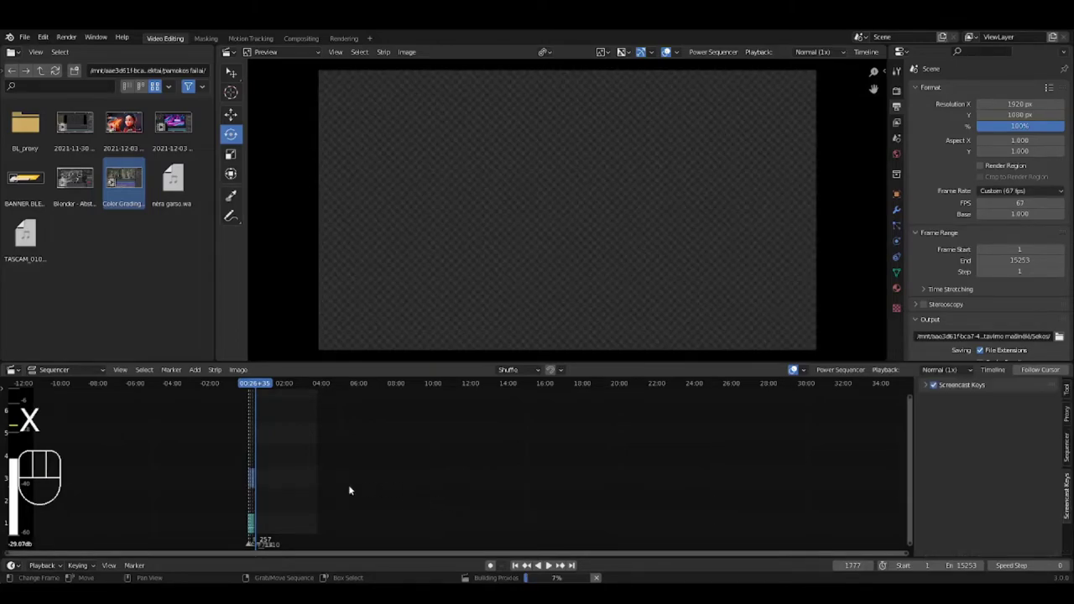
key("ctrl+z")
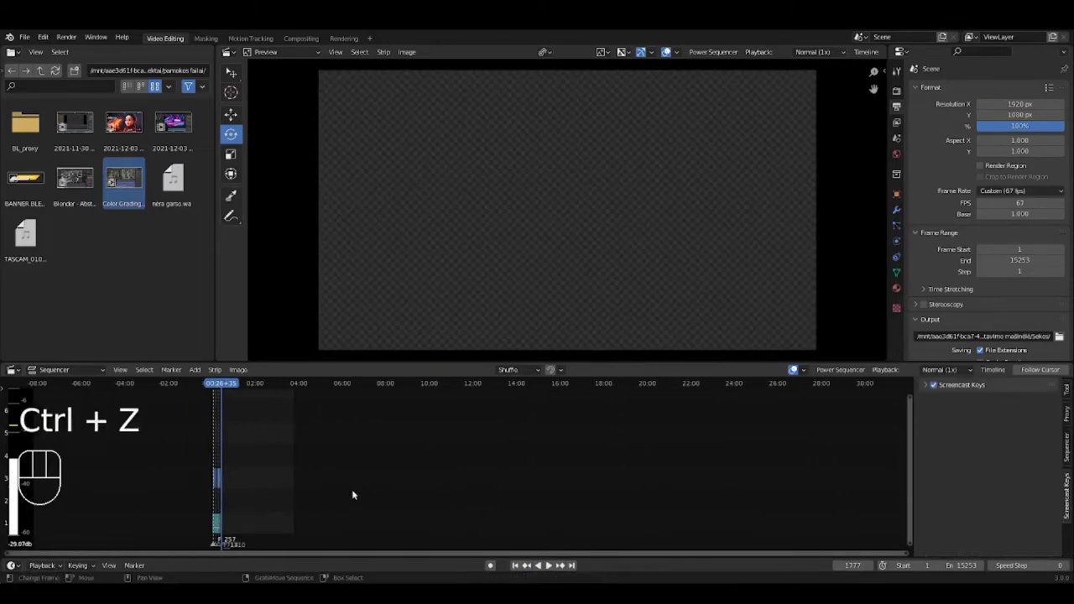
scroll(470, 457, "down", 2)
scroll(316, 465, "up", 3)
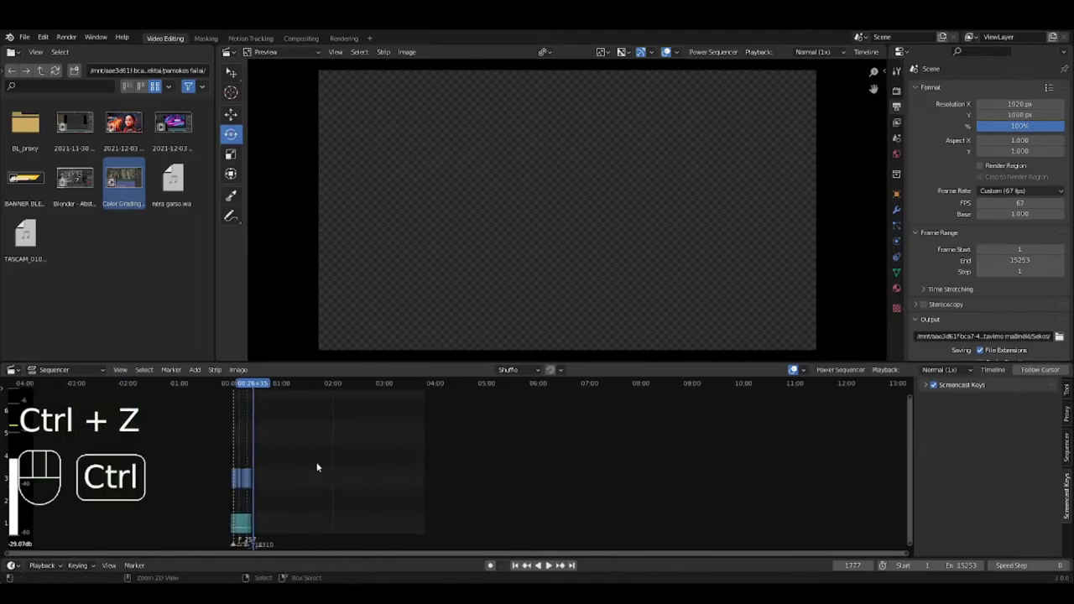
key("ctrl+z")
key("ctrl+z")
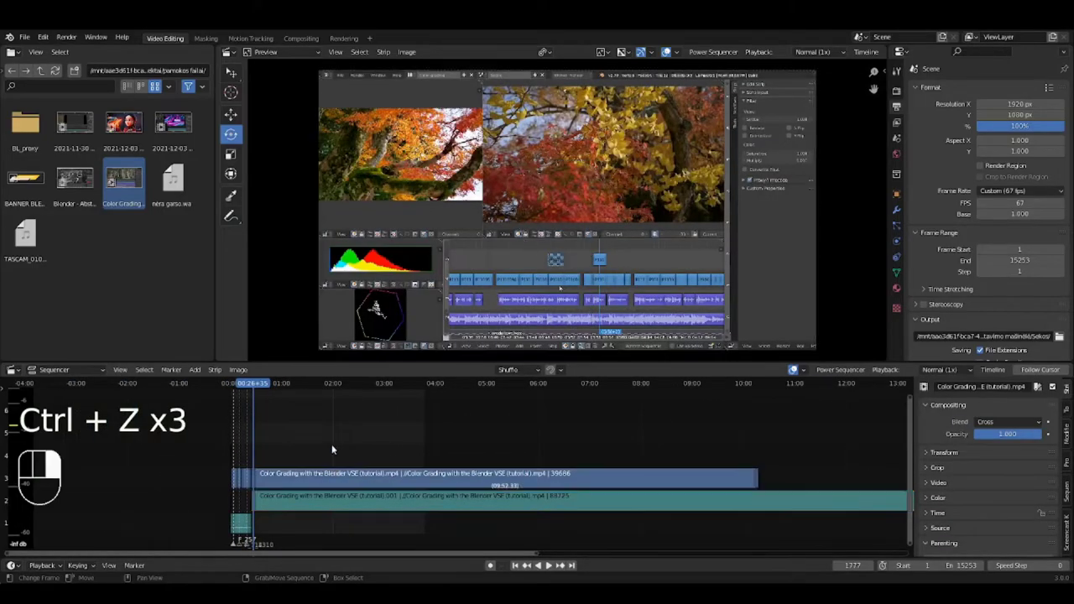
- Delete only the Color Grading sound strip in channel 2
left_click(355, 497)
key("x")
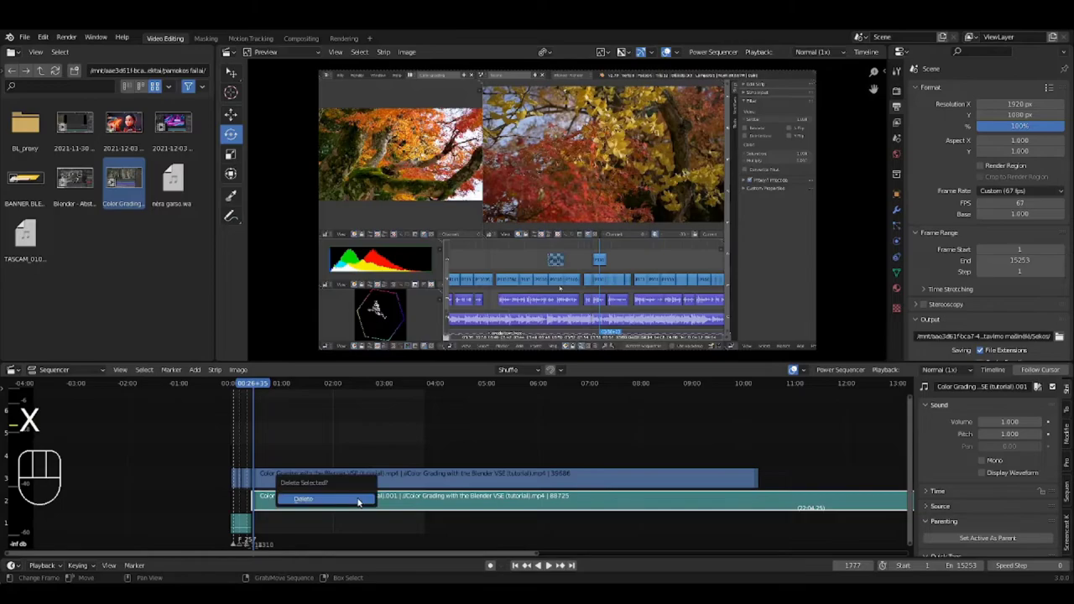
left_click(357, 500)
- Split the Color Grading video strip at frame 1886 and delete the part after the cut
scroll(430, 462, "up", 5)
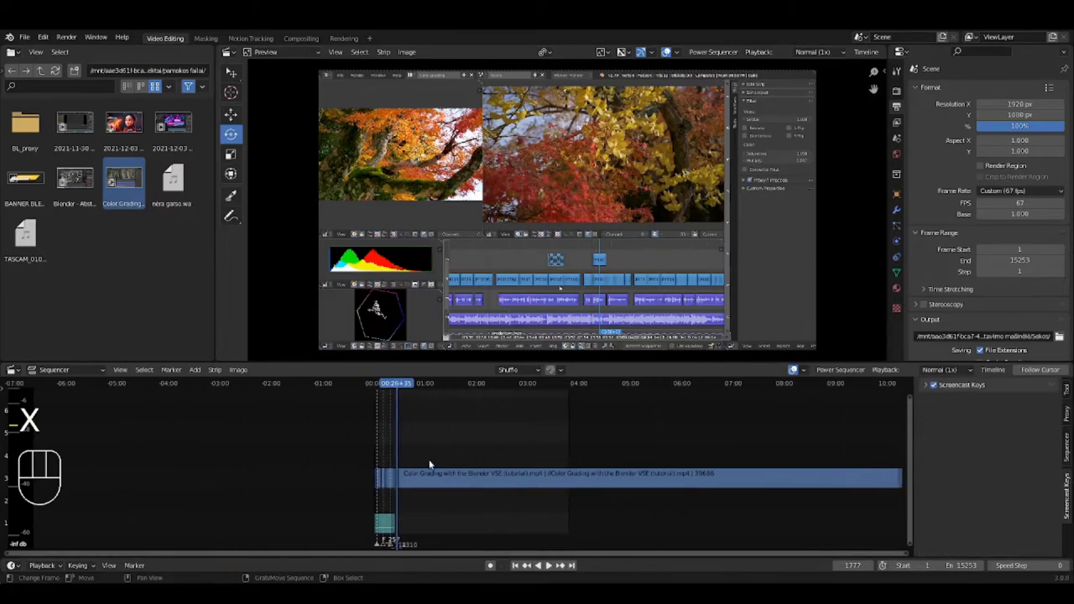
scroll(340, 478, "up", 6)
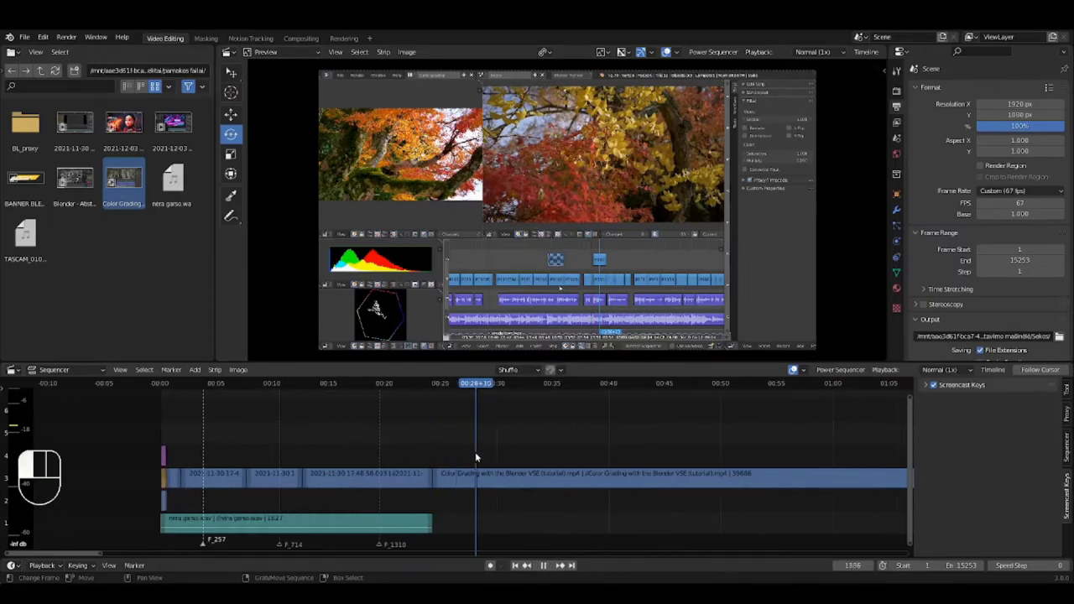
left_click(493, 477)
key("k")
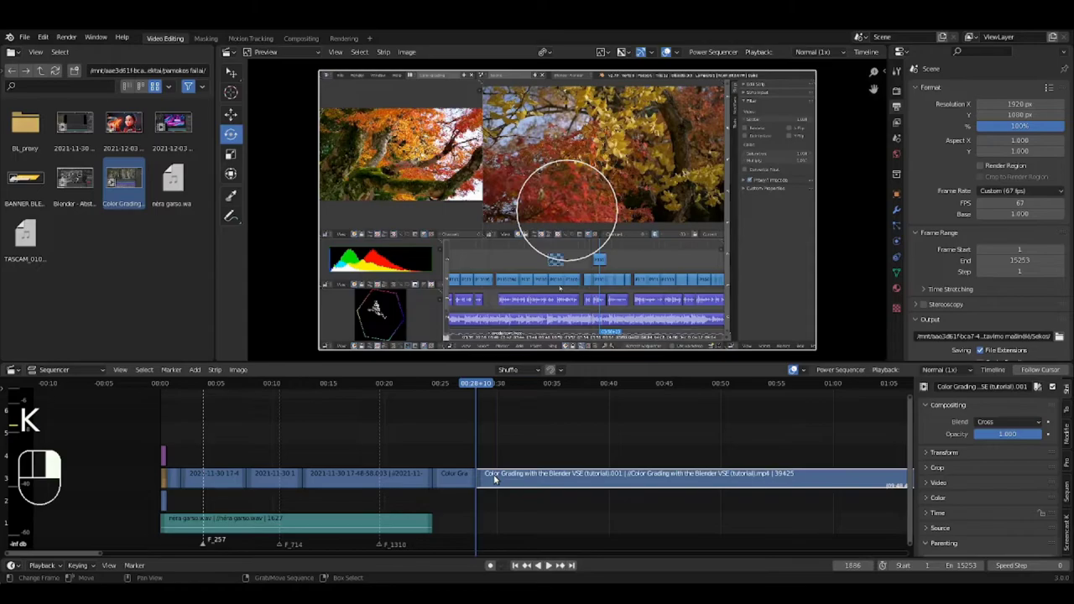
left_click(511, 478)
key("x")
left_click(473, 466)
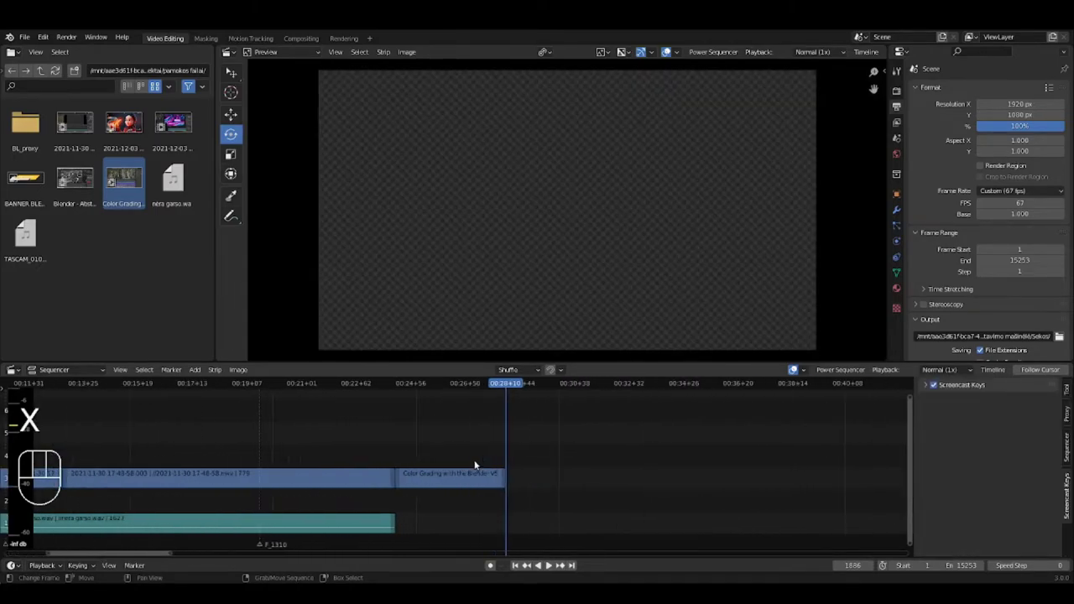
- Scrub through the timeline to examine the screen recording pieces and the Color Grading clip in the preview
left_click(463, 438)
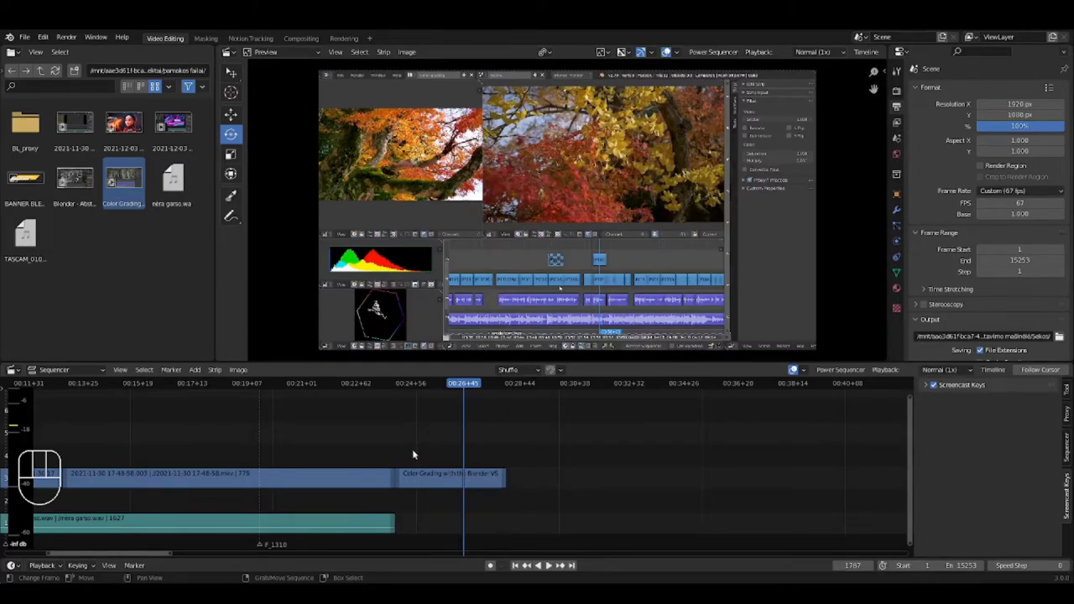
scroll(289, 434, "left", 5, "ctrl")
scroll(289, 440, "down", 5)
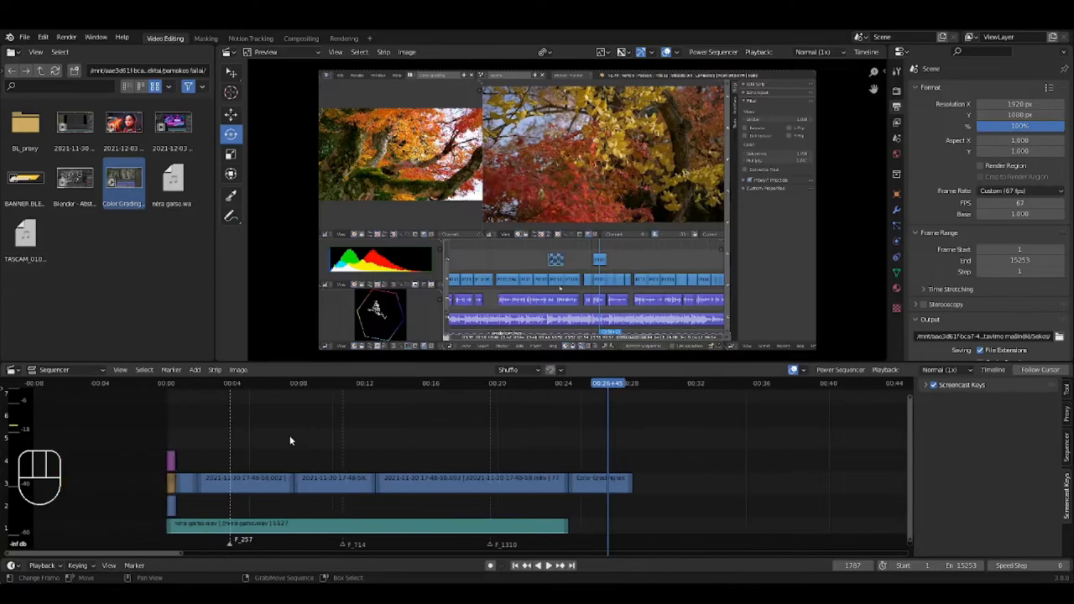
scroll(345, 449, "up", 1)
scroll(345, 449, "down", 1)
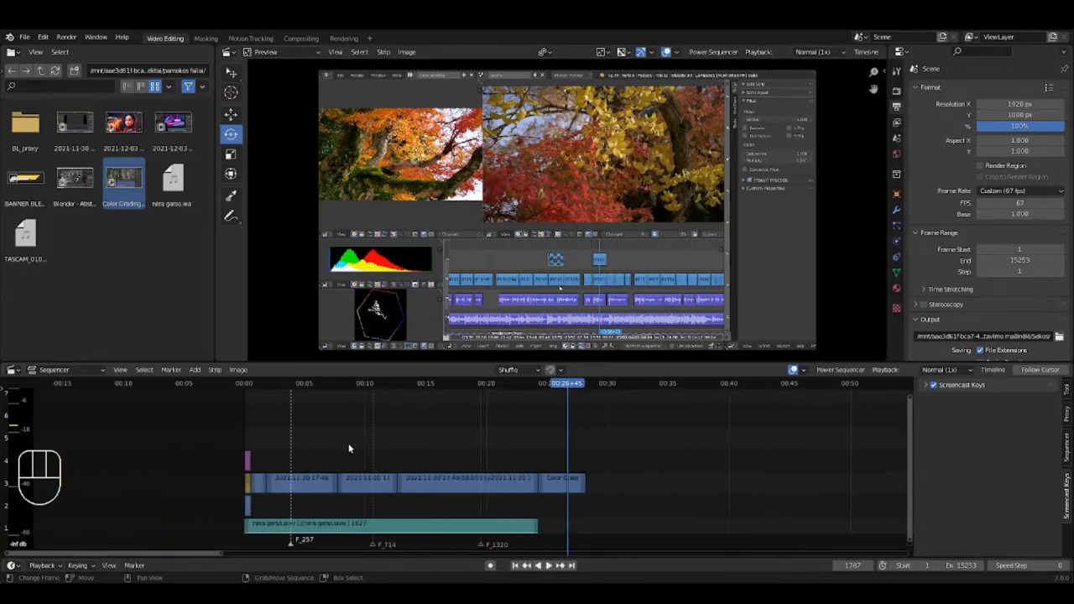
left_click_drag(308, 442, 333, 441)
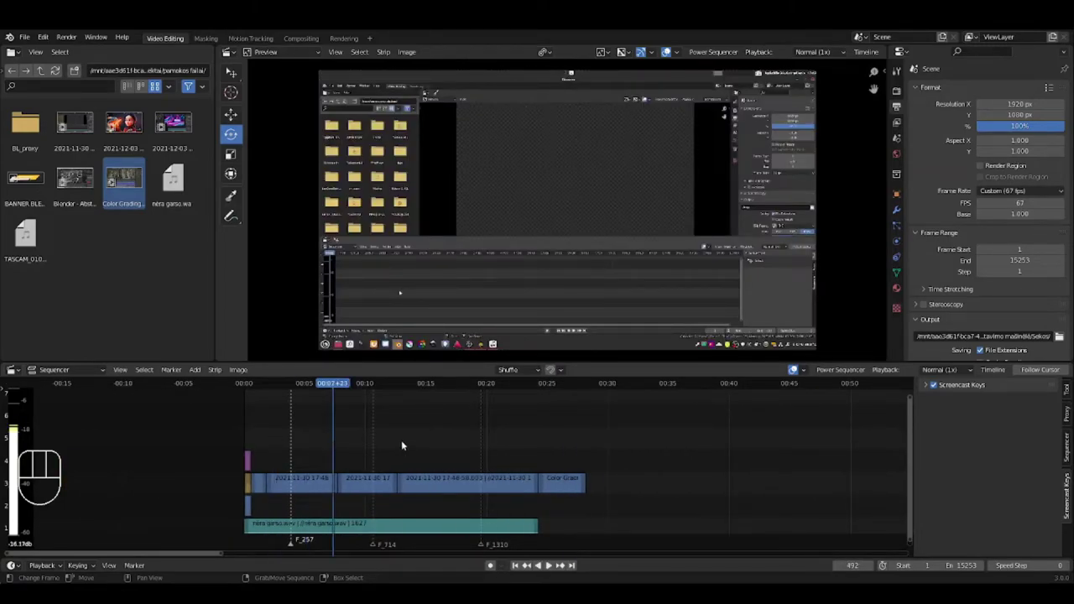
left_click(402, 440)
left_click(514, 435)
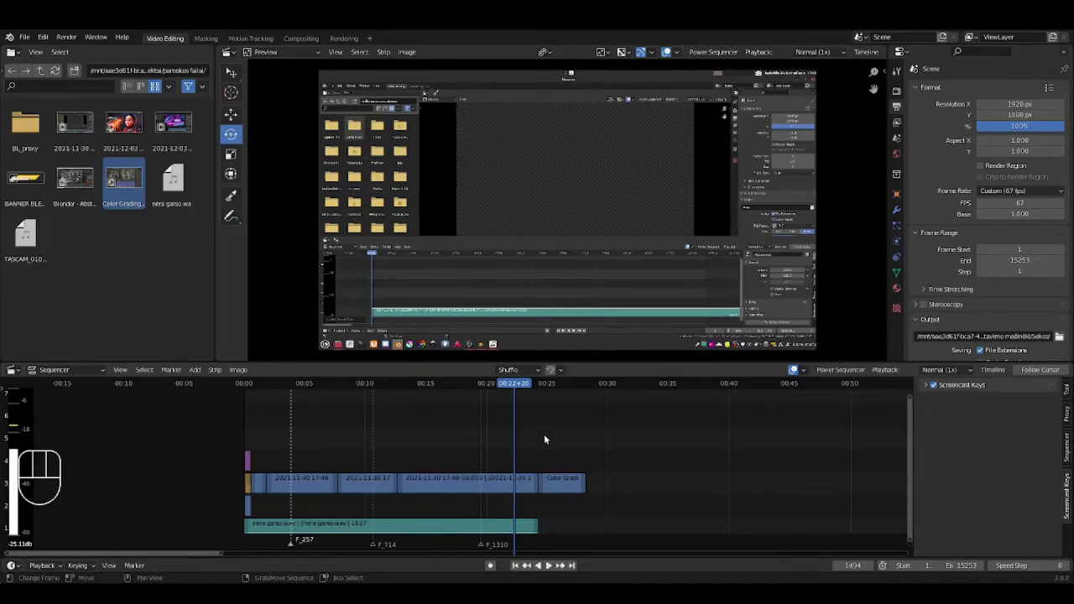
scroll(539, 440, "up", 1)
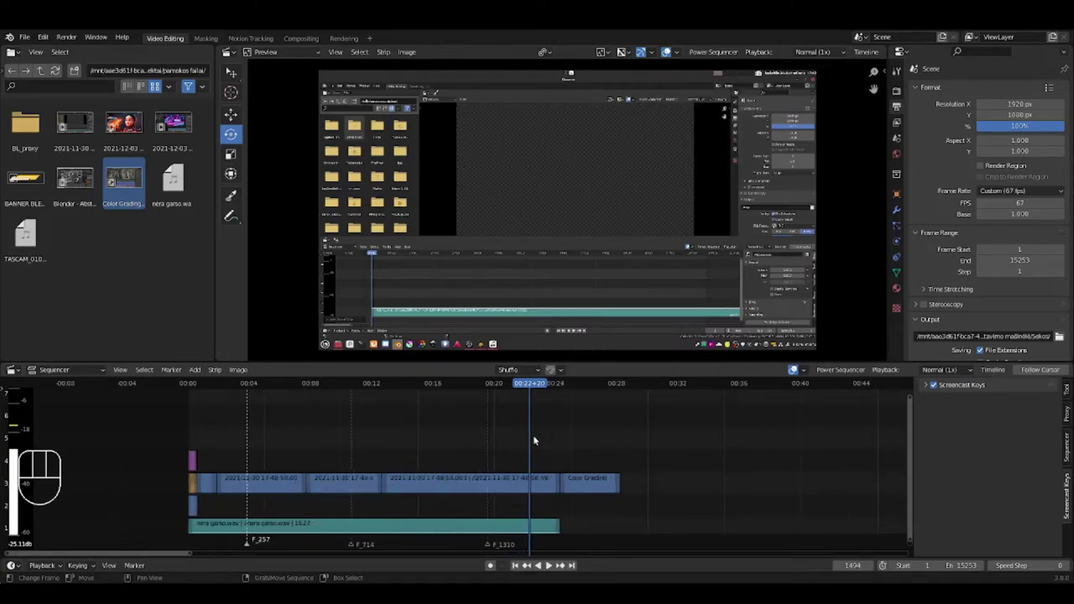
scroll(583, 445, "left", 3, "ctrl")
middle_click_drag(483, 460, 480, 460)
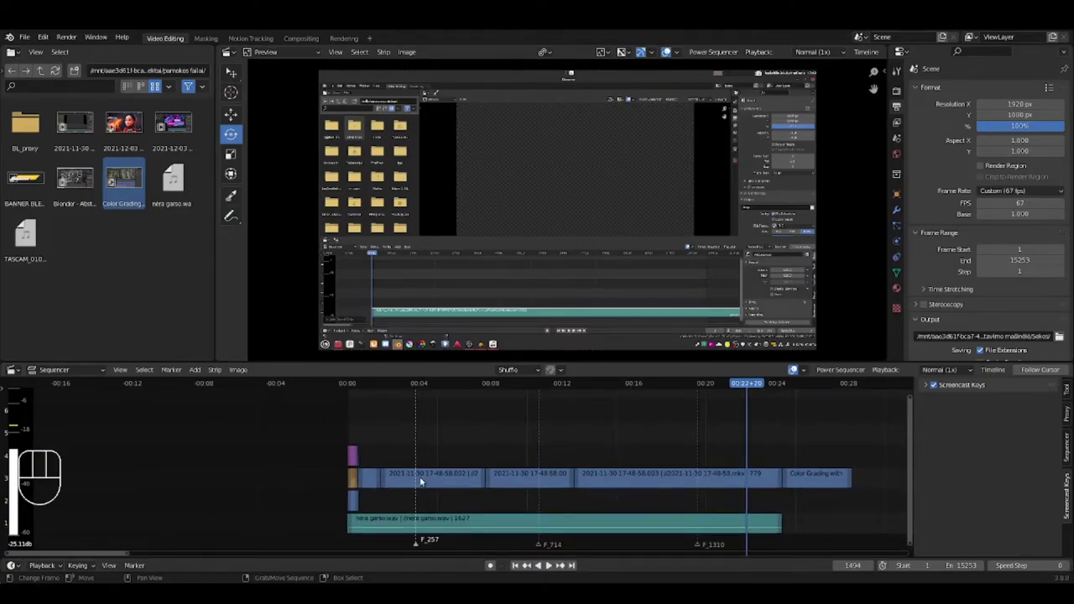
- Add a Speed Control effect strip to the recording piece that contains the first timeline marker
left_click(421, 481)
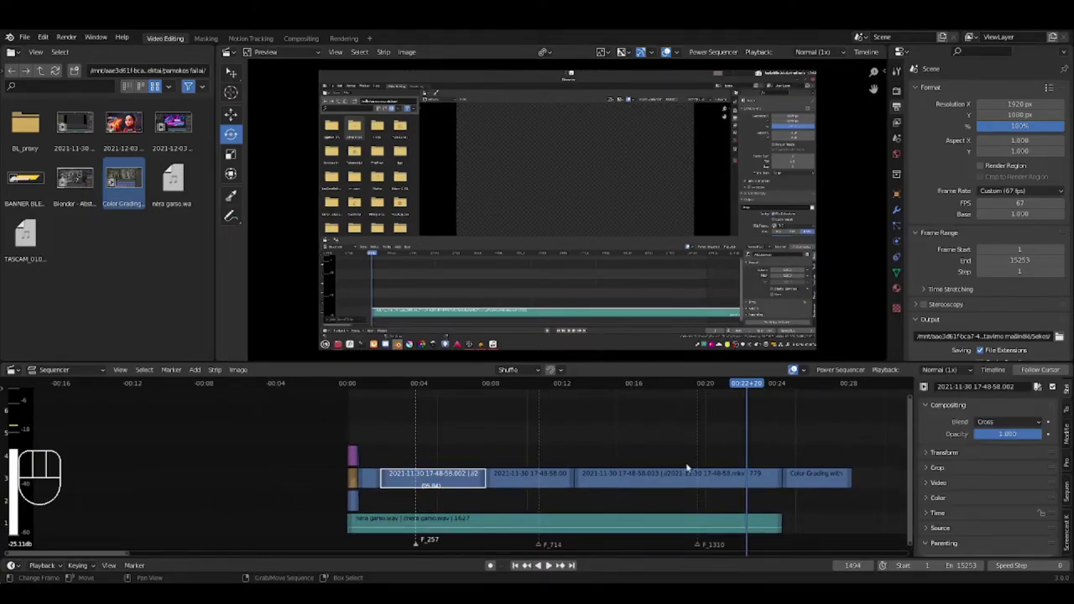
key("shift+a")
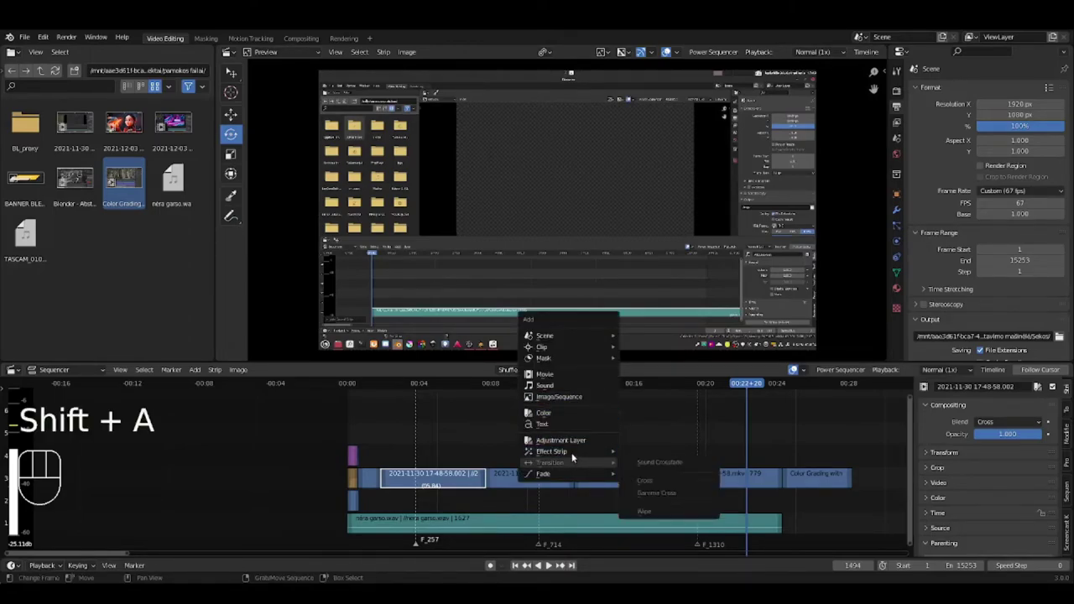
key("shift+a")
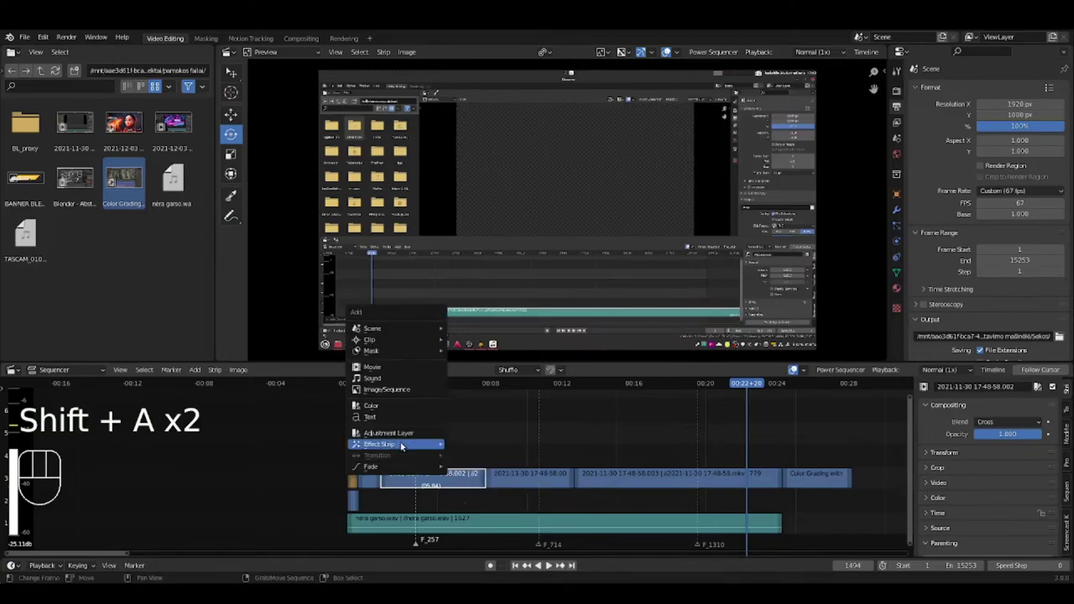
mouse_move(387, 447)
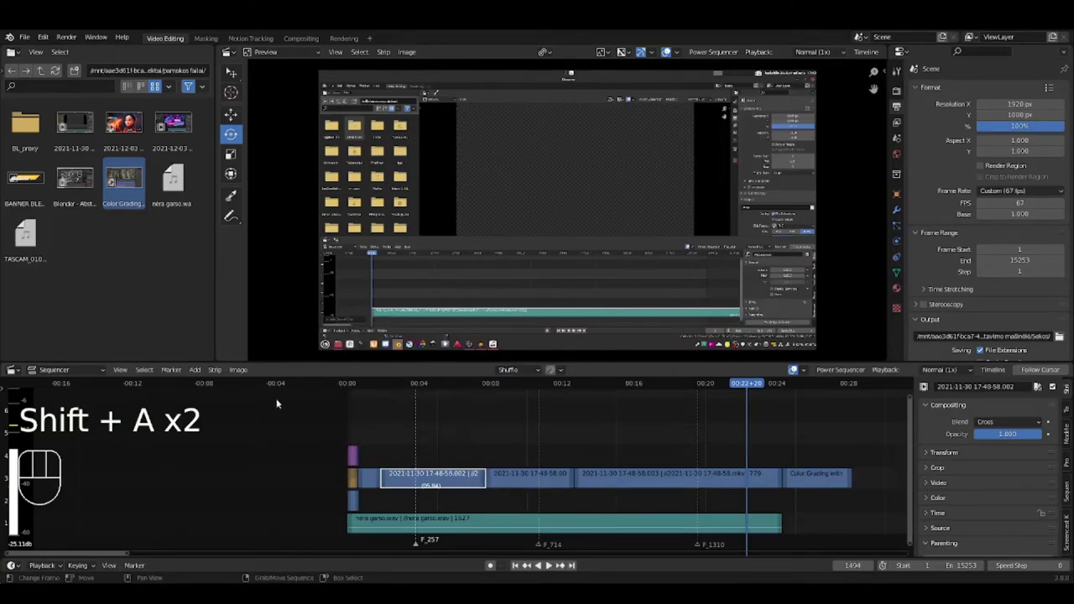
left_click(194, 370)
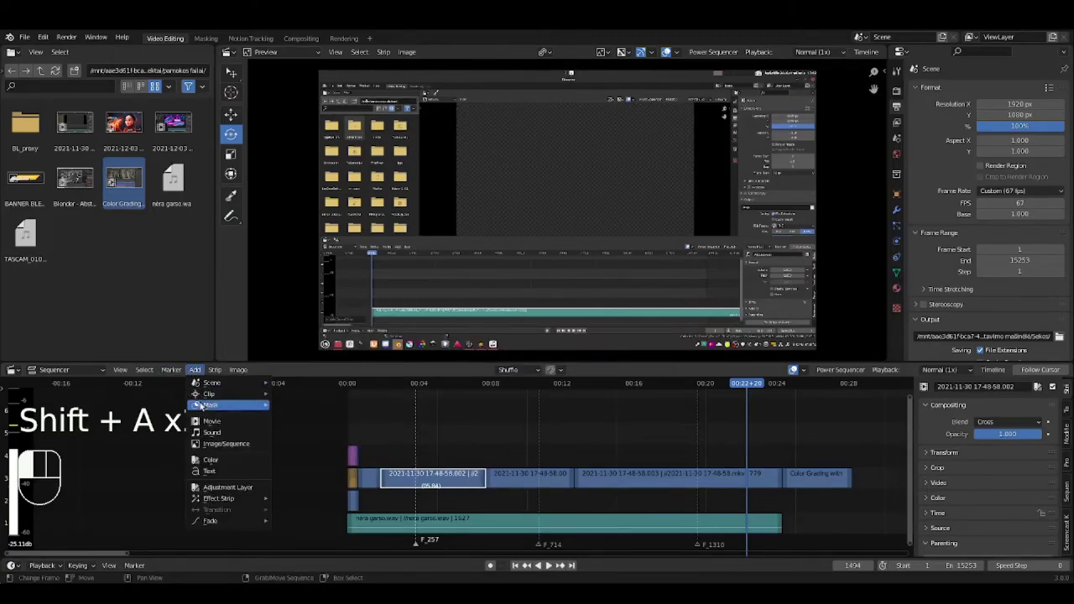
mouse_move(235, 500)
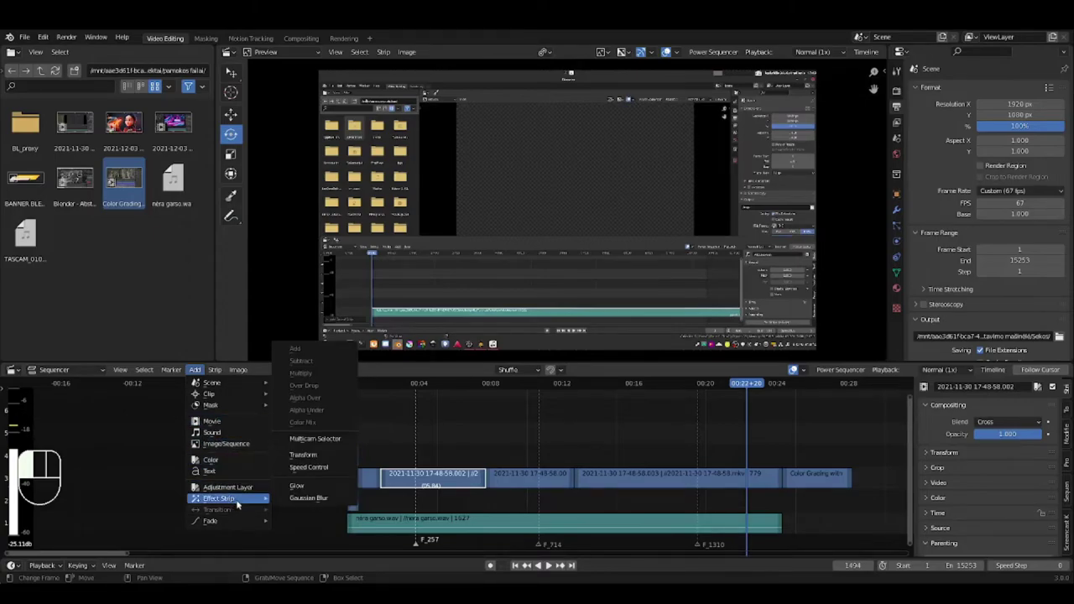
left_click(335, 468)
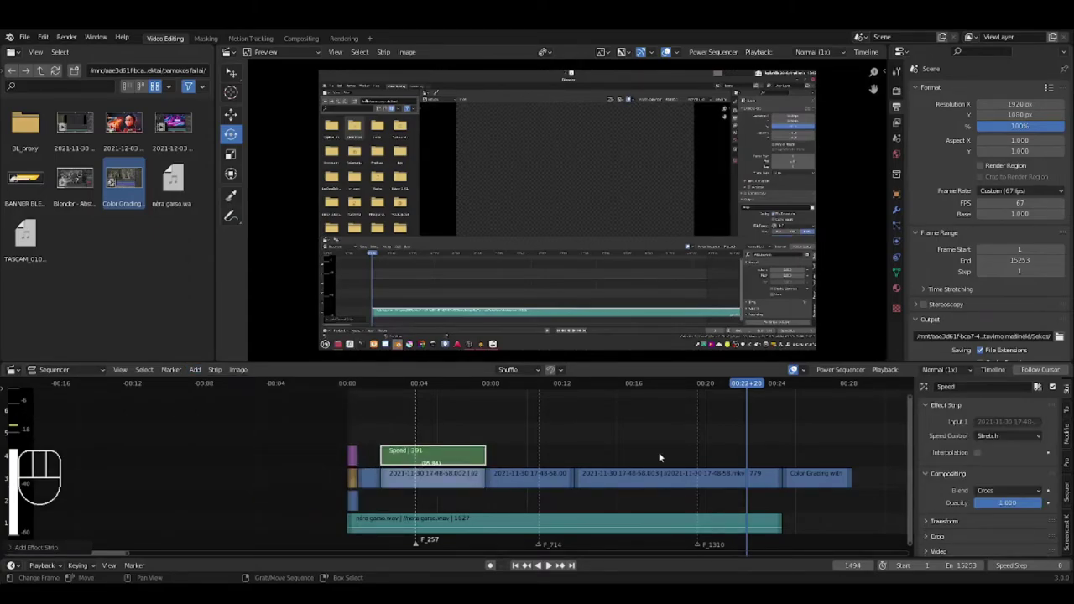
- Mute the recording piece beneath the speed effect strip and select the recording piece that follows it
left_click(416, 477)
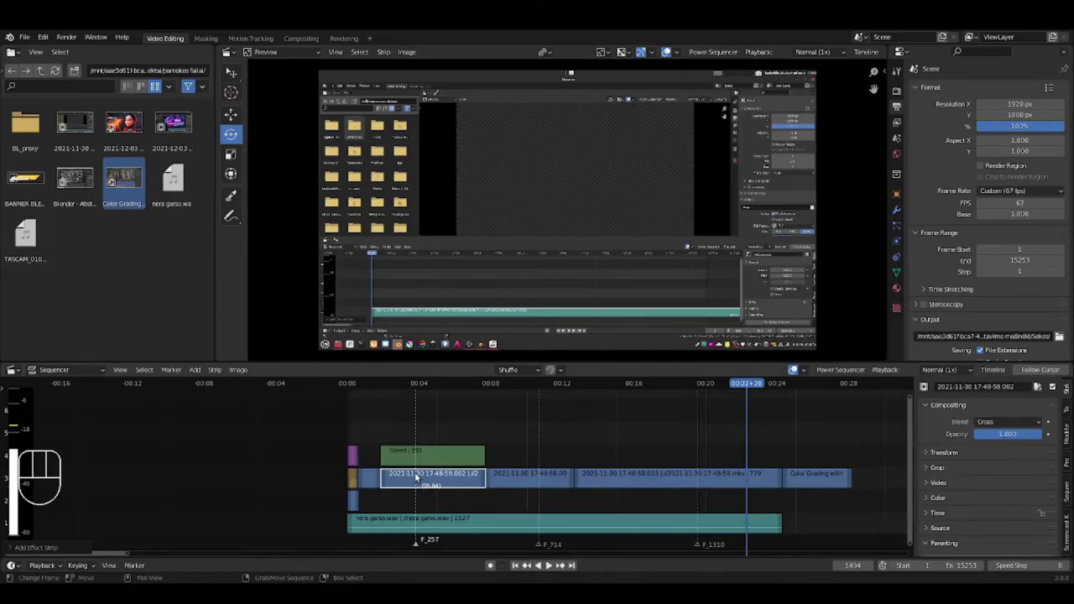
key("h")
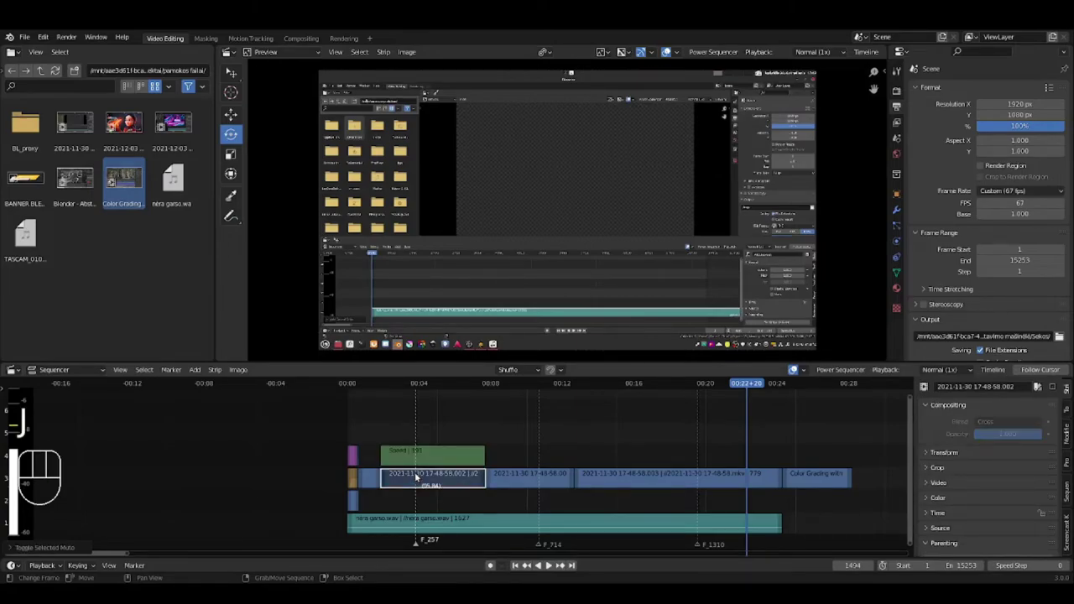
left_click(529, 477)
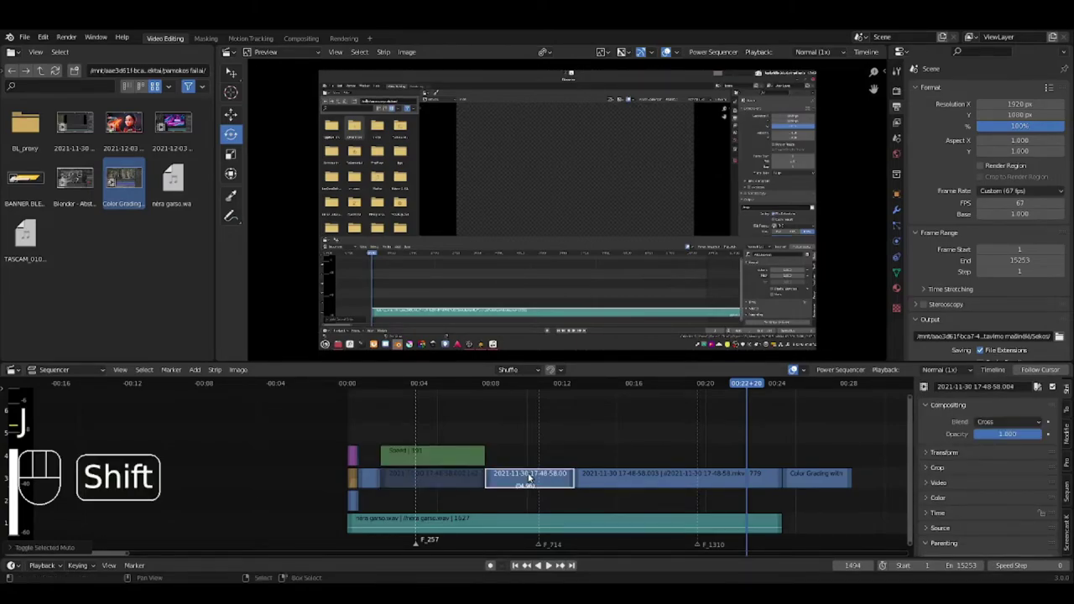
- Add a Color strip at frame 1882, near the end of the Color Grading clip
scroll(529, 477, "up", 2)
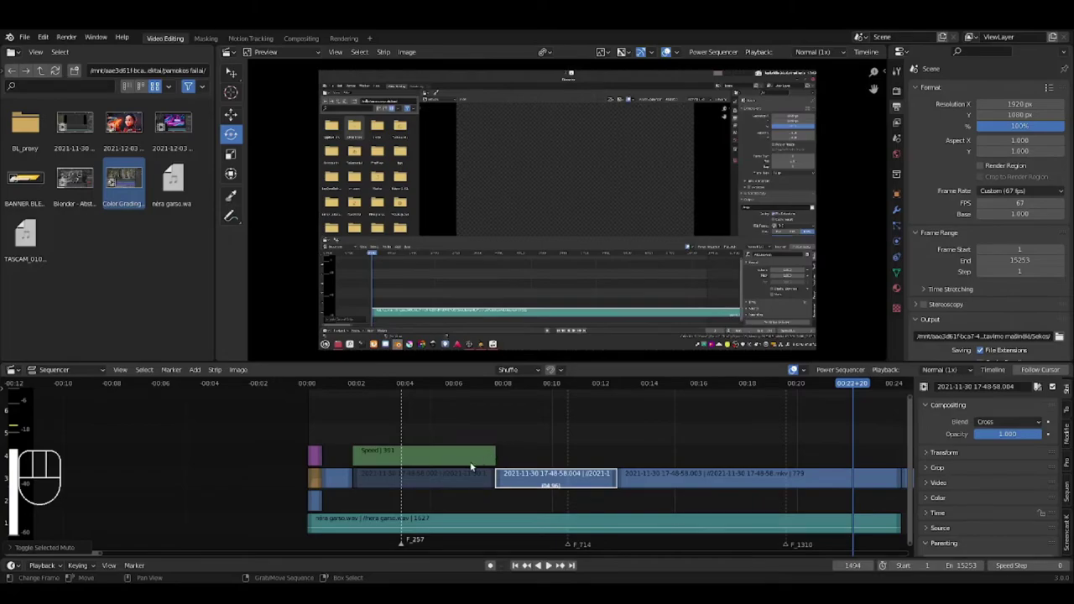
scroll(411, 481, "down", 3)
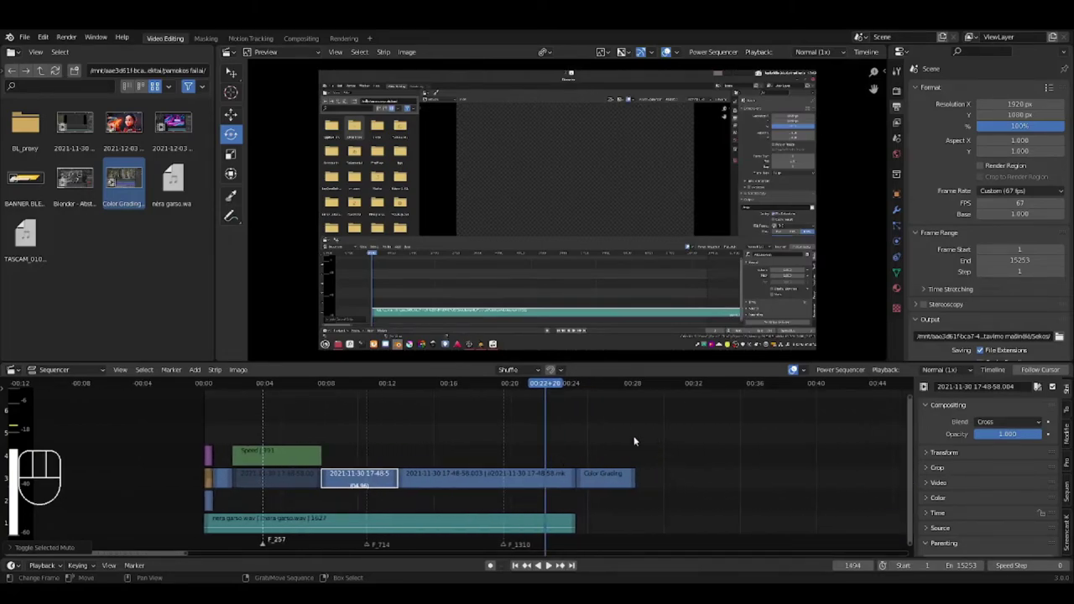
left_click(633, 436)
key("shift+a")
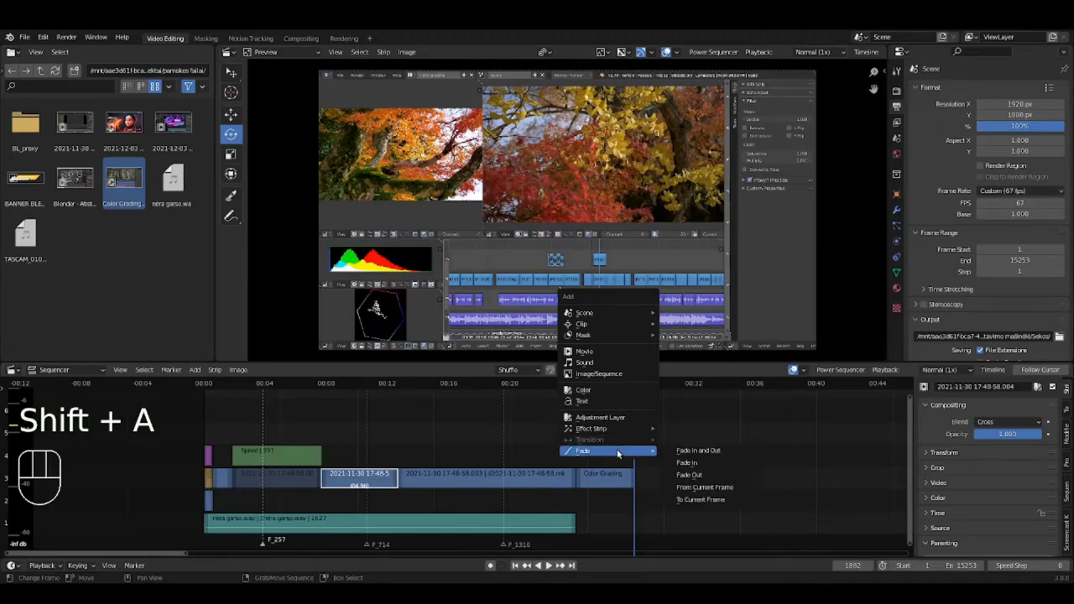
mouse_move(611, 430)
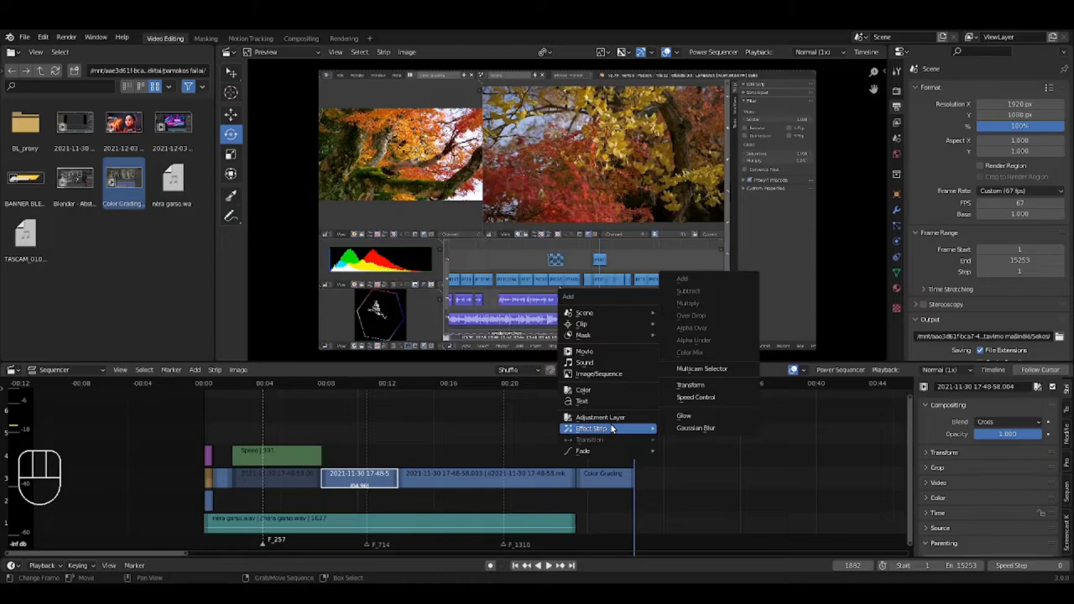
mouse_move(601, 326)
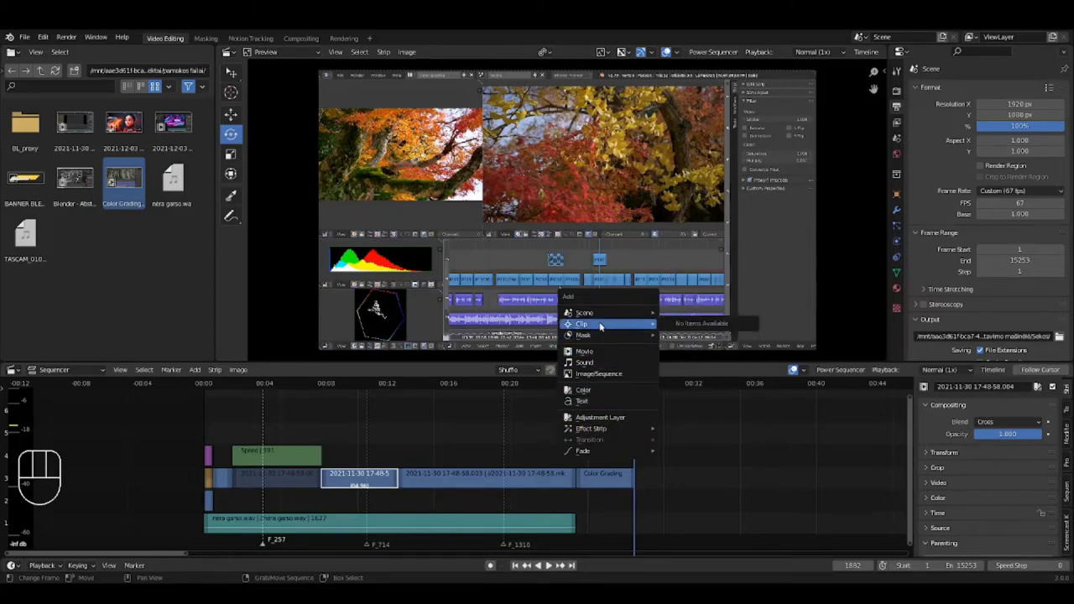
left_click(599, 390)
scroll(638, 495, "up", 5)
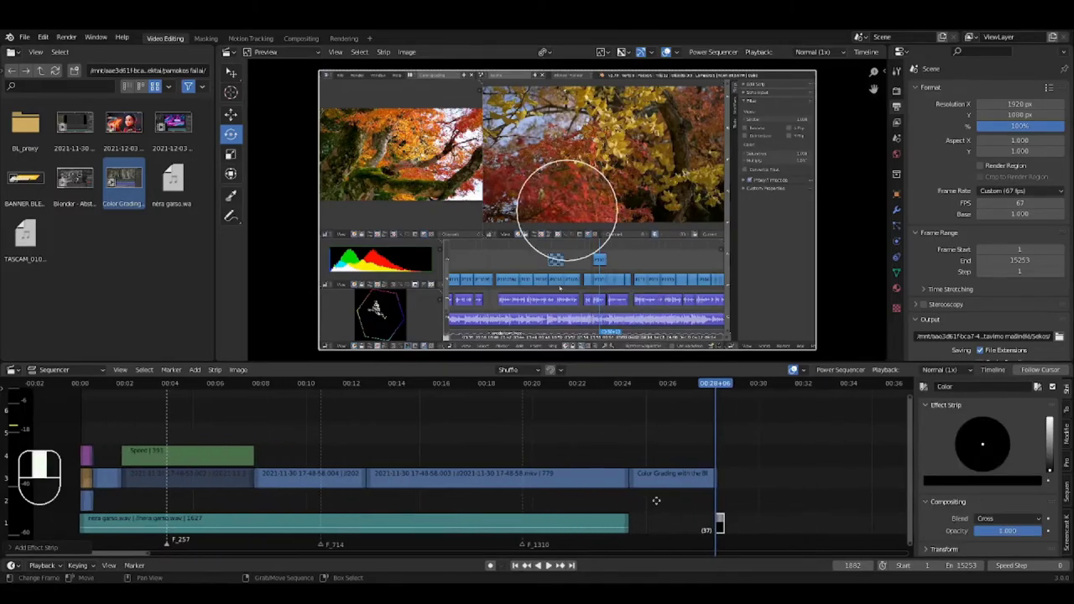
- Place the playhead at frame 1886 and set the Color strip's color to light blue
left_click(613, 468)
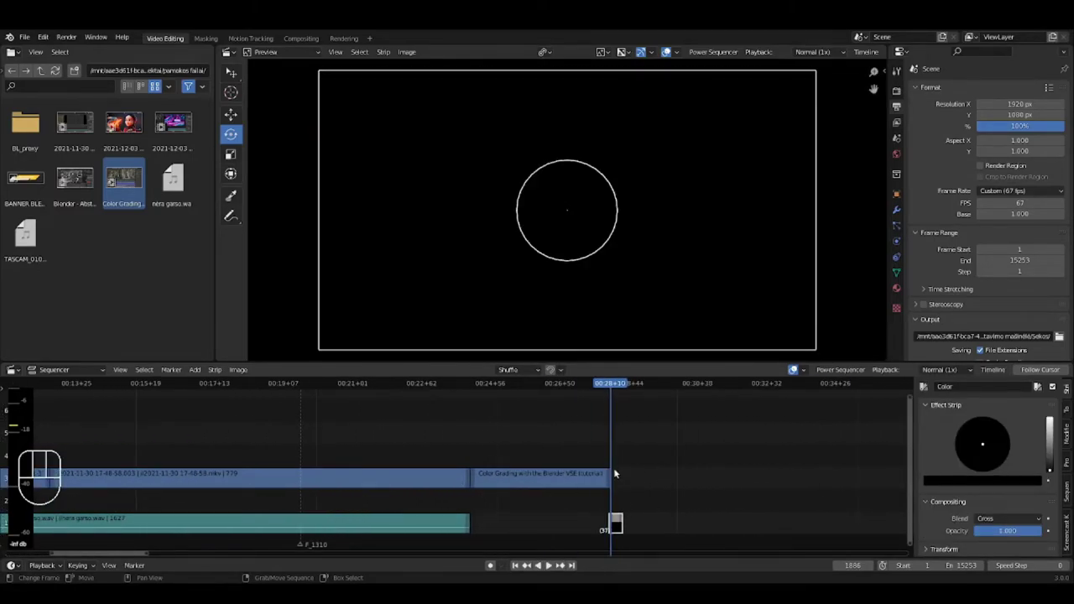
left_click(1049, 425)
left_click(998, 429)
- Extend the end of the Color strip to about 00:32 on the timeline
scroll(601, 436, "down", 5)
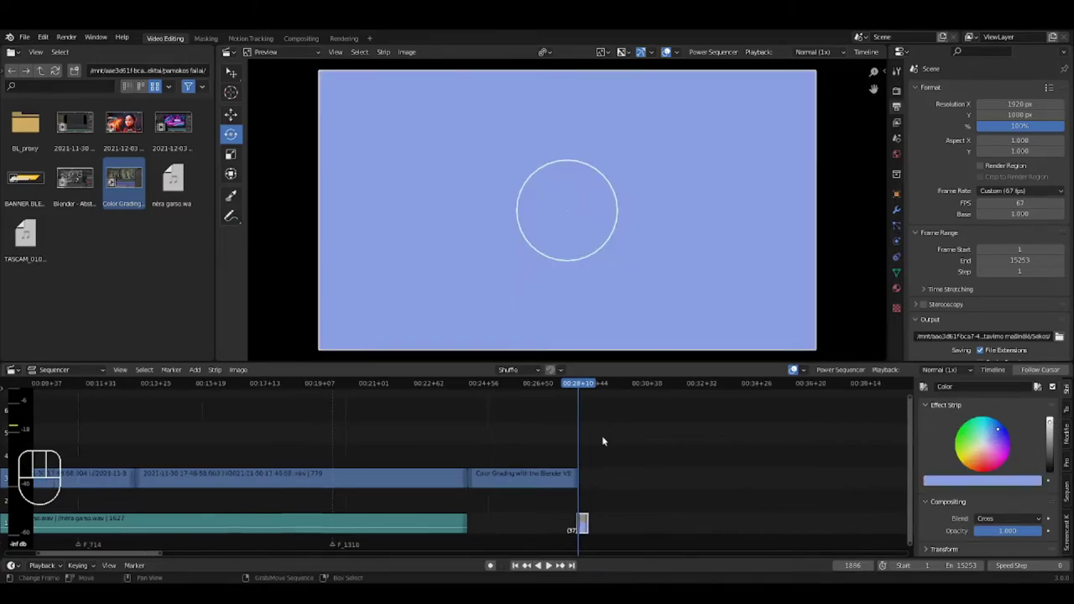
scroll(624, 450, "left", 2, "ctrl")
scroll(625, 450, "up", 3)
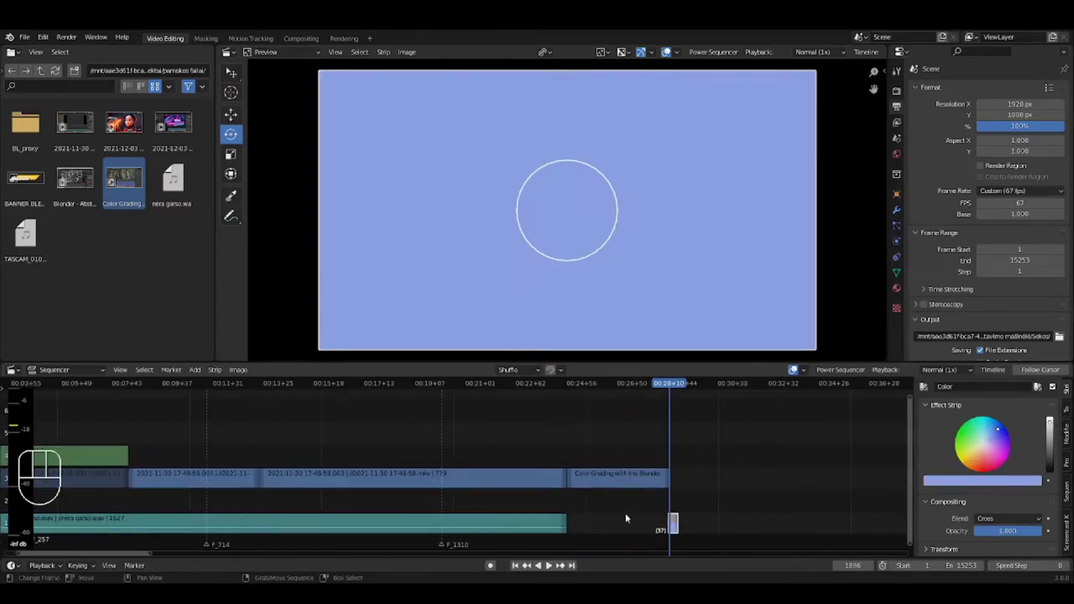
key("g")
left_click(676, 527)
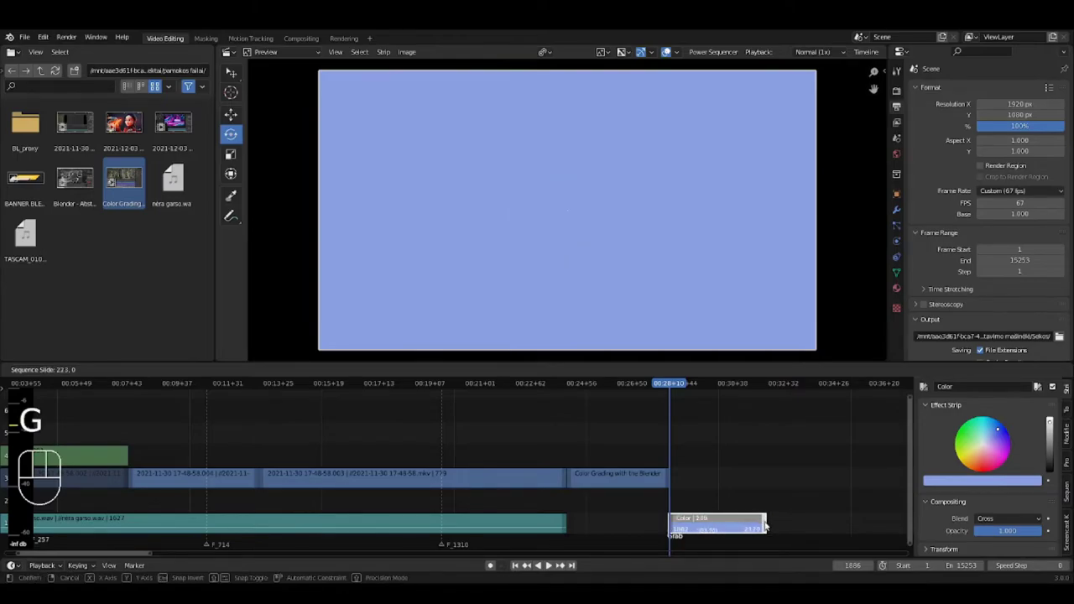
- Add a Transform effect strip to the recording piece that follows the speed effect strip
scroll(423, 469, "down", 5)
scroll(387, 451, "up", 4)
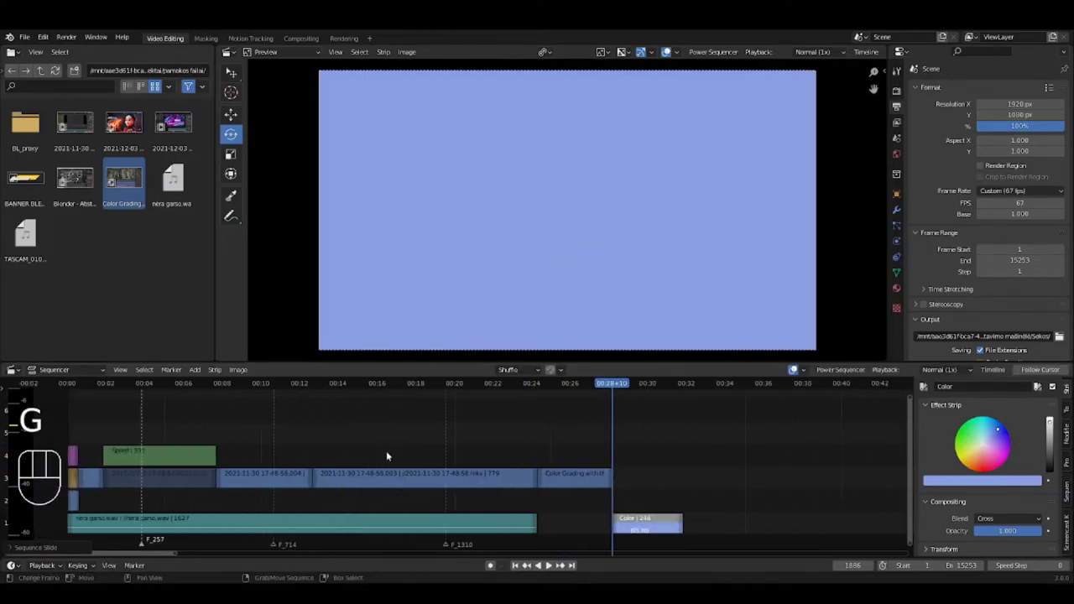
middle_click_drag(386, 451, 646, 417)
scroll(528, 460, "up", 2)
scroll(527, 460, "down", 2)
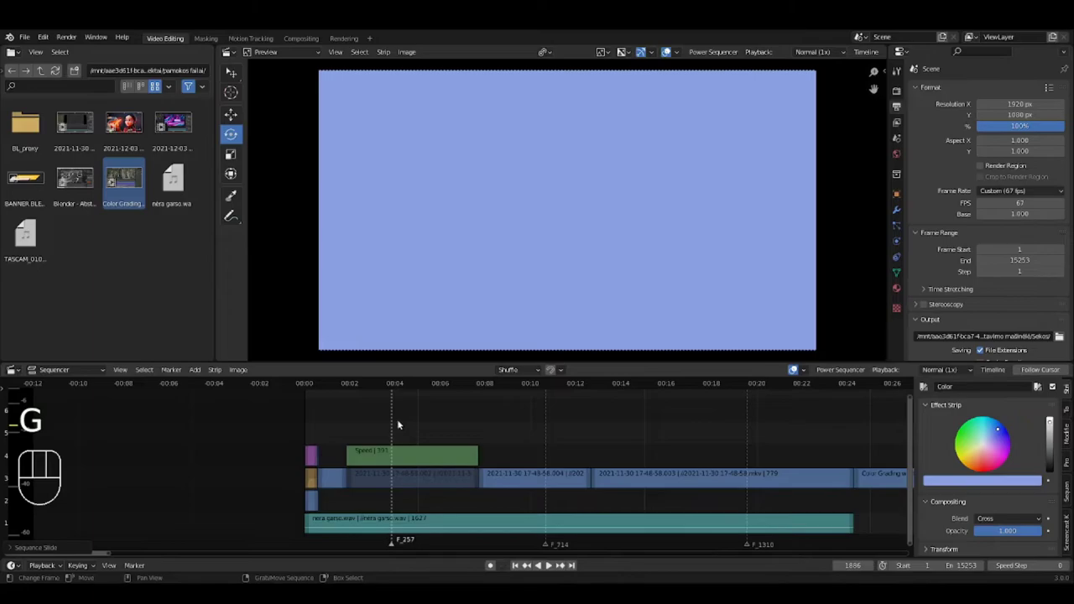
left_click(416, 429)
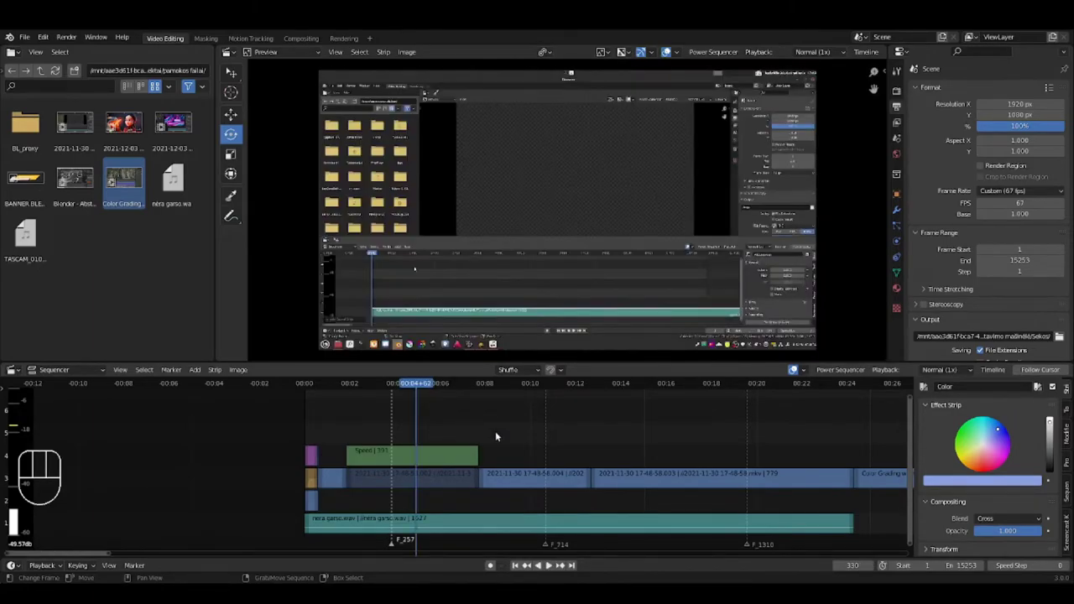
left_click(516, 476)
left_click(524, 457)
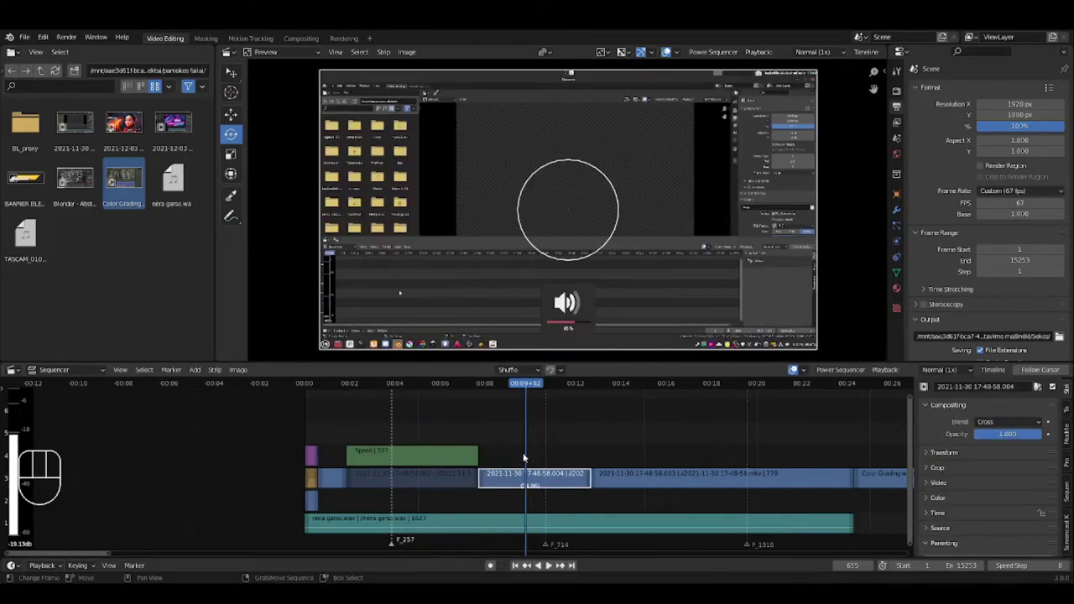
key("shift+a")
mouse_move(497, 496)
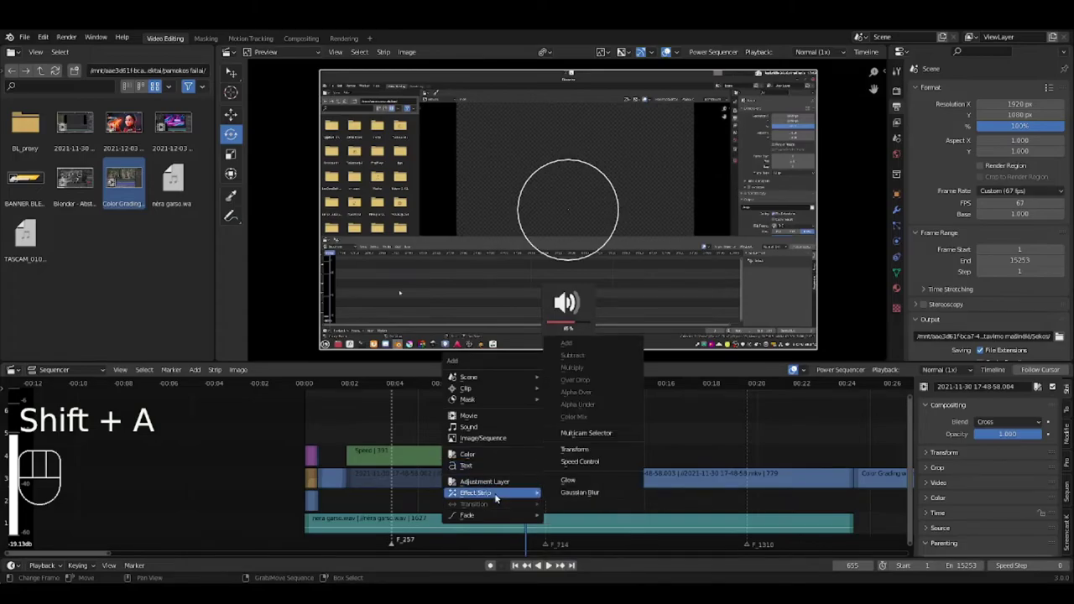
left_click(595, 458)
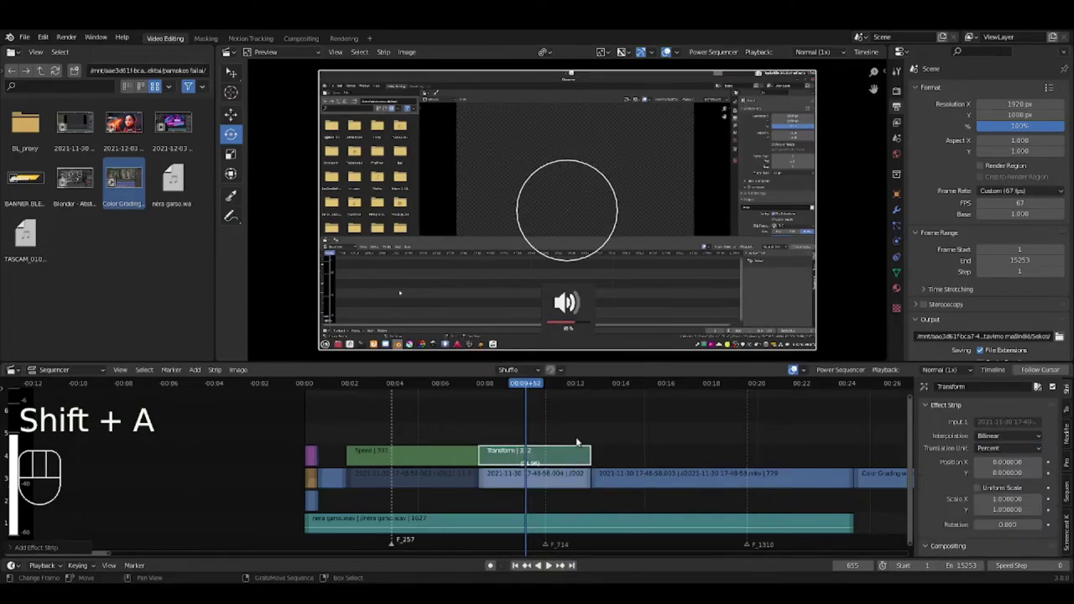
- Mute the recording piece beneath the Transform strip, select the Transform strip and check its blending modes
scroll(969, 448, "down", 3)
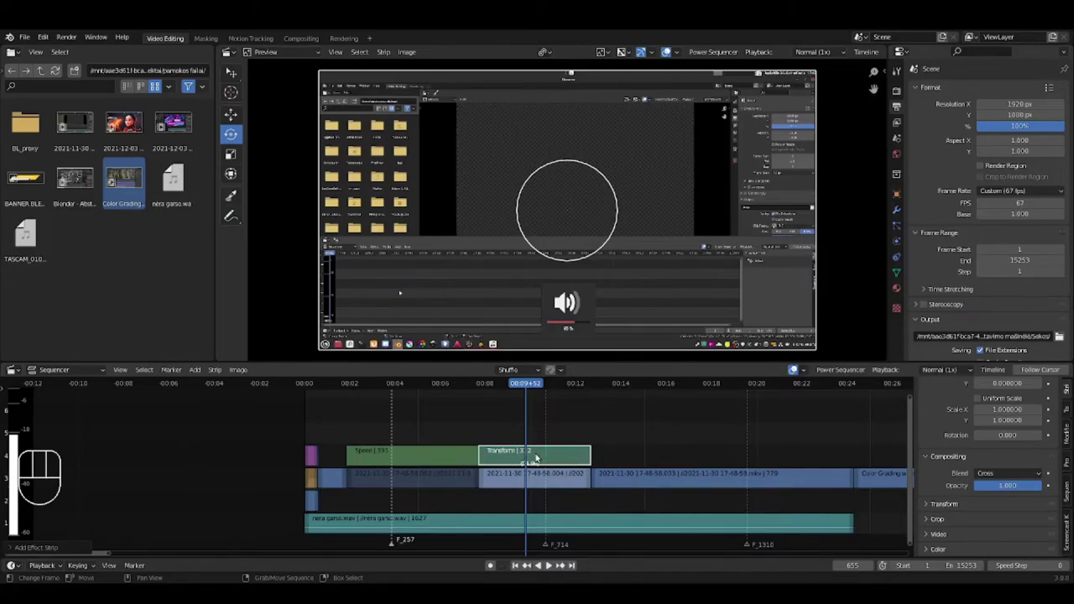
left_click(543, 478)
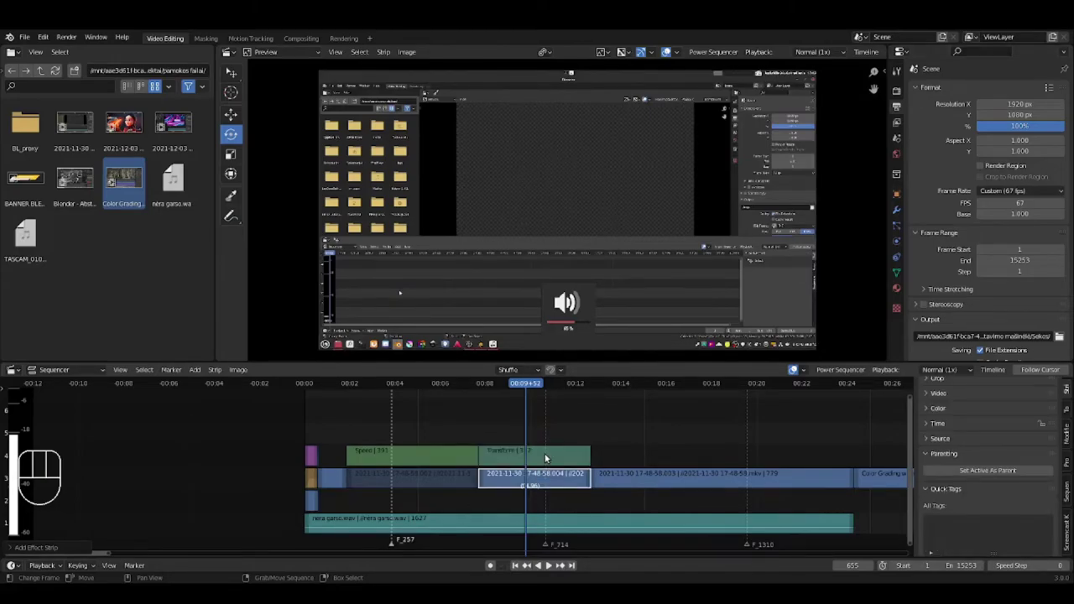
key("h")
left_click(547, 454)
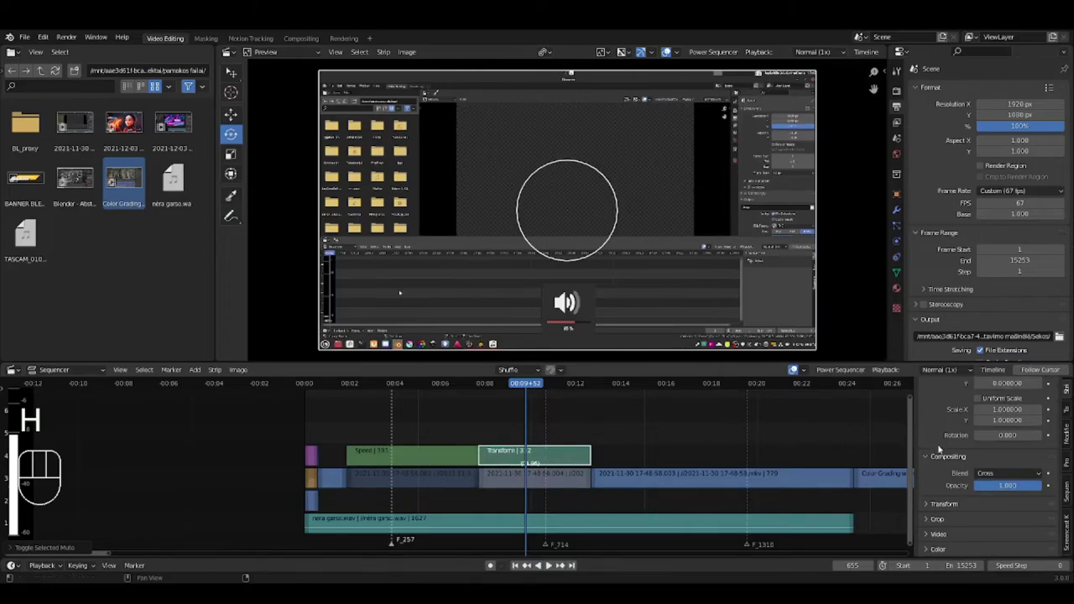
left_click(989, 475)
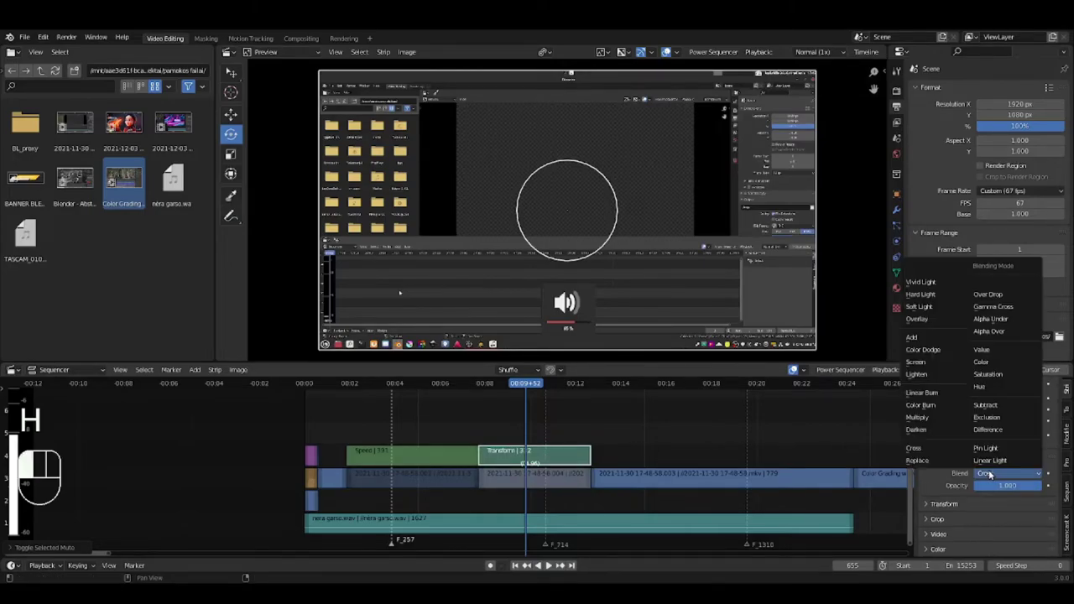
left_click(995, 475)
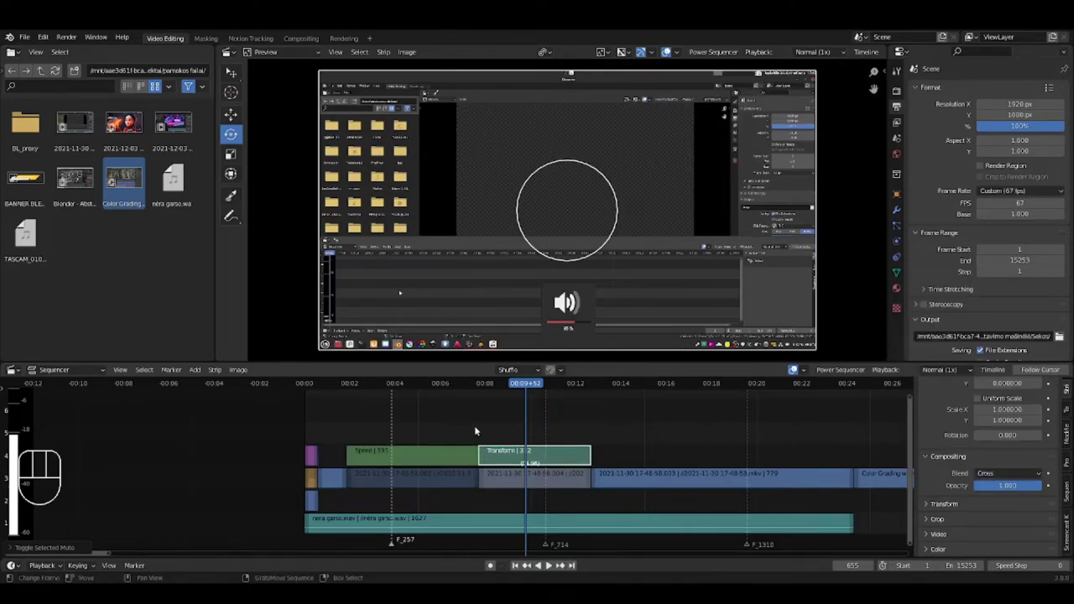
- Play the sequence briefly from the start of the Transform strip to check the preview
left_click(474, 425)
left_click(548, 566)
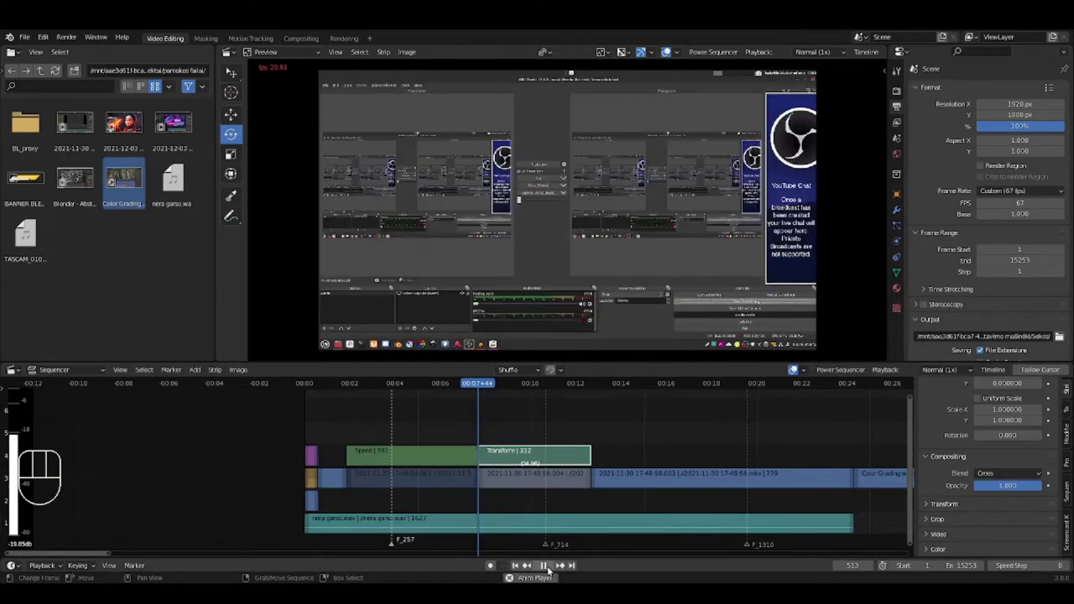
left_click(546, 565)
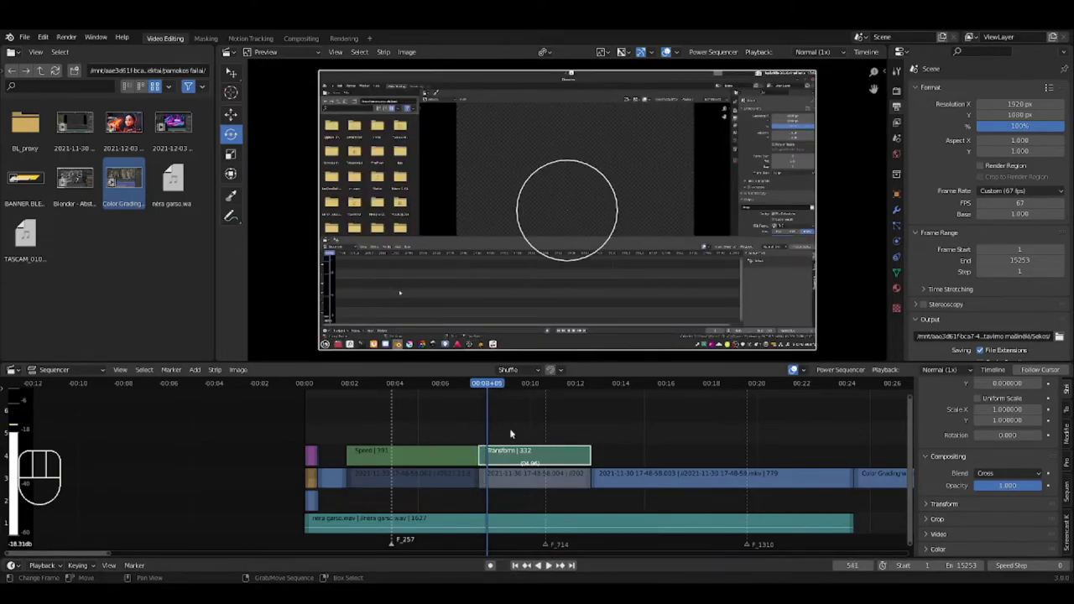
- Delete the Transform effect strip and select the muted recording piece that was beneath it
key("x")
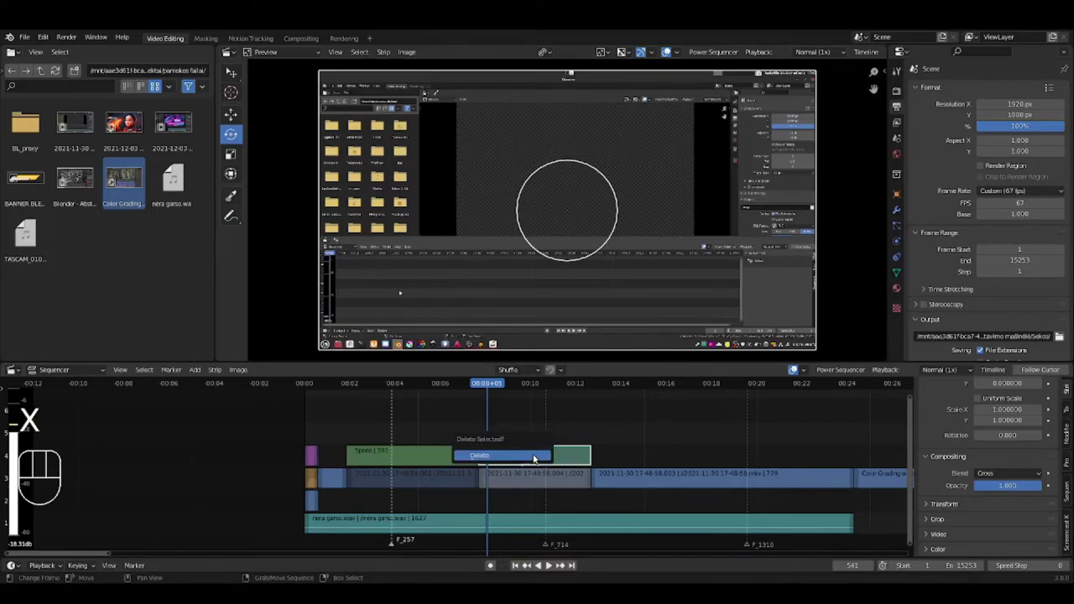
left_click(533, 460)
left_click(530, 481)
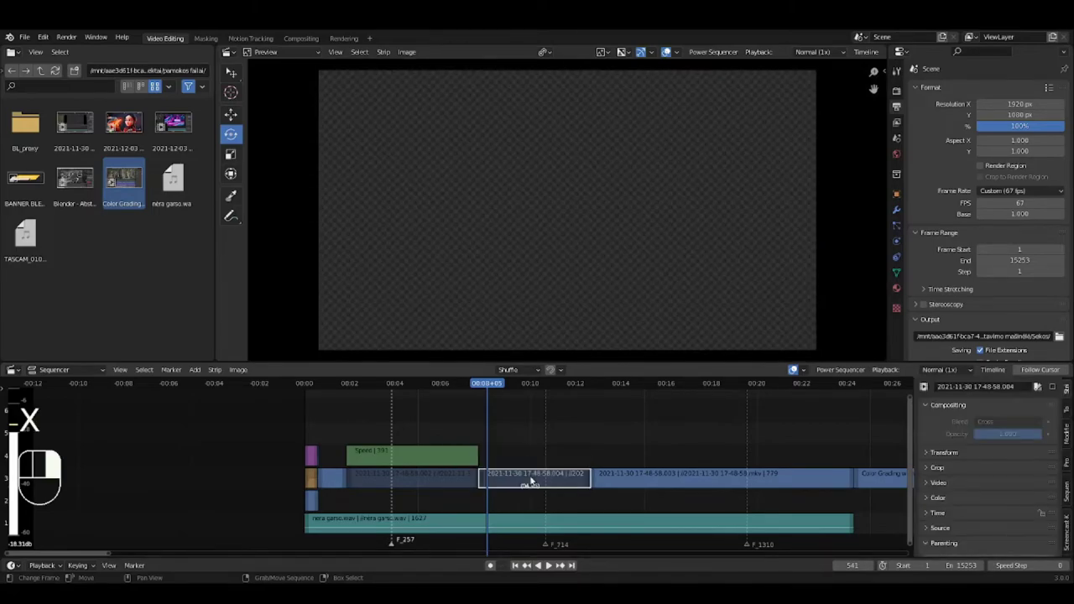
- Move the playhead to frame 587 and try to unmute the selected recording piece
left_click_drag(515, 452, 539, 458)
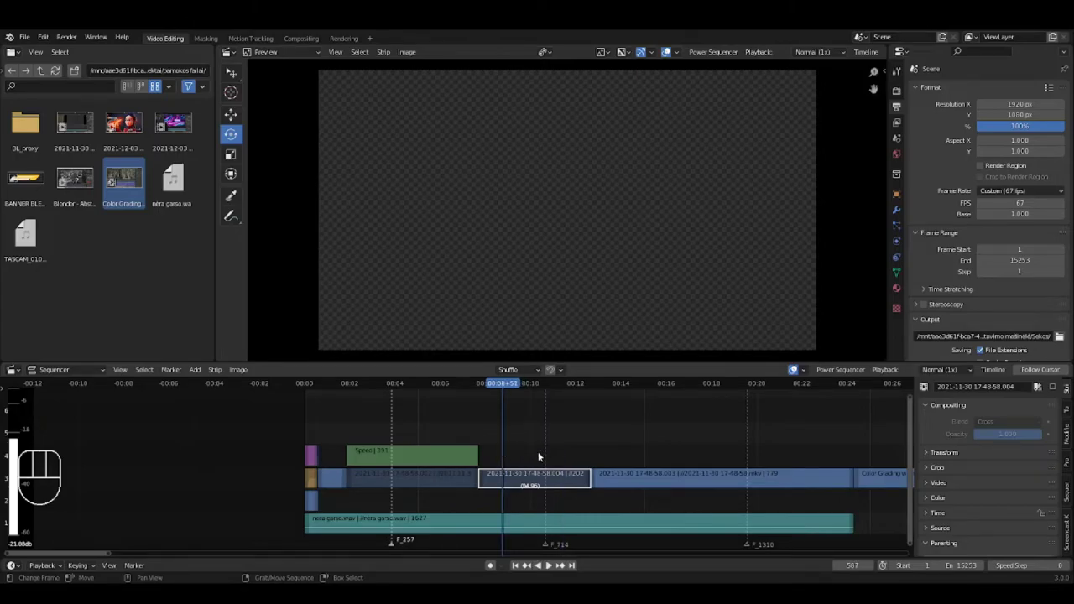
key("alt+h")
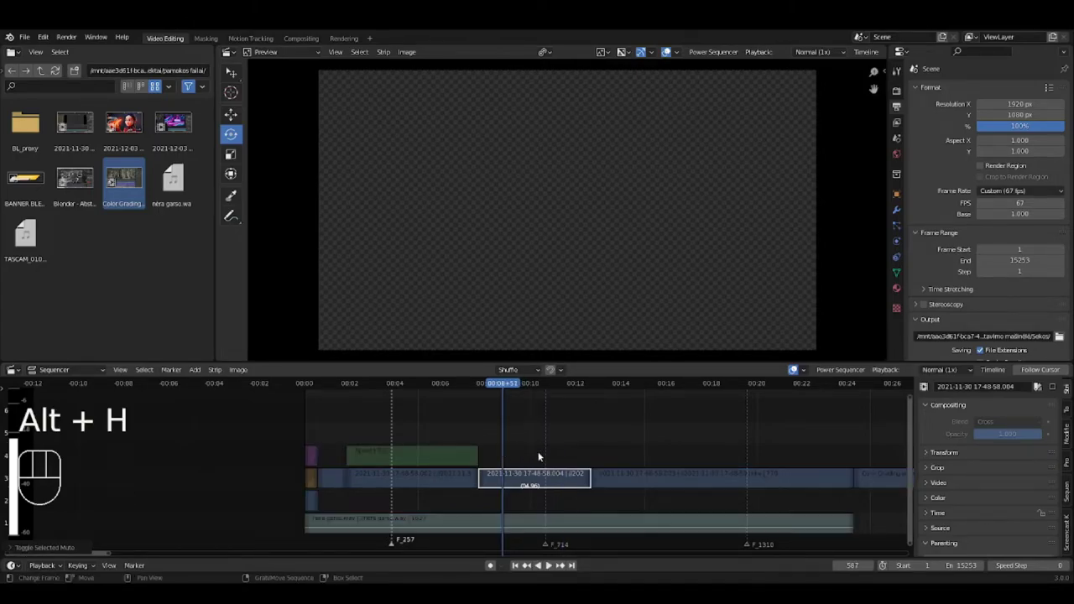
scroll(526, 449, "down", 2)
scroll(527, 450, "up", 3)
key("alt+h")
left_click(520, 475)
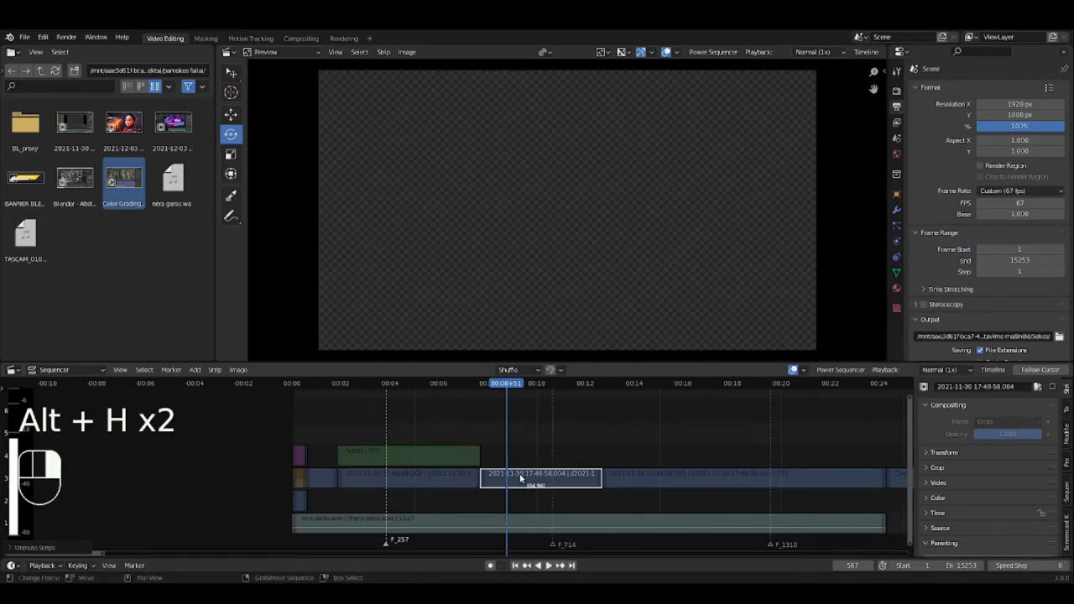
- Search the available commands for "unhide" and close the search
key("space")
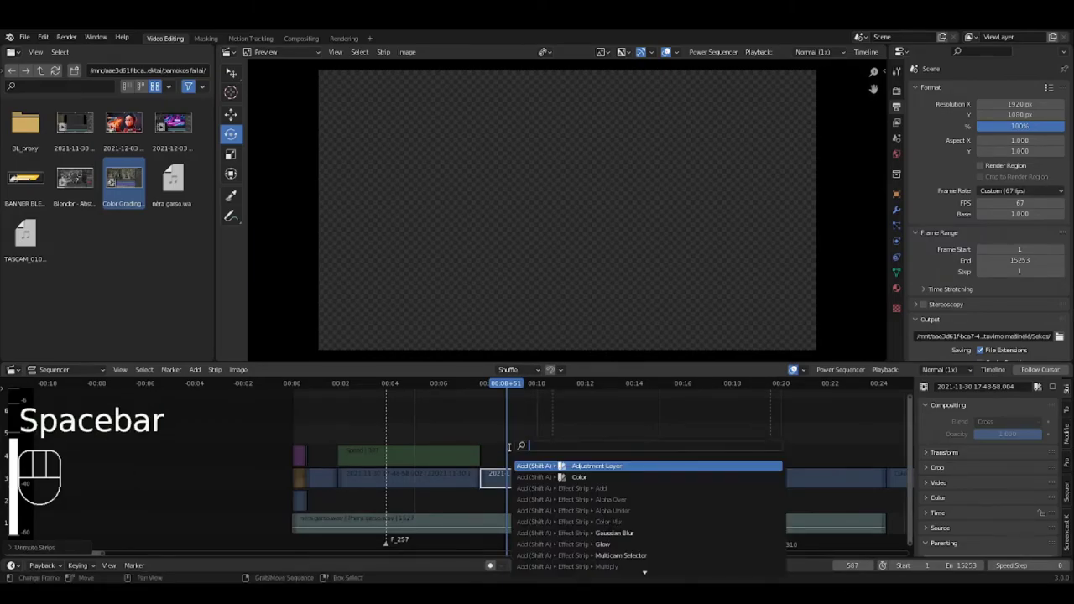
type("unl")
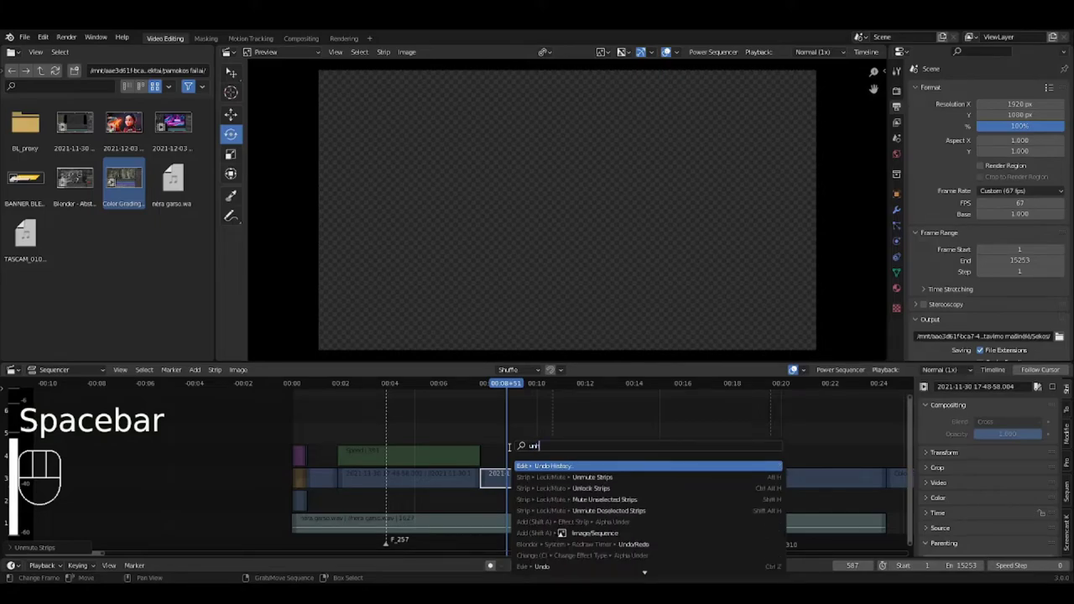
type("id")
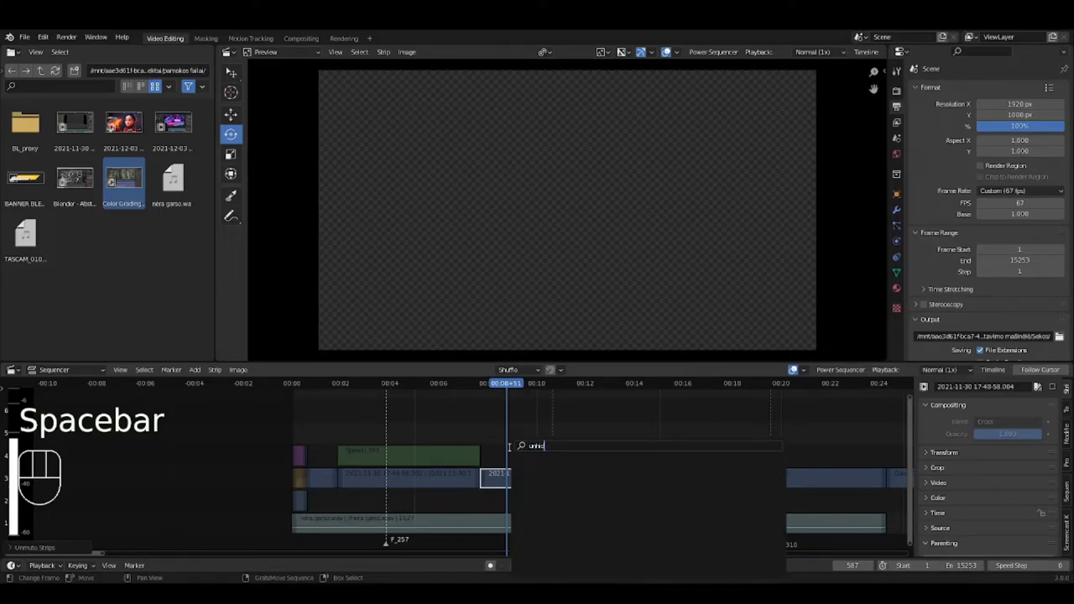
key("BackSpace")
type("d")
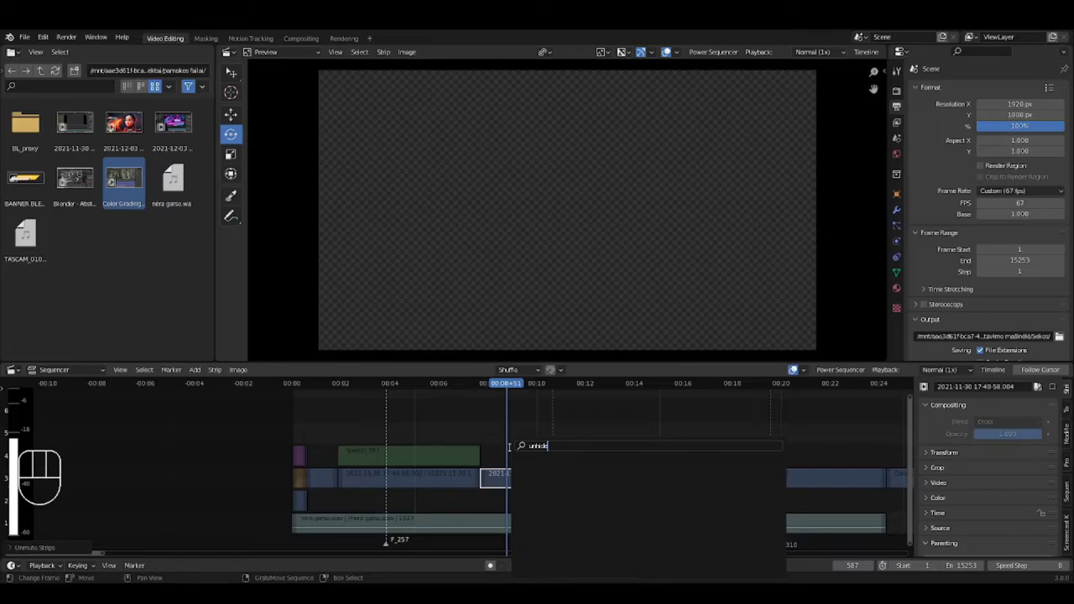
key("ctrl+BackSpace")
key("Escape")
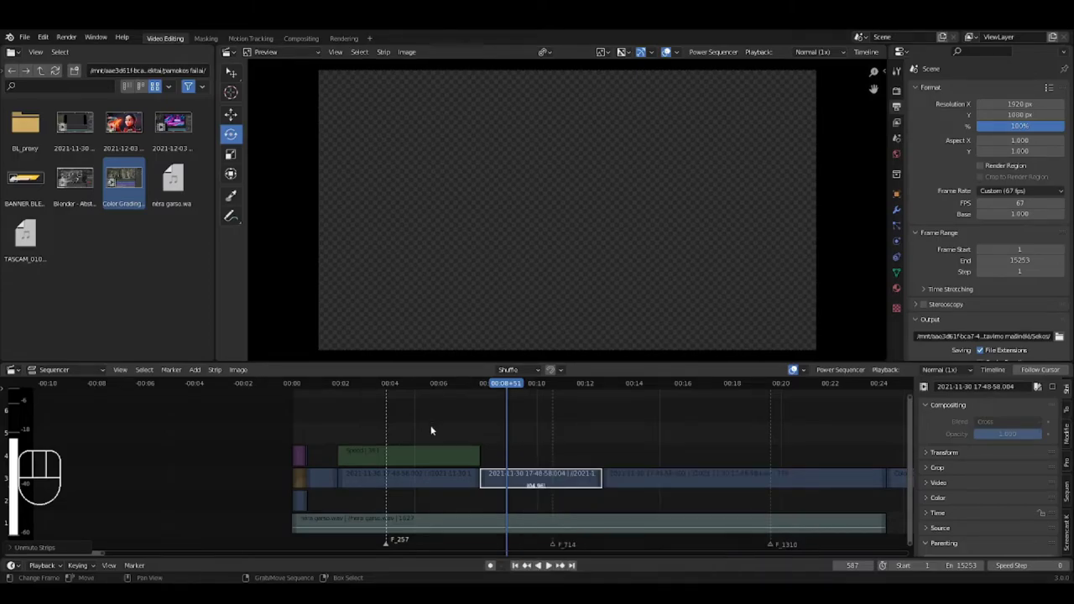
- Undo the last mute and unmute changes on the timeline strips
key("ctrl+z")
key("ctrl+z")
key("ctrl+z")
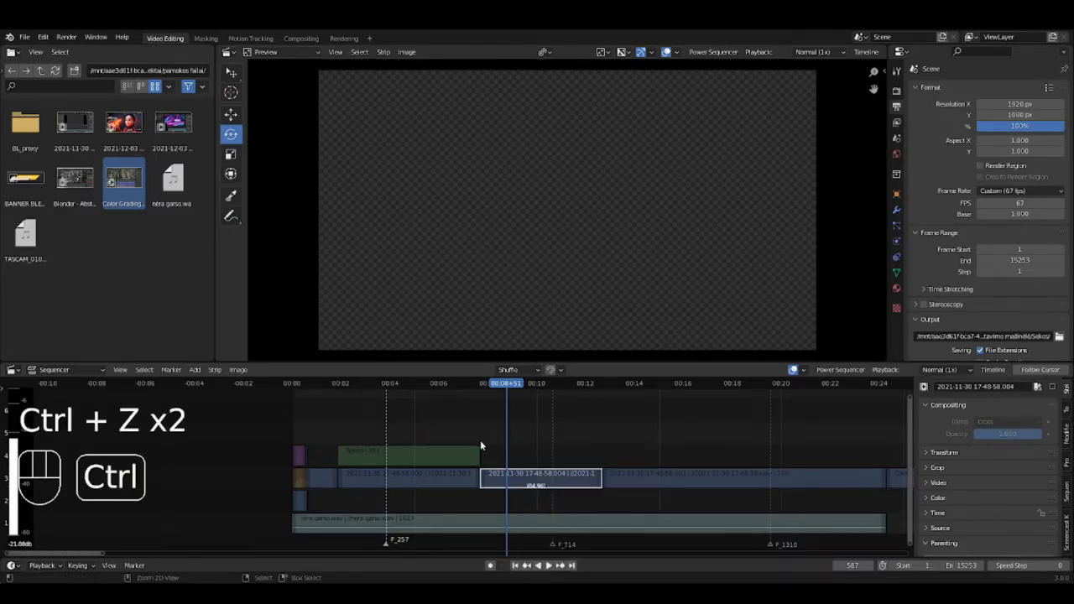
key("ctrl+z")
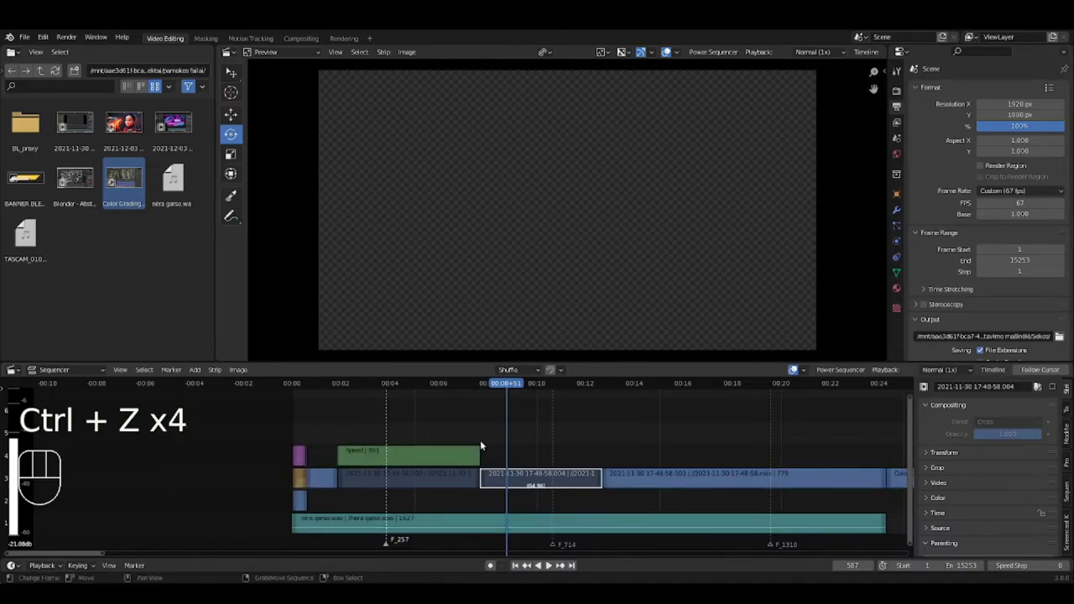
- Undo the deletion of the Transform effect strip
key("ctrl+z")
key("ctrl+z")
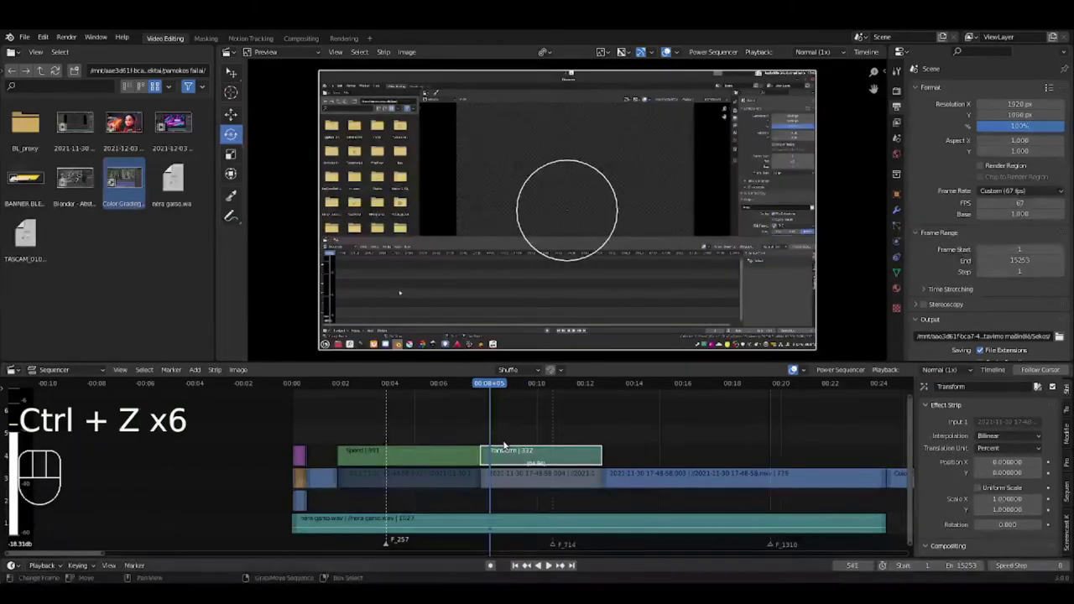
scroll(506, 428, "up", 2)
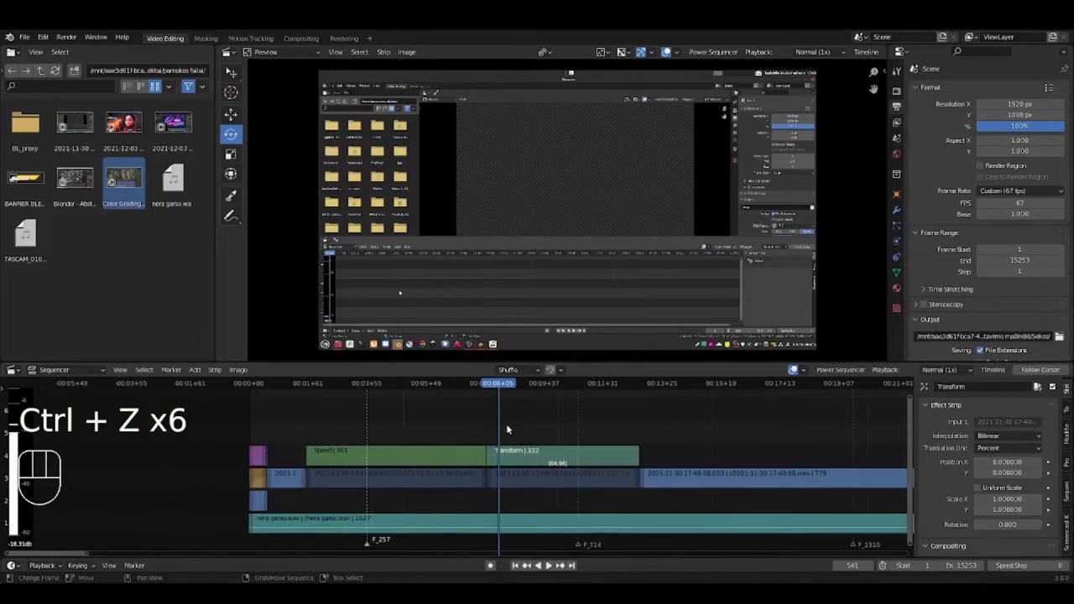
- Select the recording piece beneath the Transform strip and toggle its mute state repeatedly, leaving it unmuted
left_click(525, 474)
key("h")
key("h")
key("h")
key("h")
key("h")
key("h")
key("h")
key("h")
key("h")
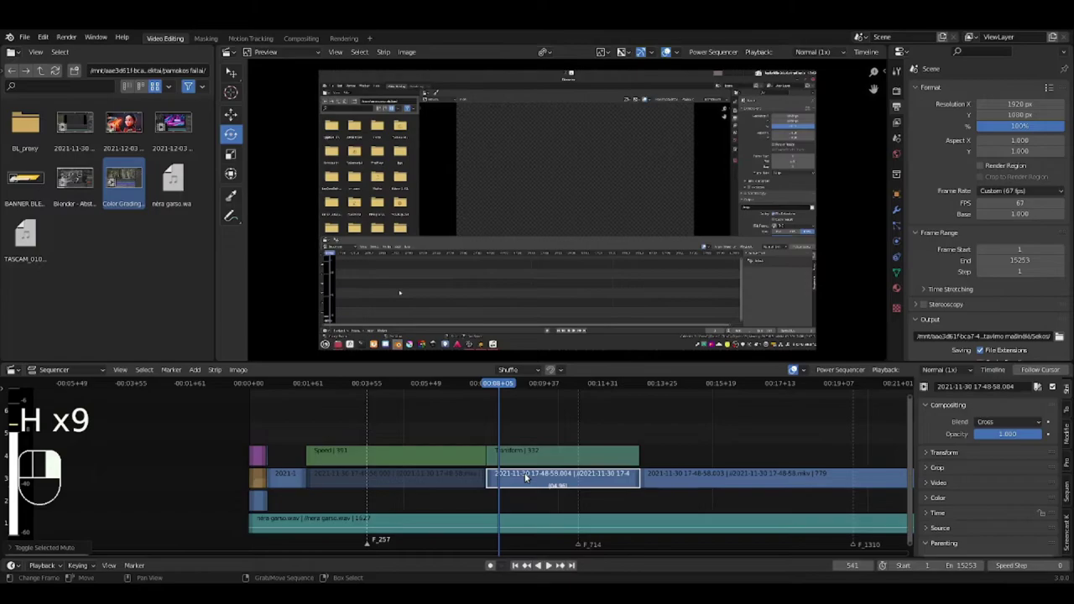
- Toggle the selected recording piece on and off in its strip properties, leaving it muted
left_click(1054, 387)
left_click(1053, 388)
left_click(1053, 388)
left_click(1053, 388)
left_click(1053, 388)
left_click(1053, 388)
left_click(1053, 388)
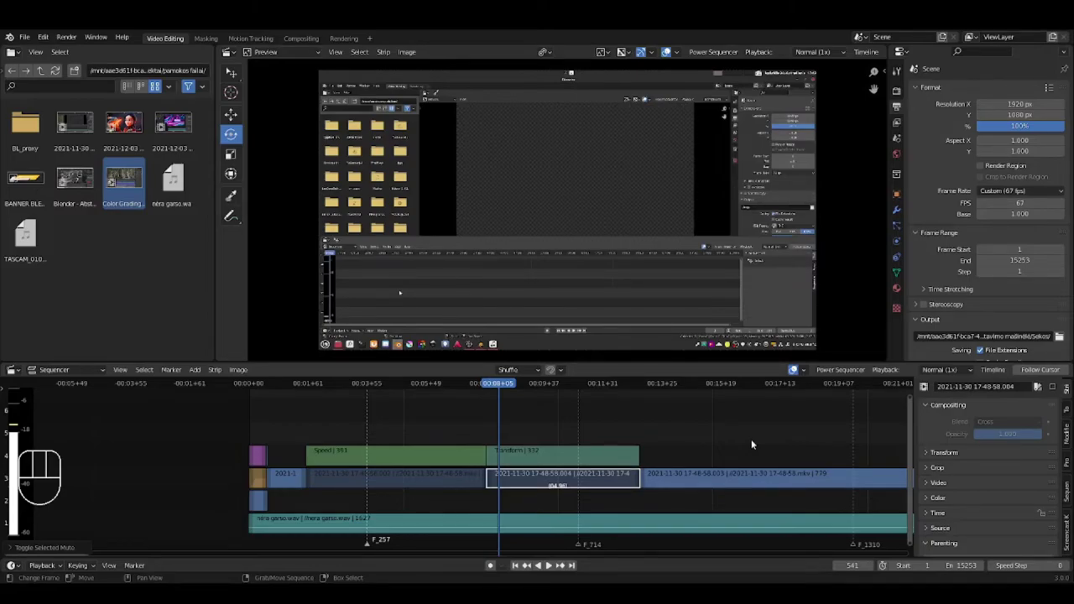
- Move the playhead to frame 93 and add the Blender - Abstract Eevee animation movie above the existing strips
scroll(751, 439, "down", 6)
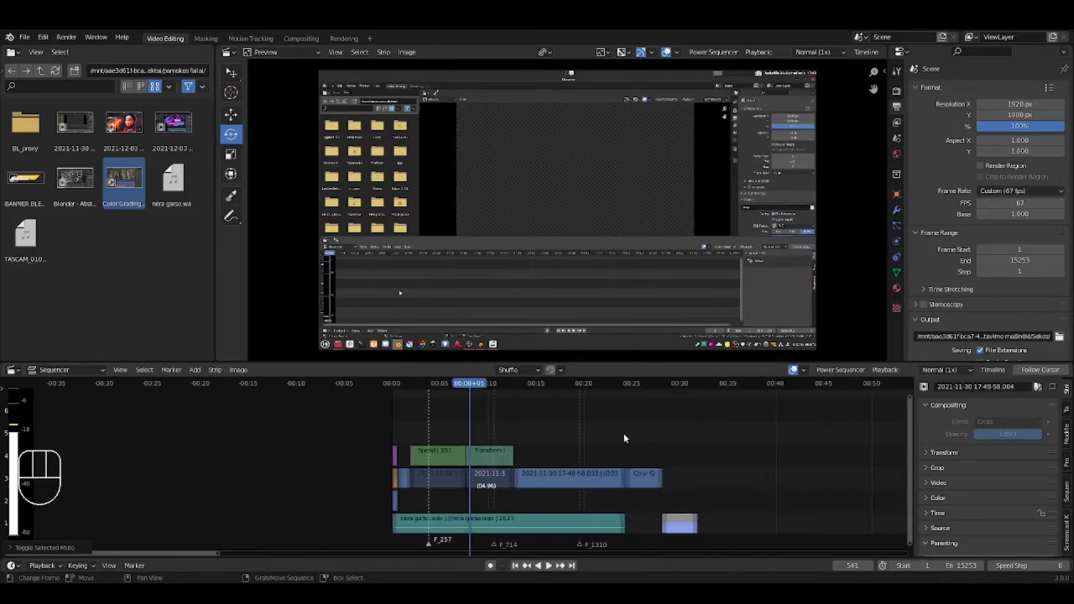
scroll(580, 455, "up", 3)
scroll(581, 456, "down", 2)
scroll(581, 455, "up", 4)
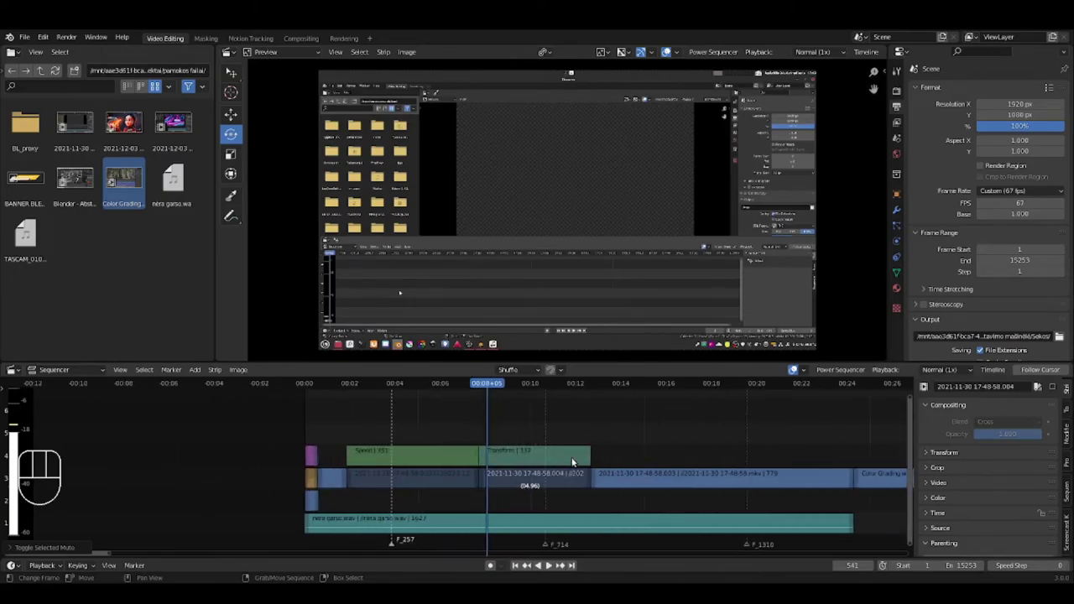
scroll(573, 462, "down", 1)
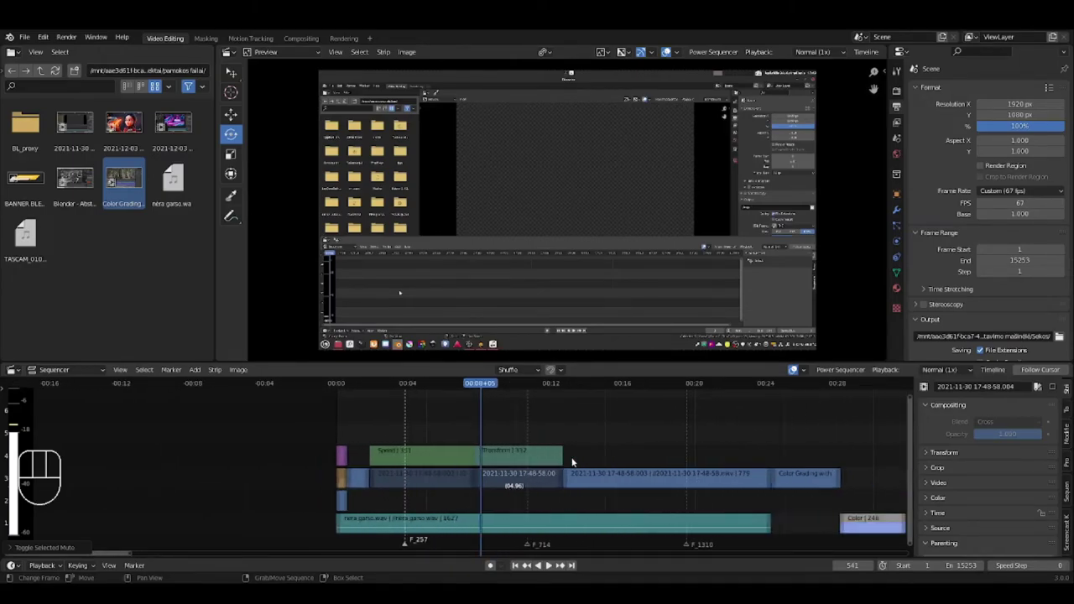
left_click(362, 383)
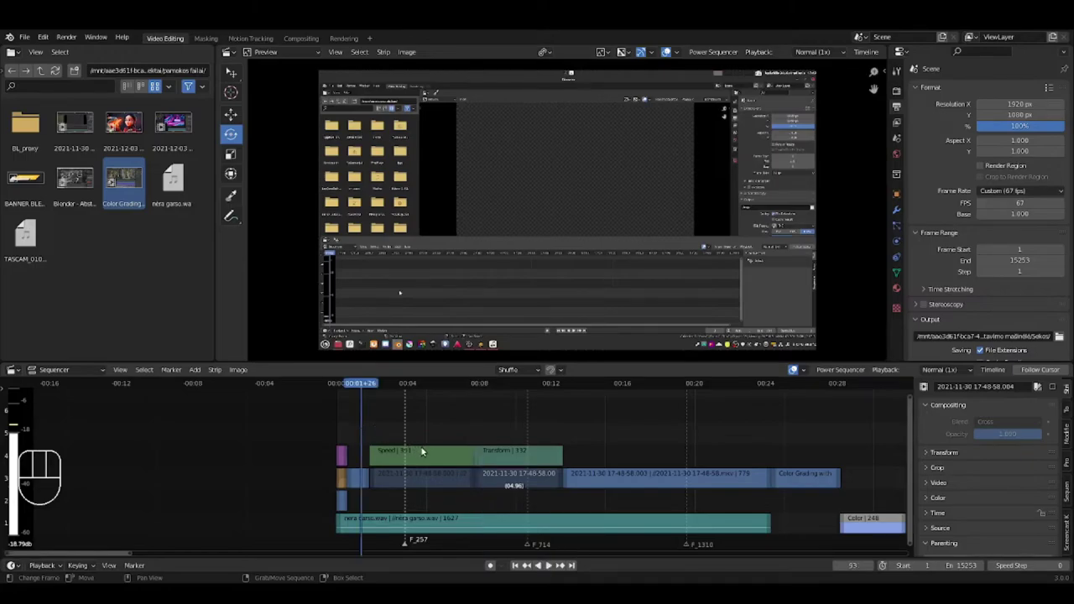
scroll(425, 440, "up", 2)
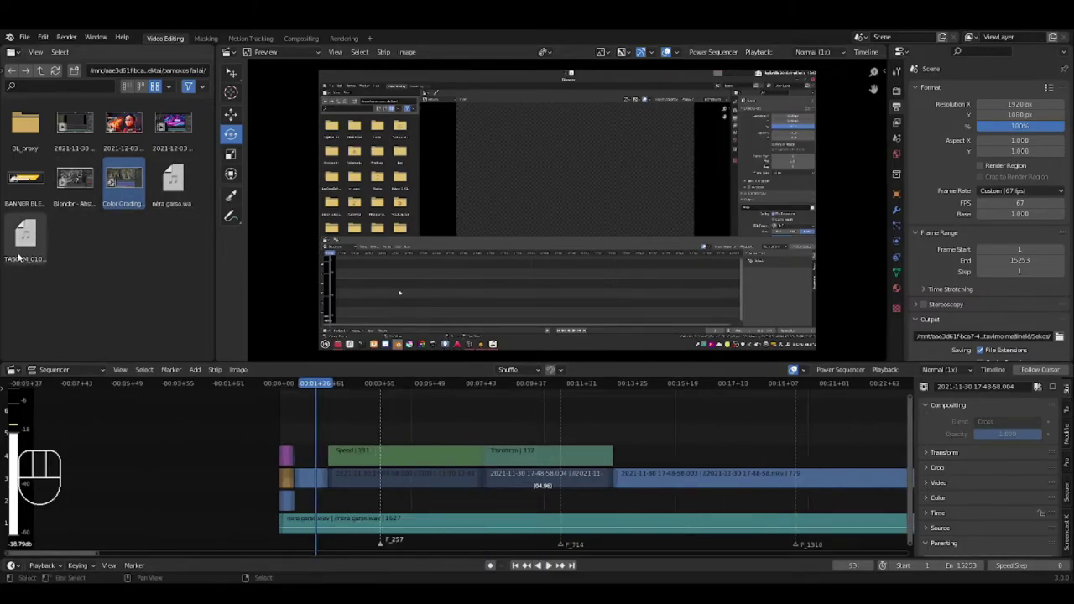
key("Home")
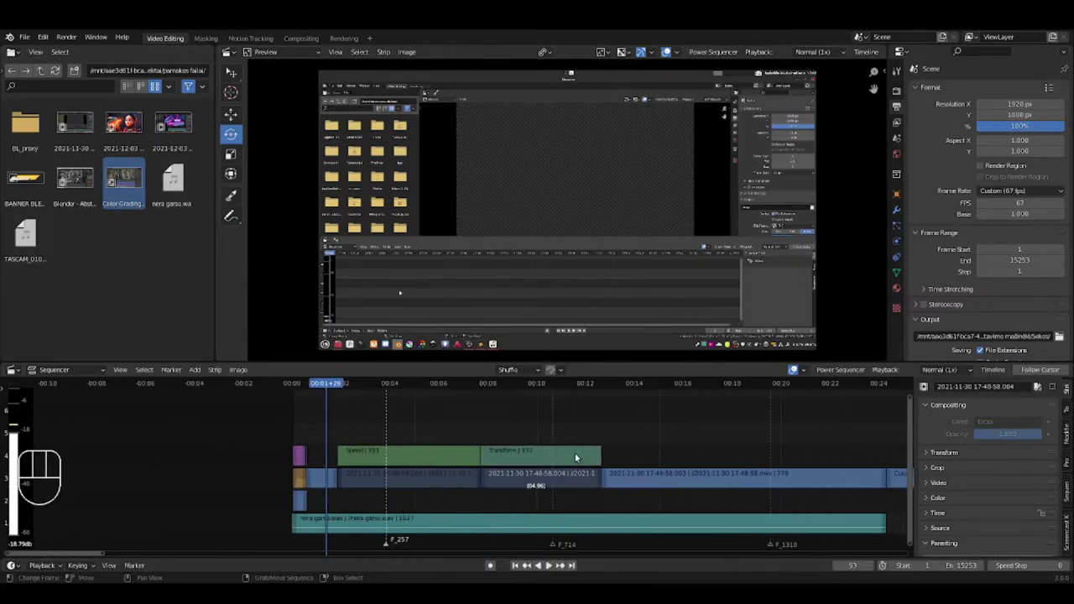
left_click_drag(74, 180, 396, 404)
- Delete the sound strip that belongs to the added Abstract Eevee animation movie
scroll(395, 436, "down", 3)
left_click(441, 434)
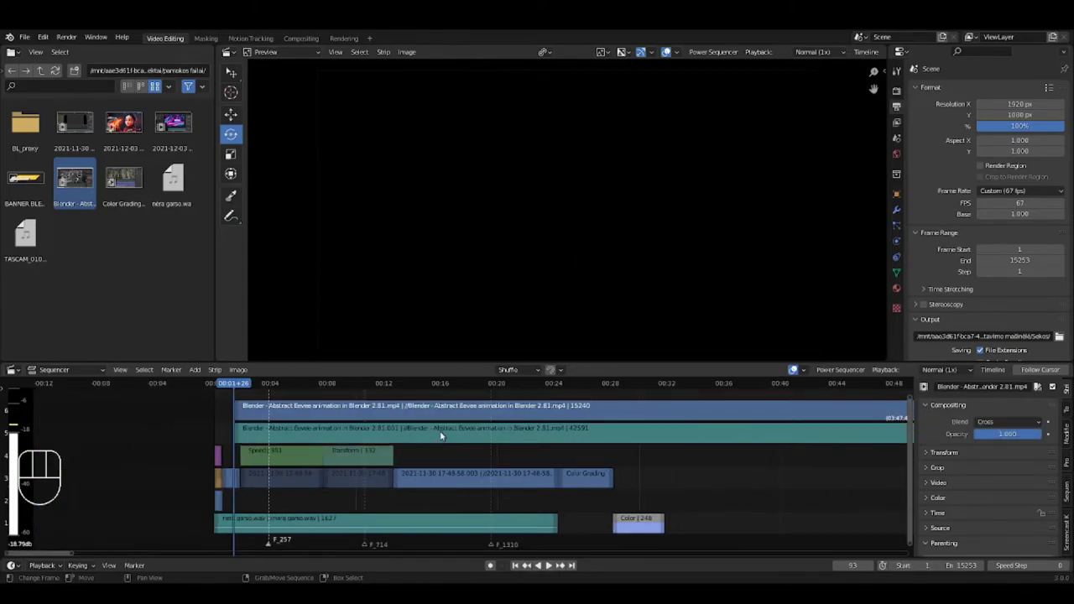
key("x")
left_click(440, 434)
- Move the Abstract Eevee animation movie strip to channel 4, directly after the Transform strip
left_click(411, 406)
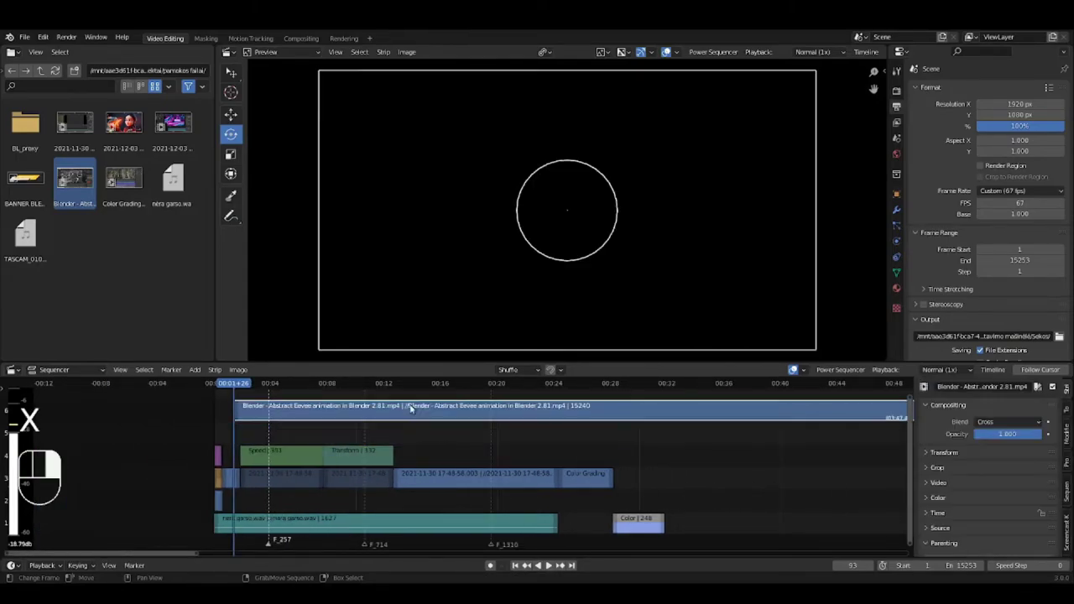
key("g")
left_click(462, 474)
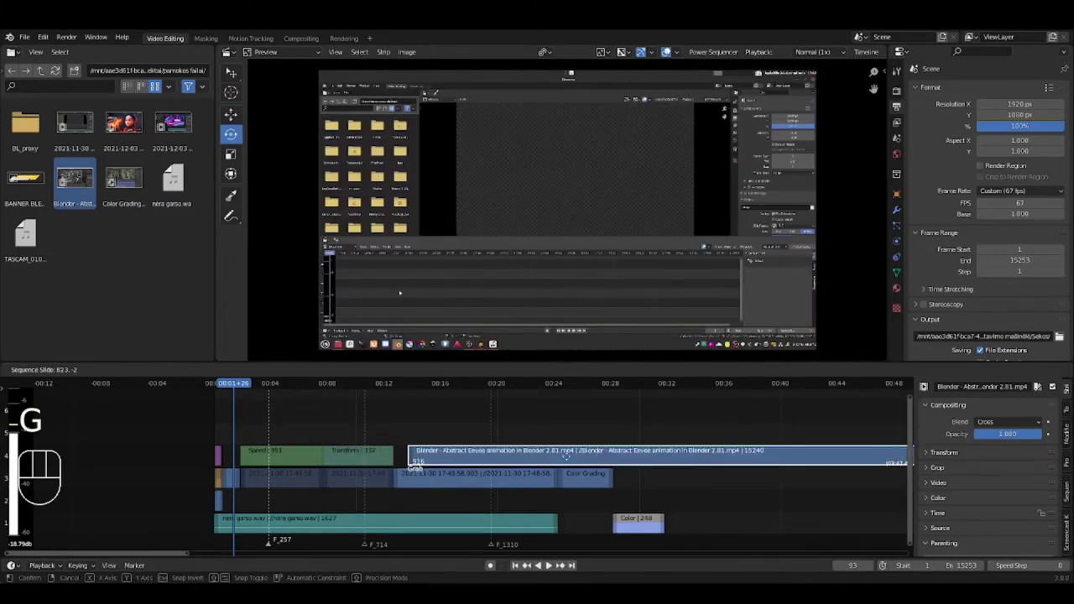
- Place the playhead at frame 6 and jump it forward from one strip edge to the next
left_click(215, 418)
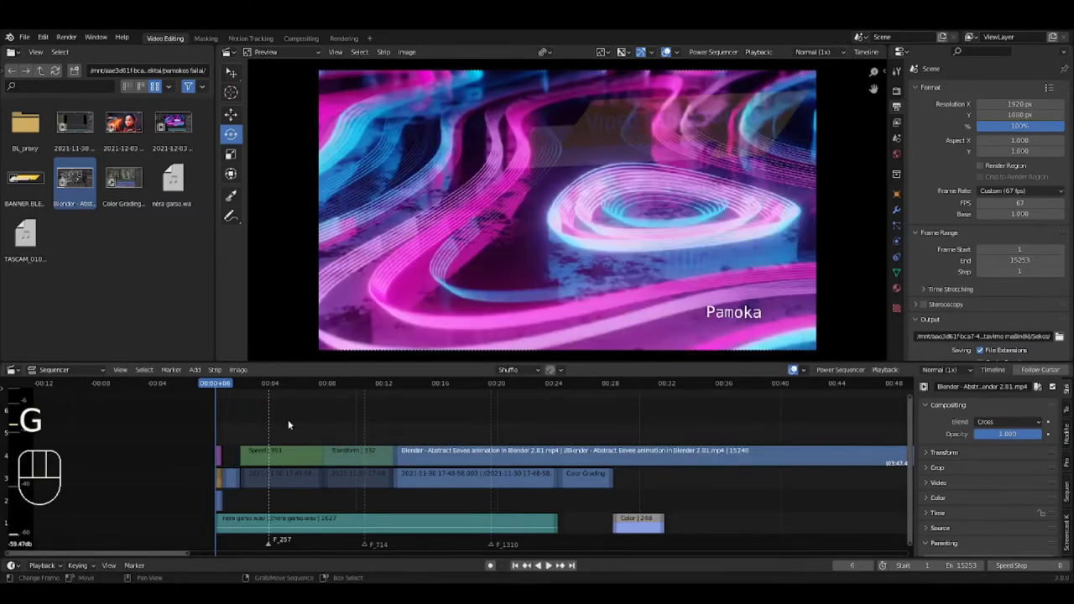
key("Page_Up")
key("Page_Up")
key("Page_Up")
key("Page_Up")
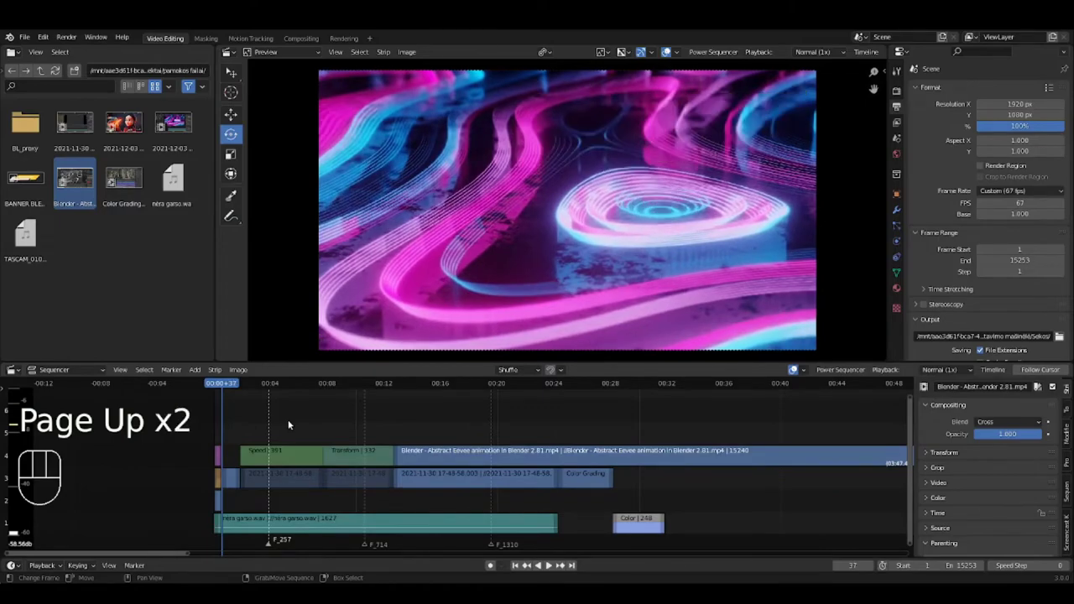
key("Page_Up")
key("Page_Up")
key("Page_Up")
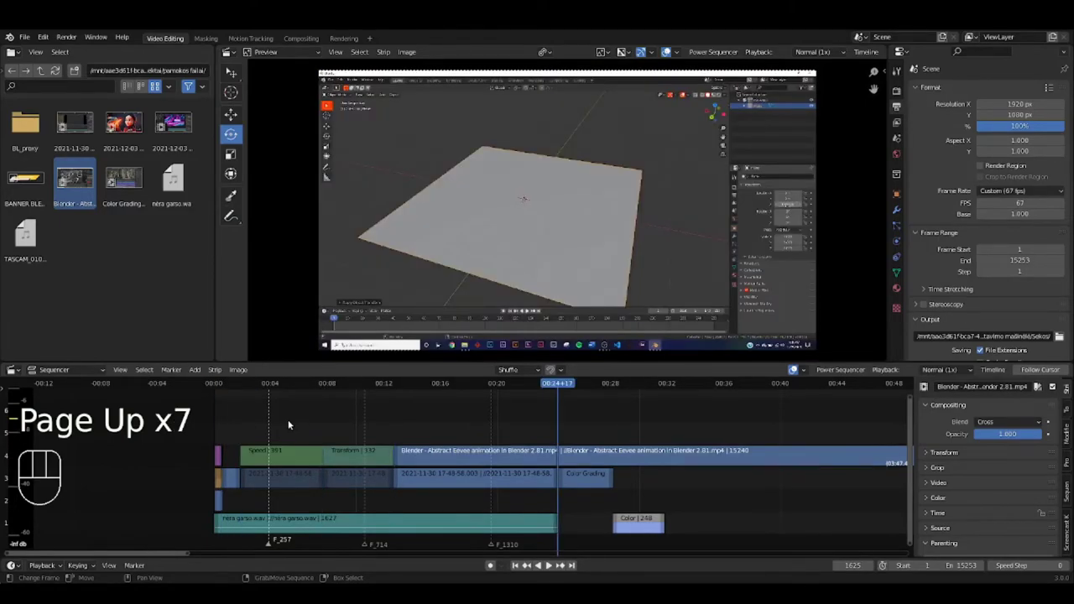
key("Page_Up")
- Jump the playhead back and forth between the strip edges, returning it to the opening strips
key("Page_Down")
key("Page_Down")
key("Page_Down")
key("Page_Down")
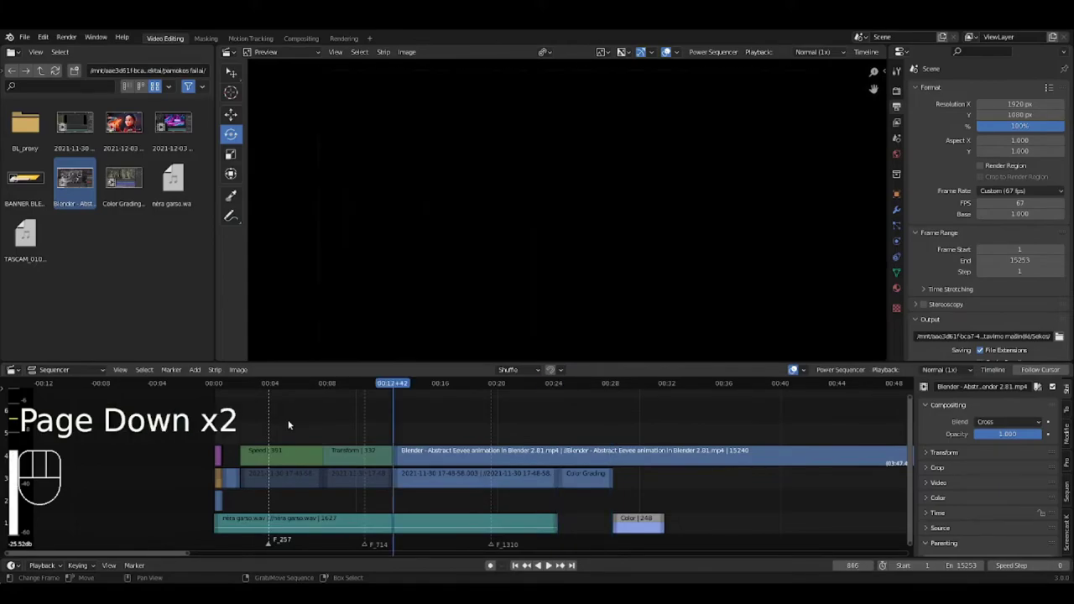
key("Page_Down")
key("Page_Down")
key("Page_Down")
key("Page_Down")
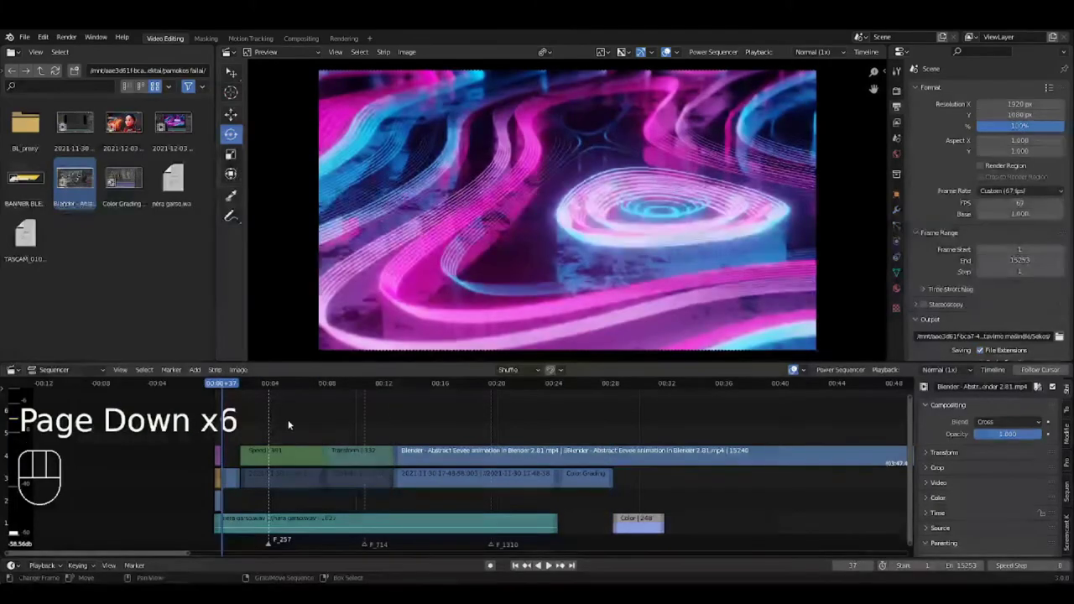
key("Page_Up")
key("Page_Up")
key("Page_Up")
key("Page_Up")
key("Page_Up")
key("Page_Up")
key("Page_Up")
key("Page_Up")
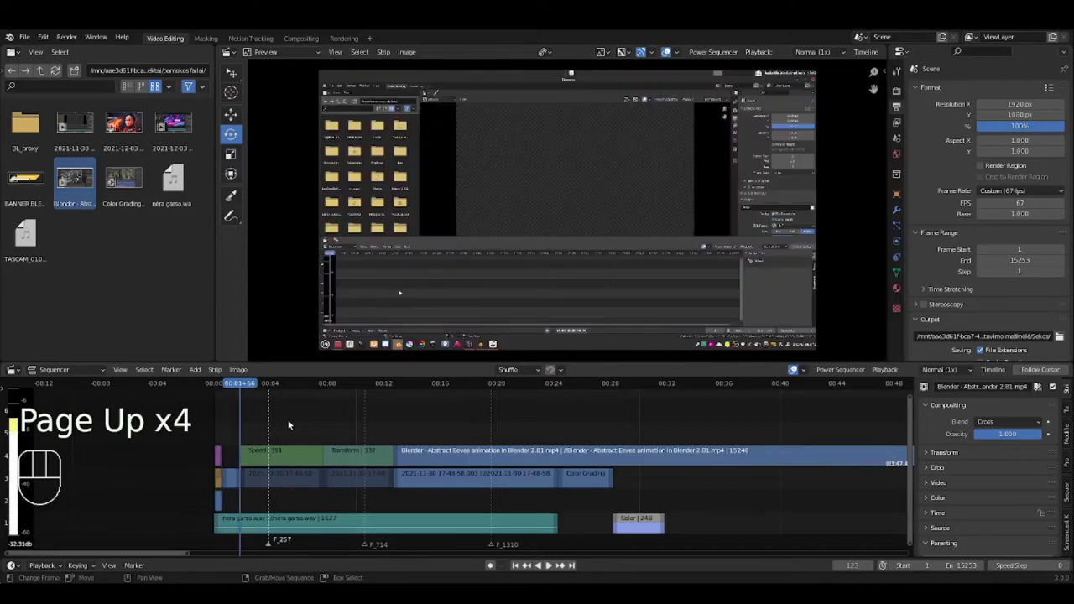
key("Page_Down")
key("Page_Down")
key("Page_Down")
key("Page_Down")
key("Page_Down")
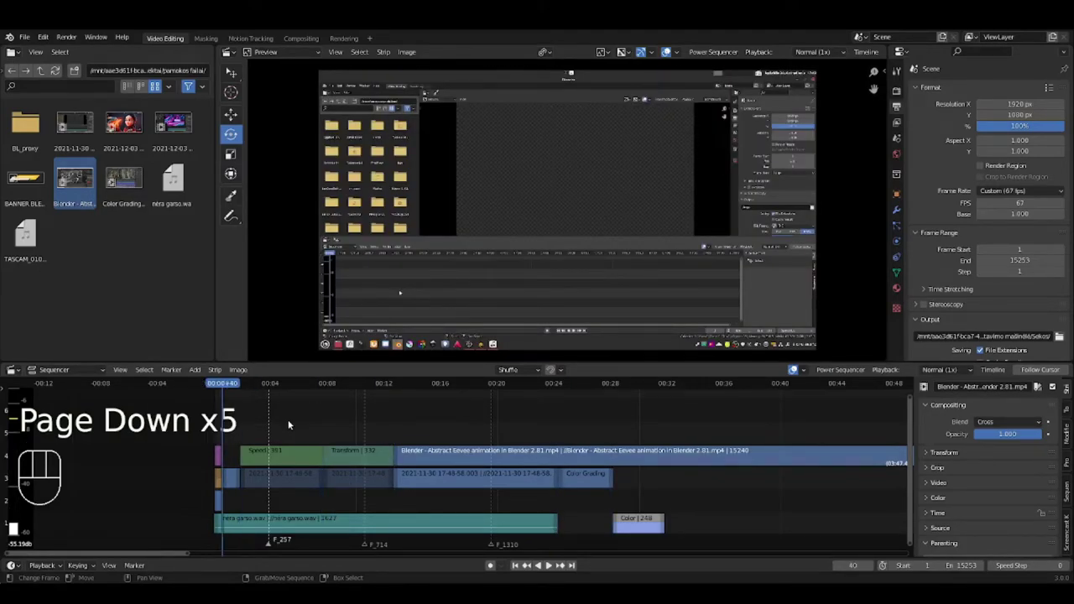
- Zoom the timeline into a boxed area around the effect and recording strips, and zoom back out
key("shift+b")
left_click_drag(288, 420, 470, 531)
scroll(459, 482, "down", 3)
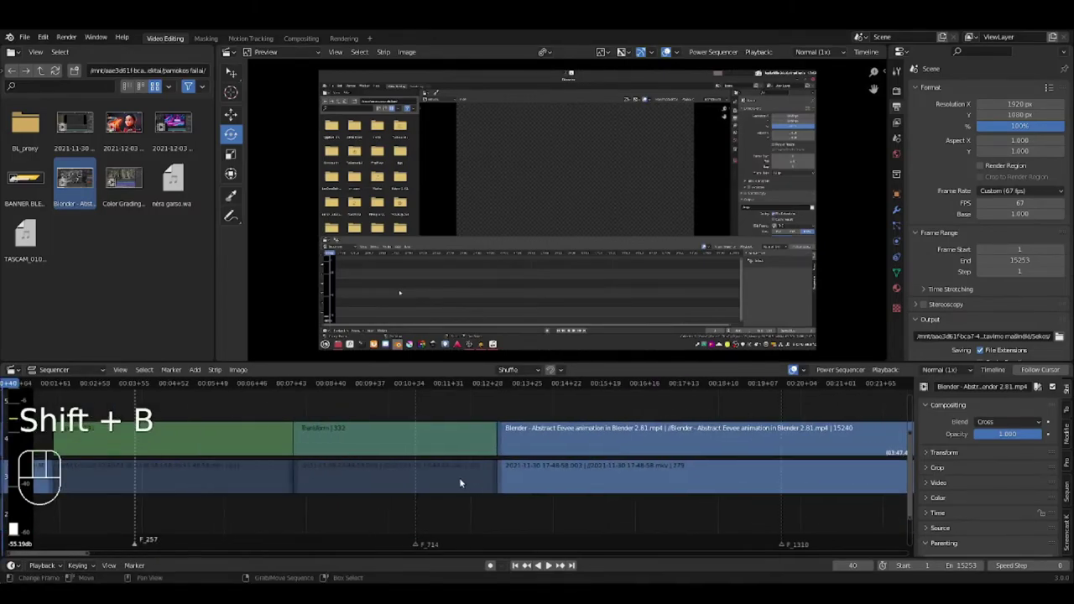
scroll(459, 483, "down", 5)
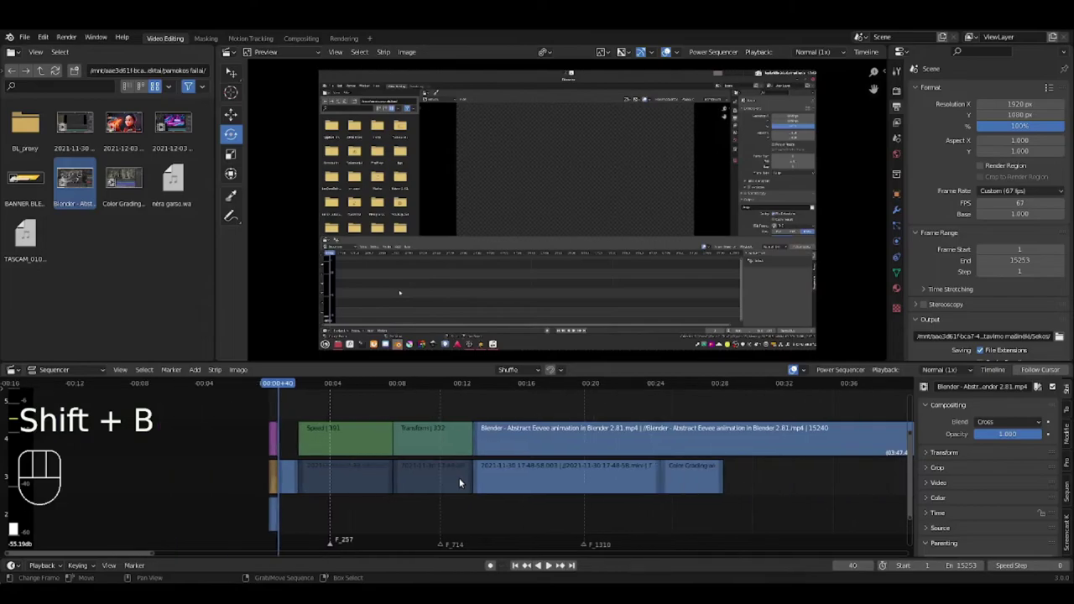
scroll(475, 417, "down", 2)
scroll(462, 415, "up", 2)
scroll(455, 412, "down", 2)
- Preview the edit by moving the playhead to frames 771, 1193 and 1622
left_click(455, 412)
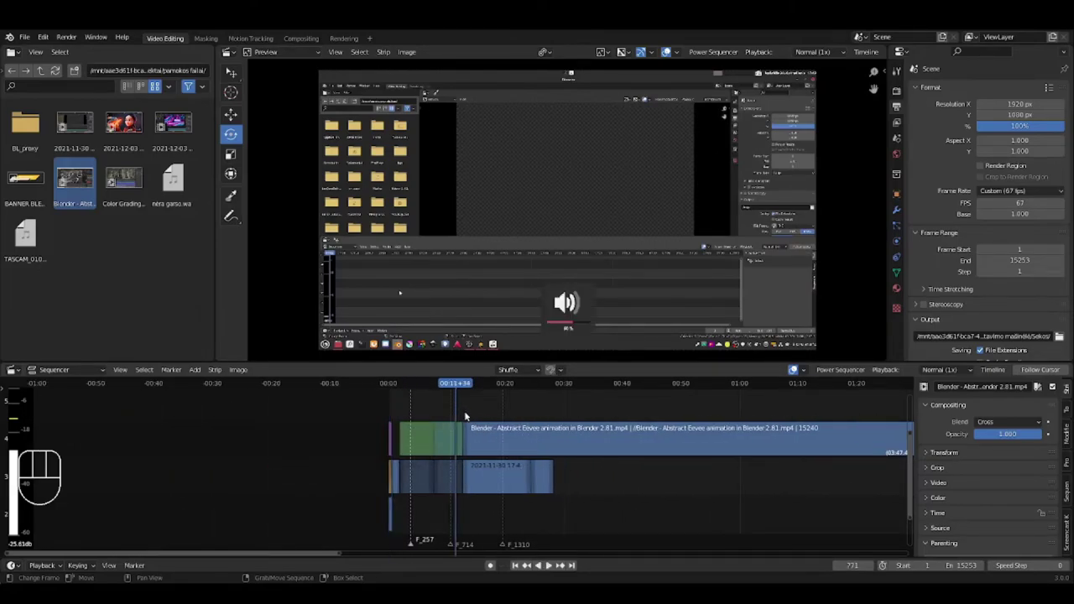
left_click(493, 414)
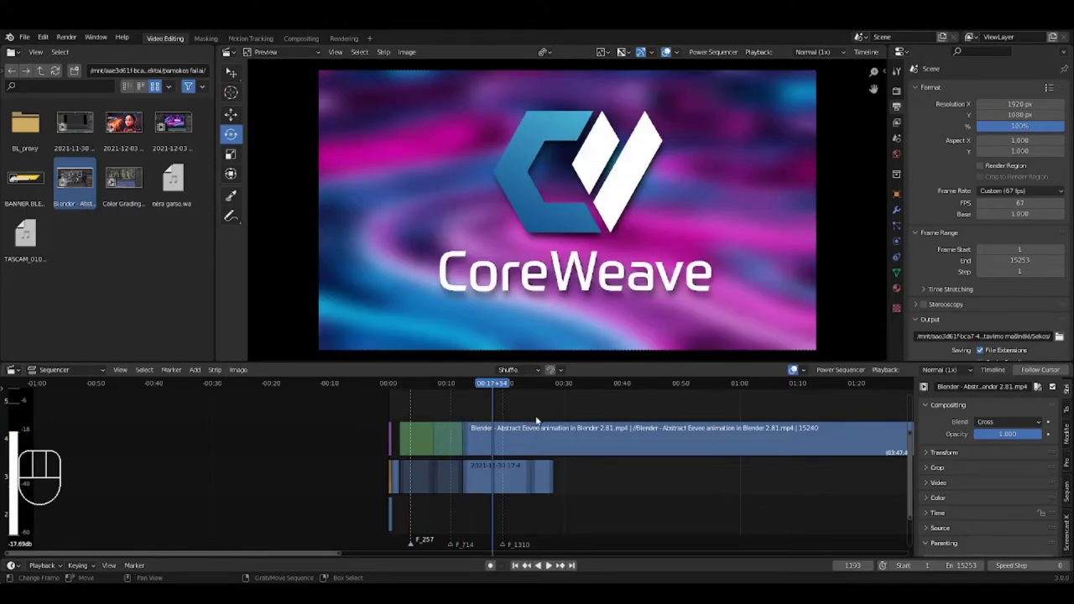
left_click(530, 416)
- Zoom and pan the timeline along its length and through its channels to examine all the strips
scroll(453, 436, "down", 3)
scroll(453, 446, "down", 2)
scroll(458, 447, "up", 2)
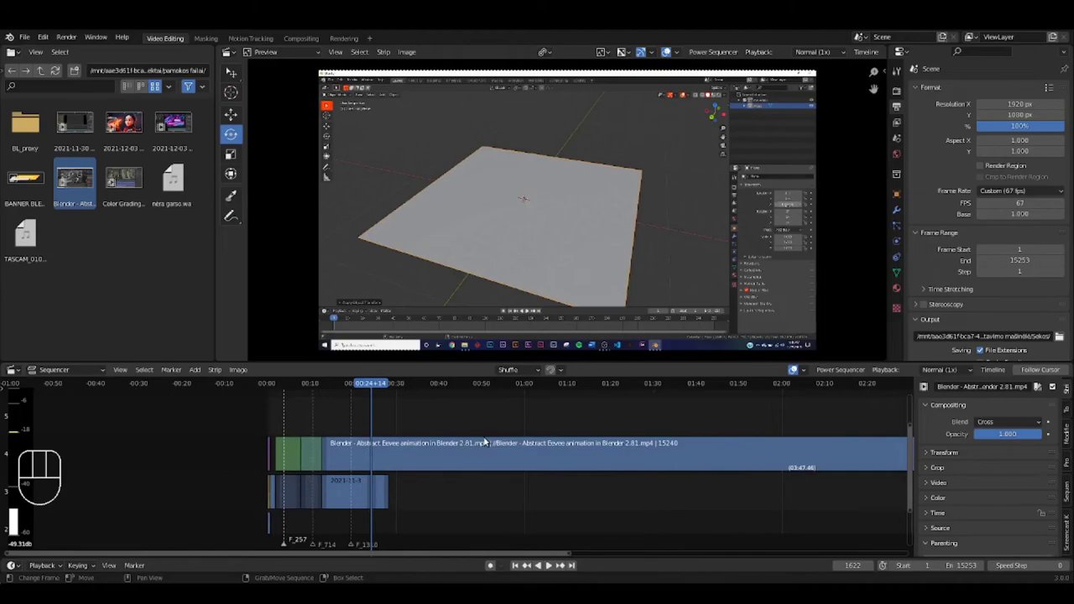
scroll(472, 441, "down", 2)
scroll(461, 452, "up", 3)
scroll(455, 484, "left", 2, "ctrl")
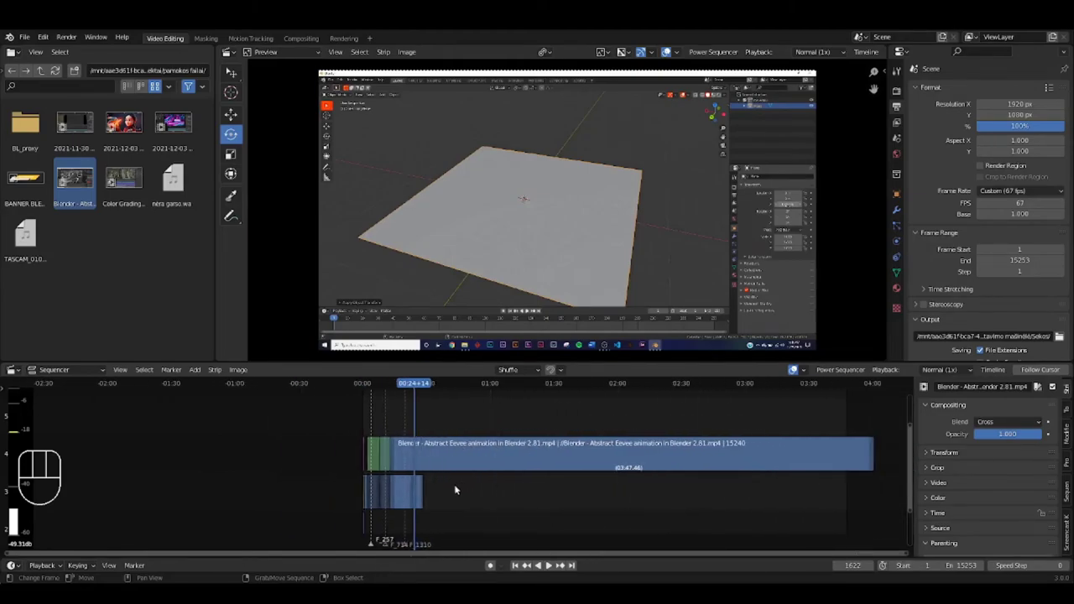
scroll(445, 470, "down", 2, "shift")
scroll(428, 483, "down", 3)
scroll(418, 490, "up", 1)
scroll(411, 489, "up", 2)
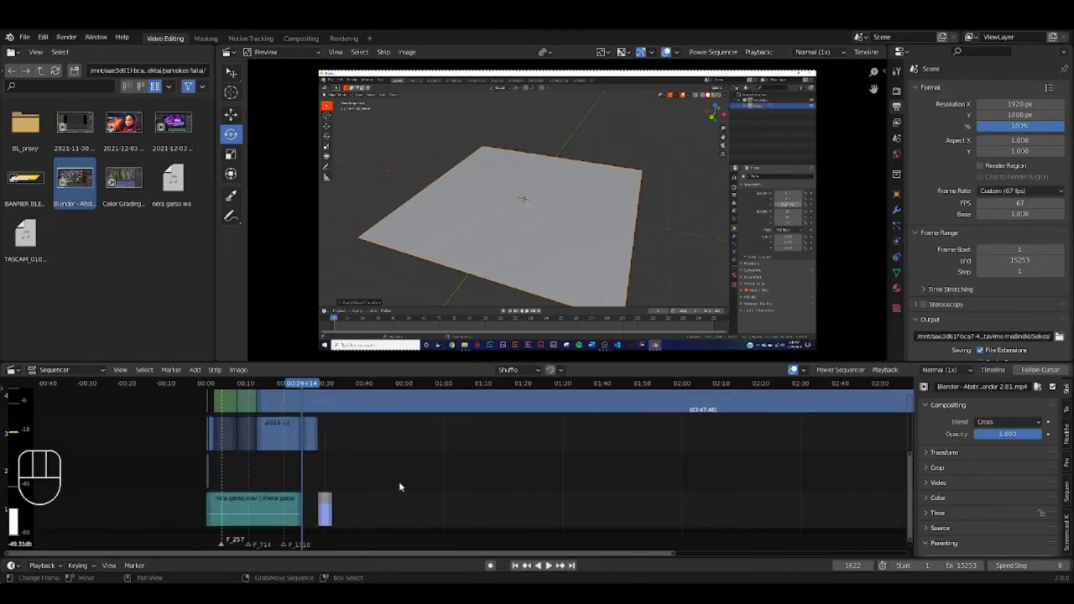
scroll(361, 480, "left", 2, "ctrl")
scroll(453, 479, "up", 1)
scroll(433, 482, "down", 4)
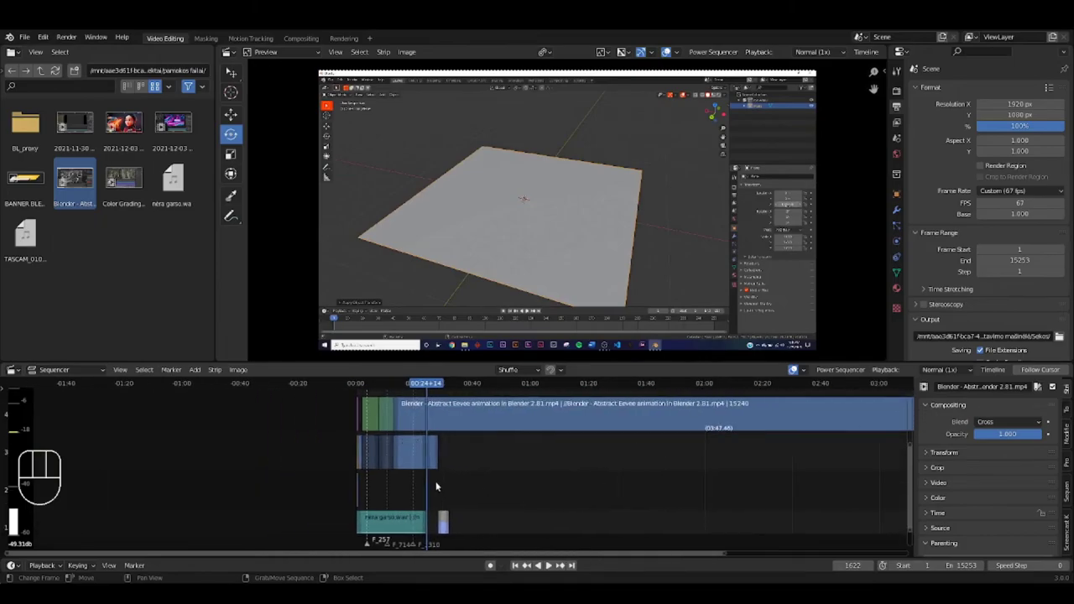
scroll(472, 498, "down", 2)
scroll(463, 486, "up", 7)
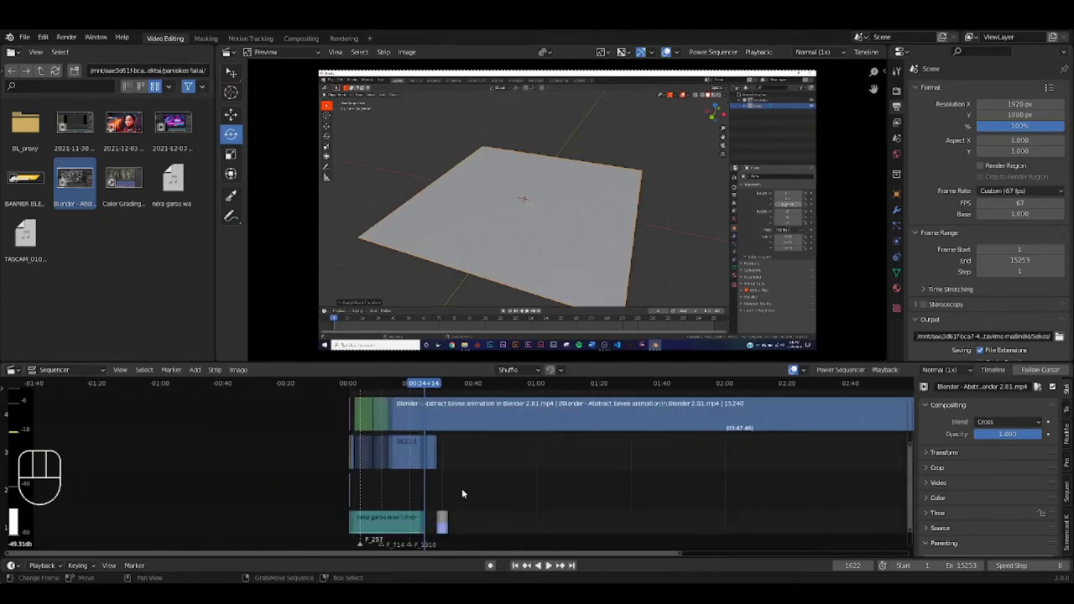
scroll(452, 489, "up", 2)
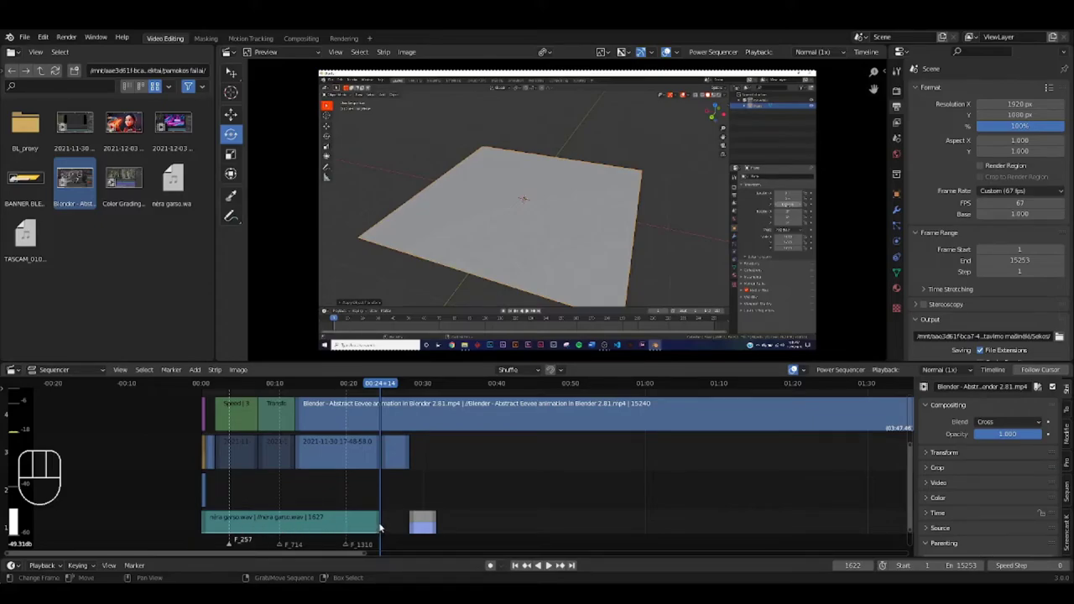
- Jump the playhead along the strip edges to the end of the Color strip
key("Page_Up")
key("Page_Up")
key("Page_Up")
key("Page_Up")
key("Page_Up")
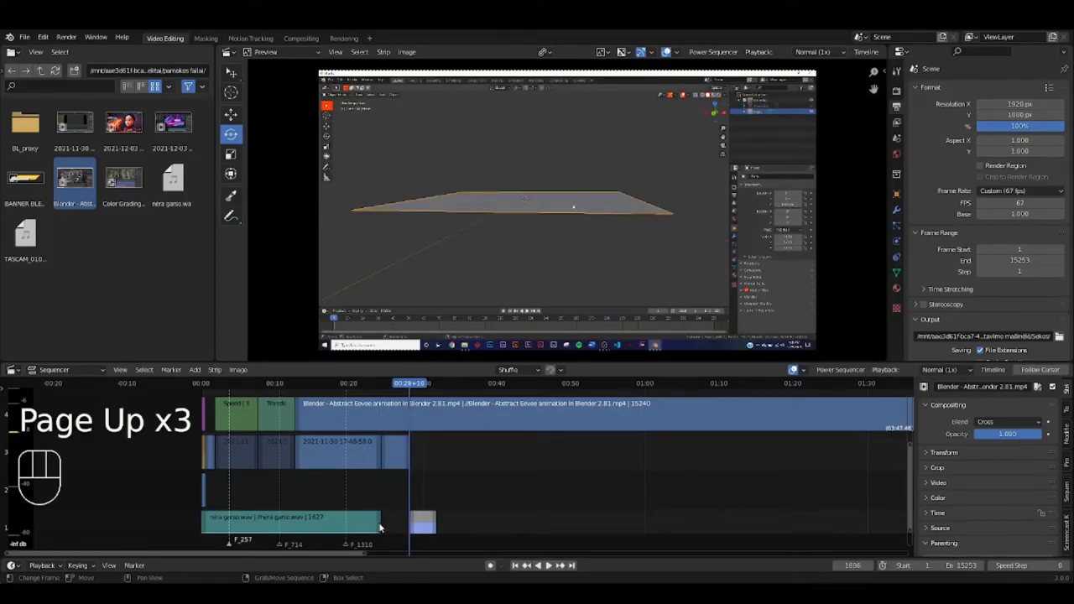
key("Page_Down")
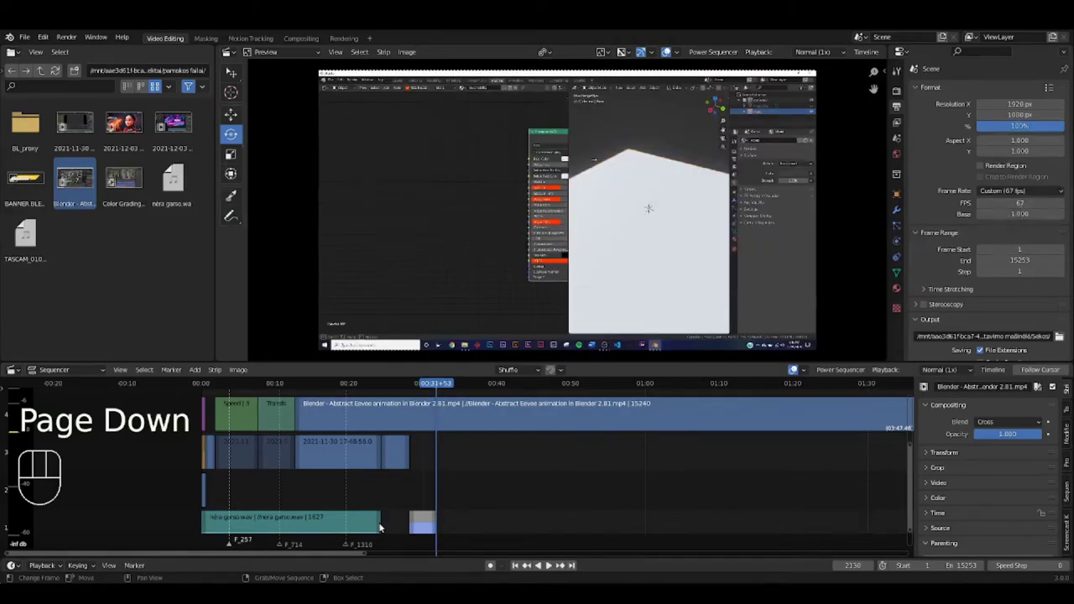
- Place the playhead at frame 2109, step it forward frame by frame, and jump to the next strip edge
scroll(380, 527, "up", 3)
left_click(419, 478)
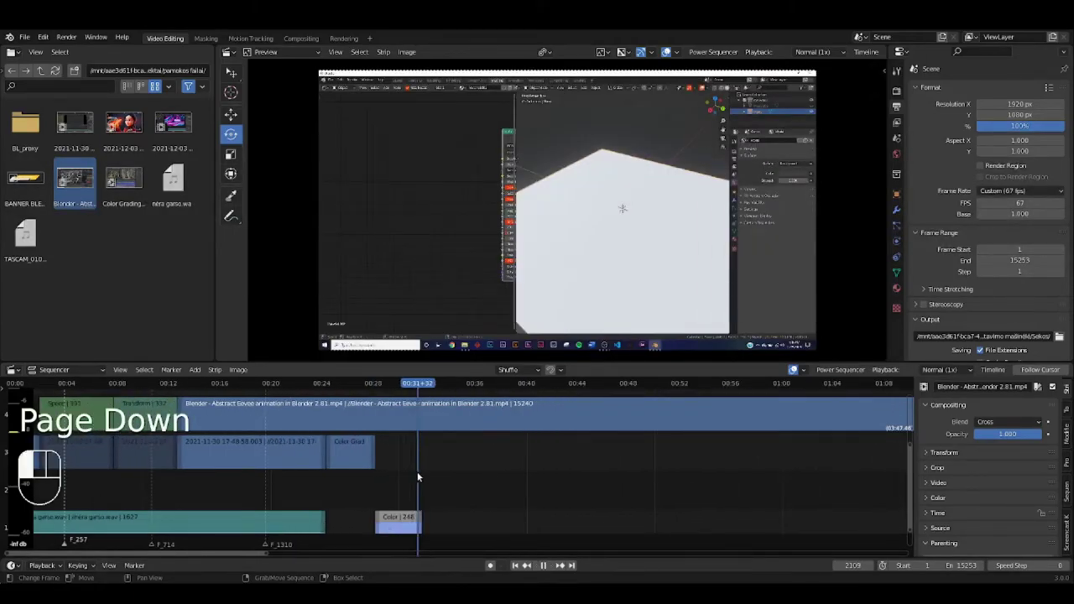
key("Right")
key("Right")
key("Right")
key("Right")
key("Right")
key("Right")
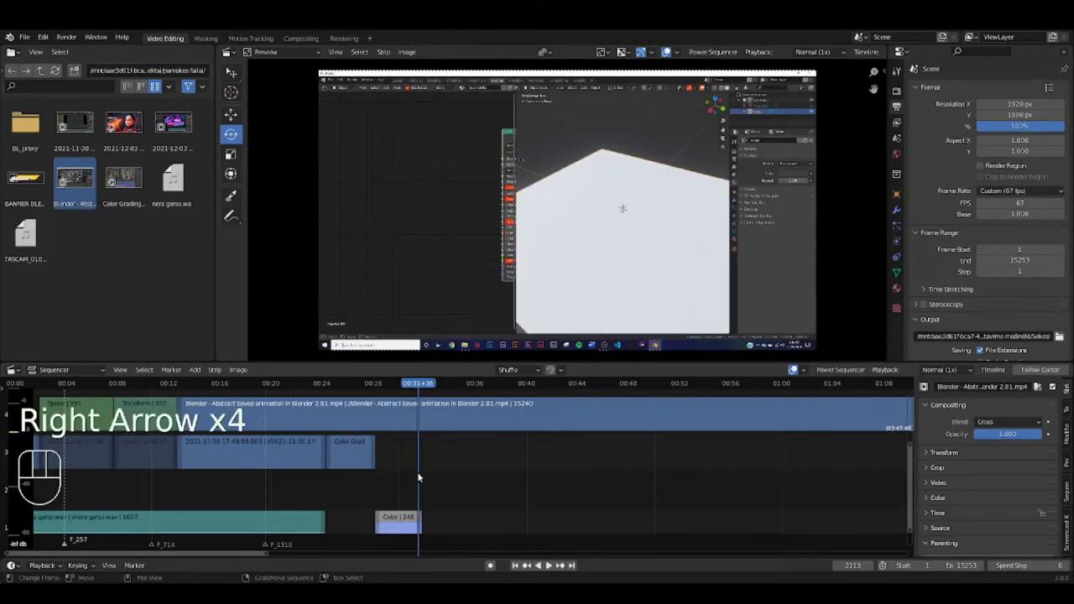
key("Page_Up")
scroll(411, 465, "down", 3)
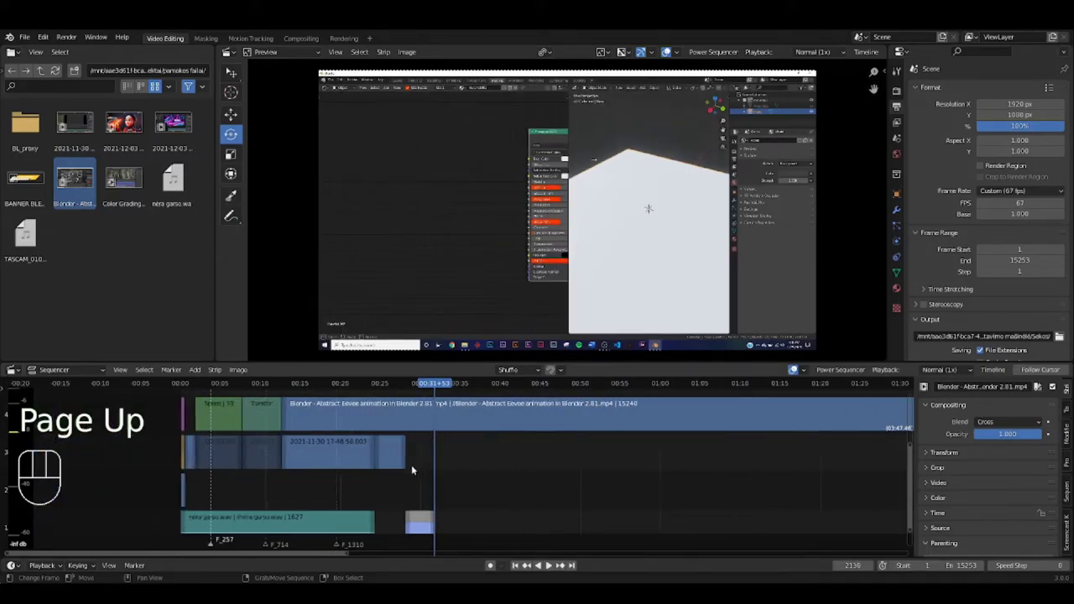
- Set the scene's end frame to the playhead position at frame 2130
scroll(413, 468, "down", 2)
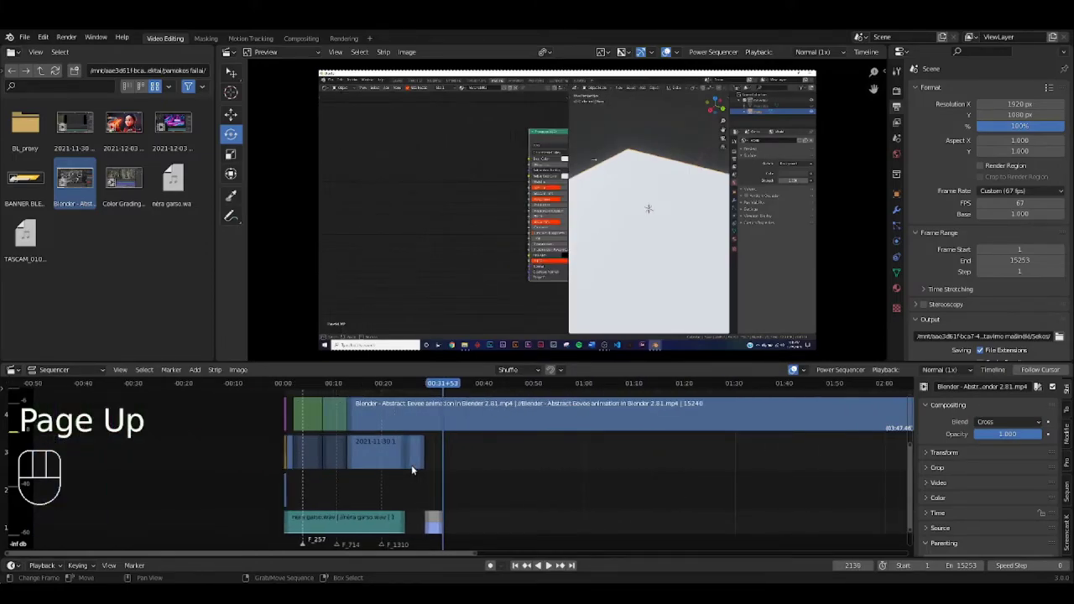
left_click(57, 565)
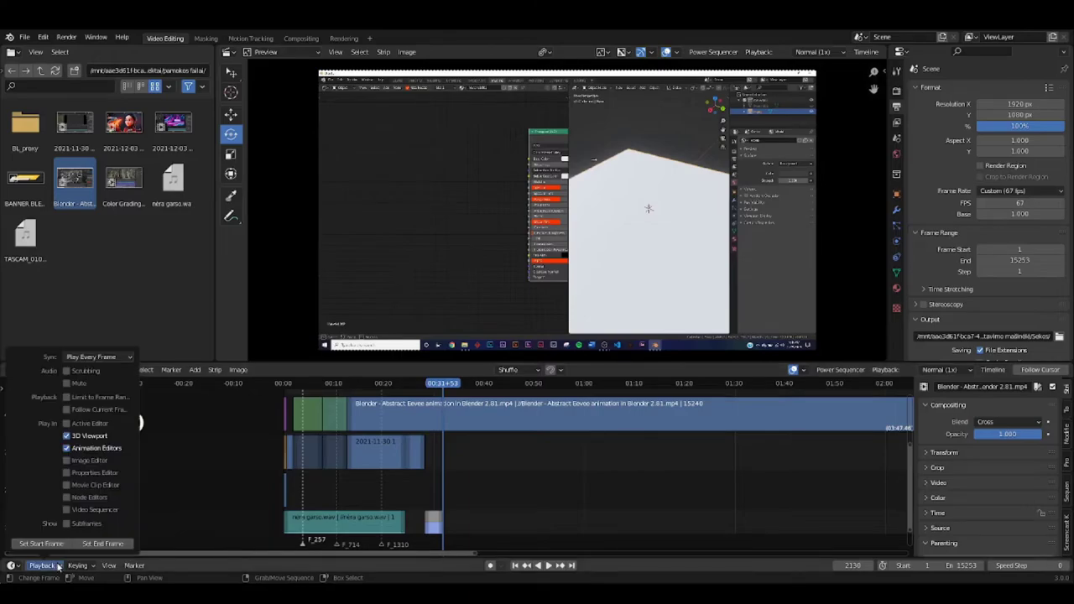
left_click(96, 546)
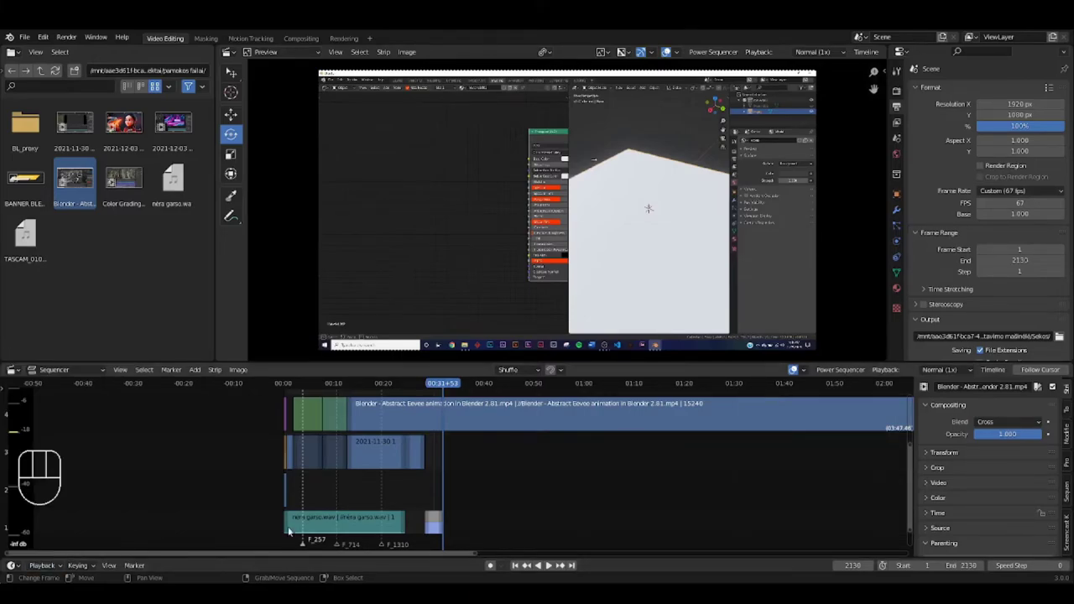
- Place the playhead at frame 897 and look at the playback options for setting the start and end frames
scroll(310, 479, "up", 2)
left_click(312, 497)
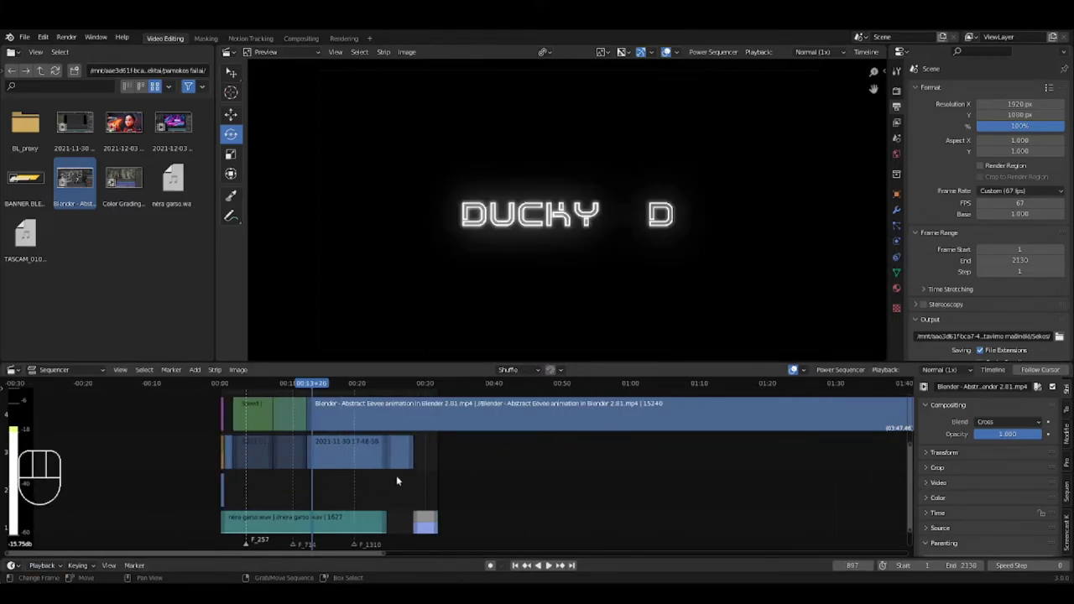
left_click(42, 565)
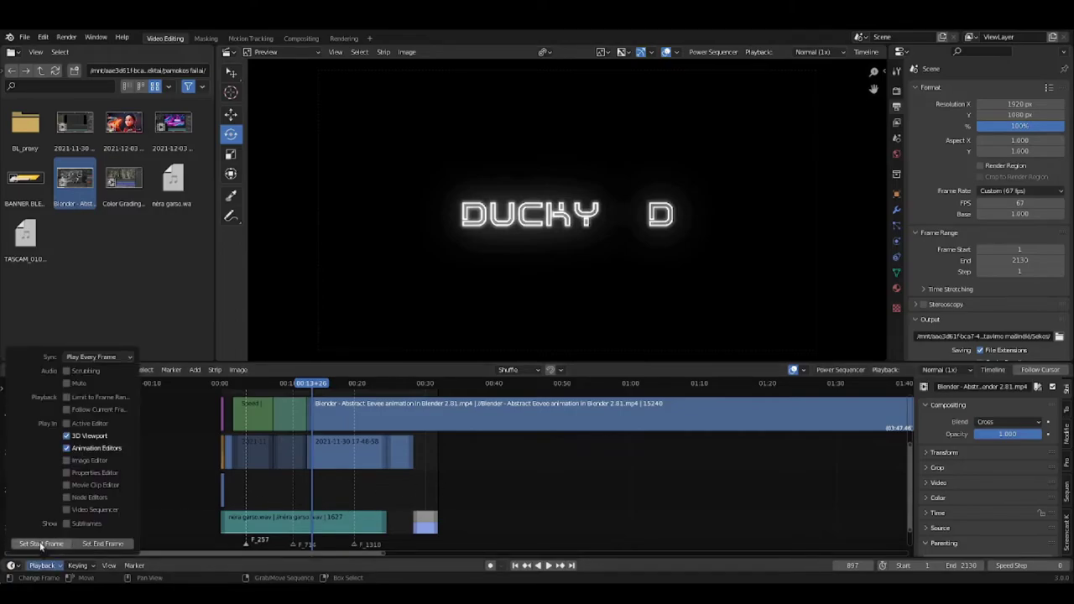
left_click(378, 508)
- Place the playhead at frame 120, near the start of the Speed strip, and make it the scene's end frame
left_click(235, 491)
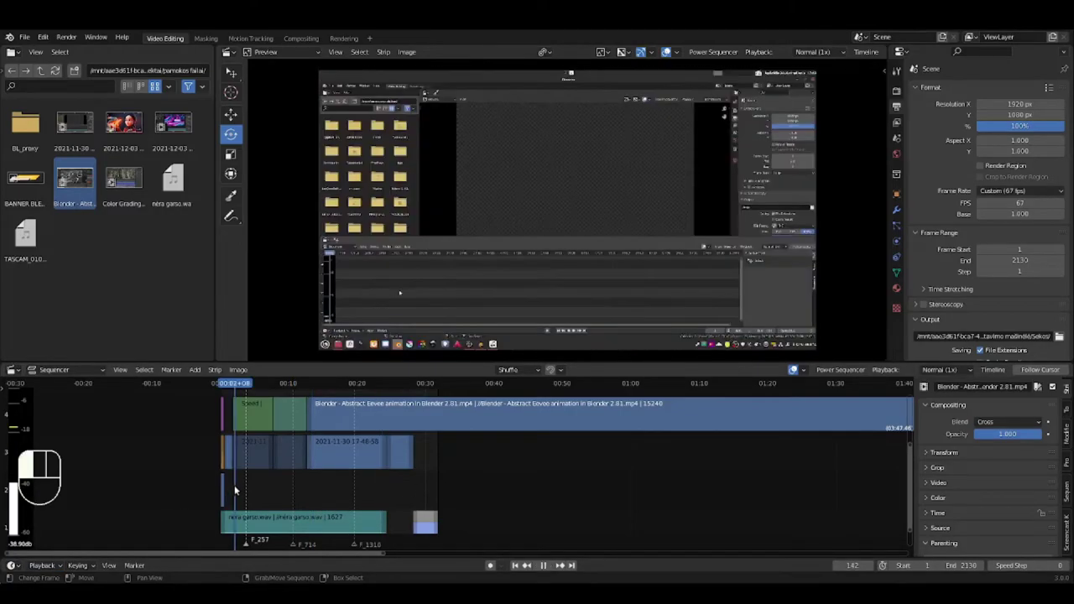
middle_click_drag(326, 485, 406, 484)
scroll(445, 477, "up", 10)
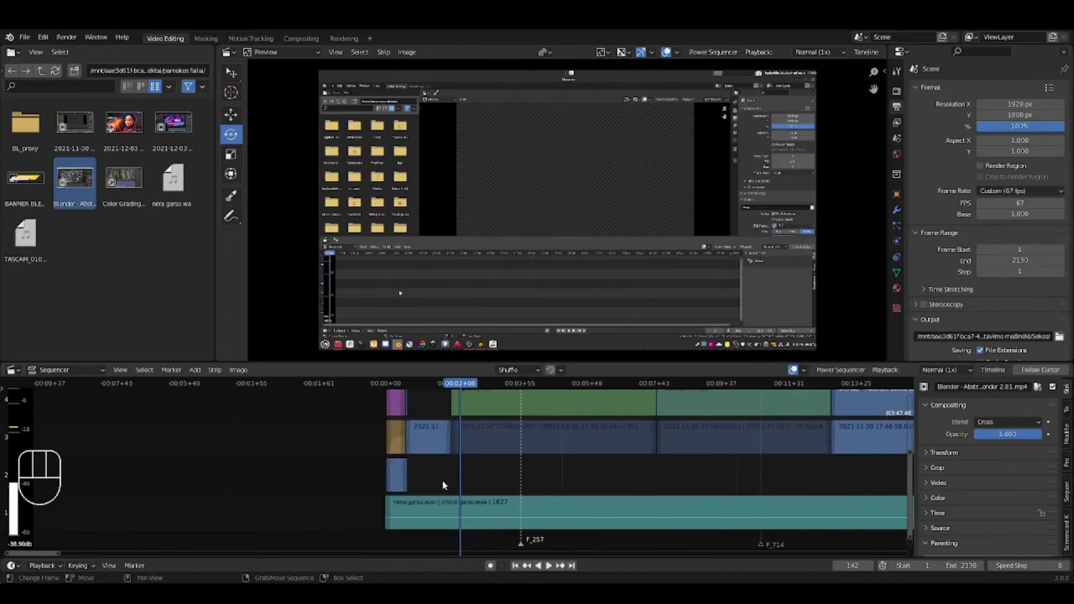
left_click(443, 483)
left_click_drag(443, 485, 452, 482)
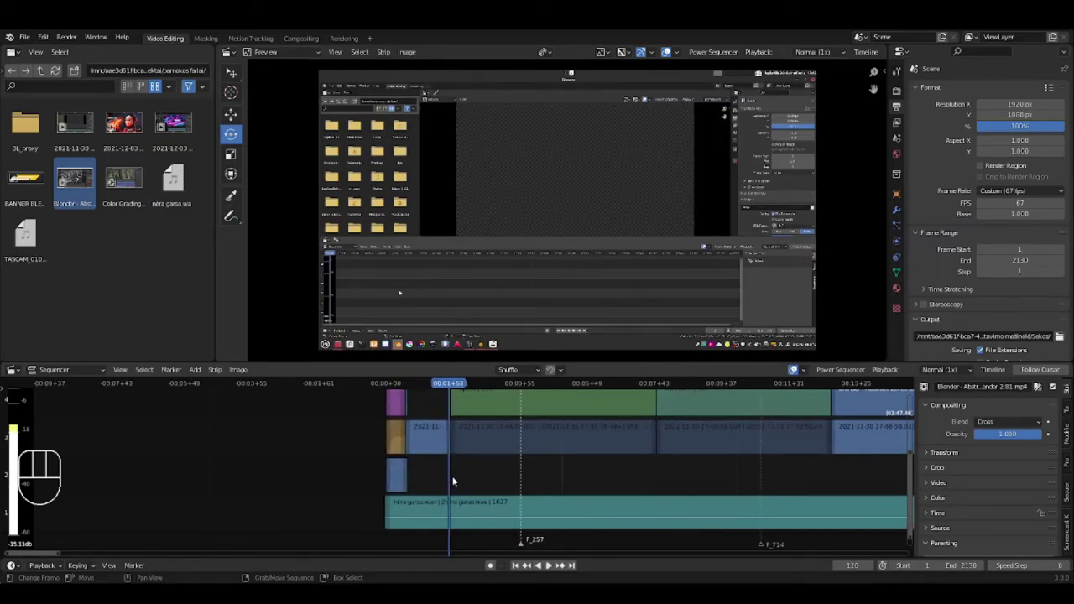
left_click(43, 565)
left_click(100, 544)
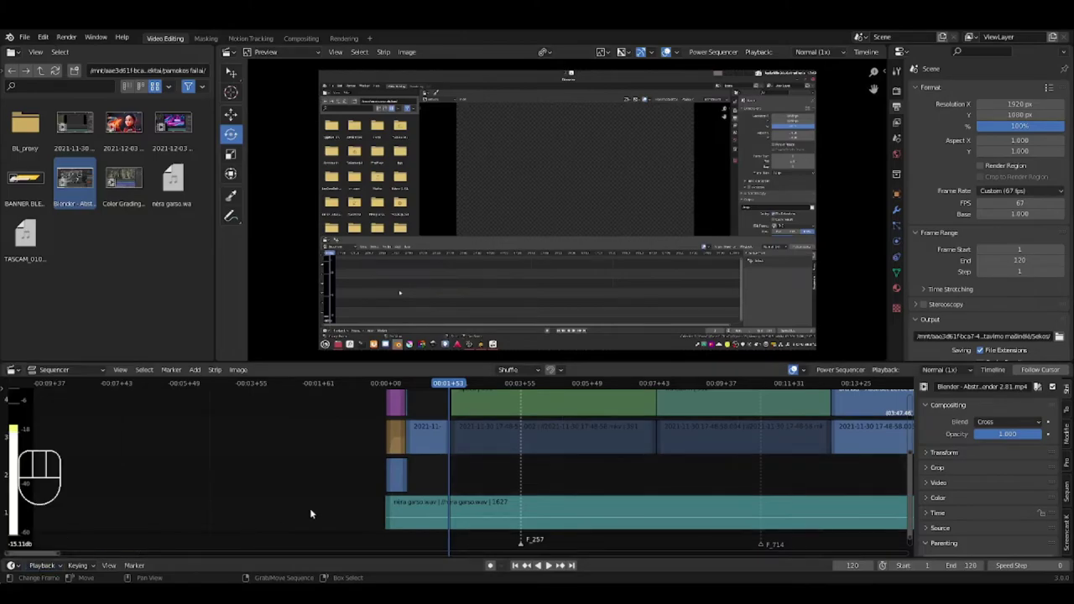
- Make more room for the output properties and set the output file format to PNG
scroll(439, 496, "down", 6)
scroll(554, 468, "right", 5, "ctrl")
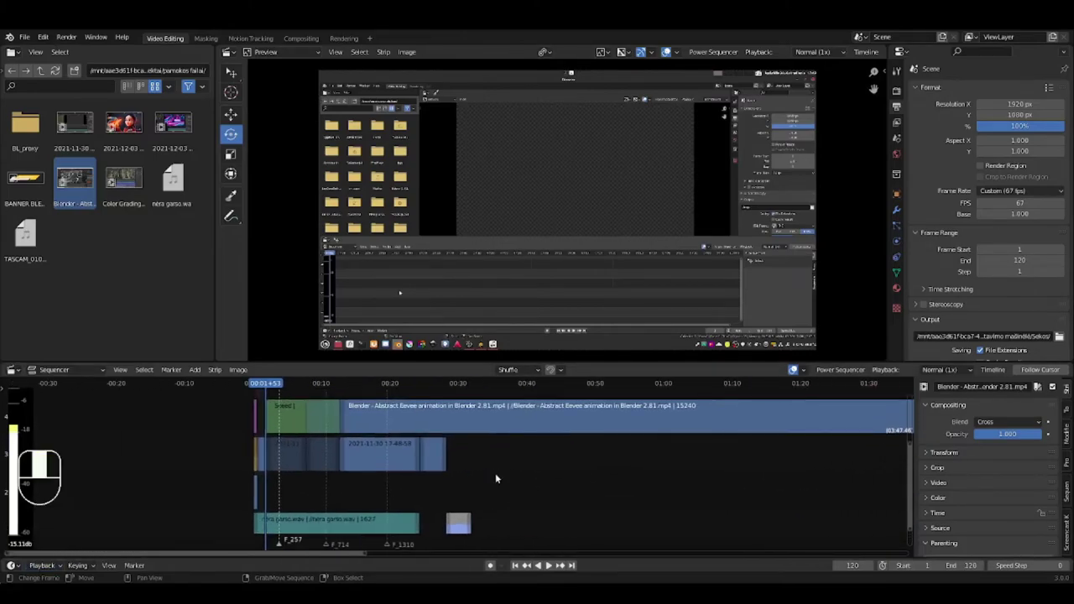
left_click_drag(870, 363, 870, 457)
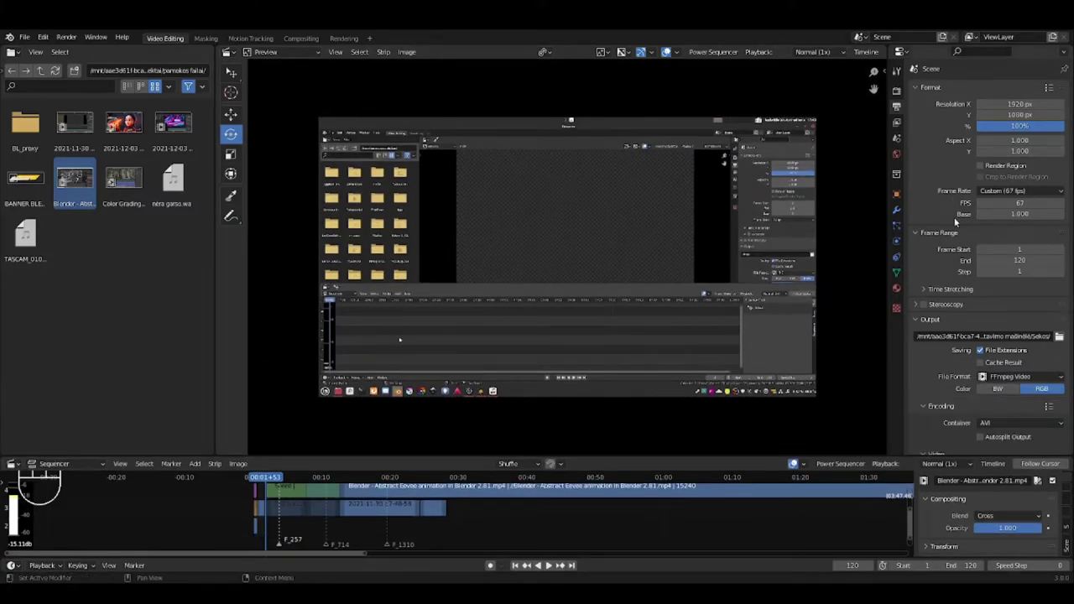
scroll(955, 221, "down", 4)
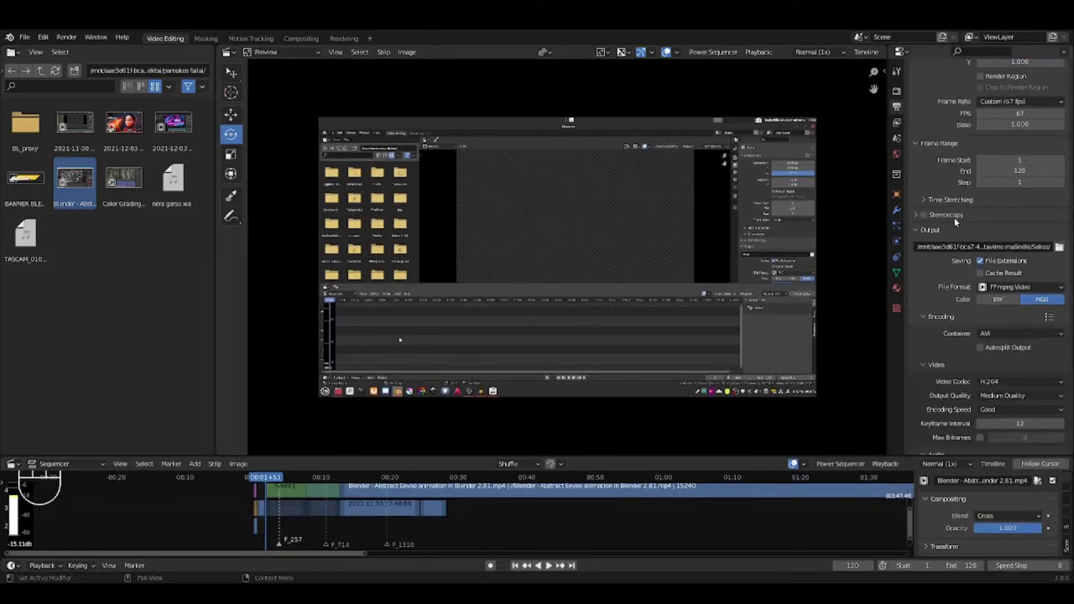
left_click(999, 288)
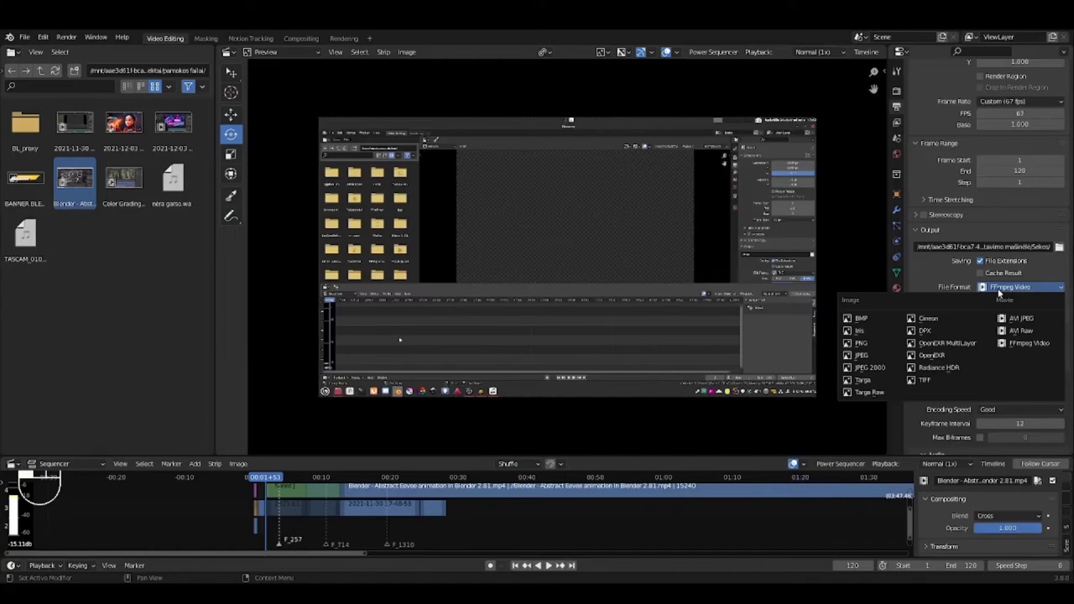
left_click(878, 343)
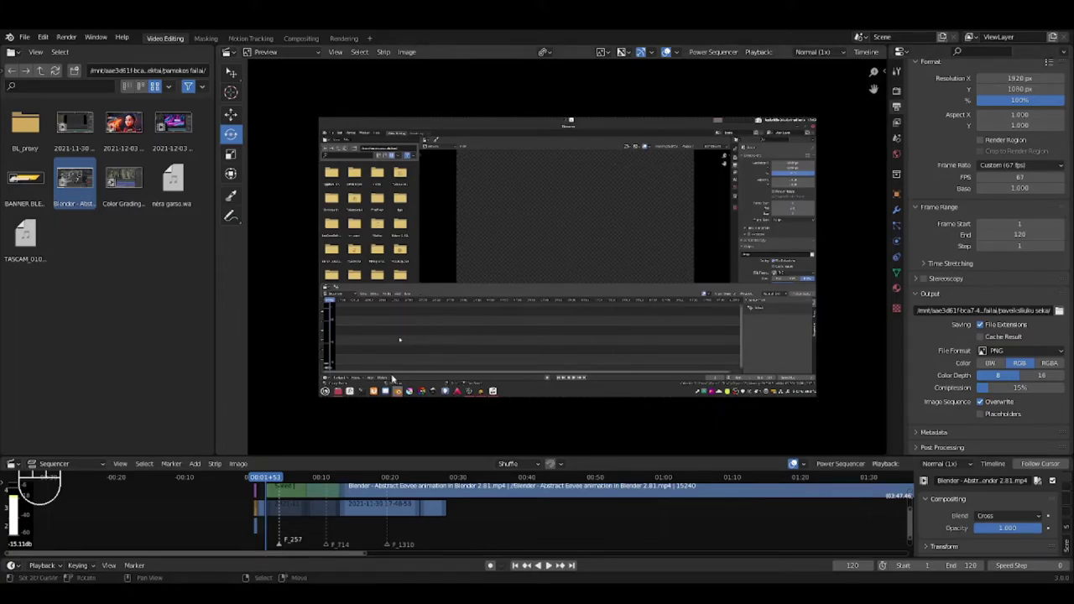
- Render the animation as a PNG image sequence
left_click(67, 38)
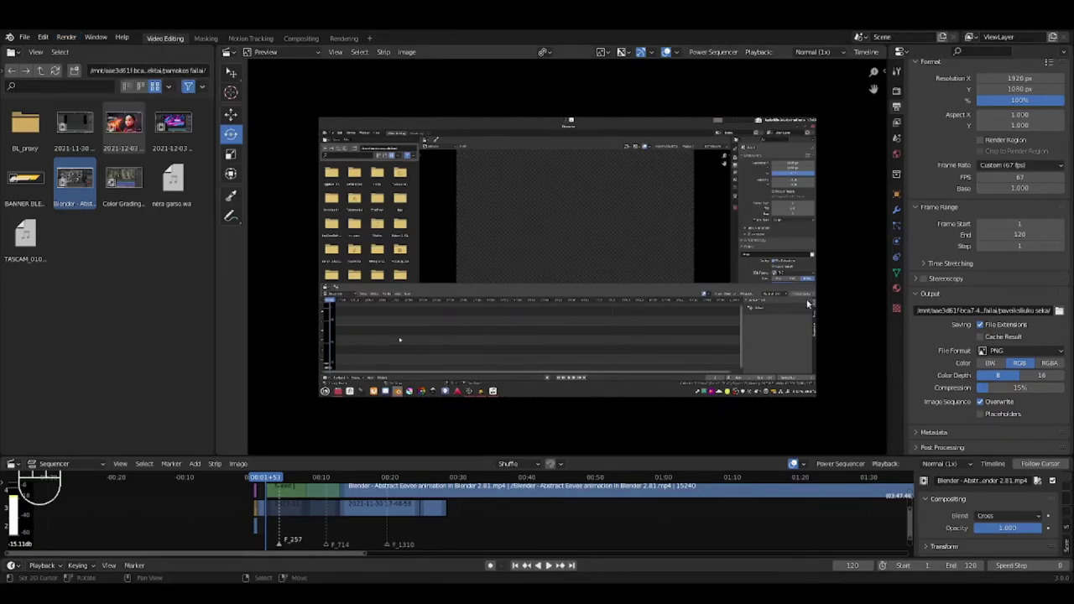
left_click(67, 37)
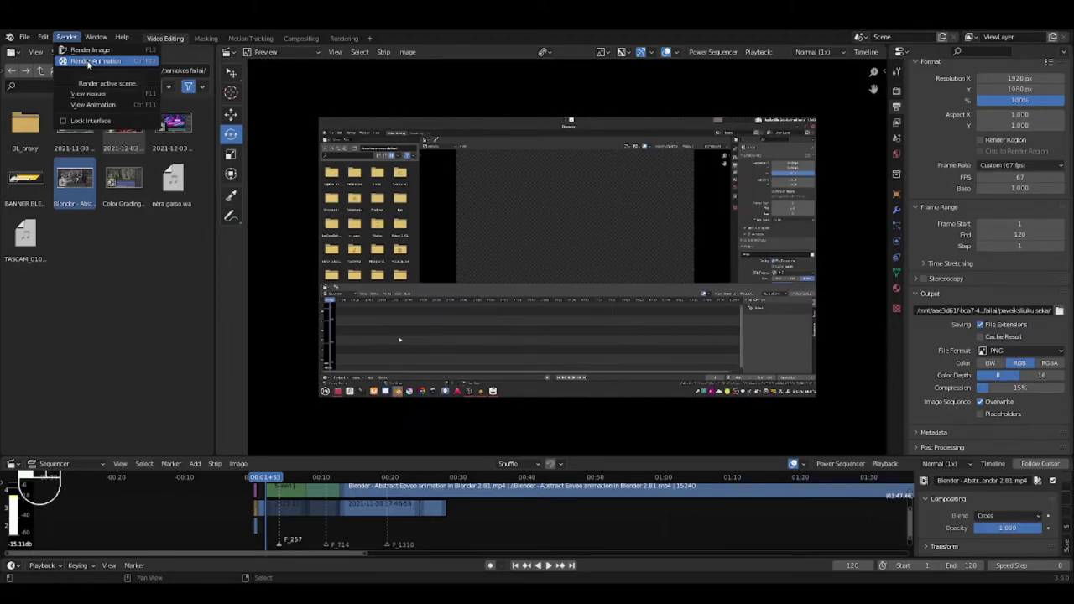
left_click(89, 62)
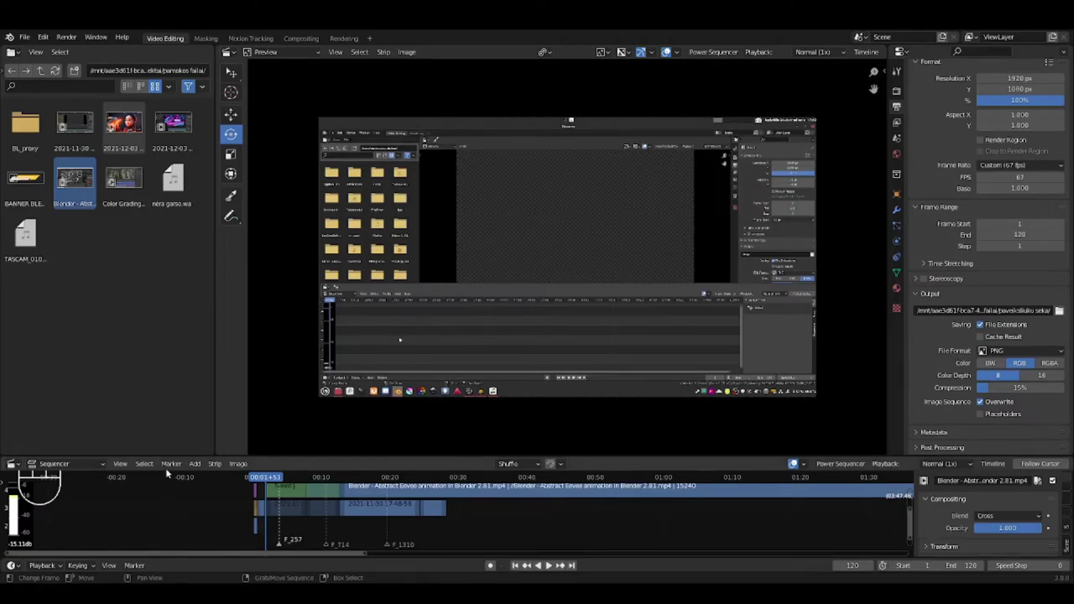
- Enlarge the sequencer area again, place the playhead at frame 2857 and make it the scene's end frame
left_click_drag(335, 458, 334, 296)
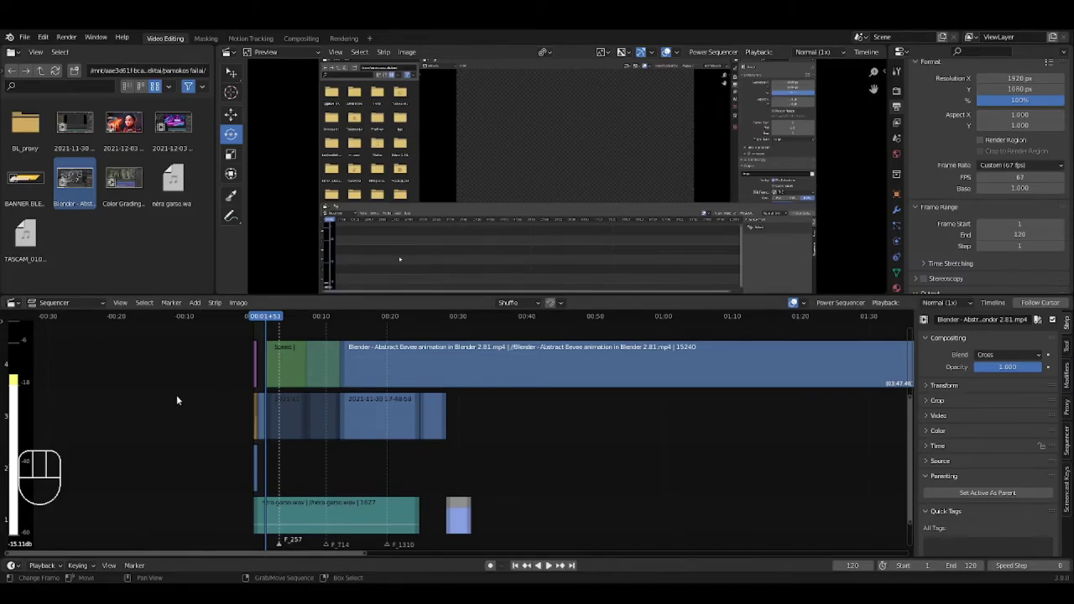
scroll(172, 416, "down", 4)
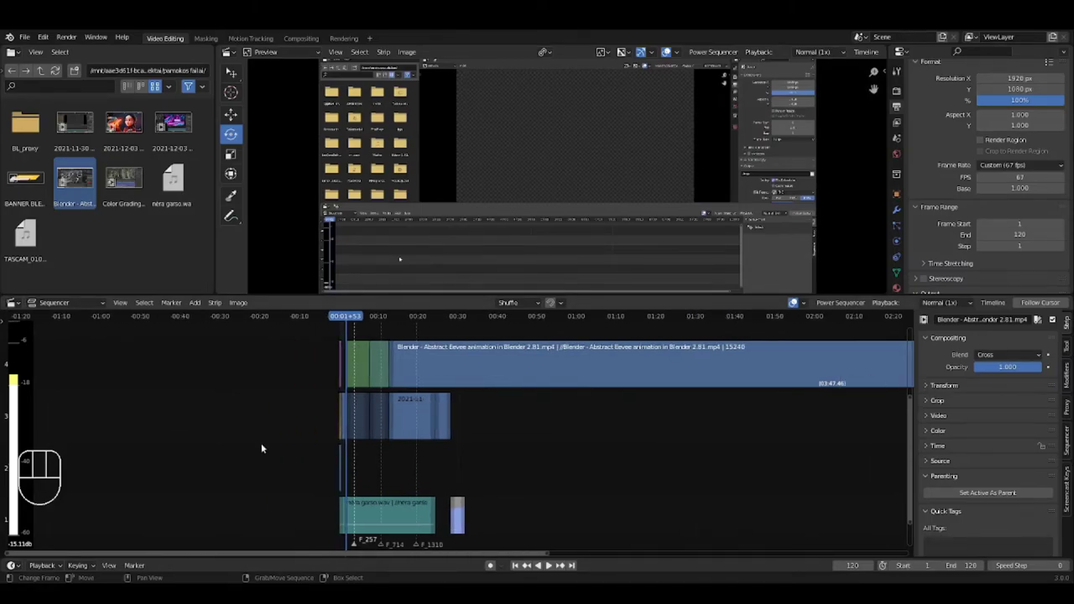
scroll(402, 425, "up", 5)
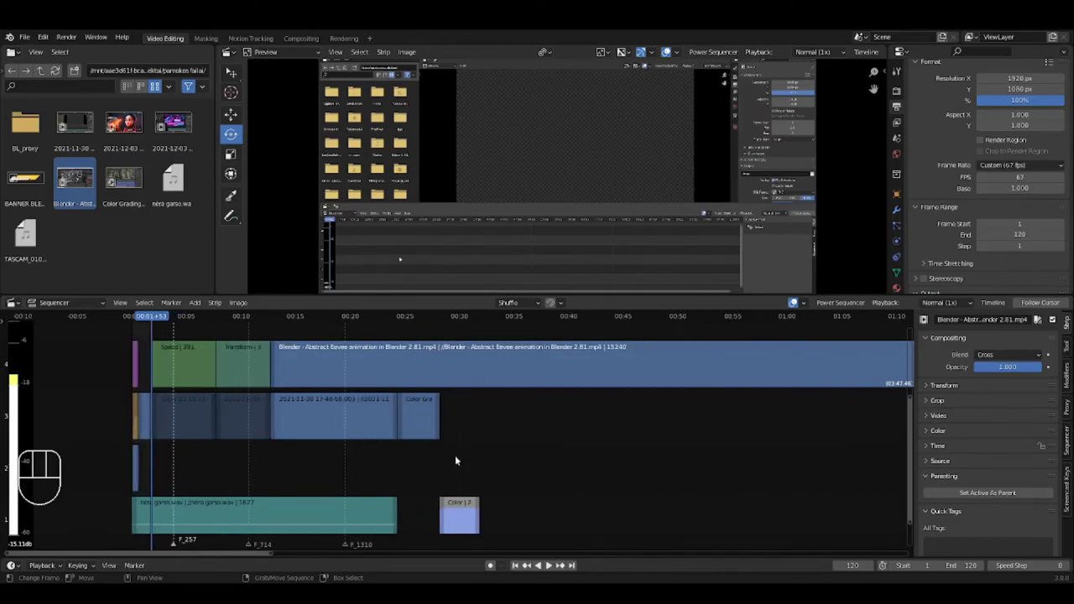
scroll(452, 460, "up", 1)
left_click_drag(480, 440, 486, 445)
left_click(622, 451)
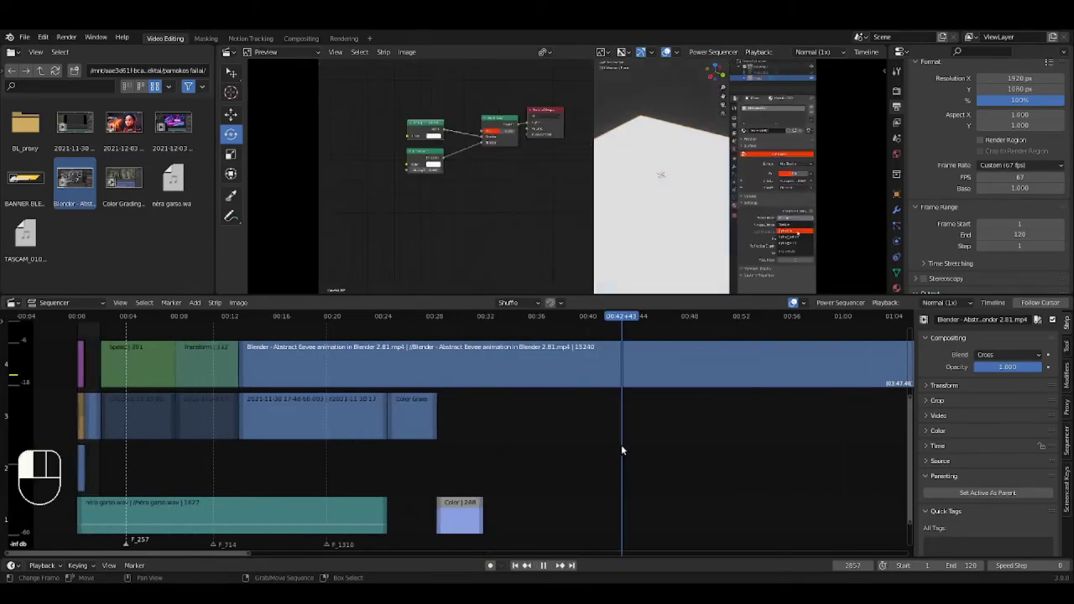
left_click(42, 565)
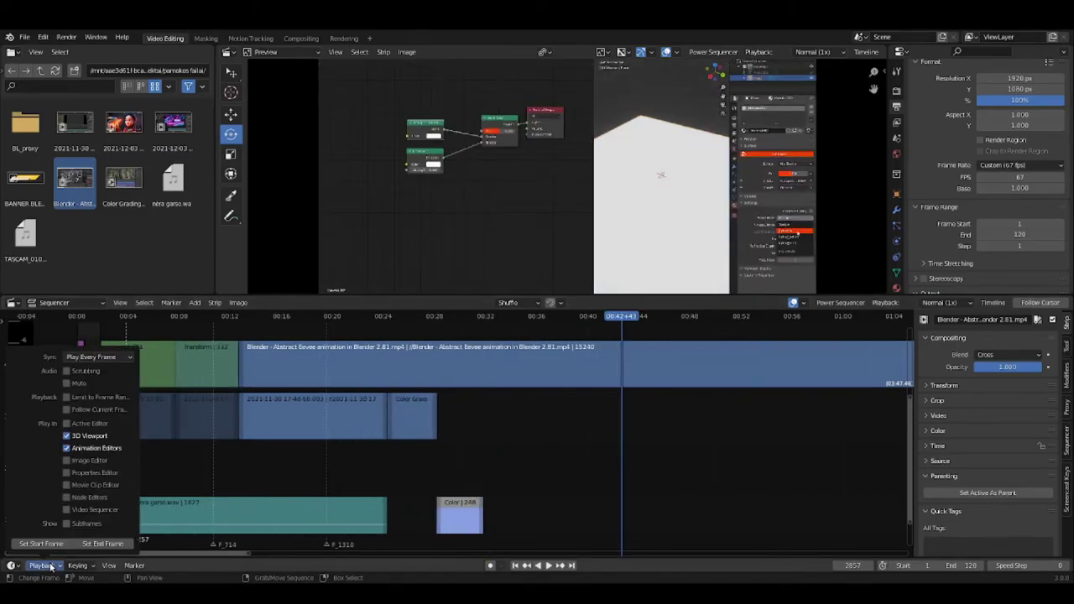
left_click(102, 544)
- Place the playhead at frame 2132 after the Color strip and add the numbered PNG files starting with 0001.png as an image sequence strip
left_click(485, 462)
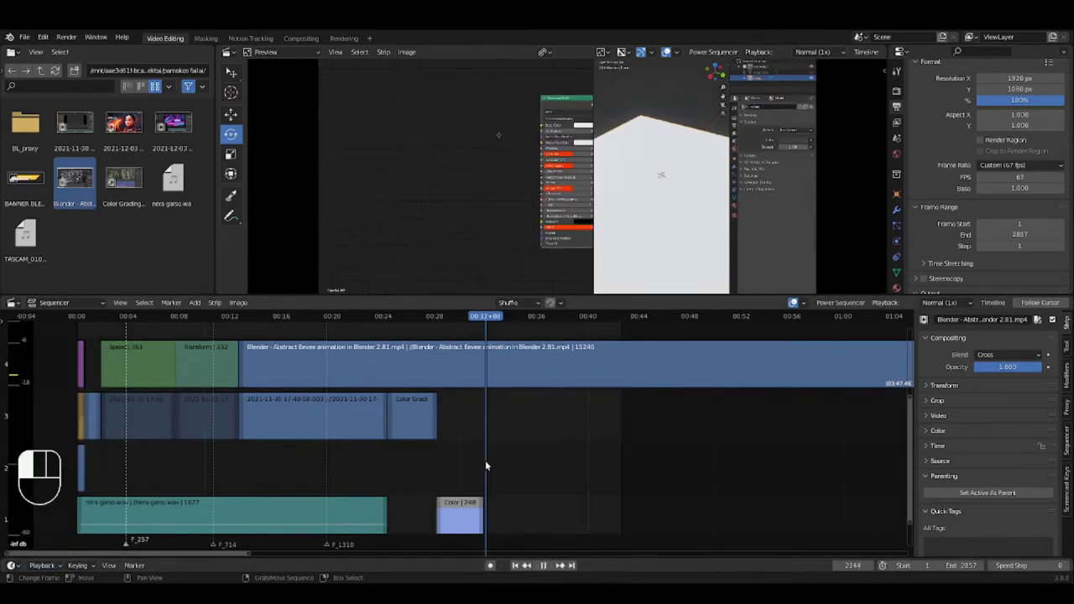
left_click(485, 468)
left_click(485, 472)
left_click(485, 475)
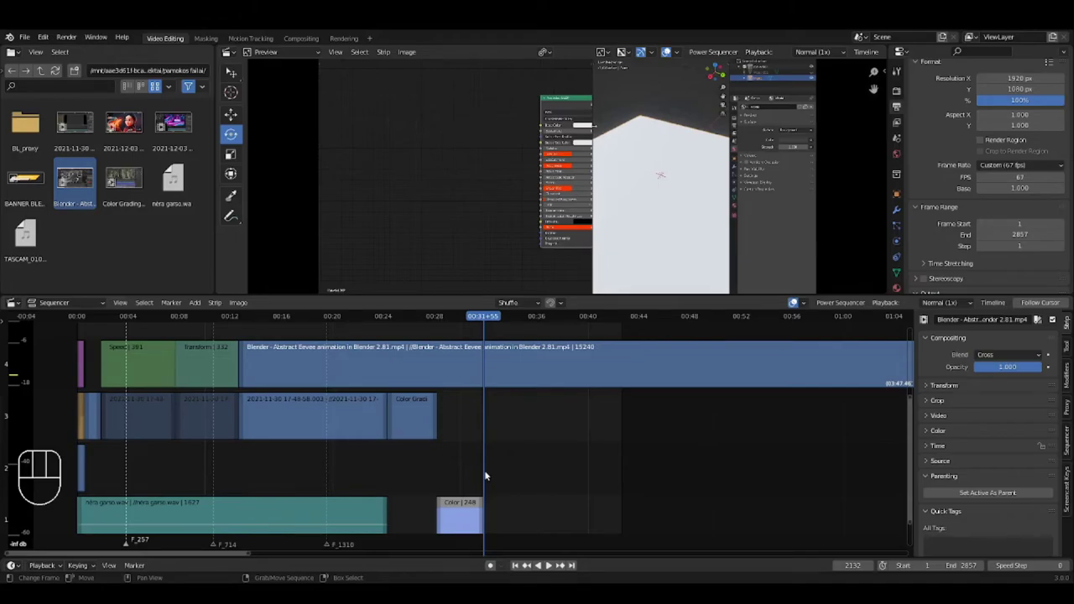
key("shift+a")
mouse_move(486, 473)
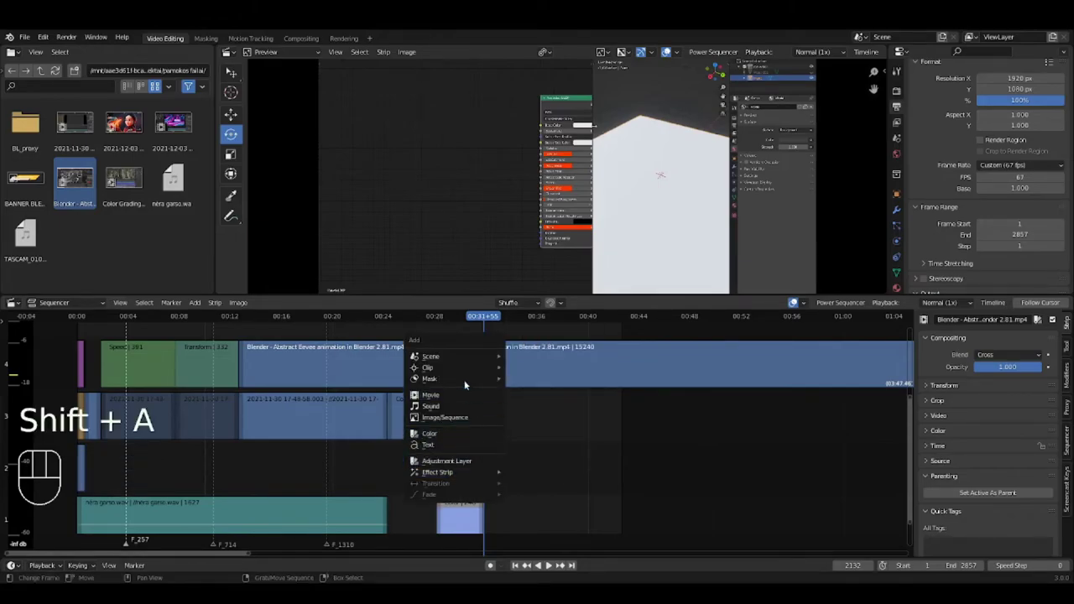
mouse_move(459, 373)
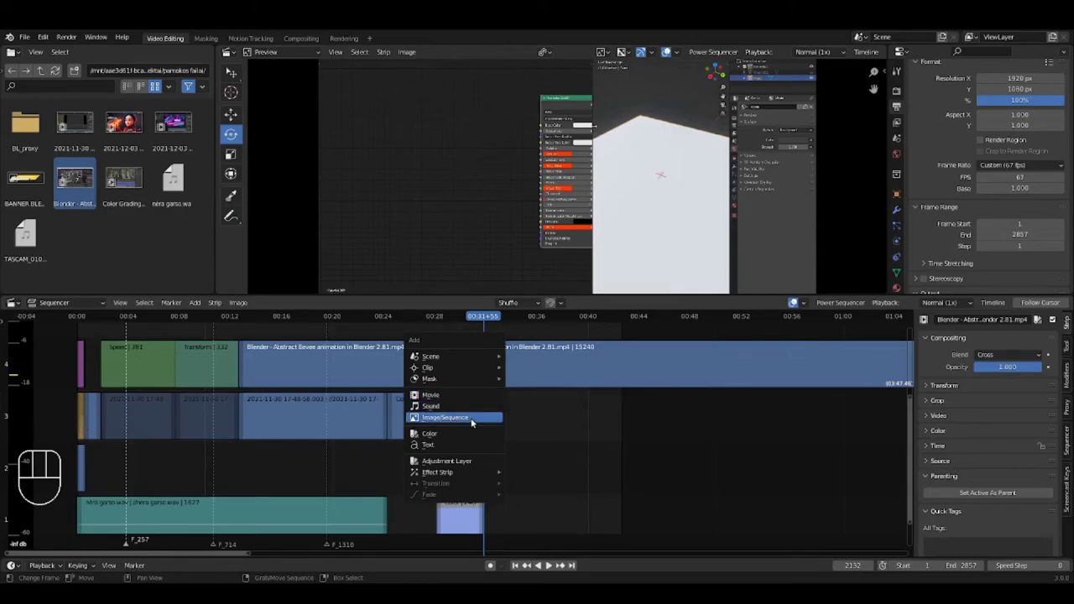
key("Escape")
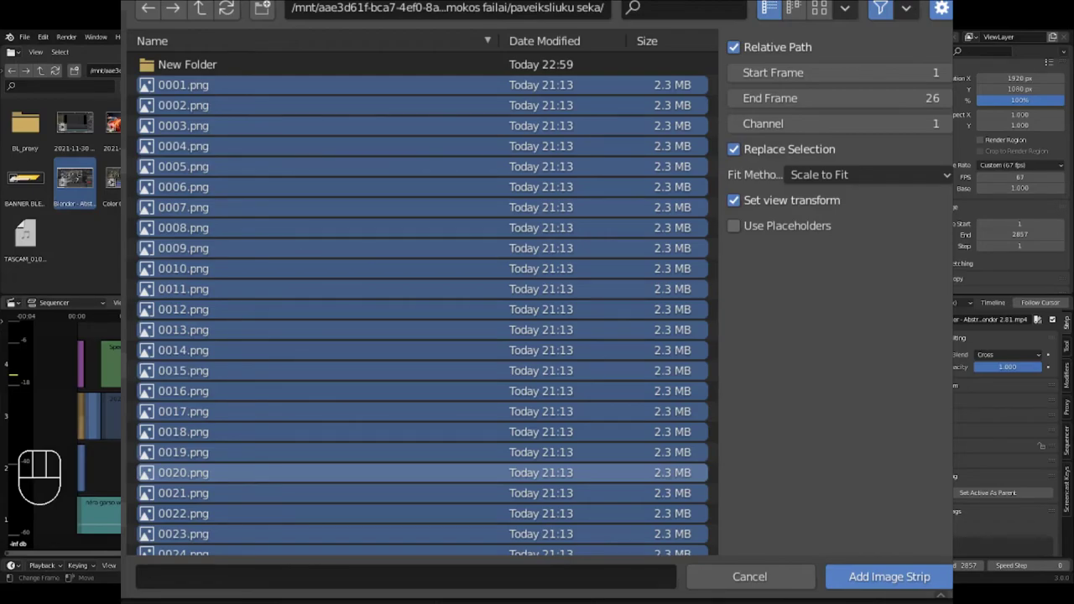
key("Return")
- Play and stop the edit over the new image strip, then examine the strip with the playhead at frame 2174
left_click(547, 568)
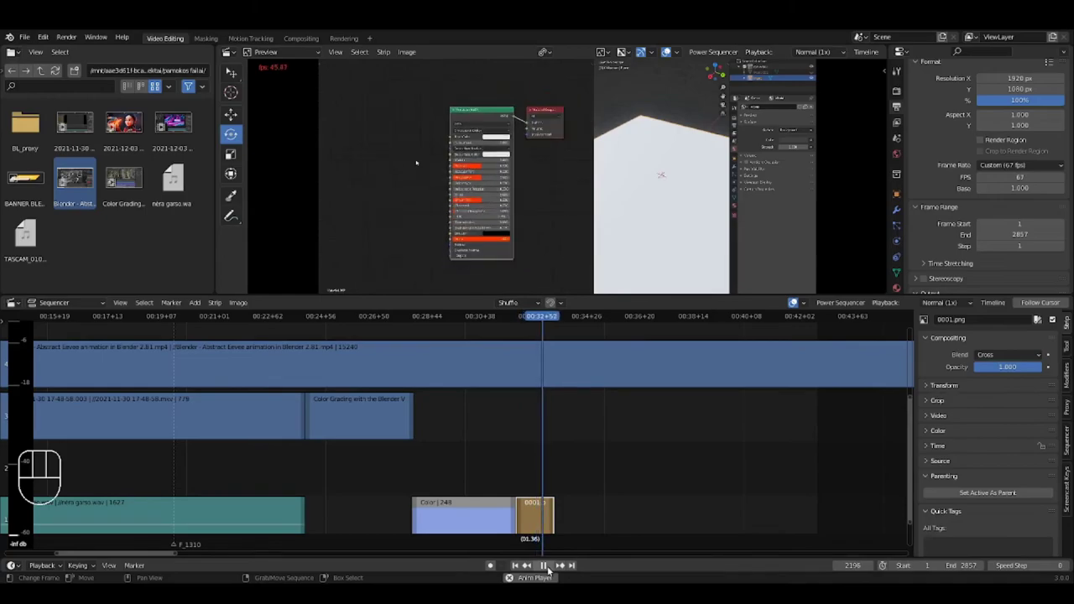
left_click(547, 568)
left_click(532, 450)
scroll(533, 480, "up", 2)
scroll(538, 480, "down", 3)
scroll(538, 477, "down", 4)
scroll(530, 471, "up", 3, "ctrl")
scroll(591, 461, "up", 2)
scroll(569, 471, "down", 4)
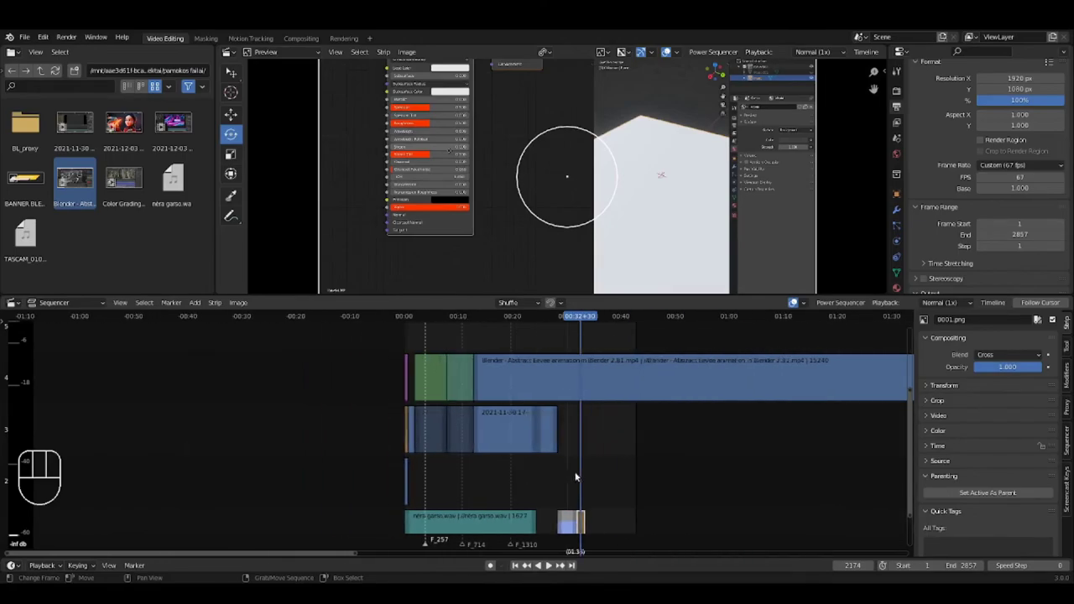
- Jump the playhead back to the image strip's end at frame 2223 and make it the scene's end frame
left_click(643, 460)
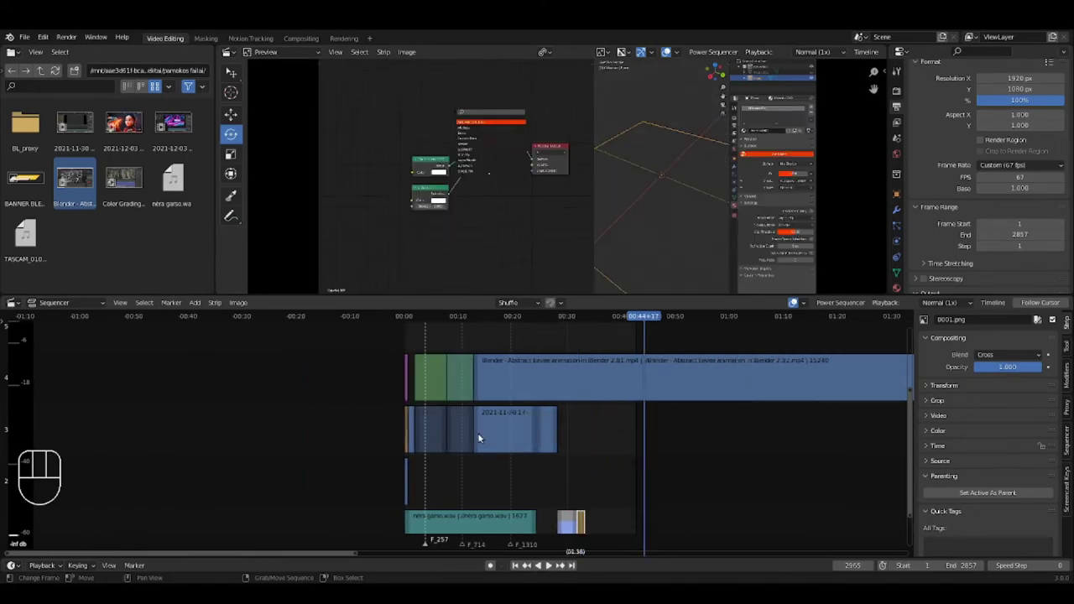
key("Page_Down")
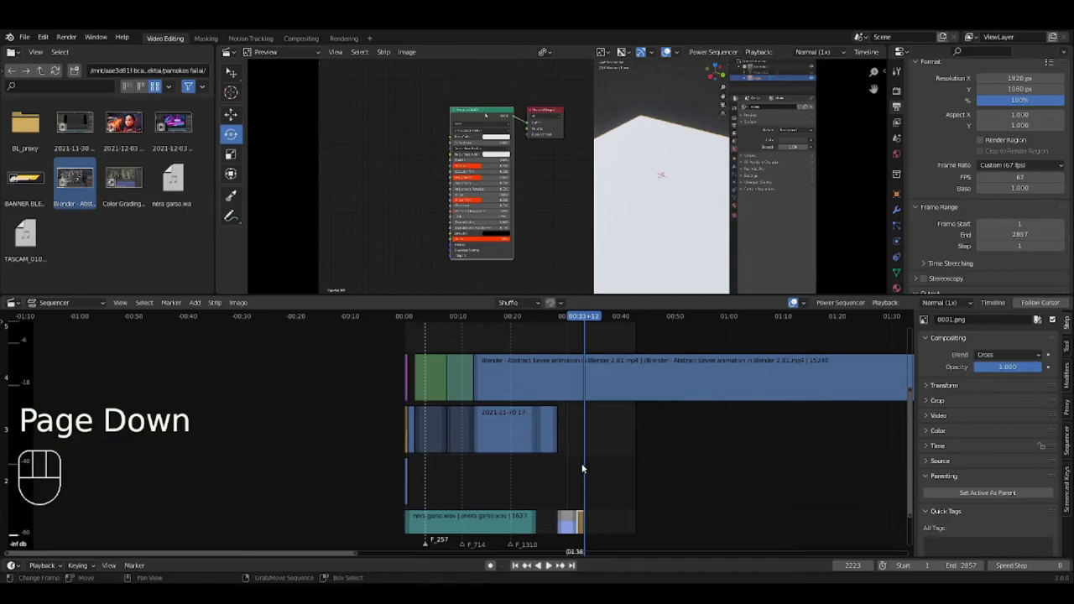
left_click(42, 564)
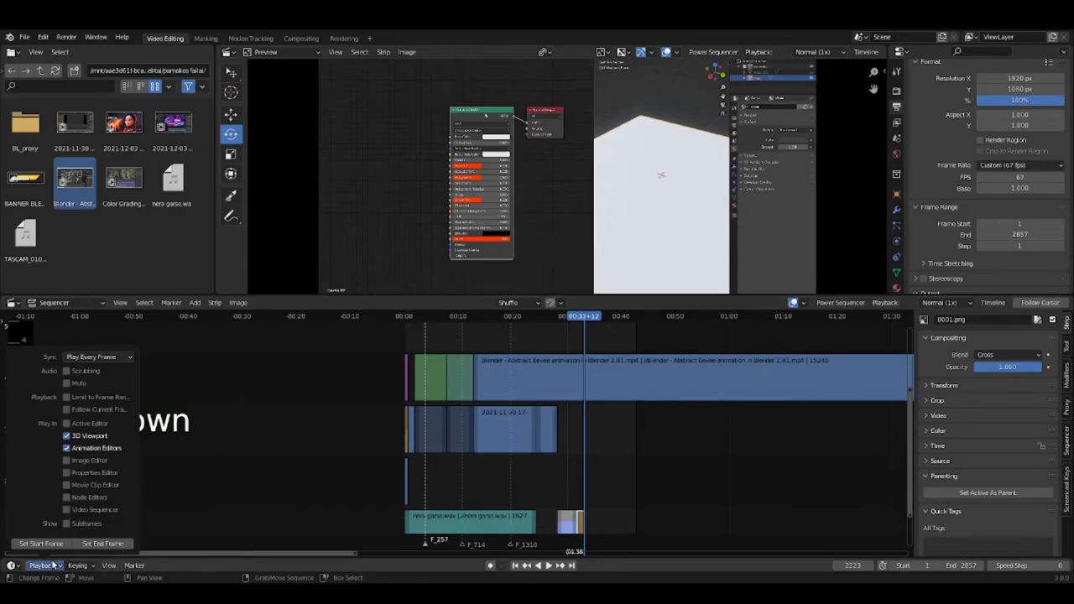
left_click(108, 543)
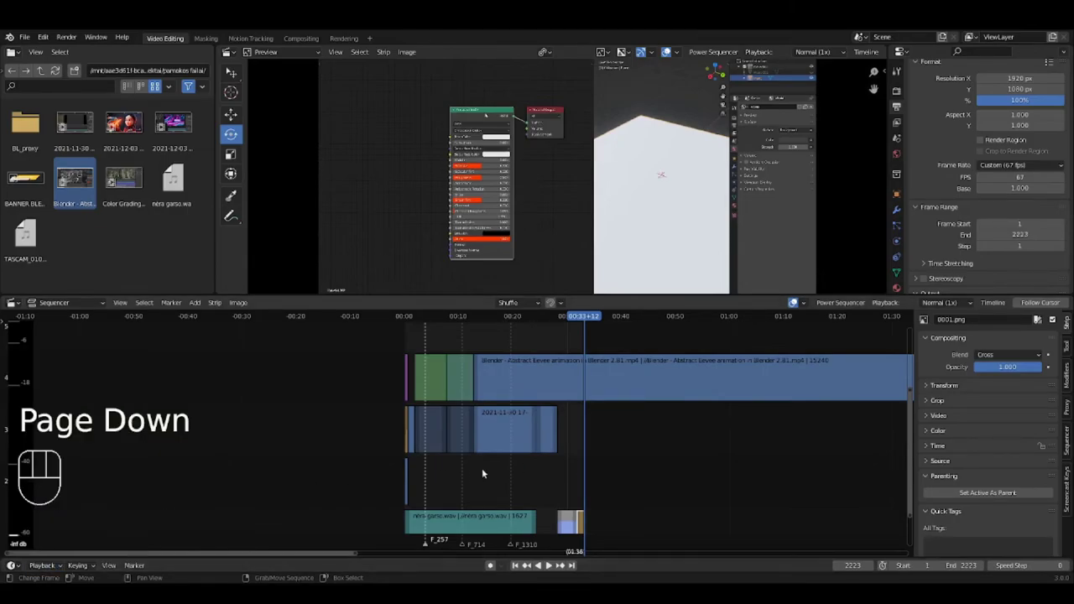
- Set the output file format to FFmpeg Video and check the container choices, keeping AVI
scroll(482, 474, "up", 3)
scroll(955, 208, "down", 5)
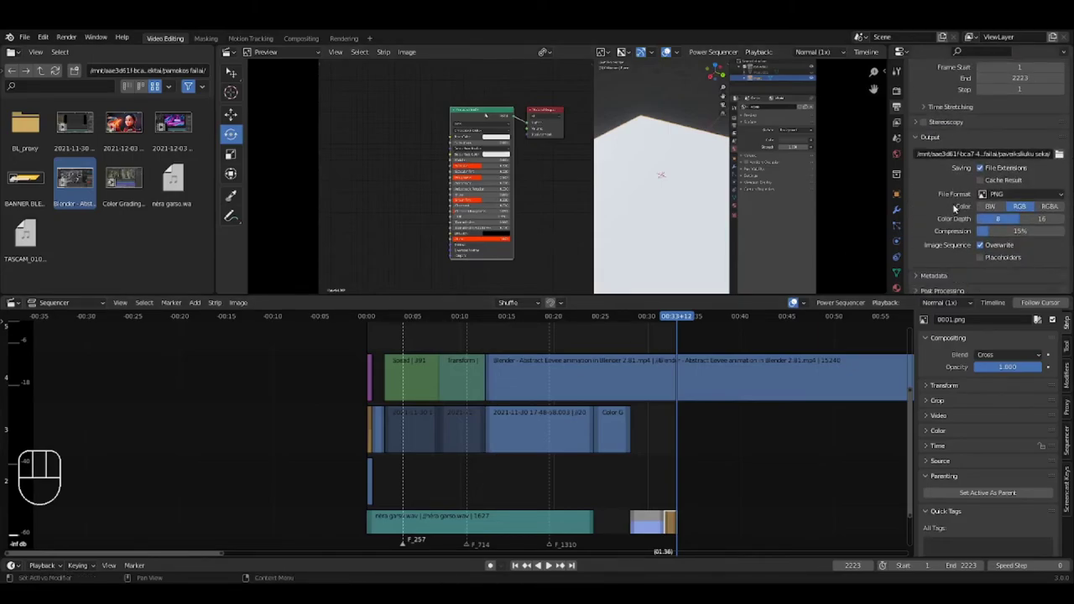
left_click(997, 195)
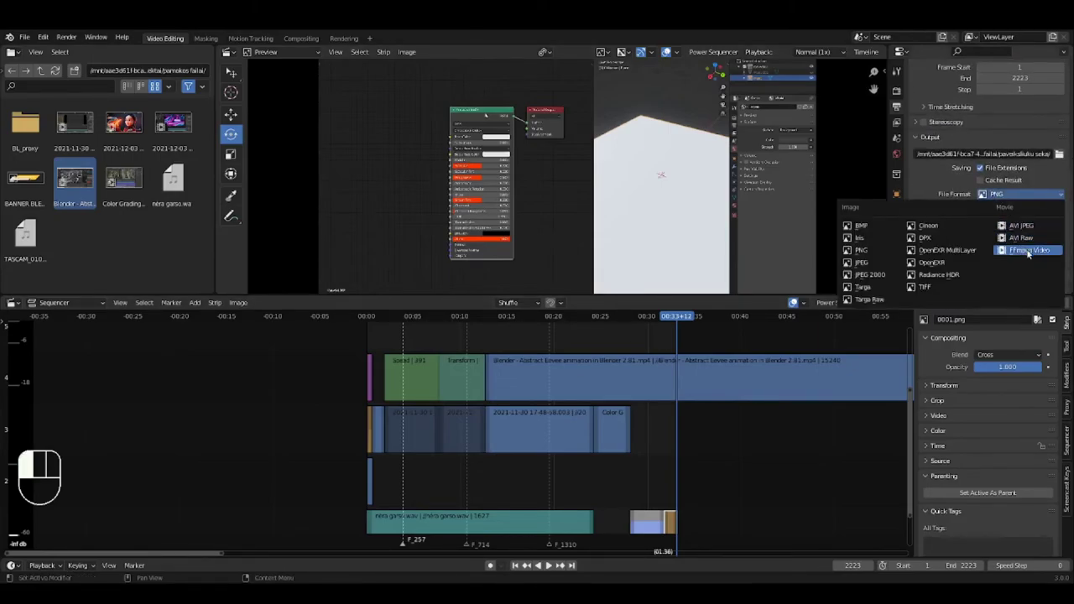
left_click(1028, 251)
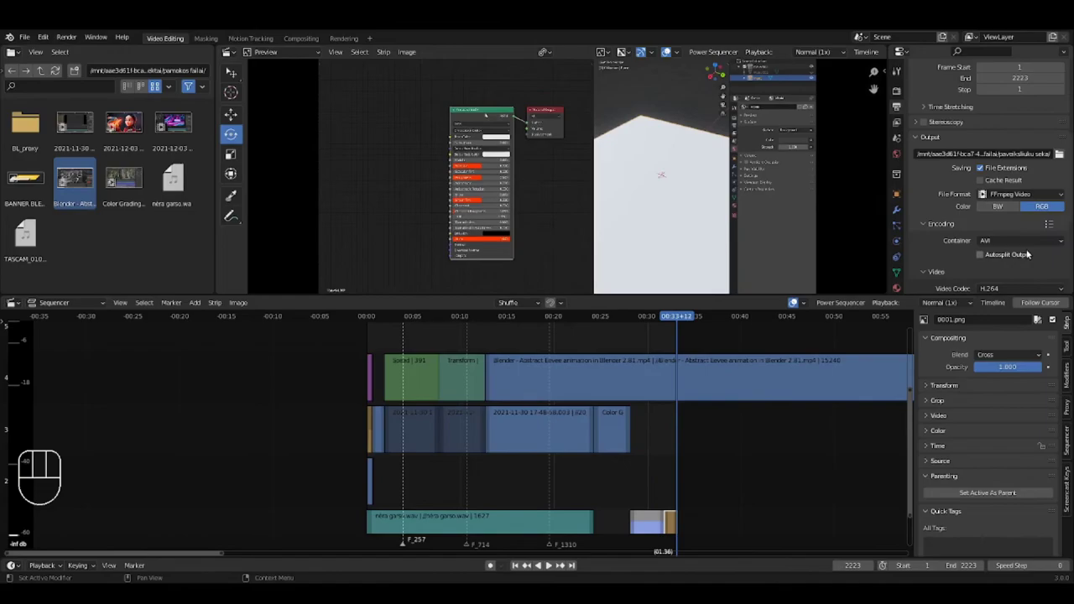
scroll(953, 220, "down", 2)
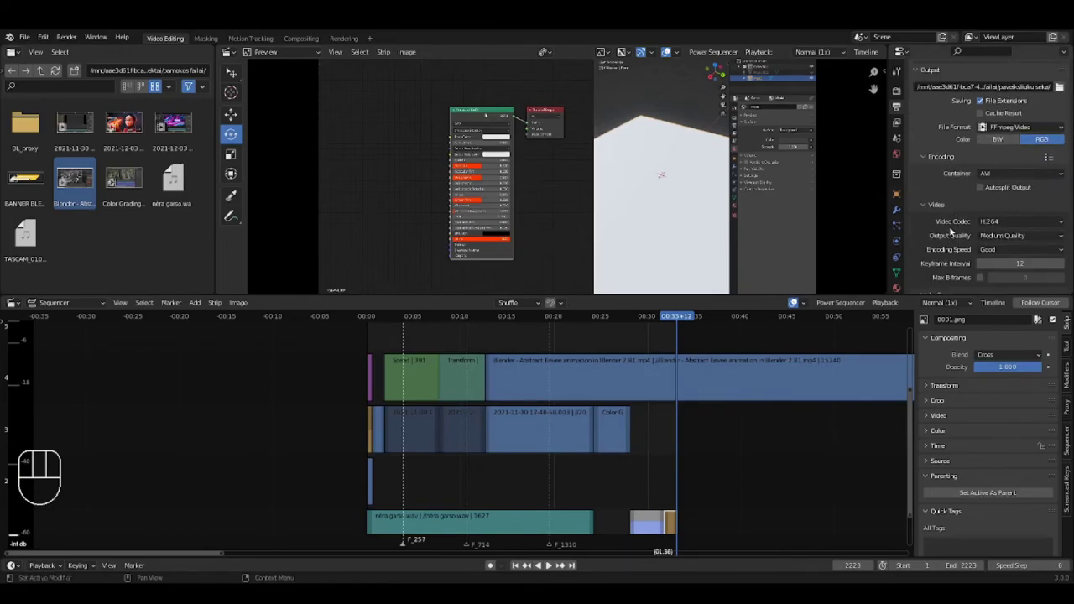
left_click(1020, 175)
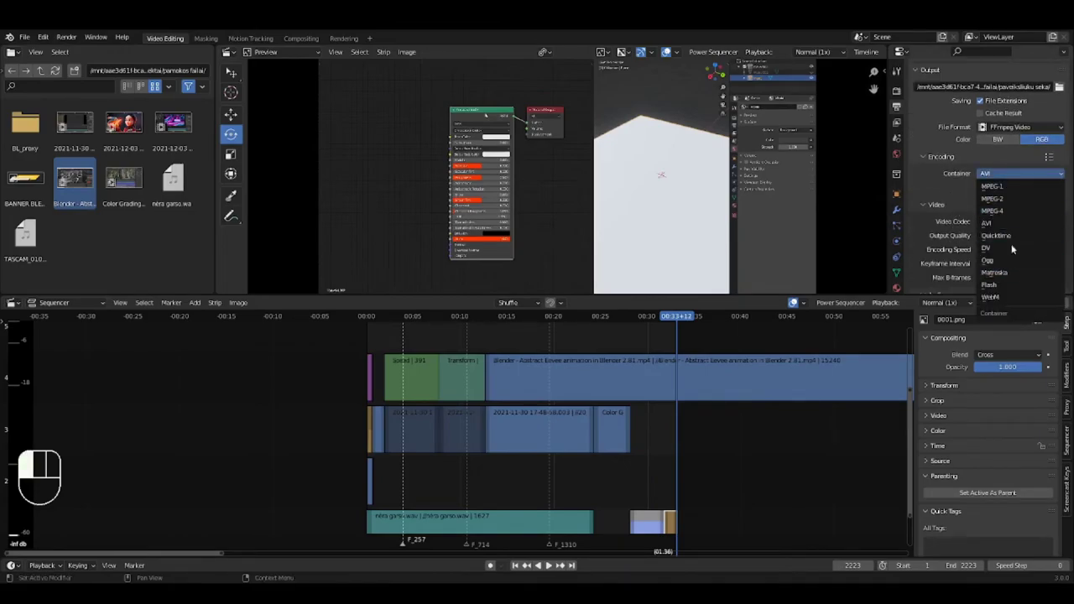
left_click(936, 188)
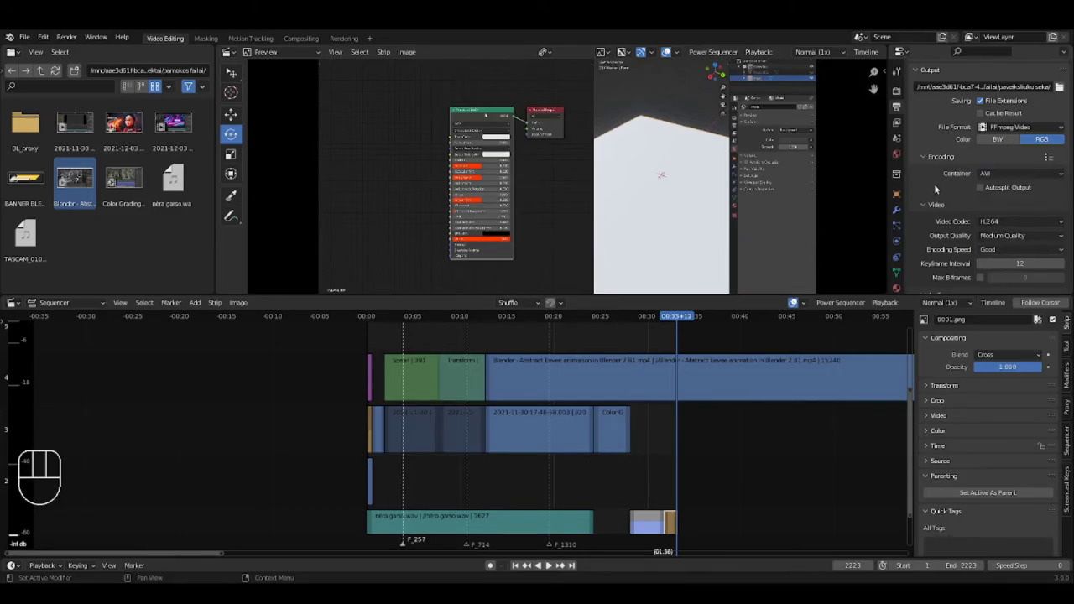
- Review the resolution, frame rate, frame range, output and encoding settings in the output properties
scroll(935, 184, "up", 8)
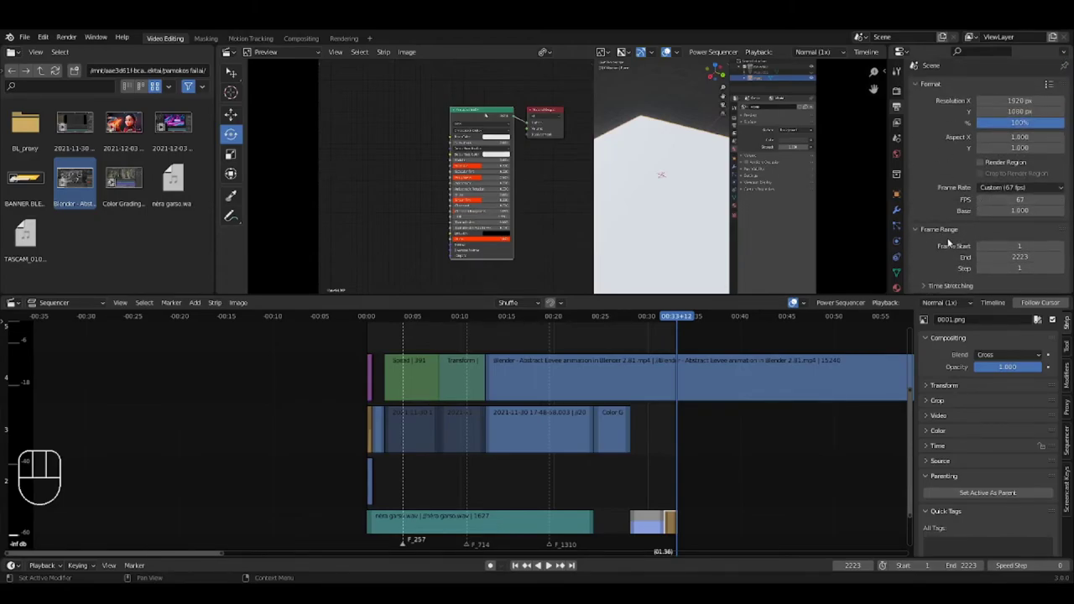
scroll(948, 242, "down", 4)
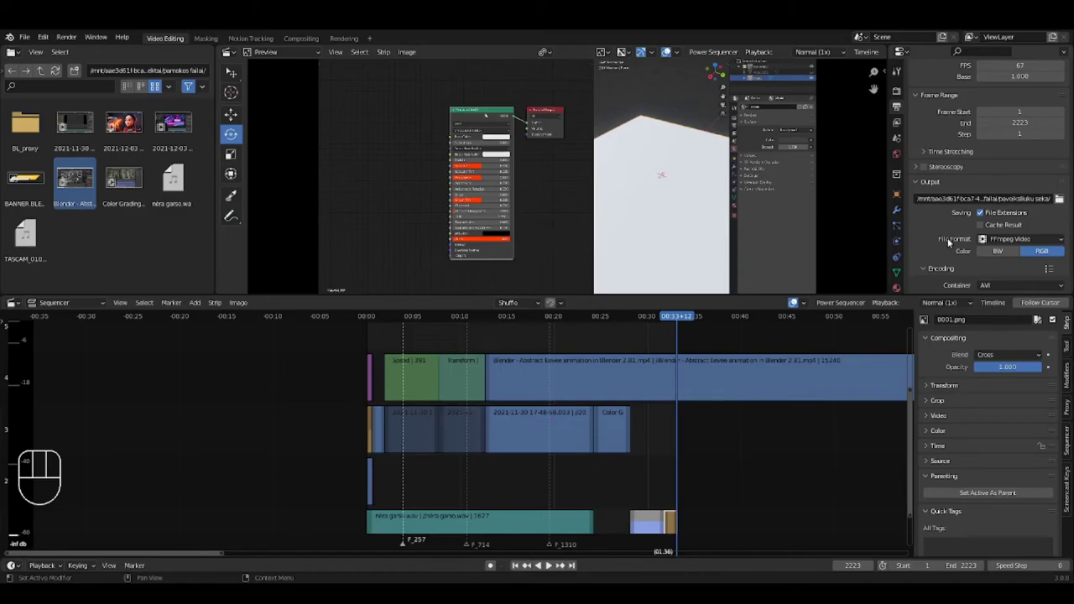
scroll(947, 238, "up", 4)
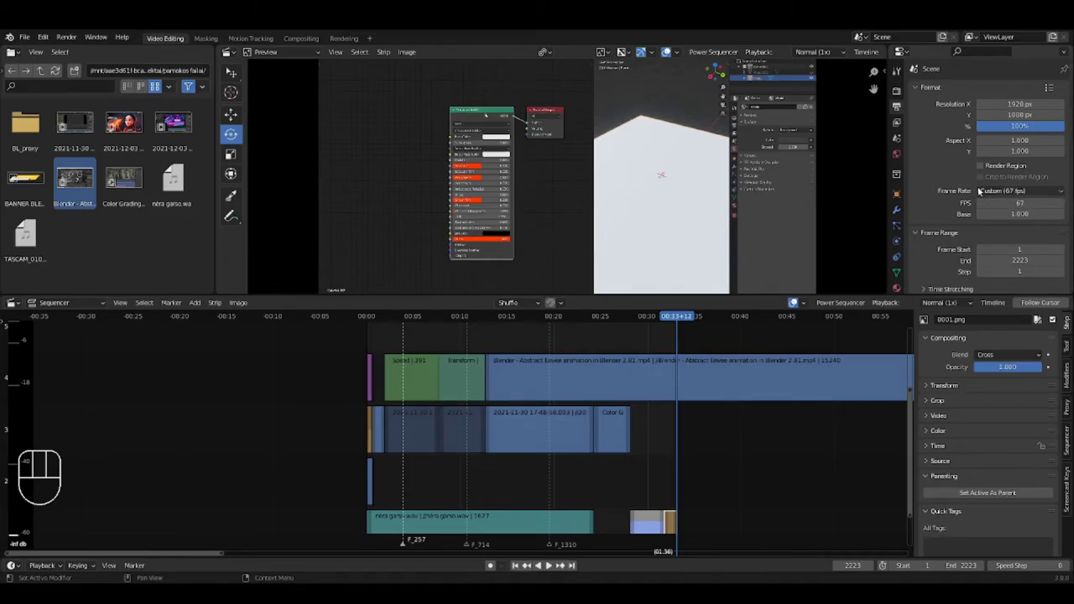
scroll(1011, 207, "down", 10)
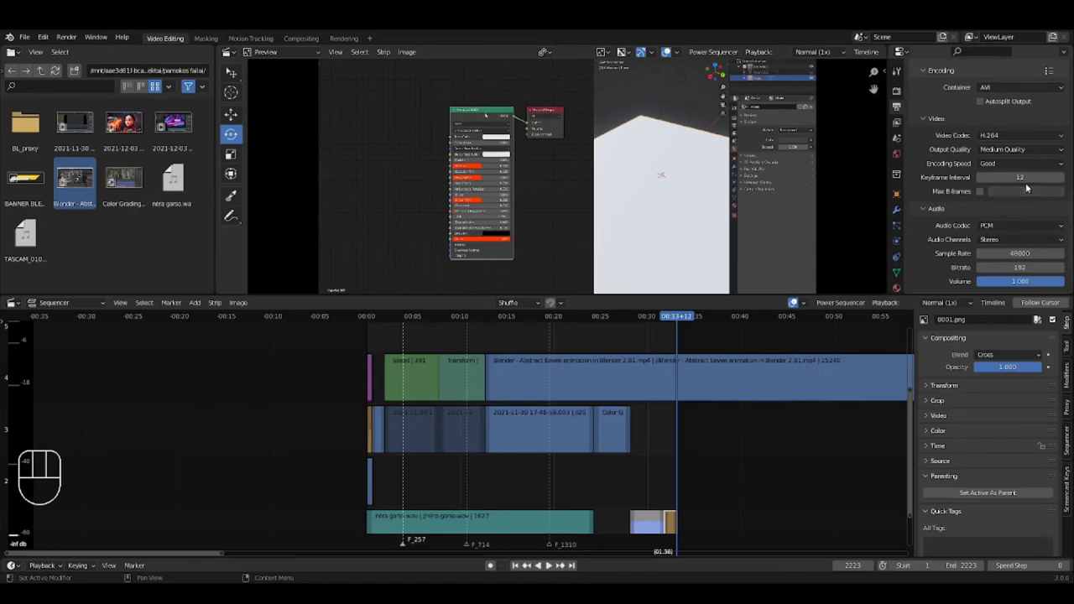
scroll(947, 198, "up", 10)
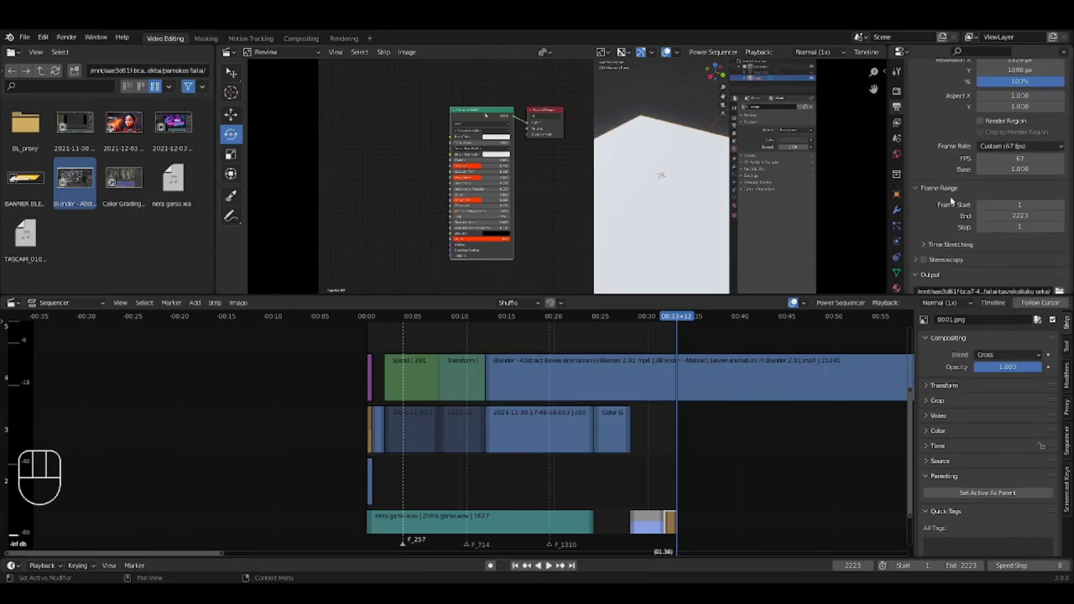
scroll(951, 227, "down", 10)
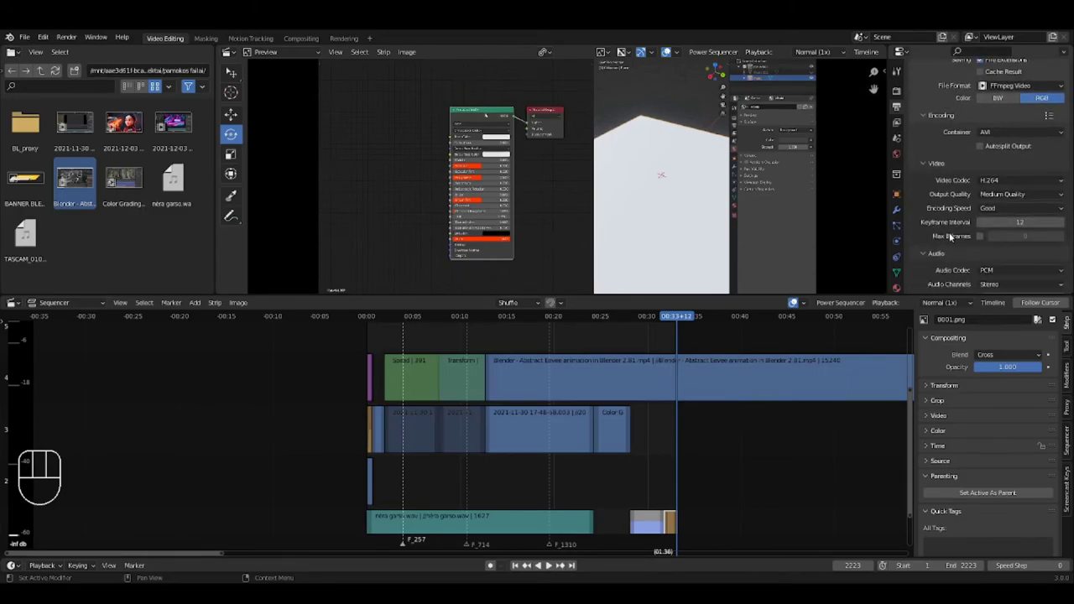
scroll(949, 233, "up", 10)
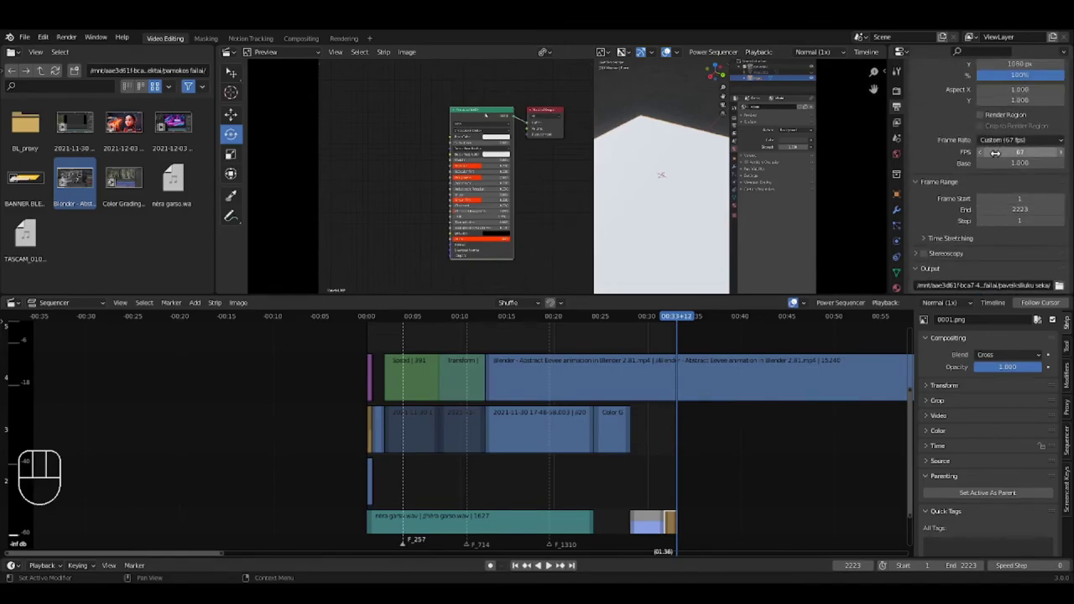
scroll(923, 232, "down", 6)
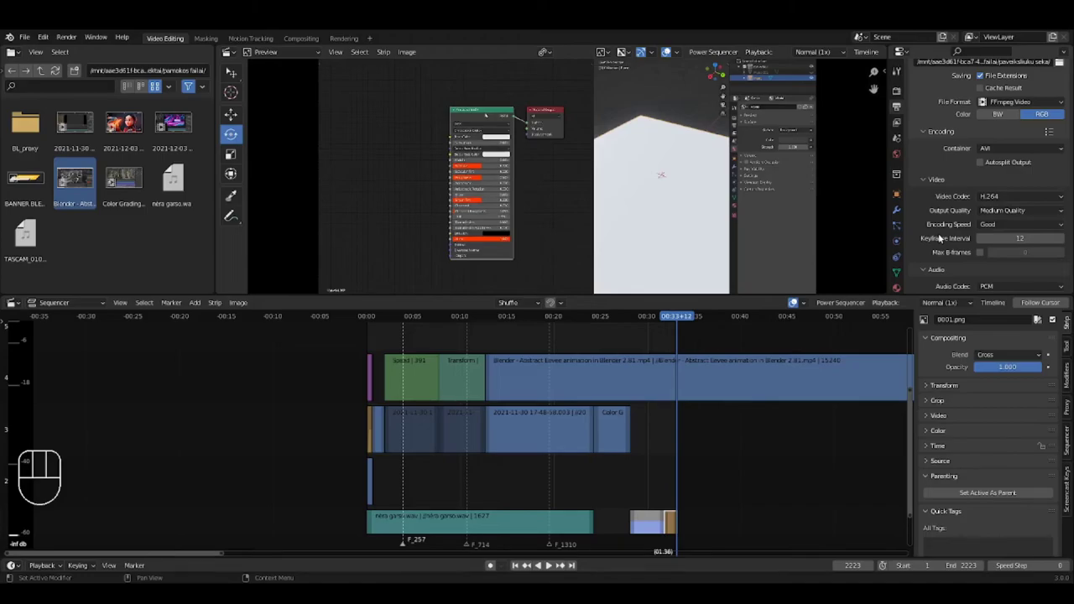
- Set the video encoding's keyframe interval to 33
left_click(1013, 238)
type("33")
left_click(982, 226)
- Examine the available output quality levels for the H.264 video, keeping Medium Quality
left_click(1002, 211)
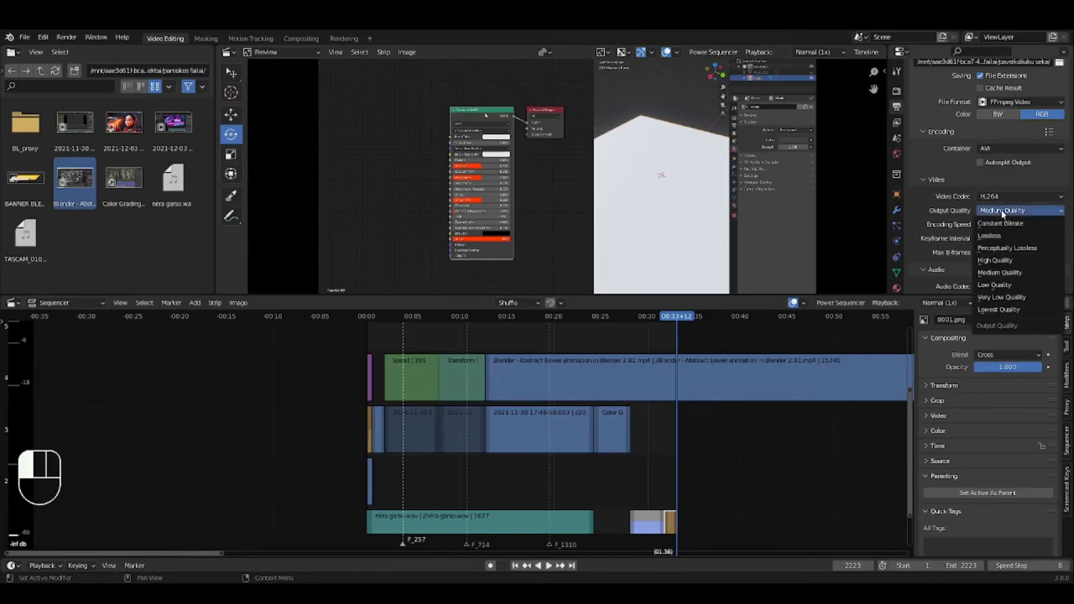
left_click(1002, 213)
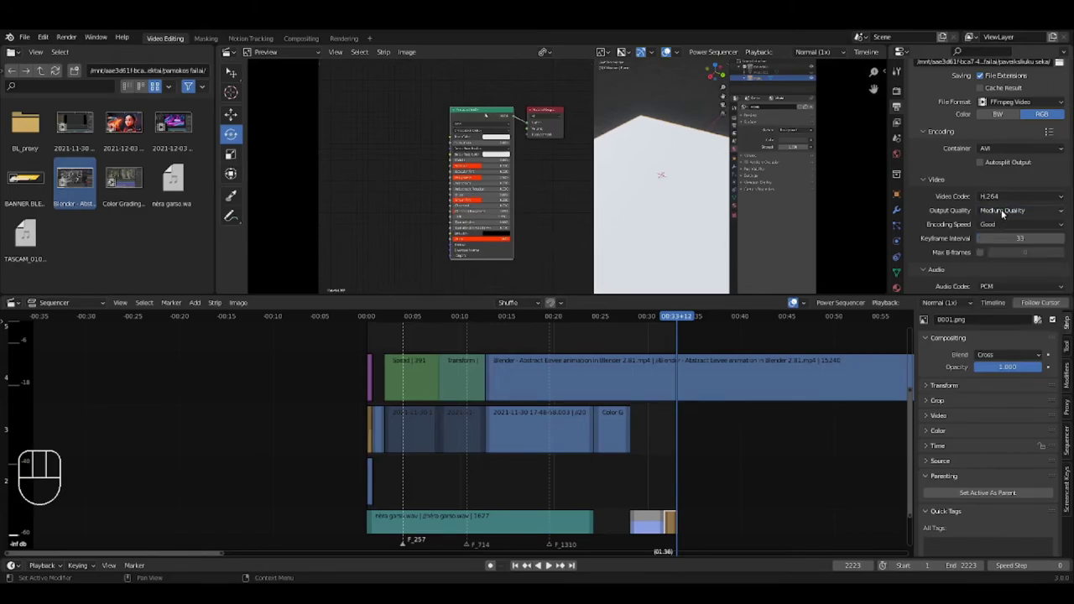
left_click(1004, 212)
left_click(1000, 211)
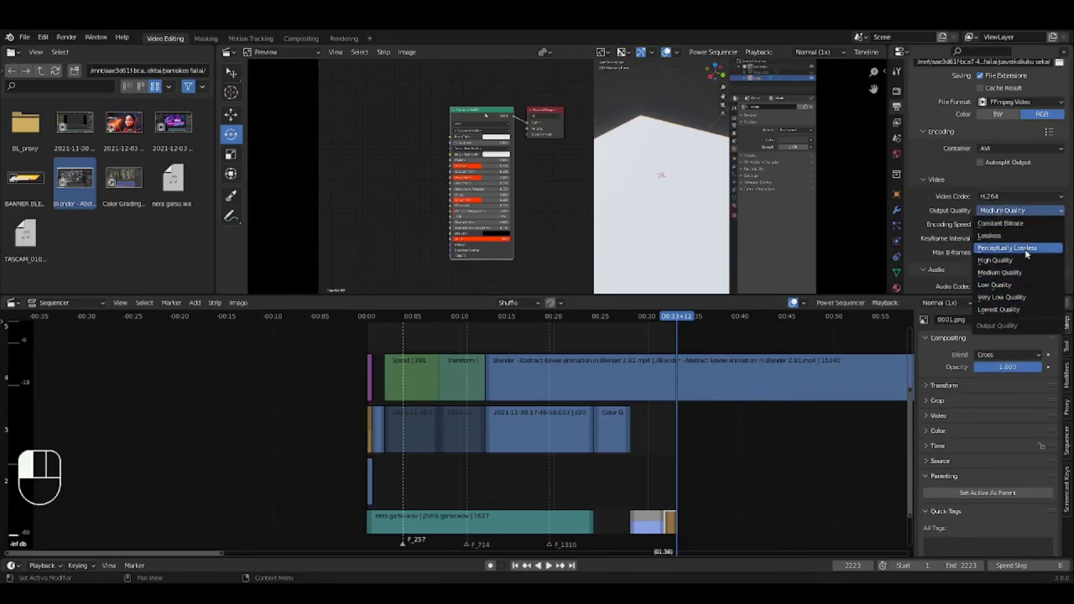
left_click(945, 245)
left_click(1010, 214)
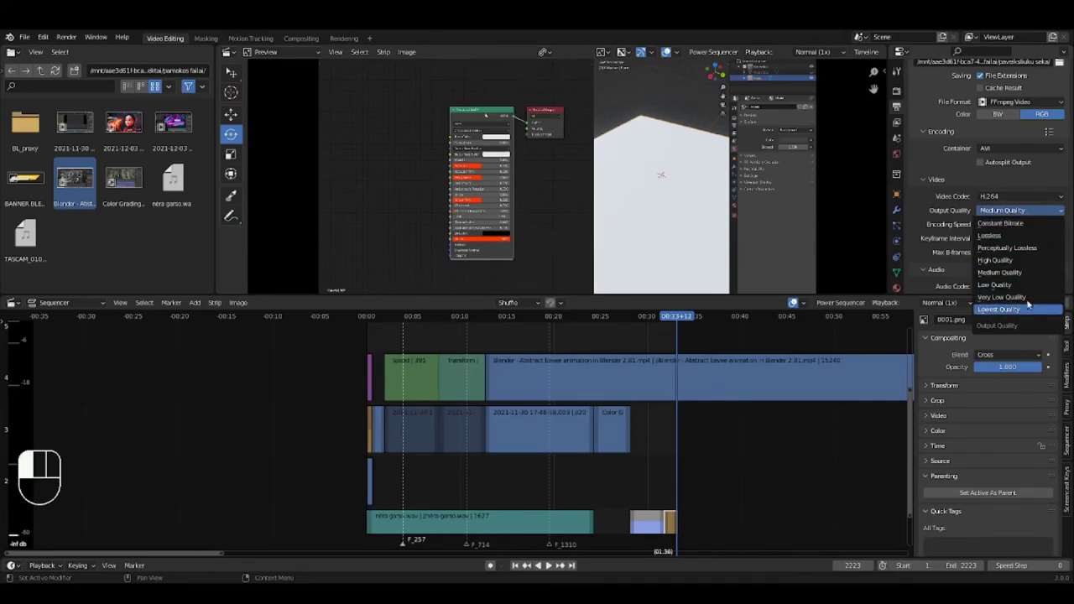
left_click(937, 223)
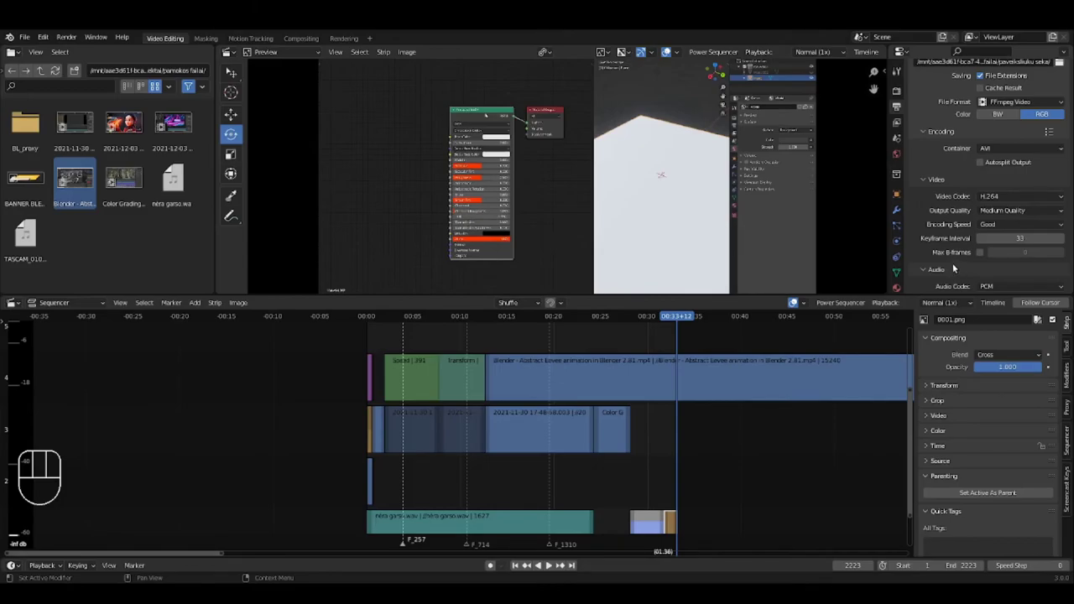
- Try enabling Max B-frames for the video encoding and turn the option off again
left_click(978, 253)
left_click(978, 253)
scroll(977, 254, "down", 3)
left_click(980, 163)
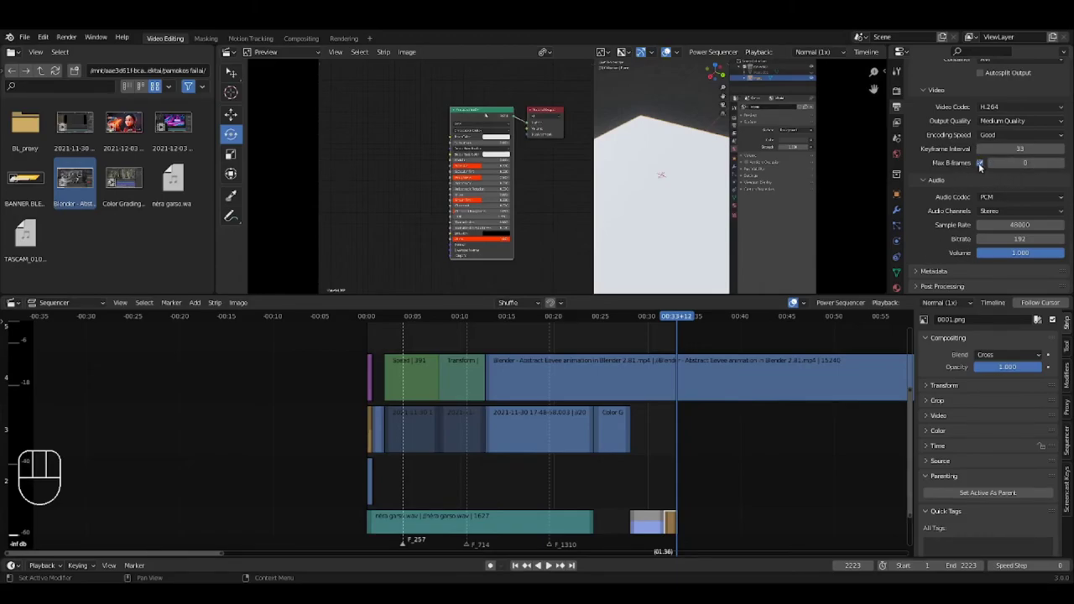
left_click(980, 163)
- Look through the available audio codecs, keeping PCM, and view the project's file commands
left_click(1027, 197)
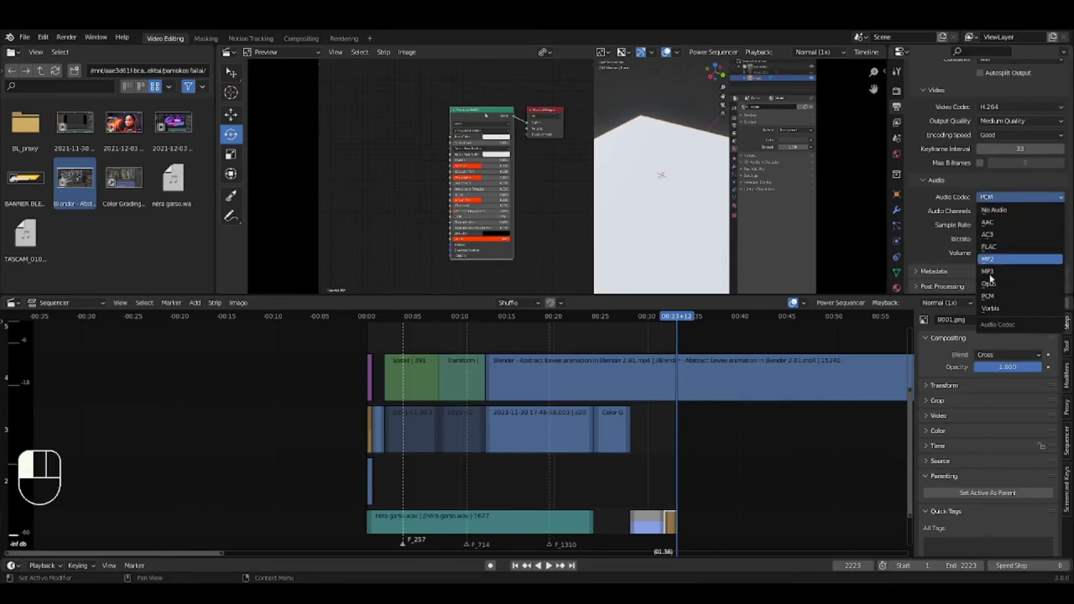
left_click(985, 199)
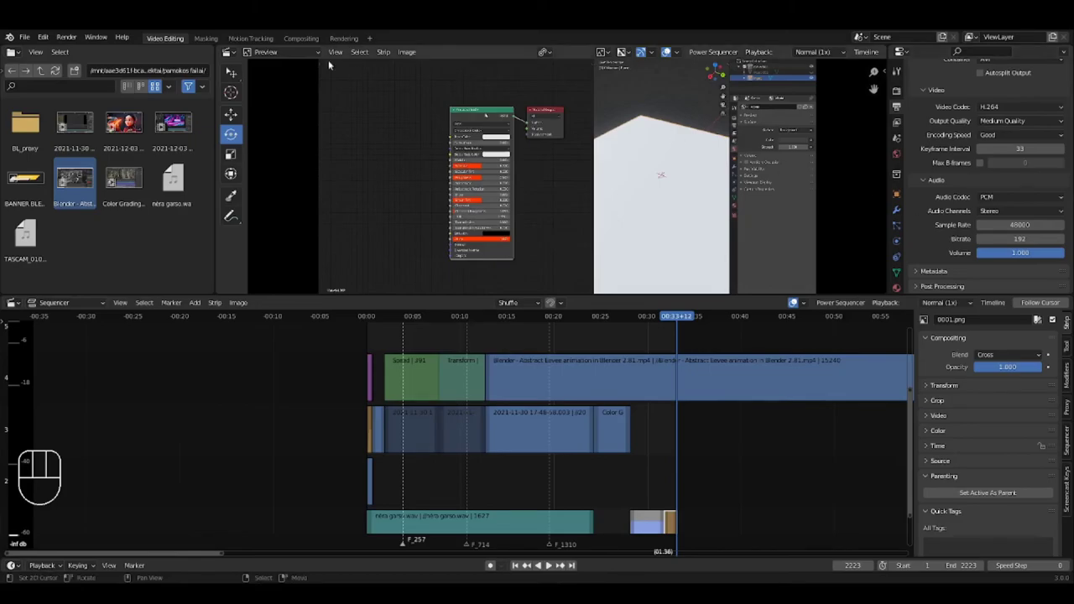
left_click(24, 38)
mouse_move(109, 243)
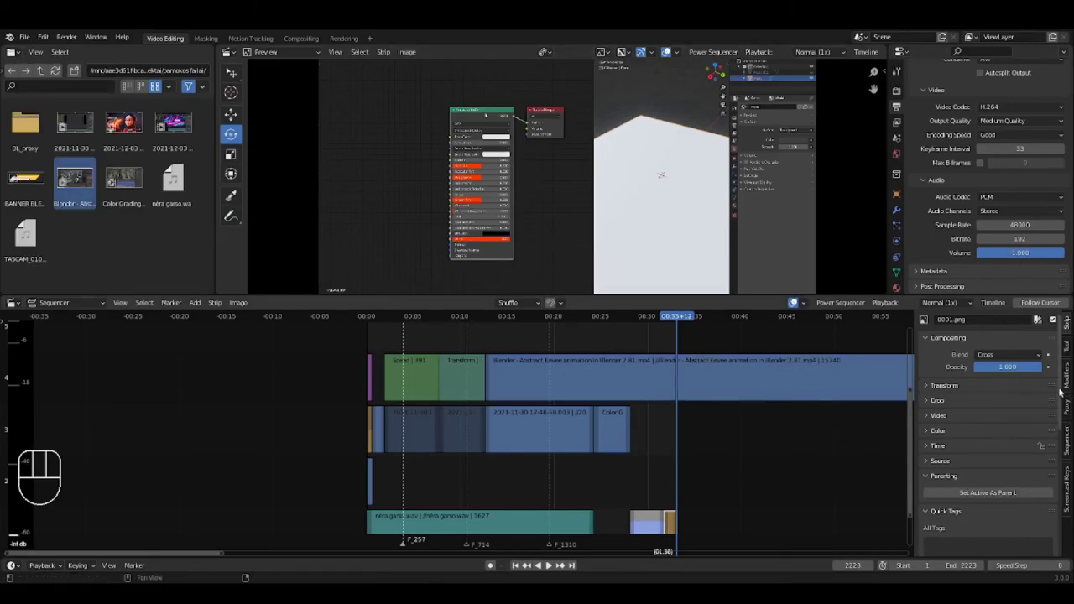
- Rearrange the image strip's property sections in the order Crop, Transform, Video, Source, Color, Time
mouse_move(1052, 389)
left_mouse_down()
mouse_move(1055, 424)
mouse_move(1052, 385)
left_mouse_up()
left_click_drag(1054, 460, 1055, 441)
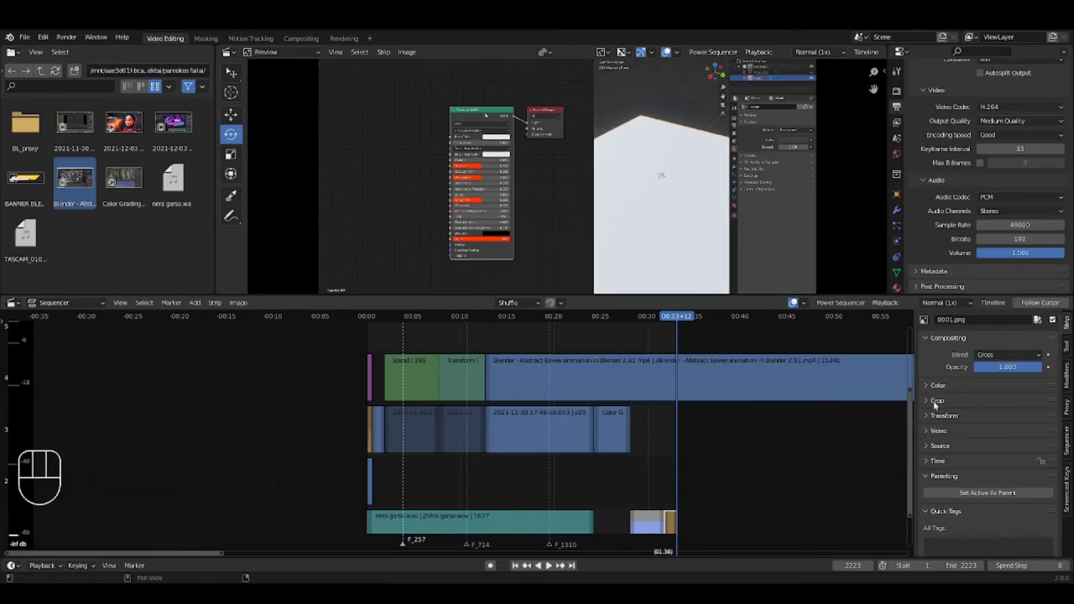
left_click_drag(1055, 385, 1059, 435)
left_click(926, 385)
left_click(925, 386)
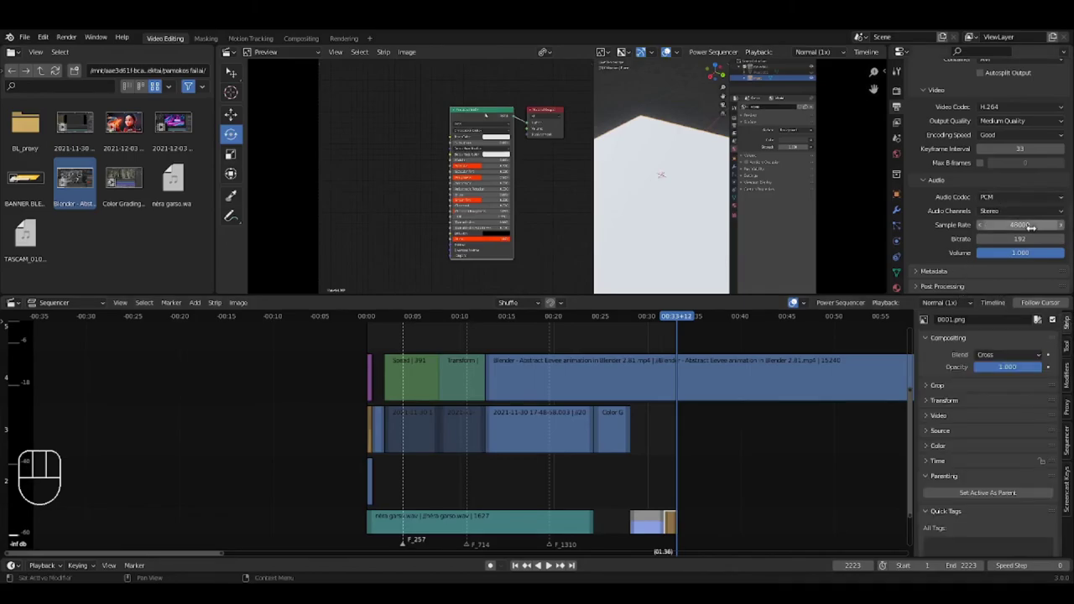
- Check the output path for the rendered video and open its folder chooser
scroll(933, 231, "up", 8)
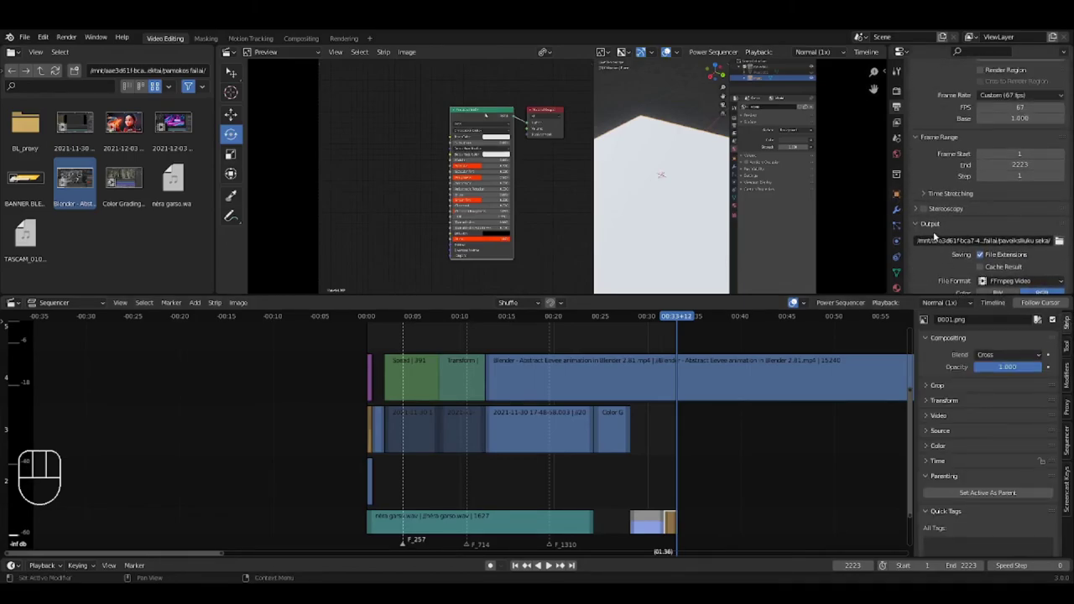
scroll(945, 247, "up", 1)
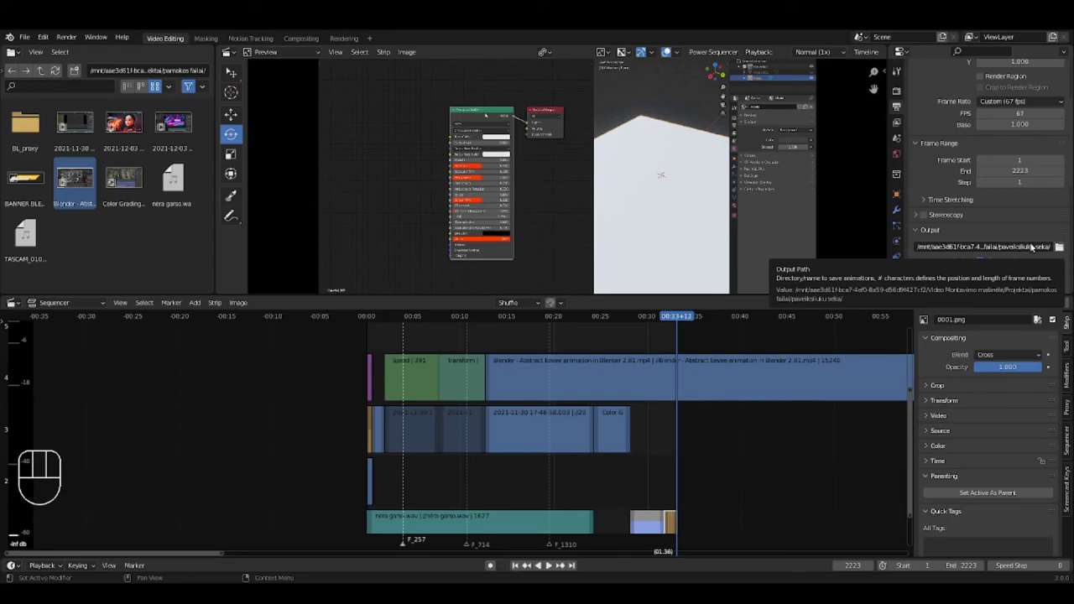
left_click(1060, 247)
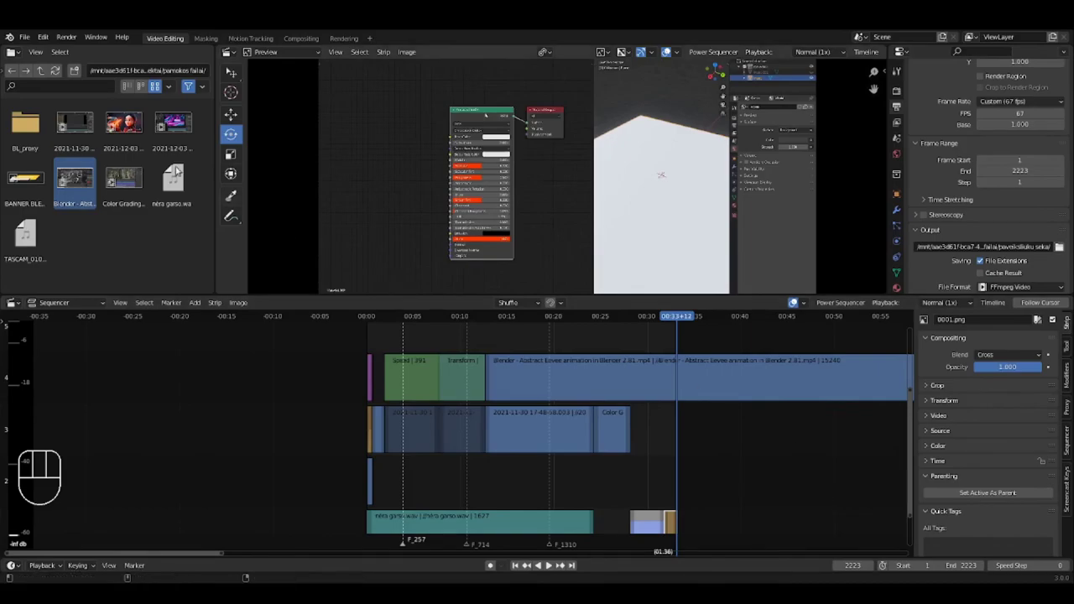
- Start rendering the animation and cancel the render
left_click(66, 38)
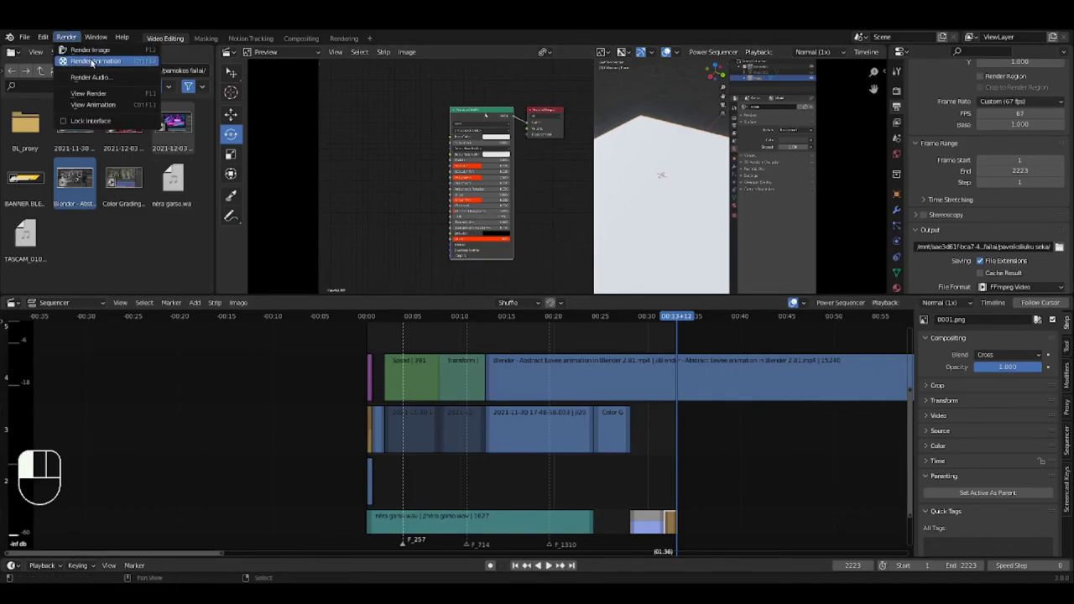
left_click(77, 61)
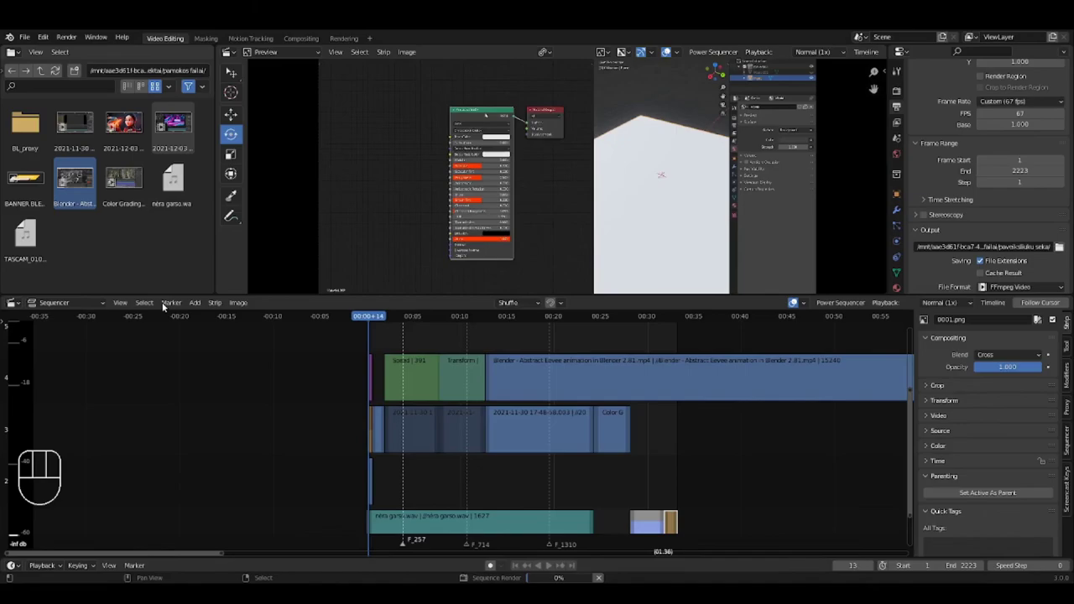
key("Escape")
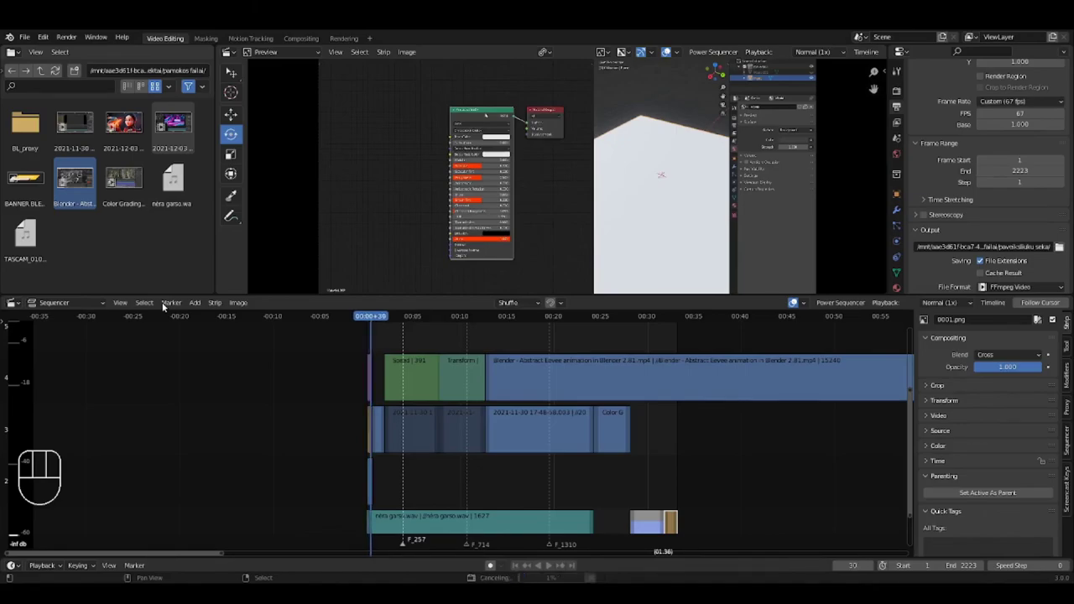